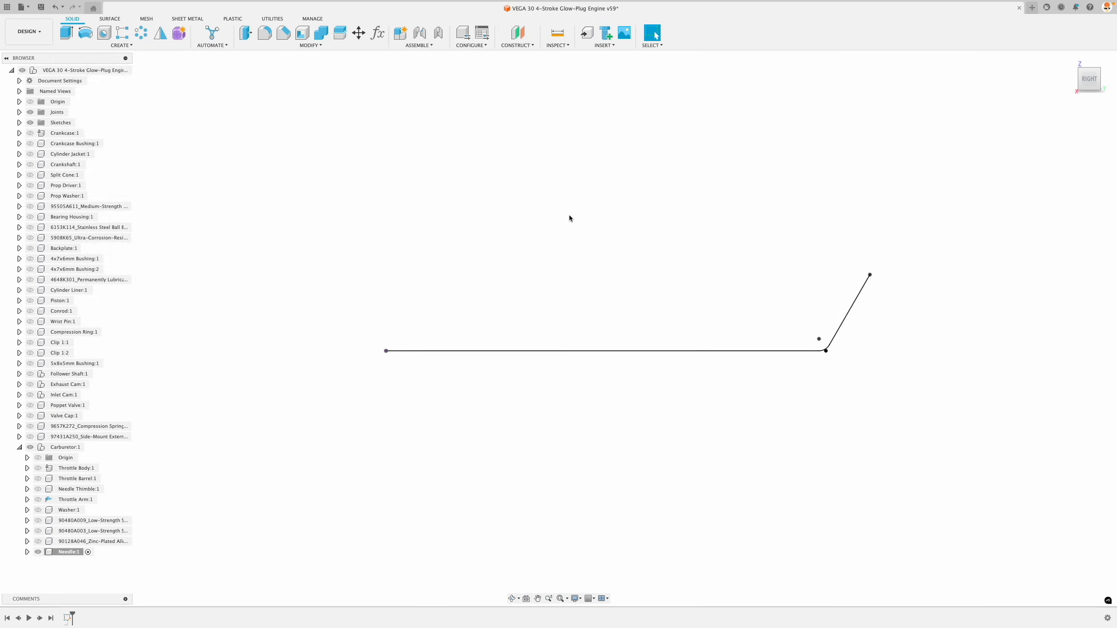
Step: Set the angle of the joint between Exhaust Cam and 4x7x6mm Bushing:2 to 68.5 degrees
text(5)
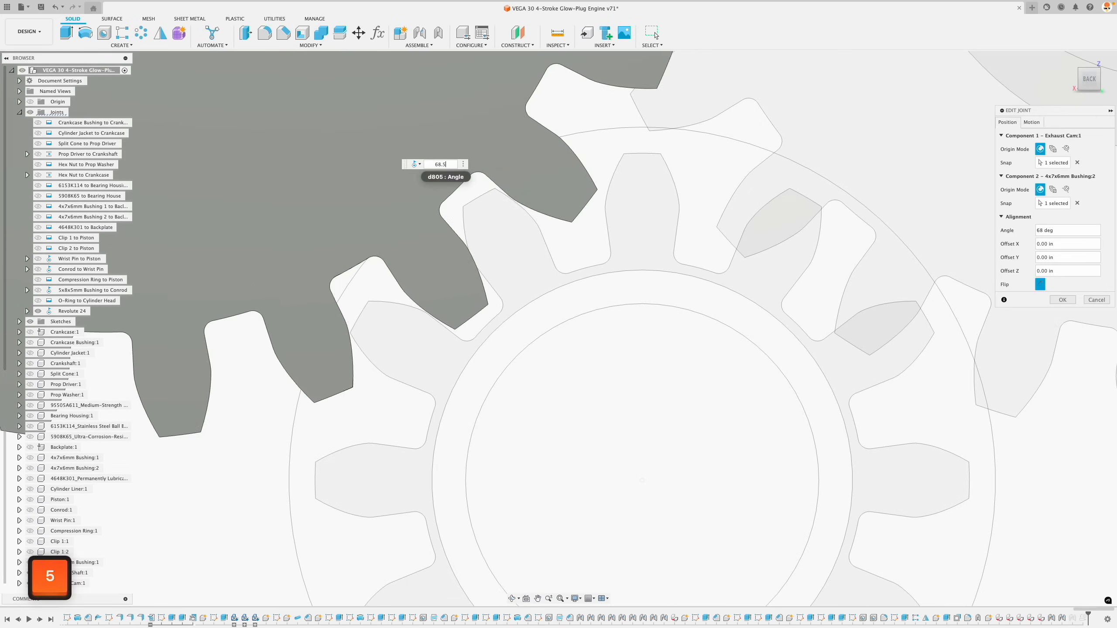
text(1)
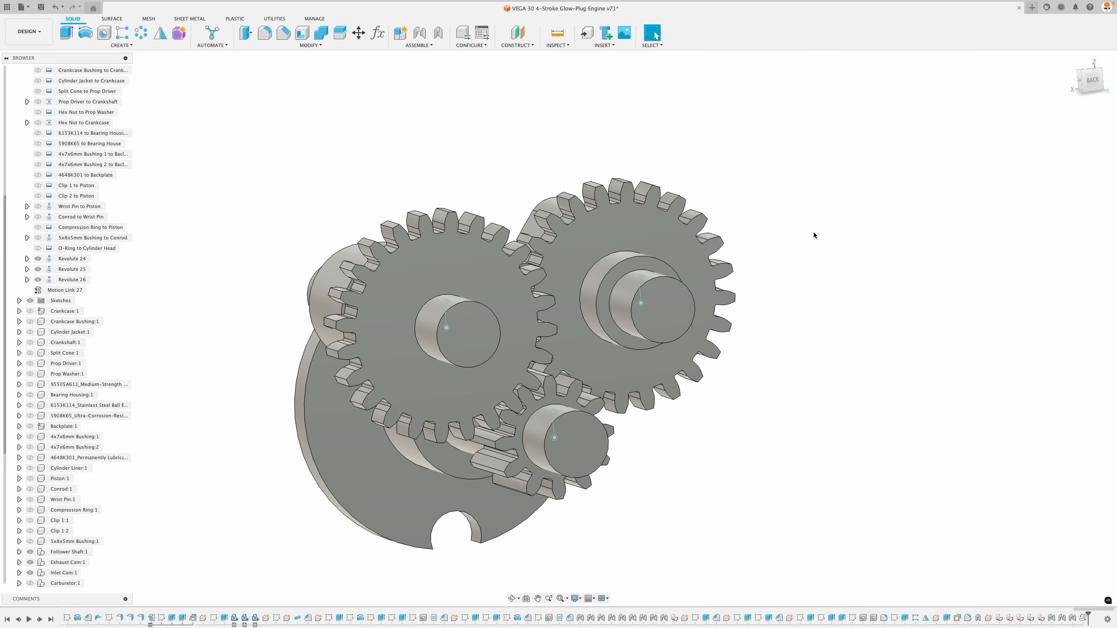
Step: Create a reversed motion link between Revolute 24 at 180 degrees and Revolute 26 at 360 degrees, and restore the home view
click(419, 45)
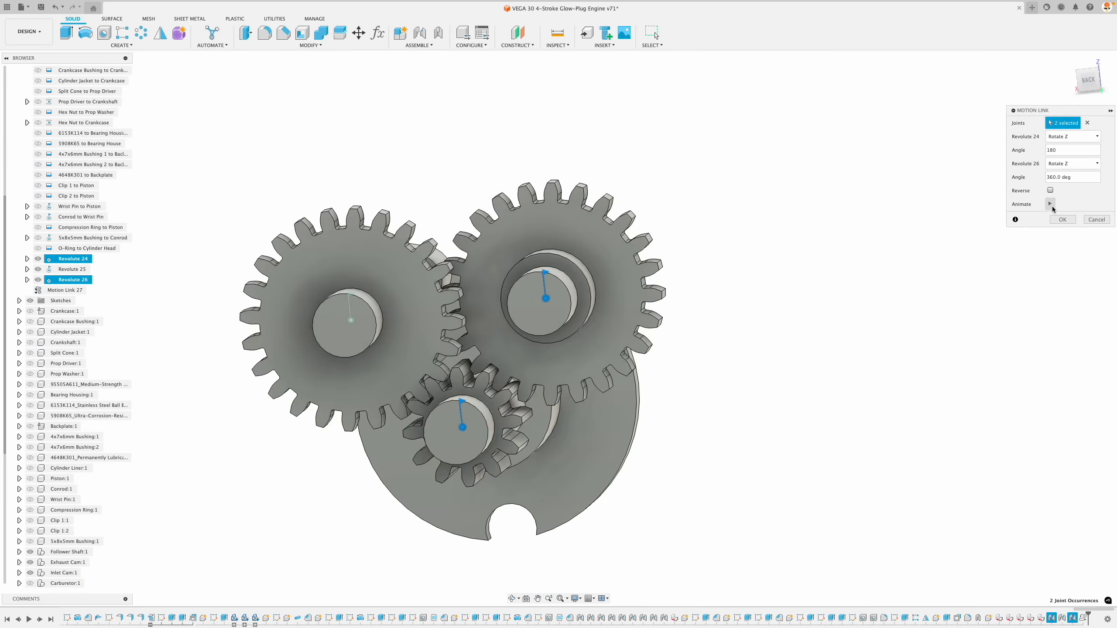
click(1050, 190)
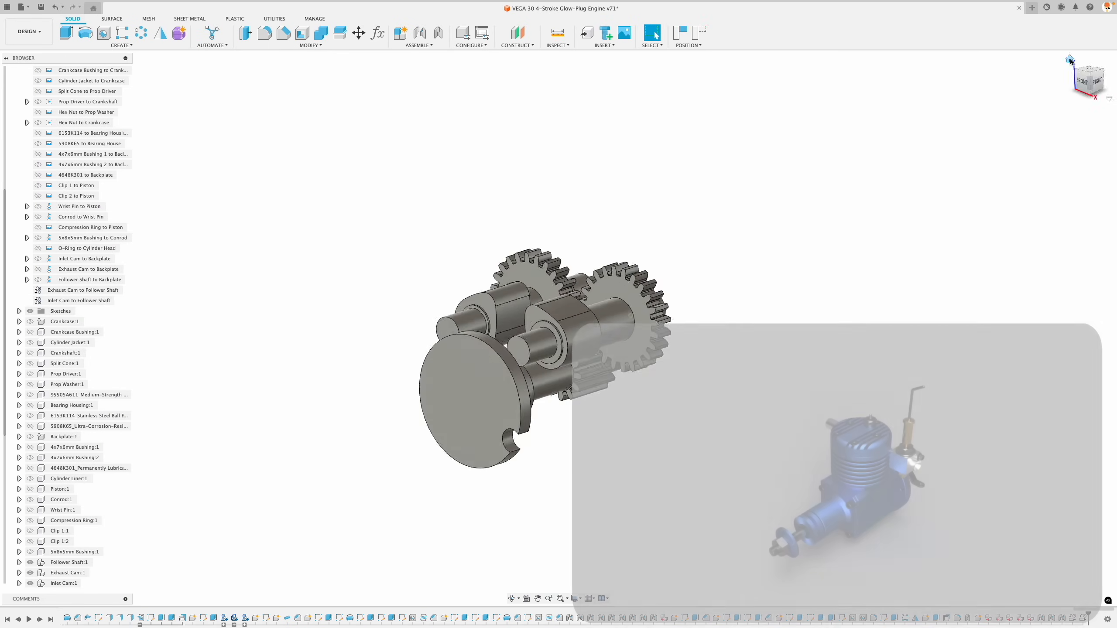
click(1070, 60)
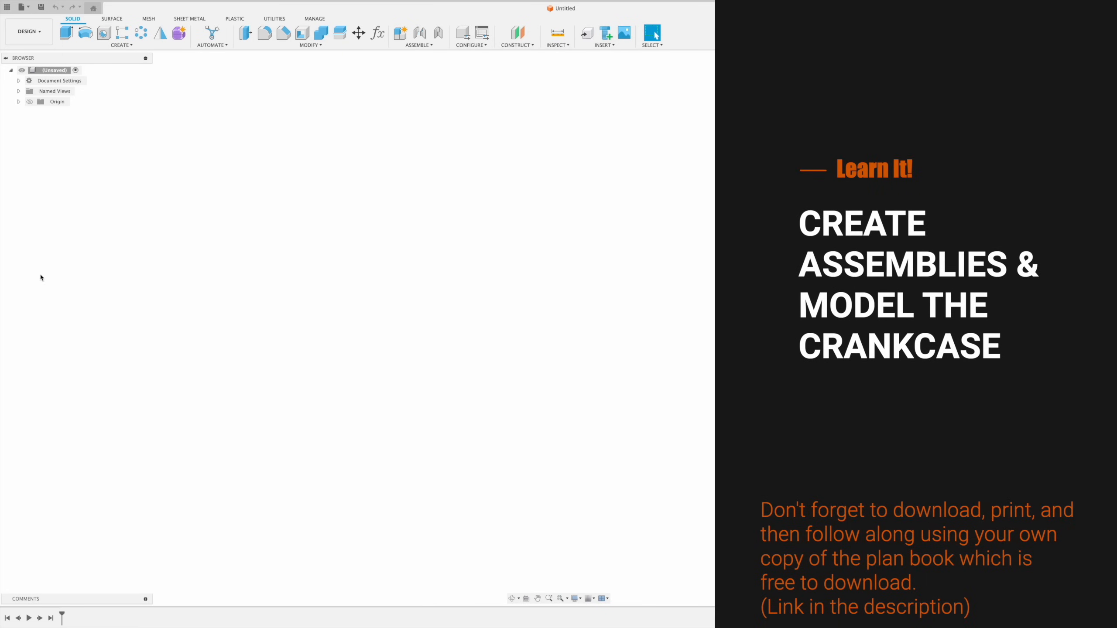
Step: Save the new untitled design as "Vega-30 4-Stroke RC Engine" in the Lesson 41 - Vega 30 4-Stroke folder
click(41, 6)
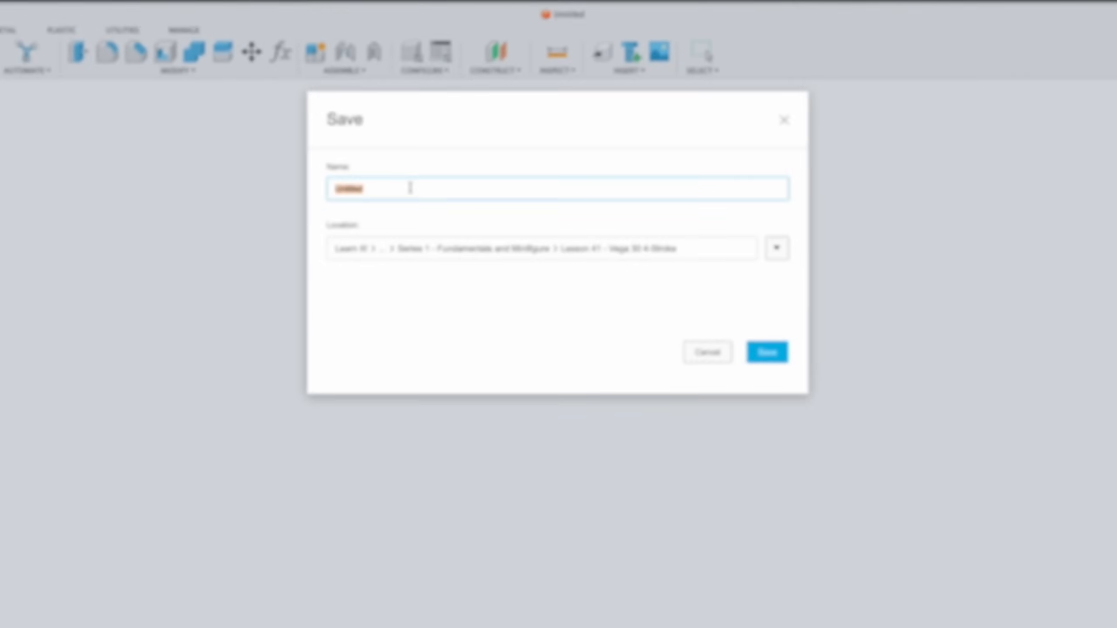
text(Vega-30 4-Stroke R)
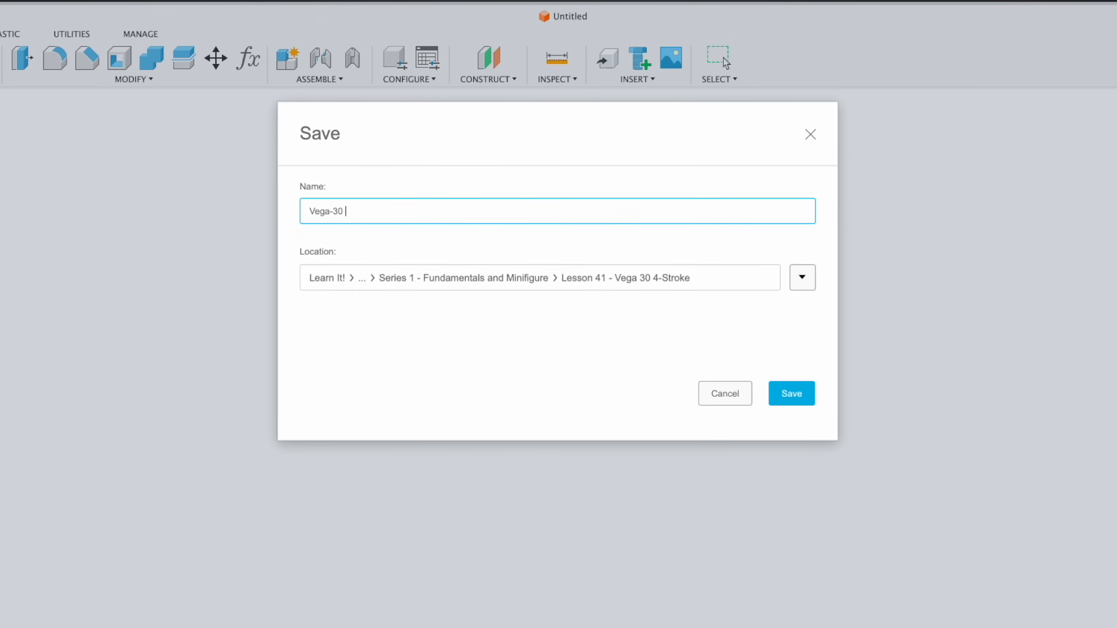
text(C Engine)
click(791, 393)
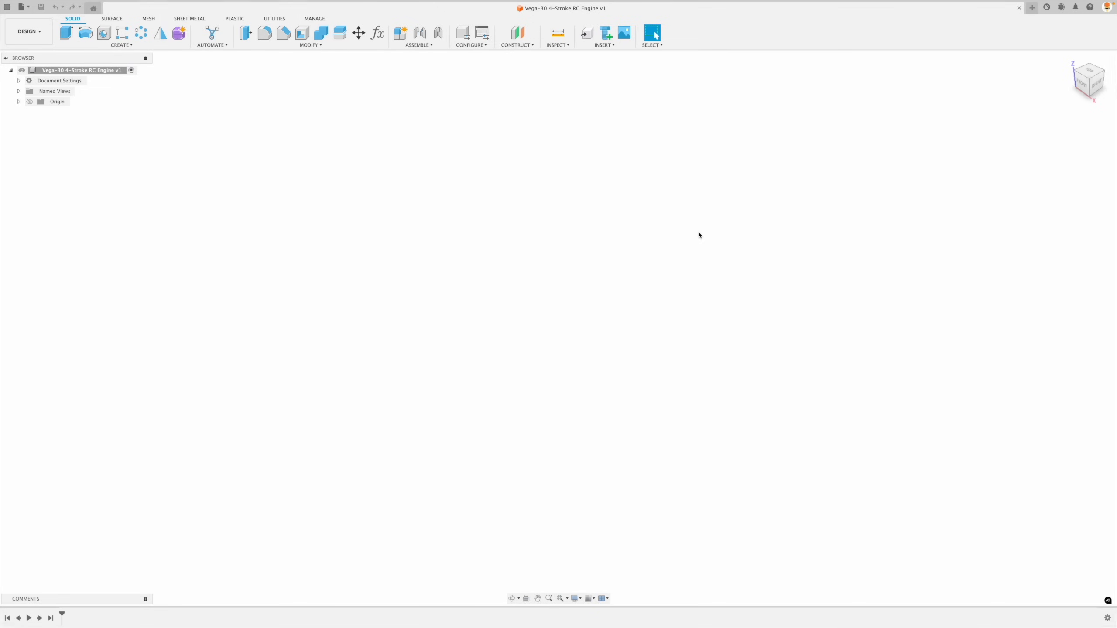
Step: Create a new internal component named "Crankcase Assembly" under the top-level design
right_click(99, 70)
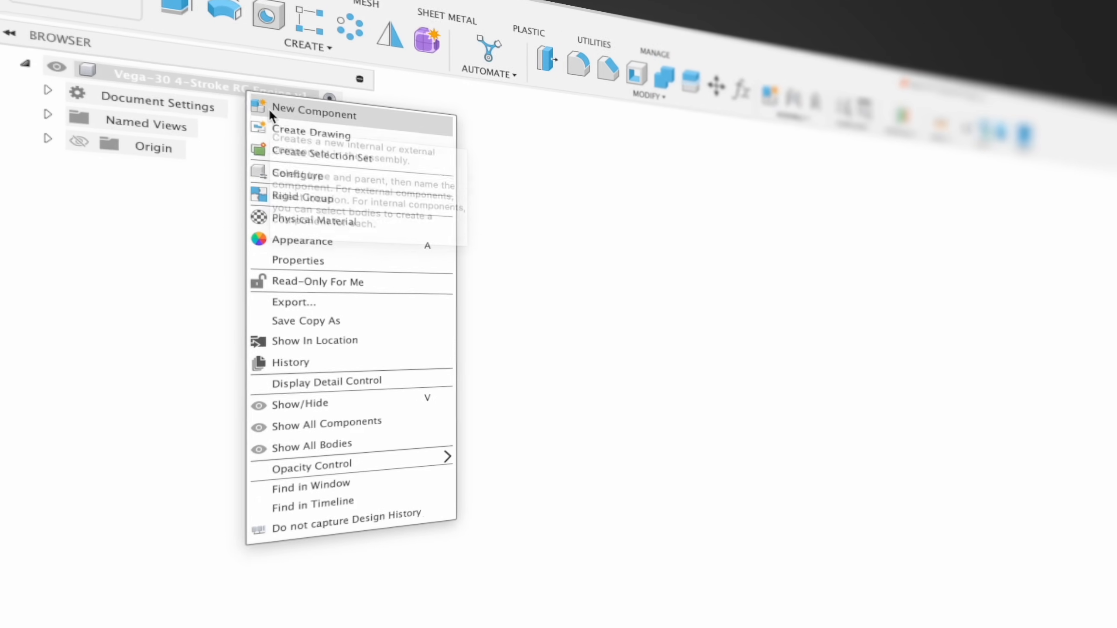
click(287, 116)
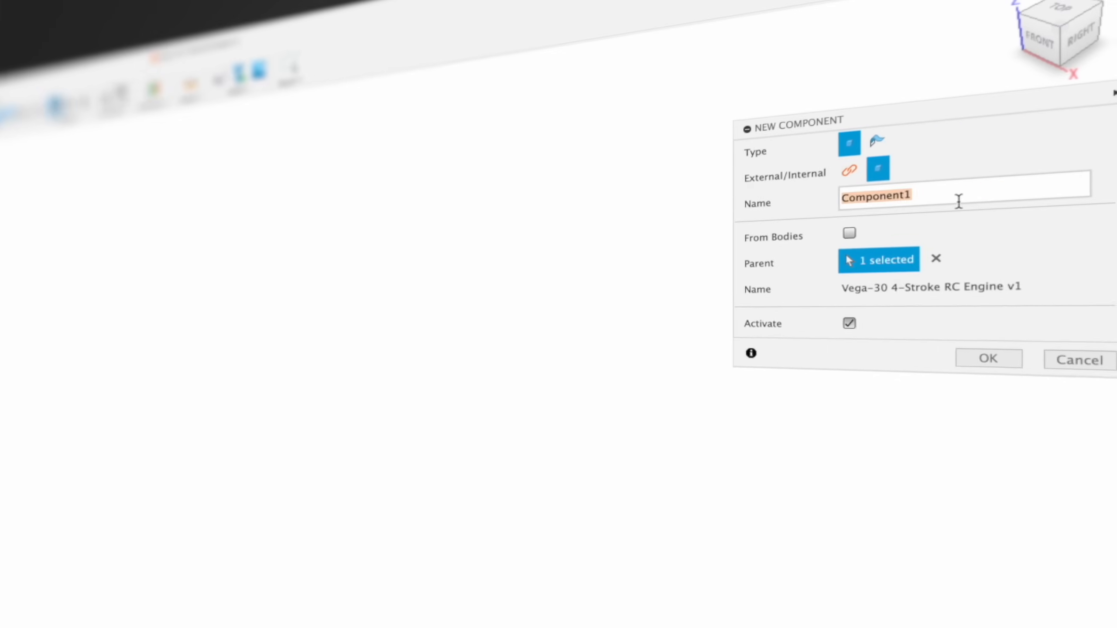
text(Crankcase Assembly)
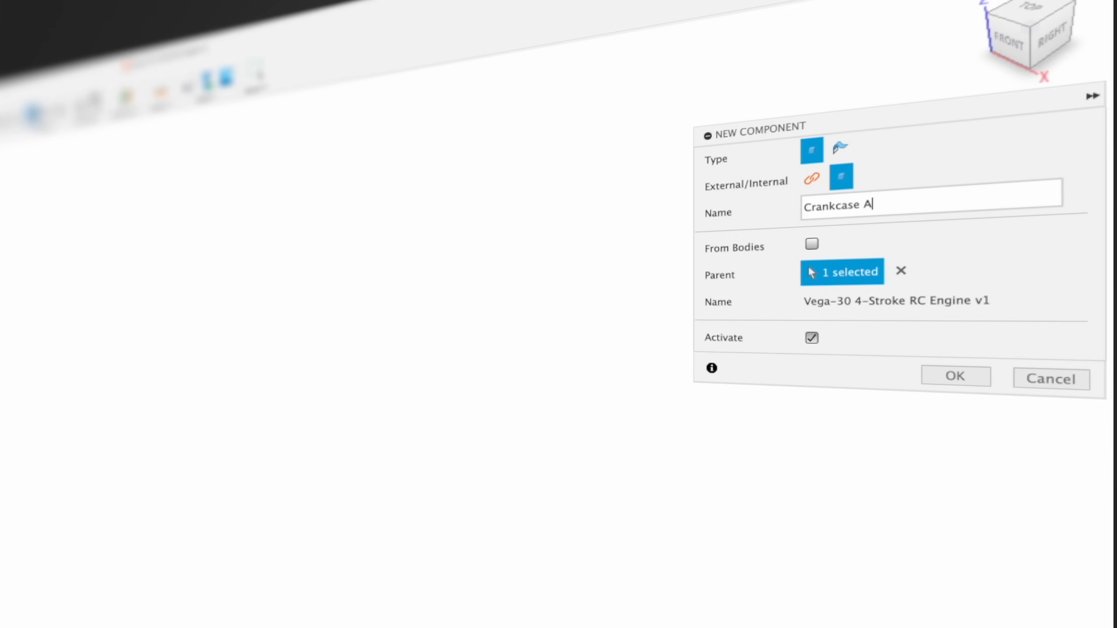
key(Return)
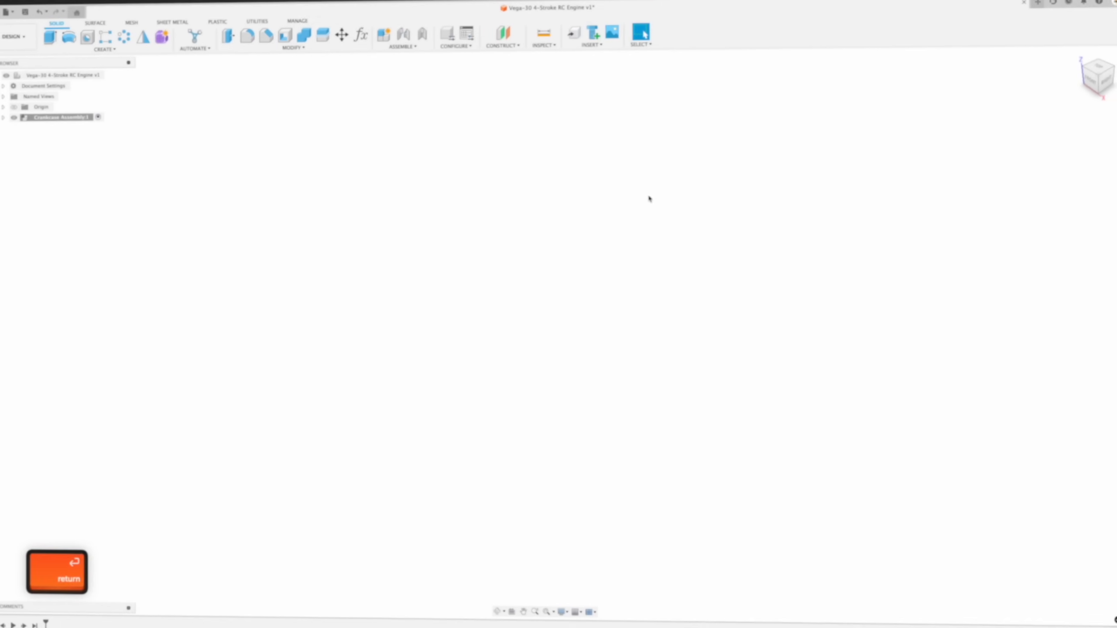
Step: Create a new component named "Crankcase Body" inside Crankcase Assembly
right_click(82, 113)
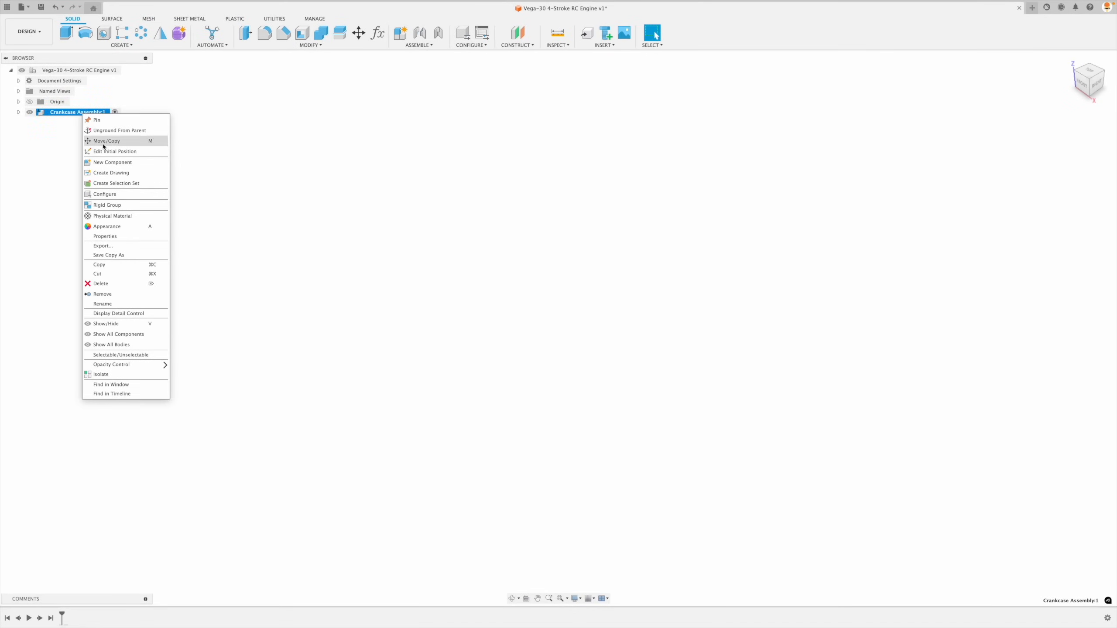
click(108, 162)
double_click(1022, 150)
text(Crankcase Body)
key(Return)
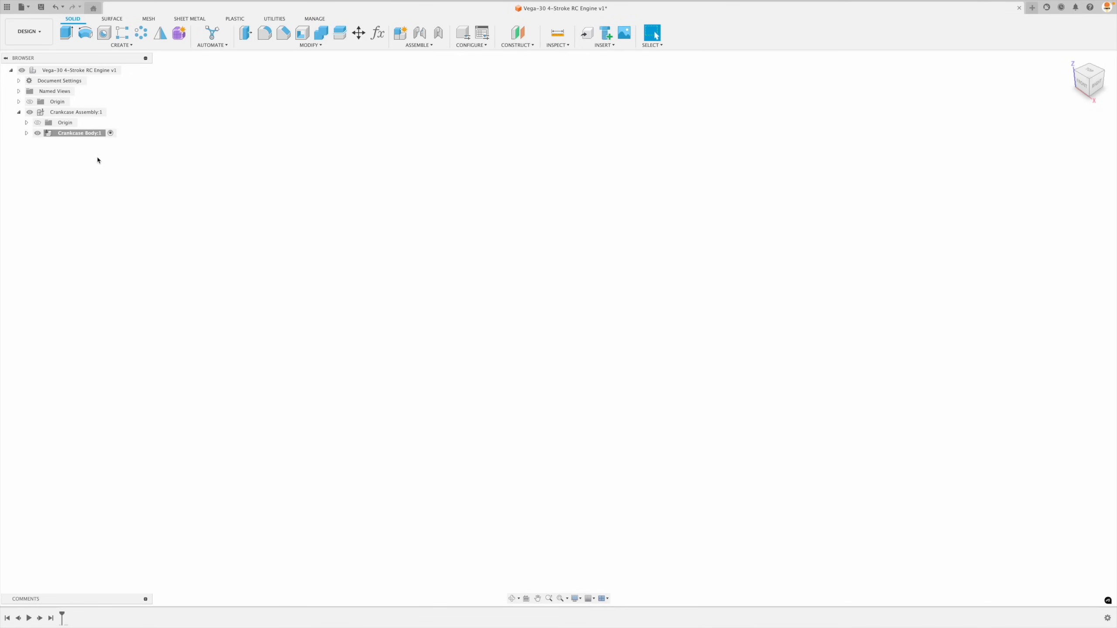
Step: Activate the top-level design and Crankcase Assembly in turn to examine their timelines, and reactivate Crankcase Body
click(126, 70)
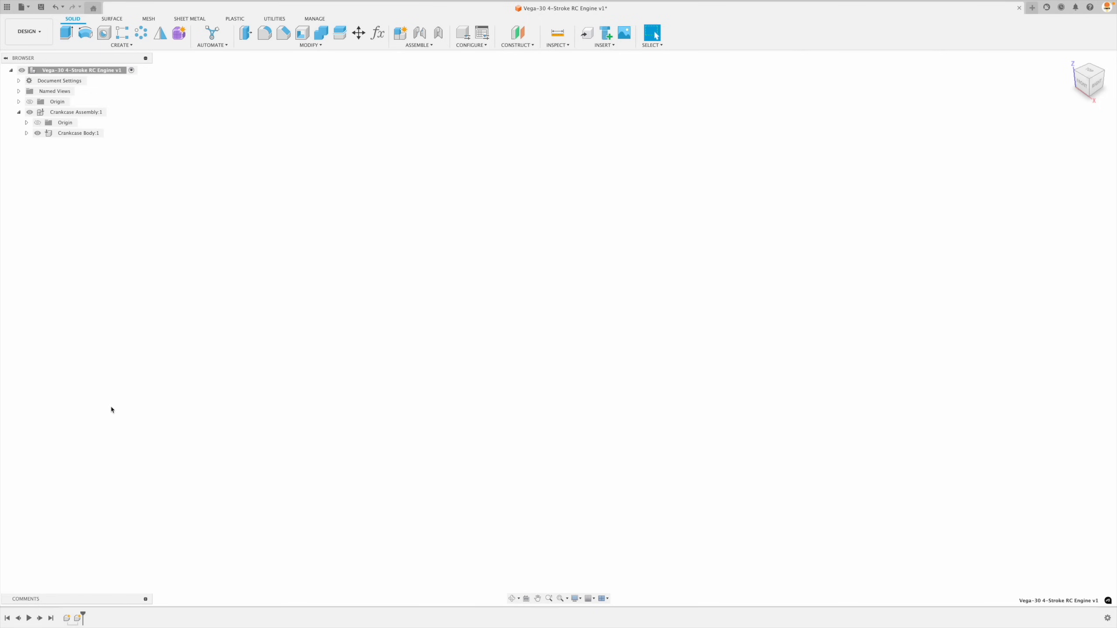
click(113, 112)
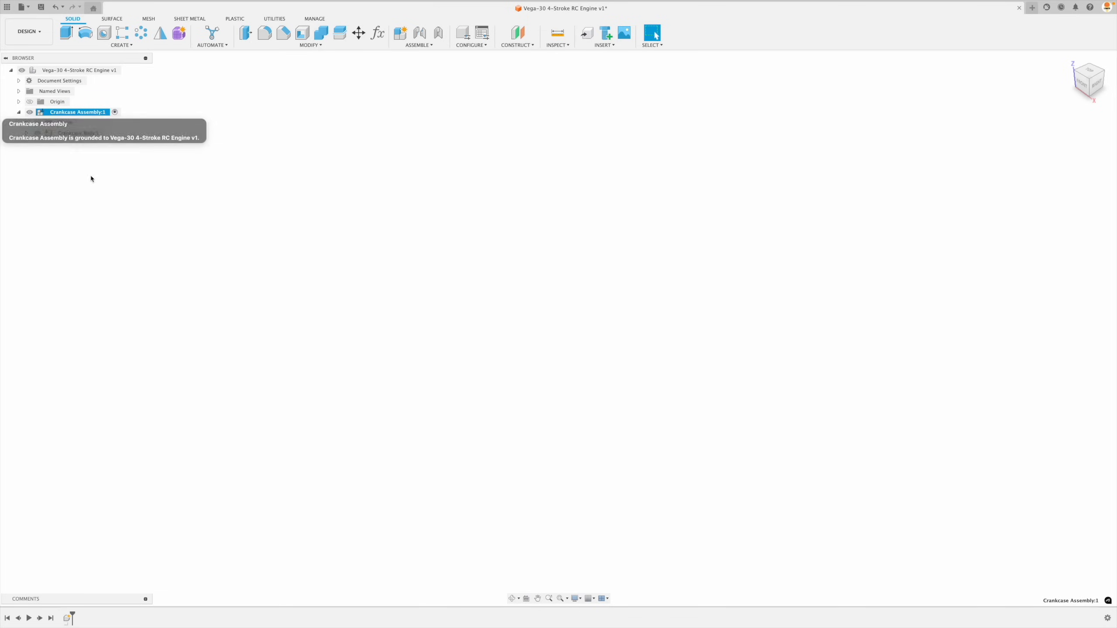
click(68, 619)
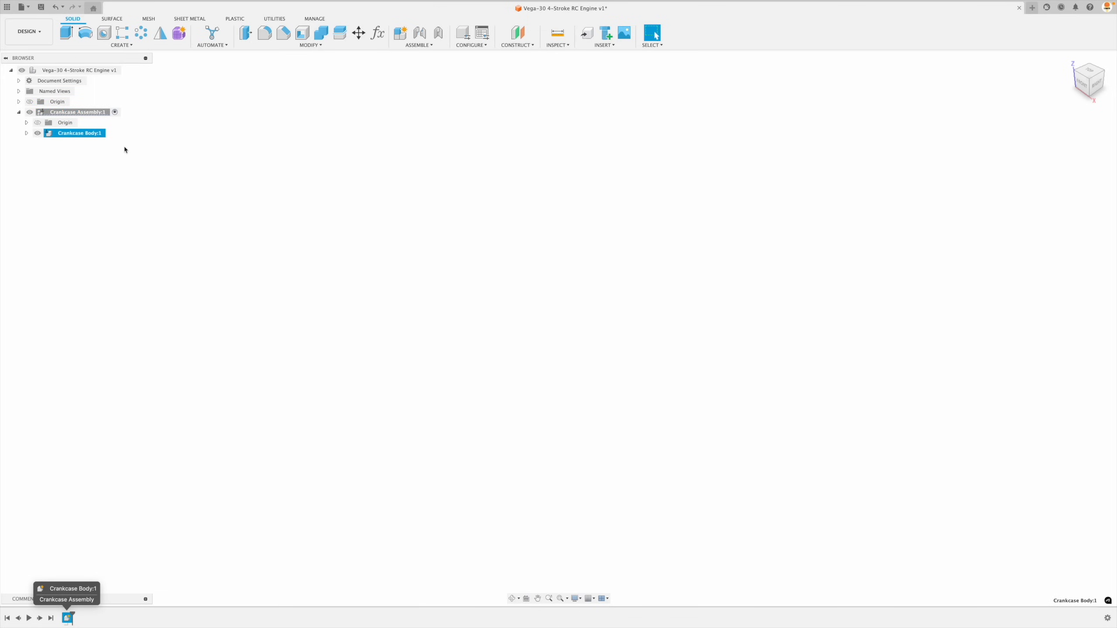
click(110, 133)
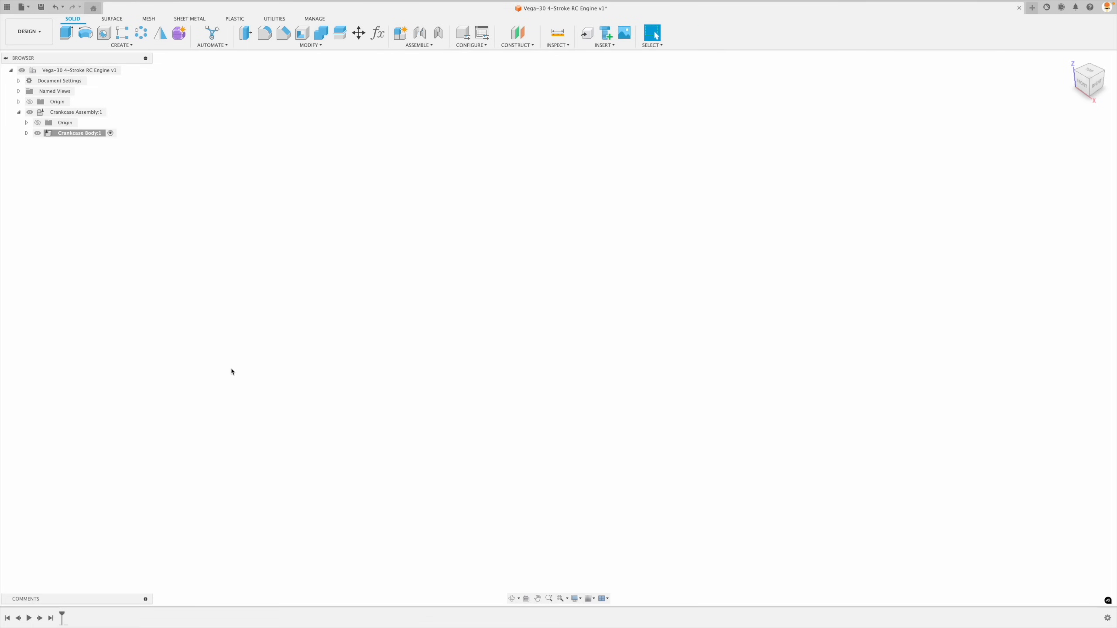
Step: Sketch a center rectangle about 2.09 in wide on the front plane, centered a little above the origin
click(122, 45)
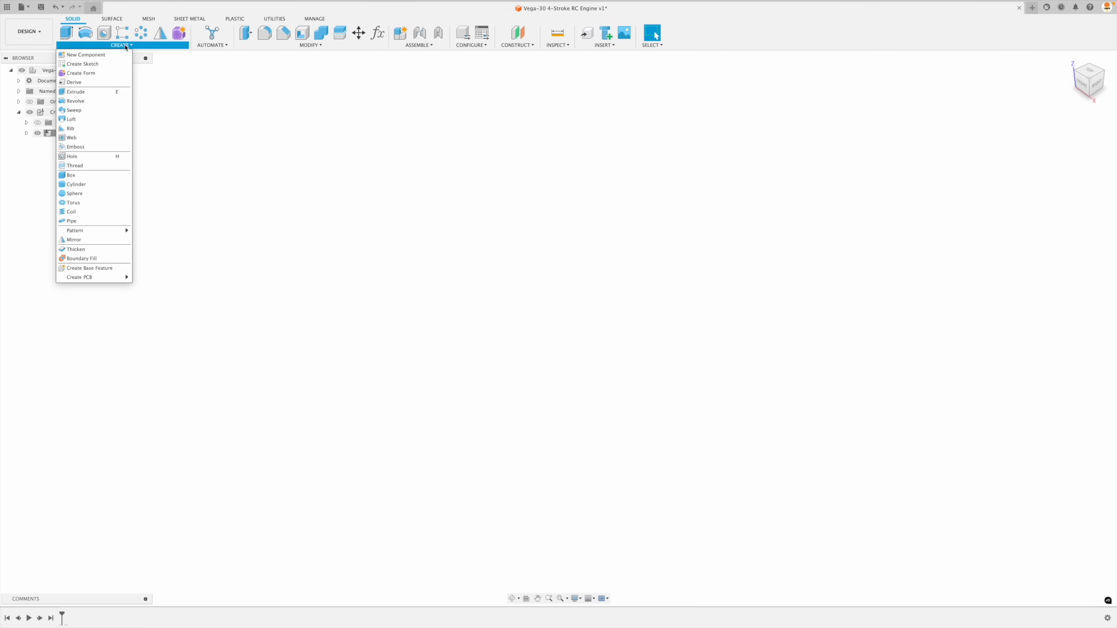
click(110, 64)
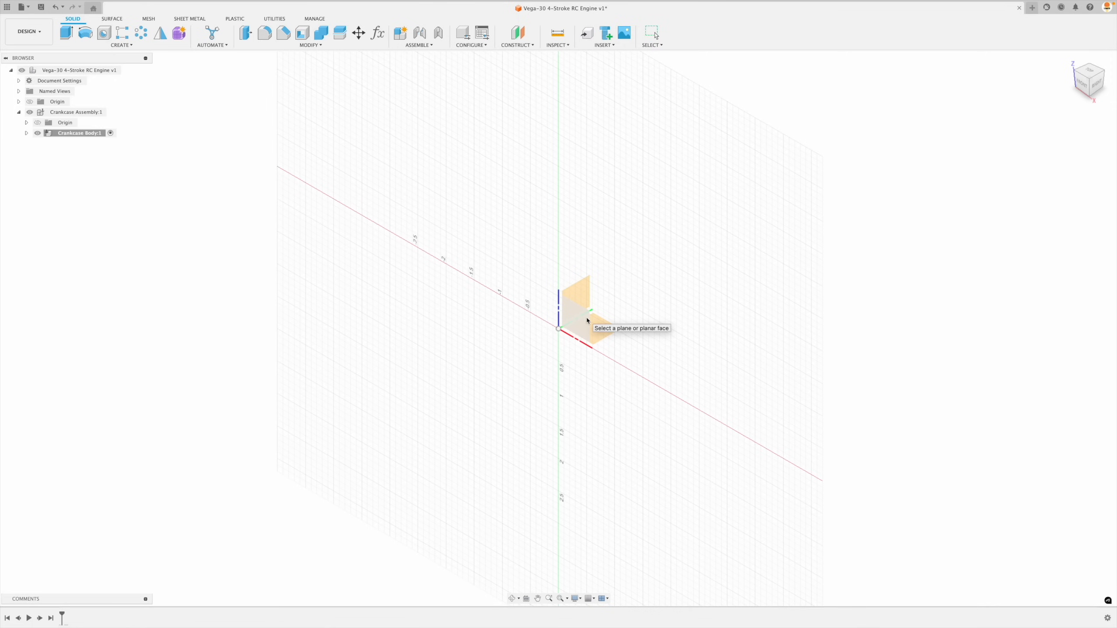
click(587, 321)
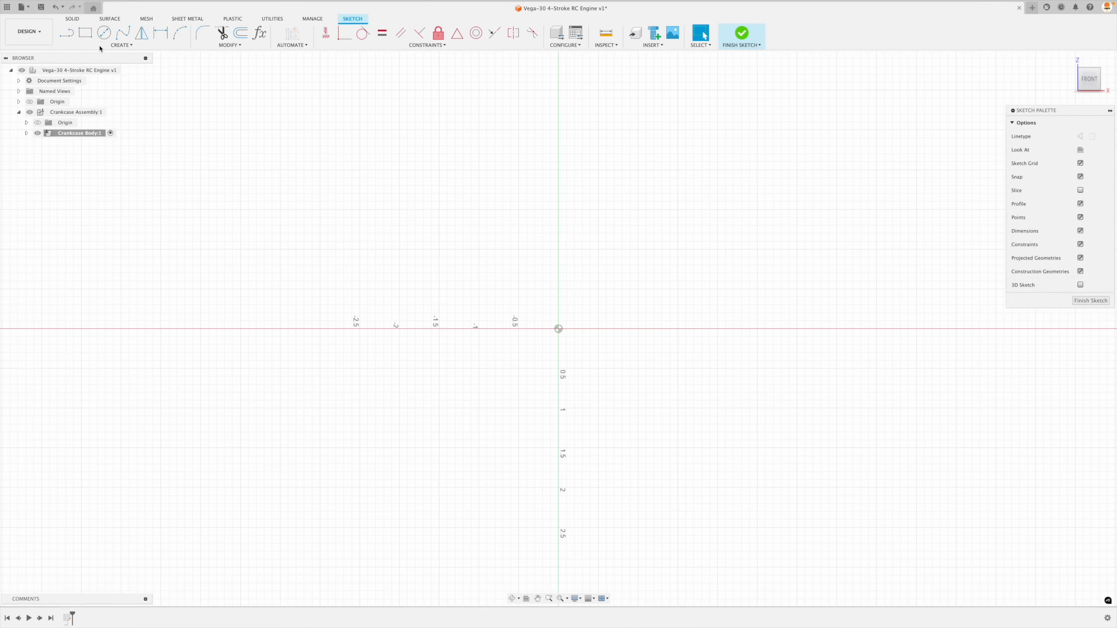
click(85, 32)
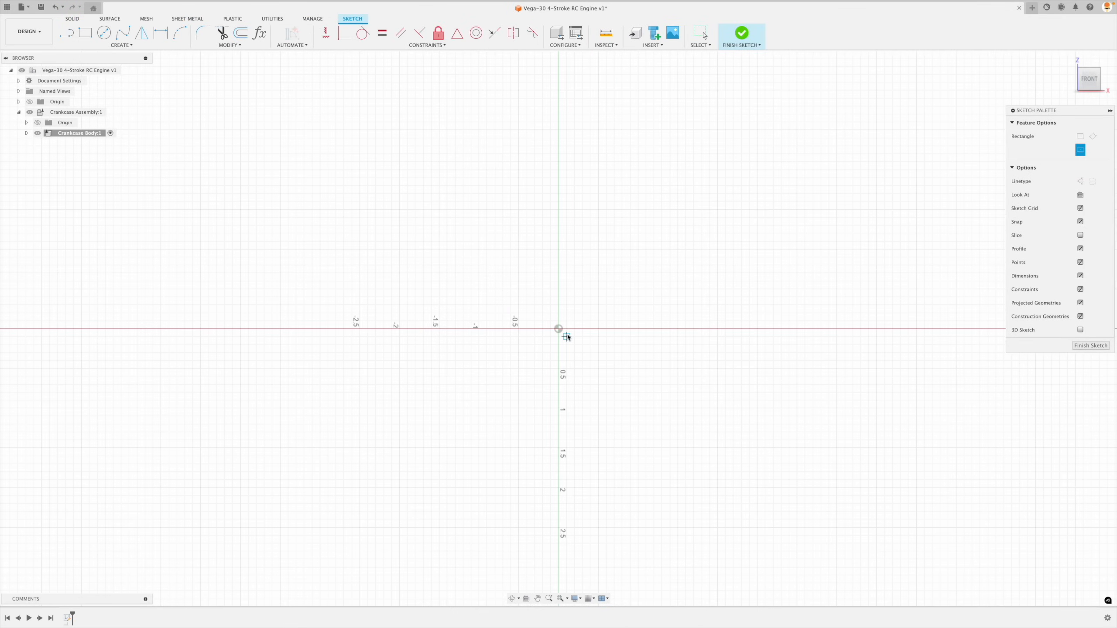
click(558, 313)
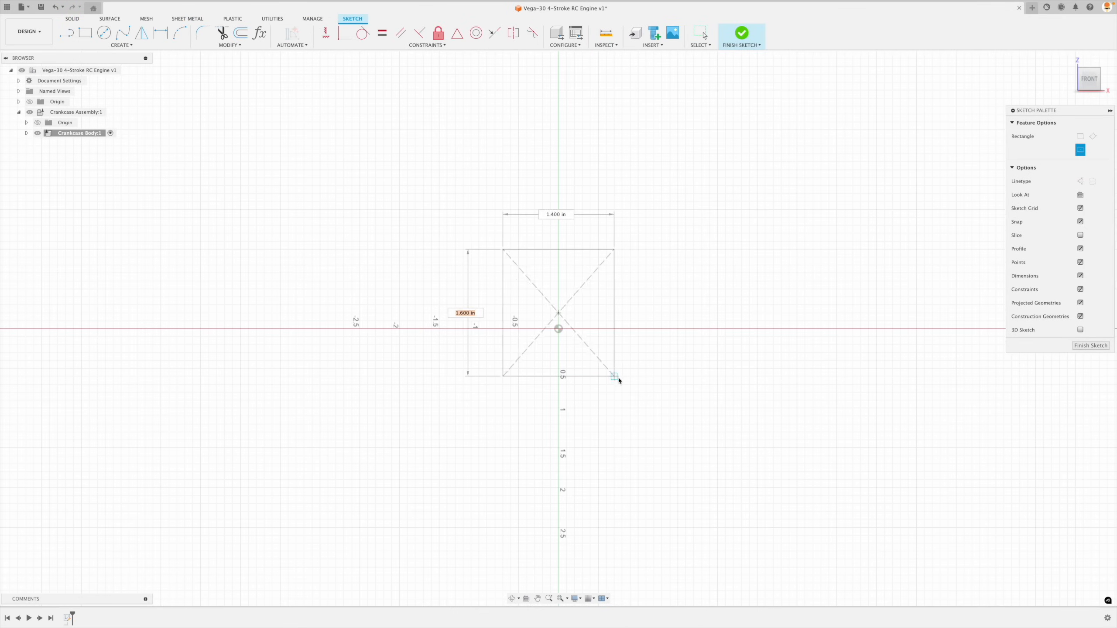
click(641, 419)
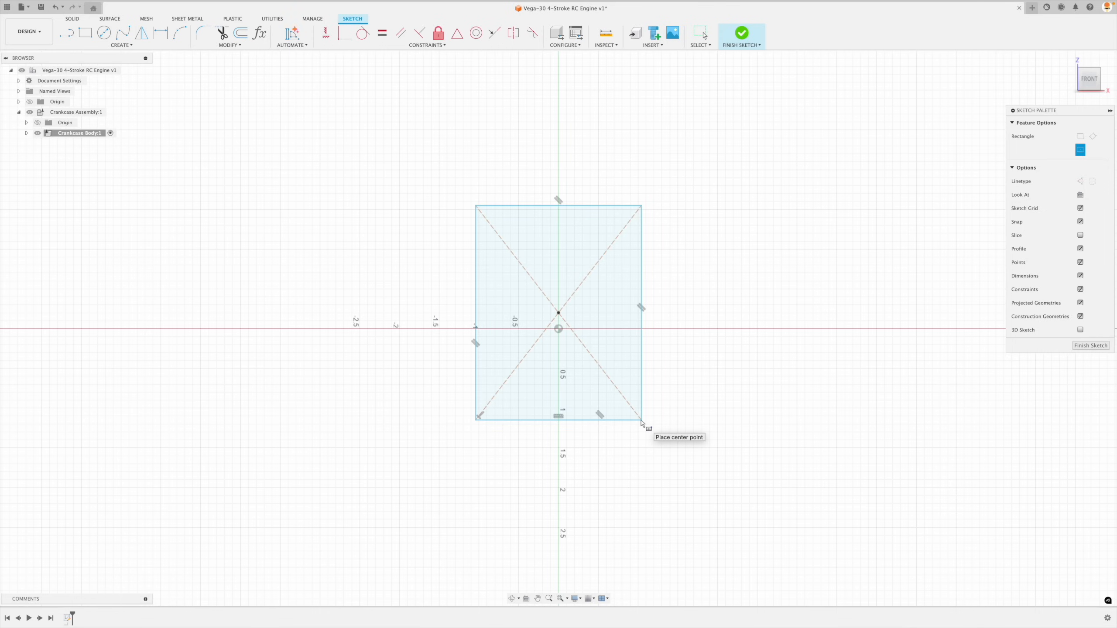
key(Escape)
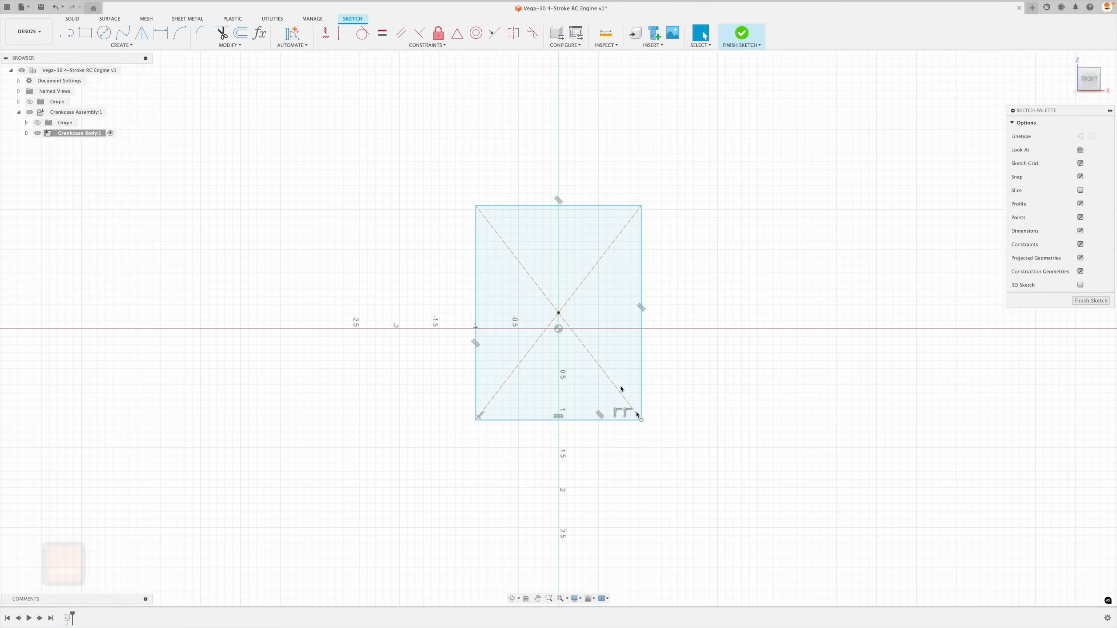
Step: Align the rectangle's center point vertically with the origin using a Horizontal/Vertical constraint
click(326, 33)
click(558, 313)
click(558, 328)
Step: Dimension the rectangle's bottom edge to a width of 1.34 in
key(d)
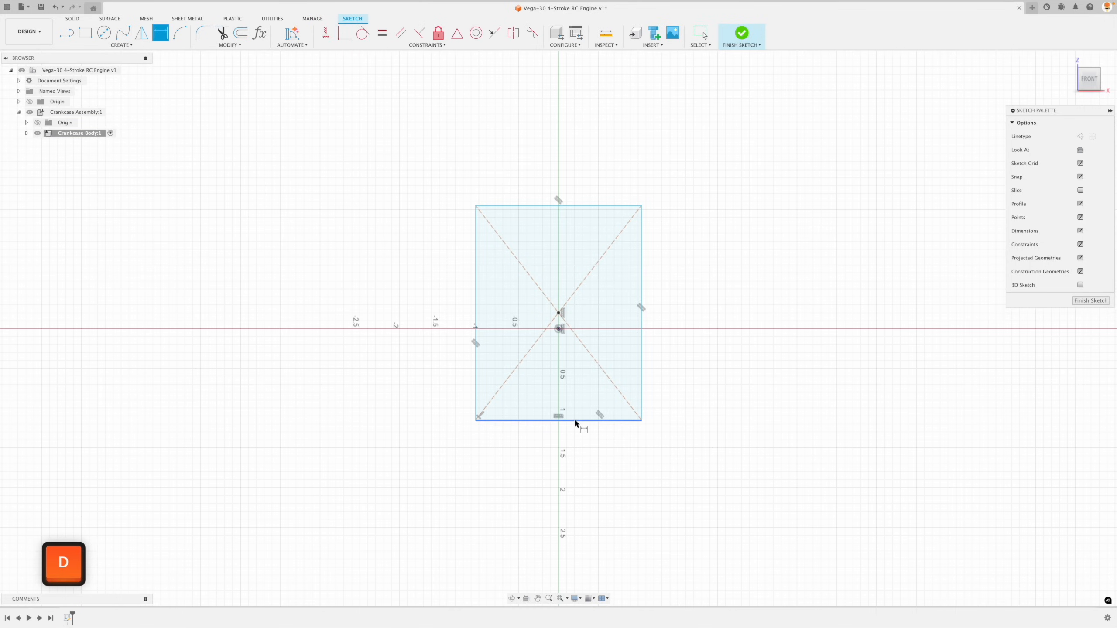
click(574, 421)
click(565, 482)
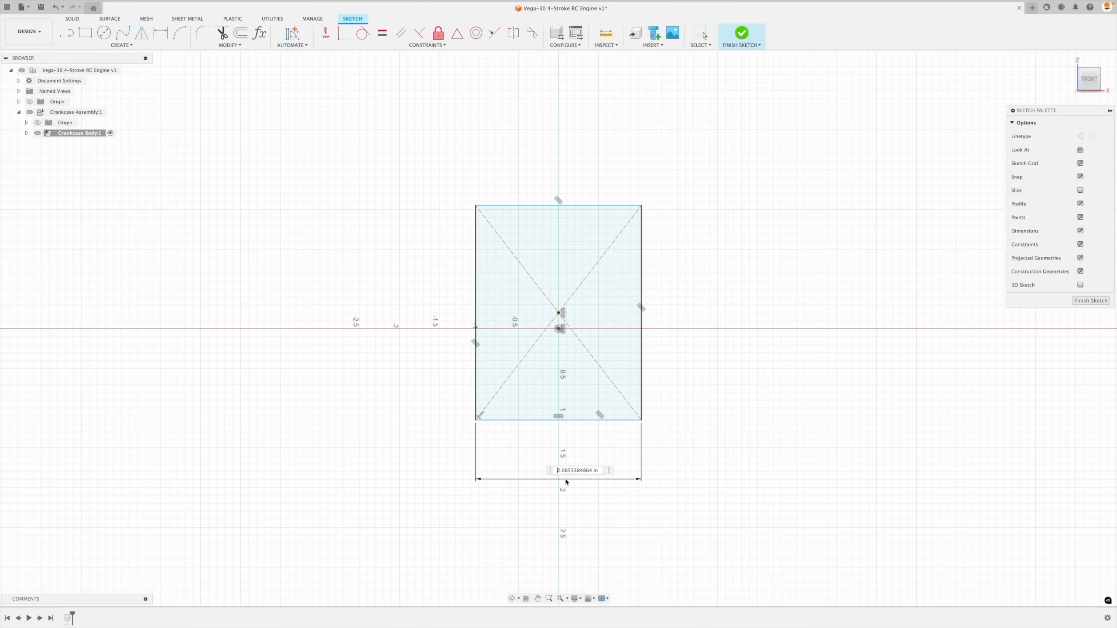
text(1.34)
key(Return)
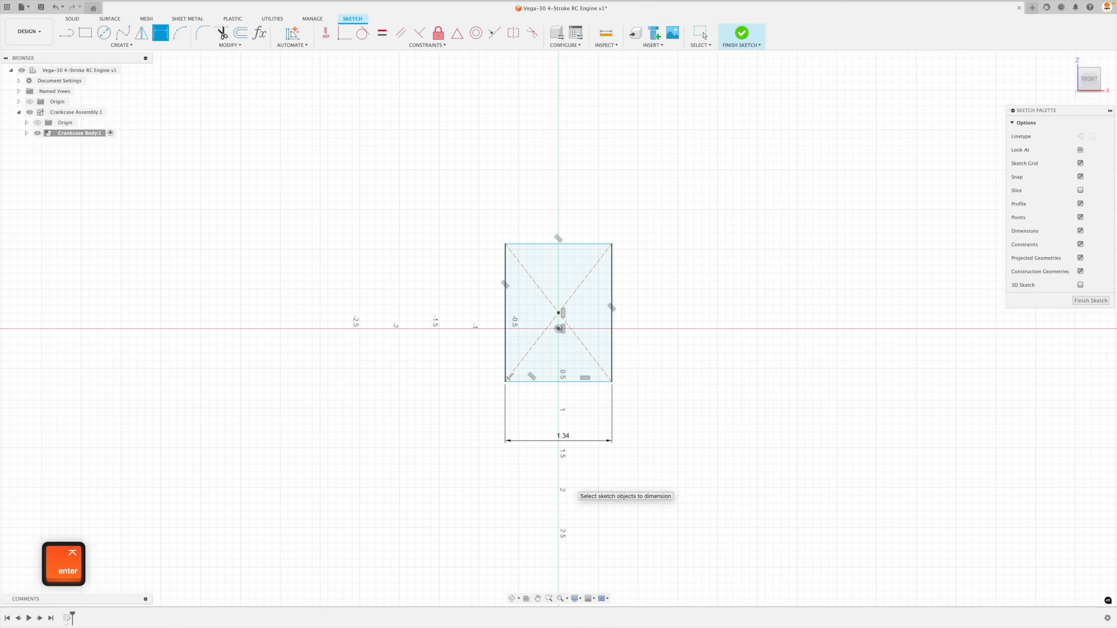
click(505, 337)
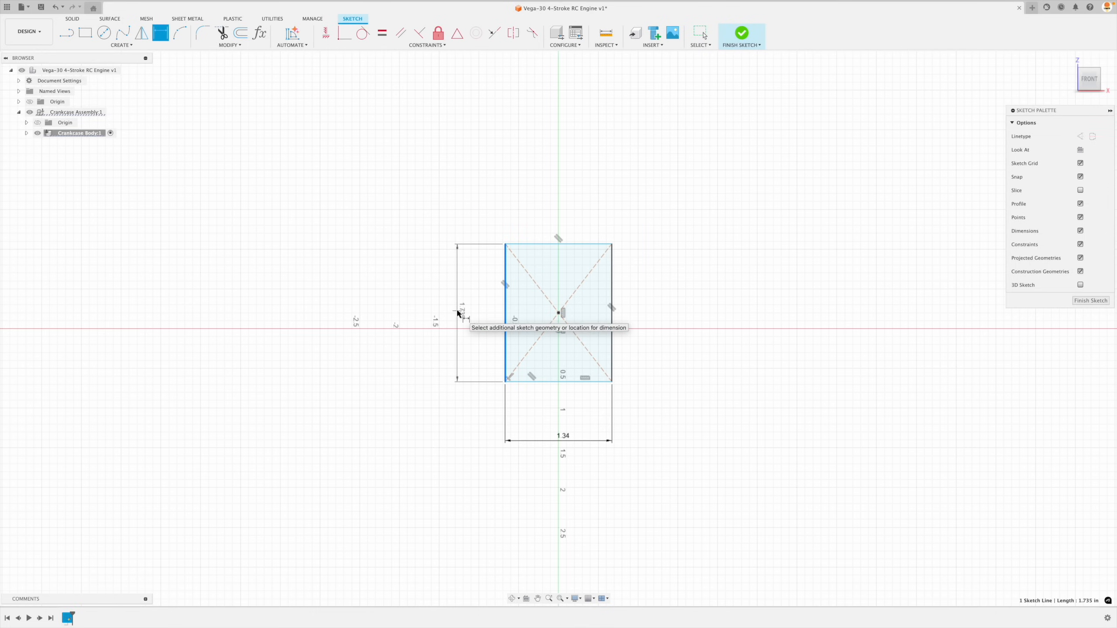
click(457, 314)
key(Escape)
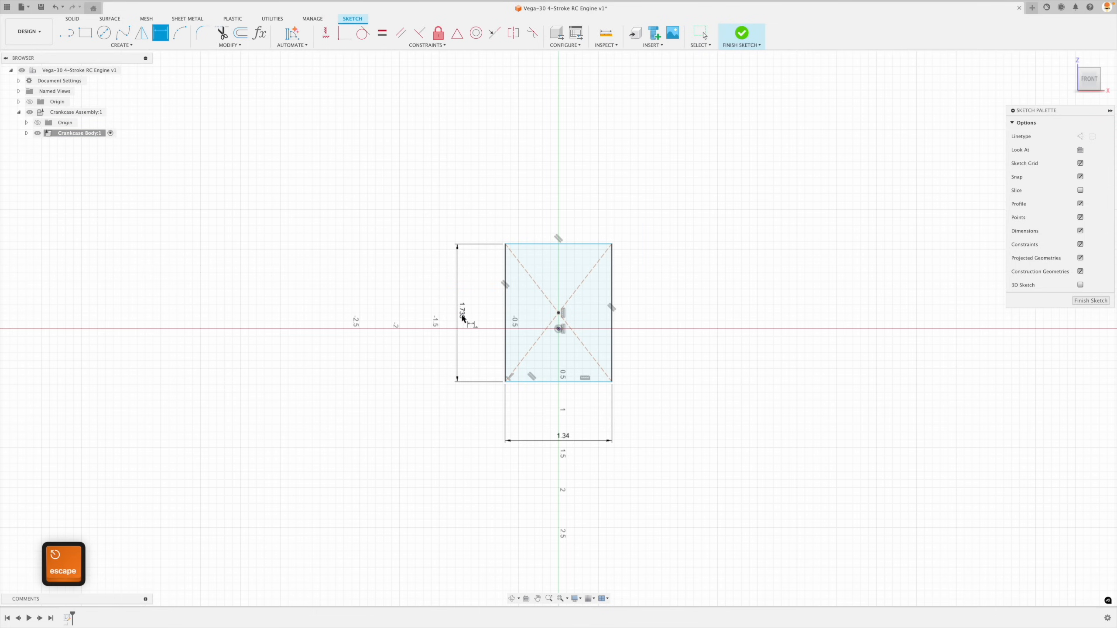
scroll(530, 385, up, 3)
click(572, 319)
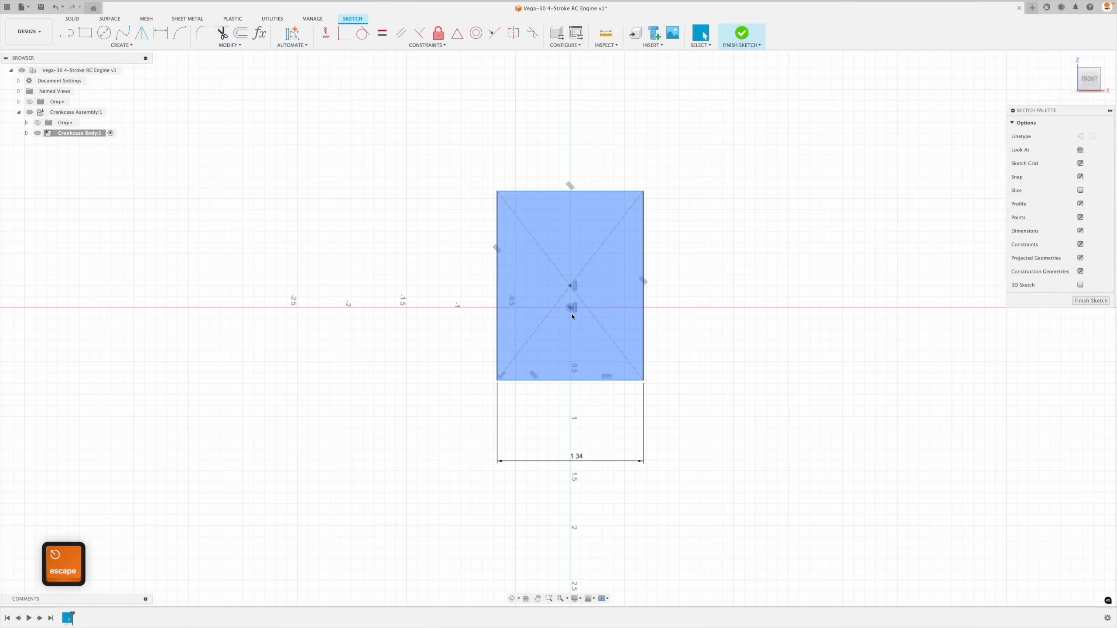
Step: Dimension the distance from the rectangle's bottom edge to the origin as 0.656 in
key(d)
click(572, 380)
click(570, 307)
click(448, 345)
text(.656)
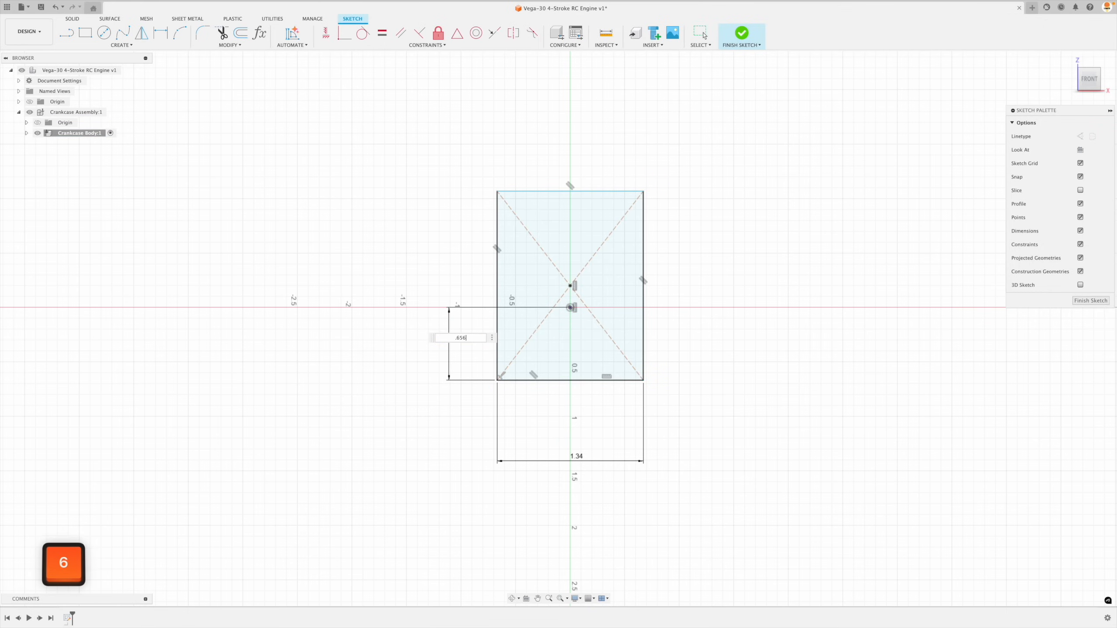
key(Return)
Step: Dimension the distance from the origin to the rectangle's top edge as 0.76 in
click(569, 308)
click(578, 191)
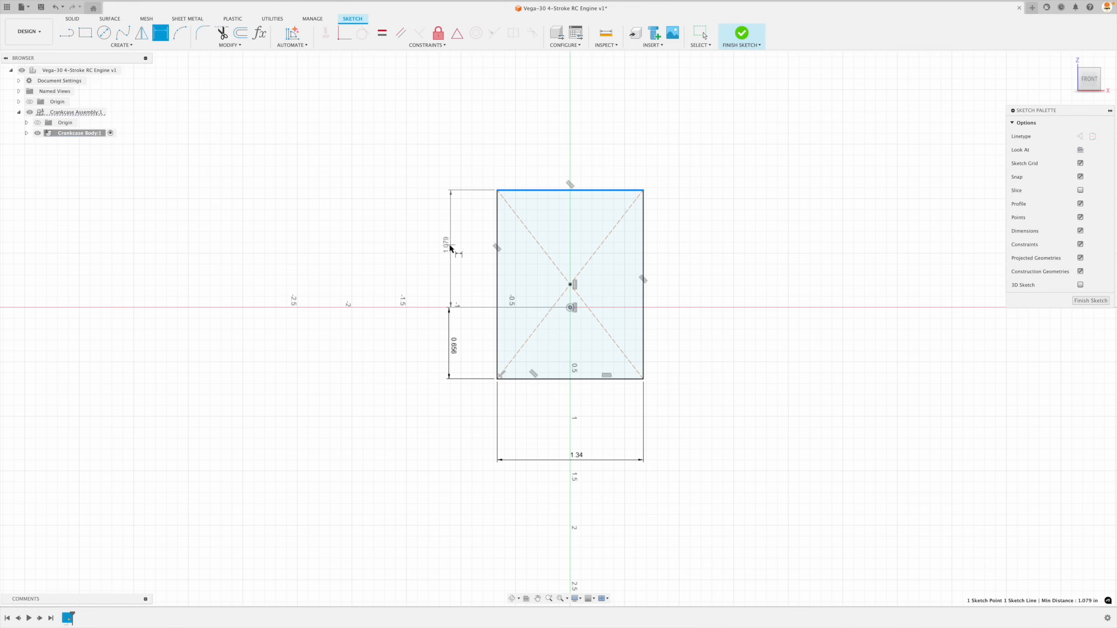
click(449, 249)
text(.76)
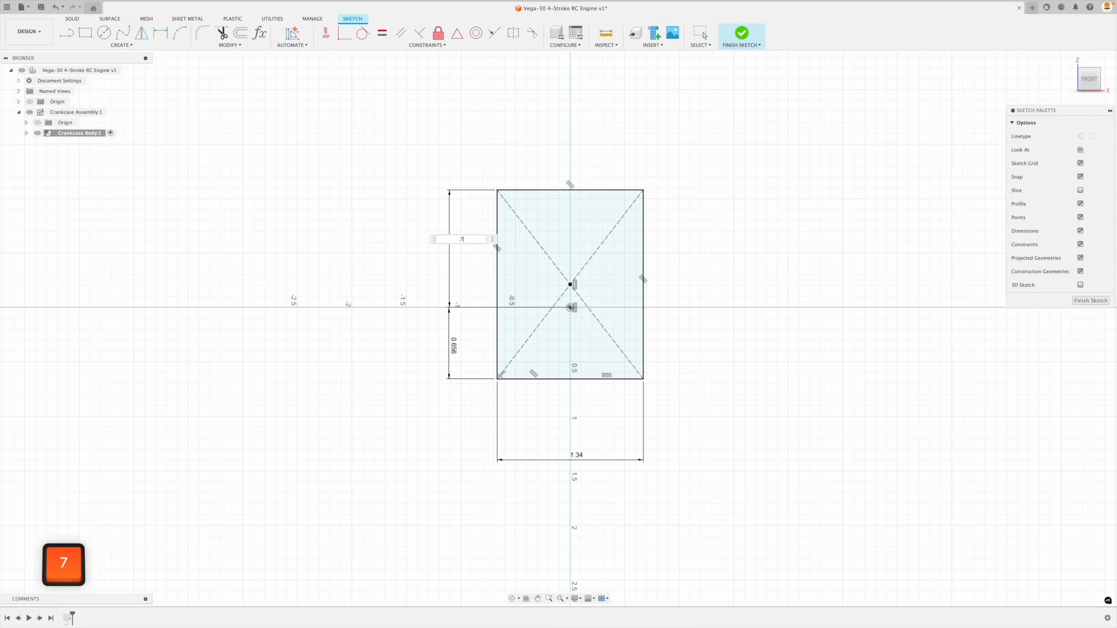
key(Return)
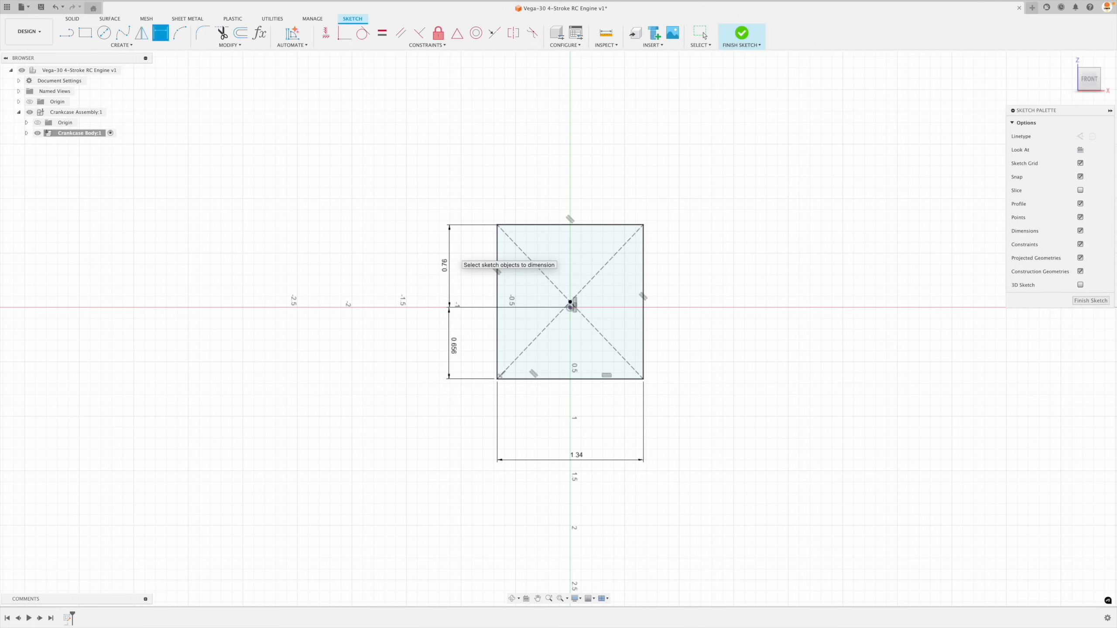
Step: Add a driven dimension for the height of the rectangle's right edge and finish the sketch
click(26, 133)
click(34, 154)
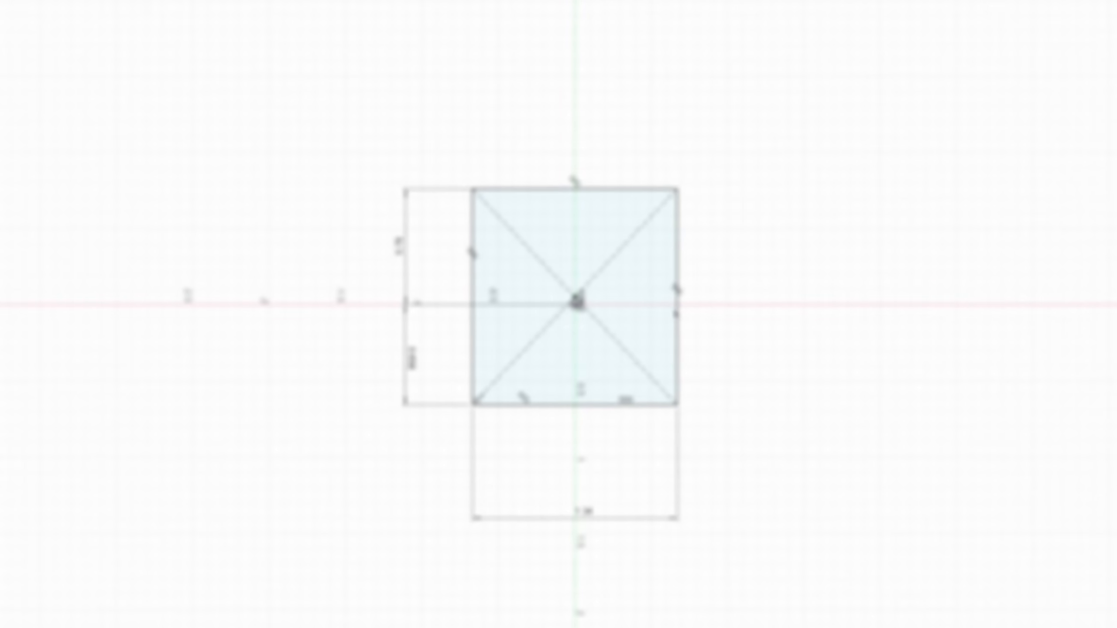
click(705, 305)
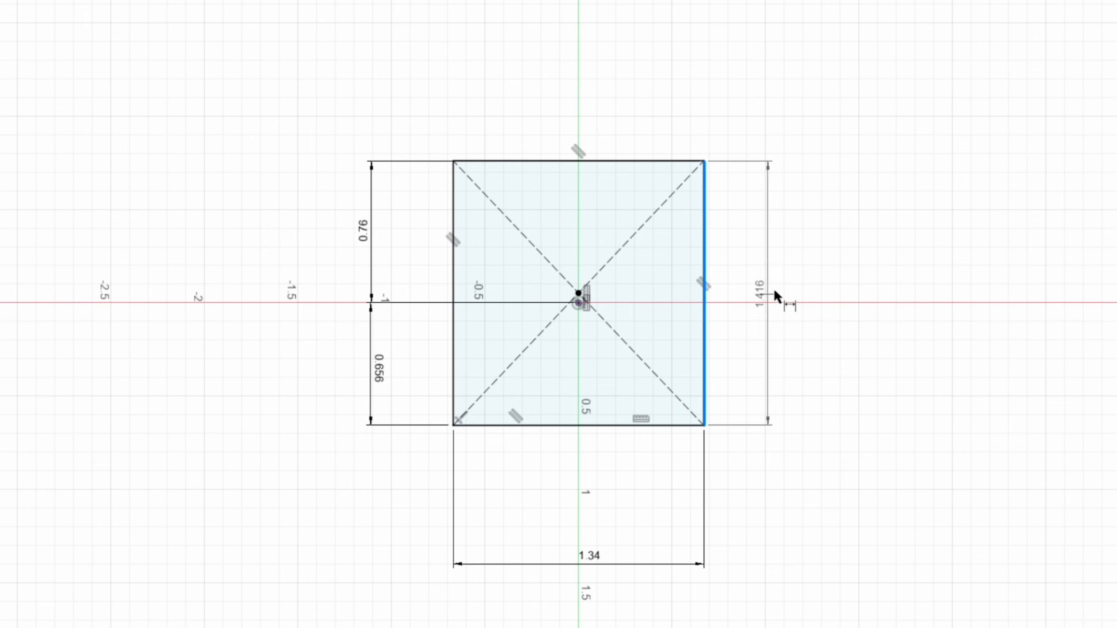
click(807, 286)
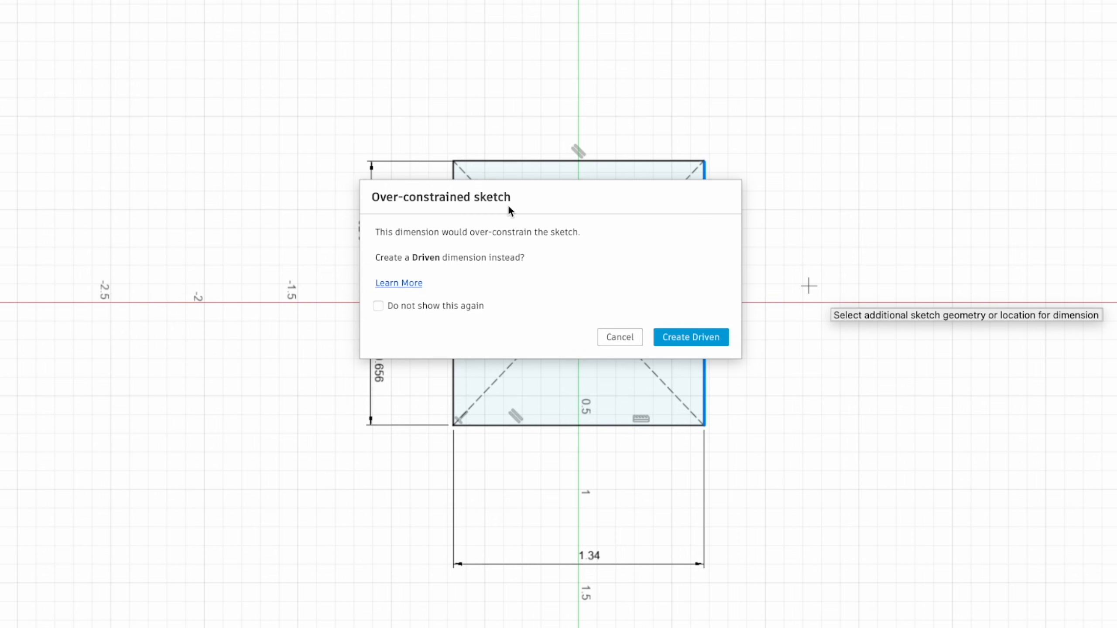
click(685, 338)
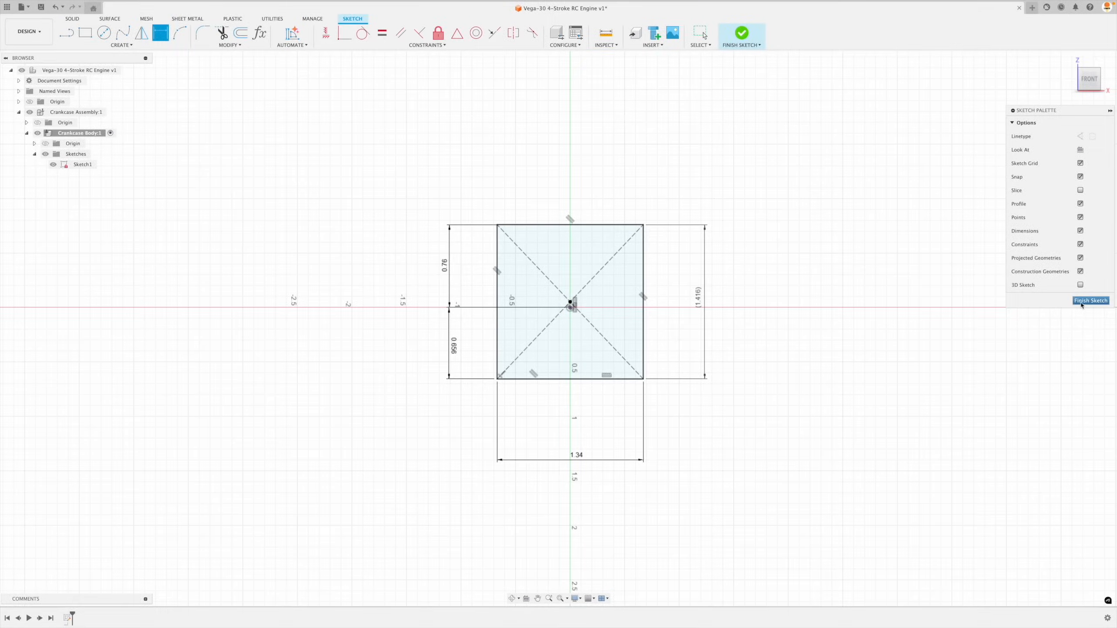
click(1091, 301)
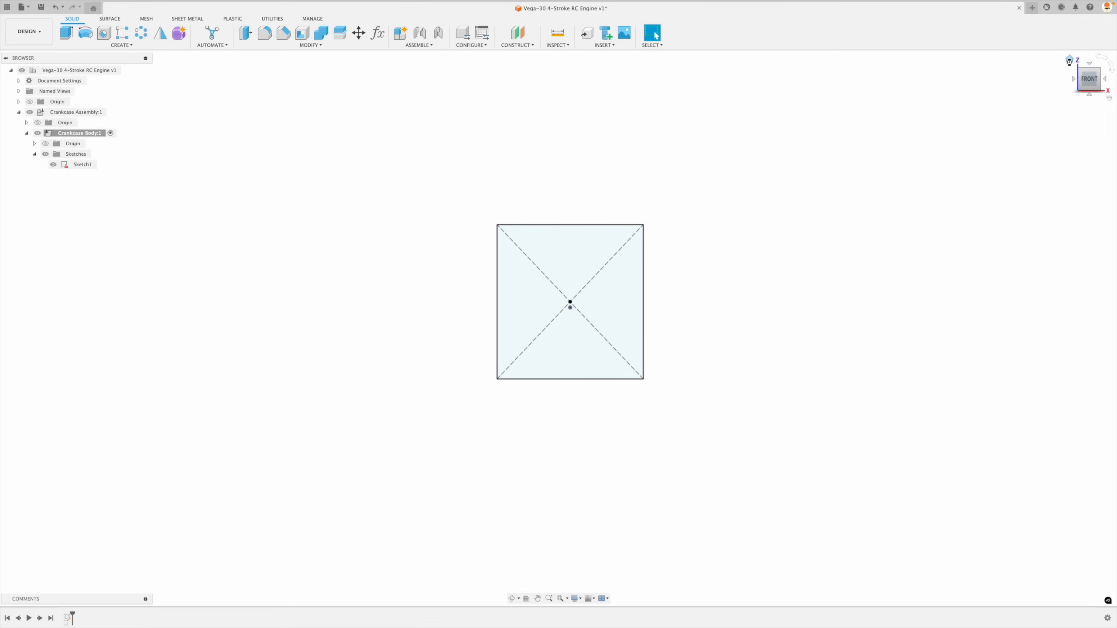
Step: Extrude the rectangle profile as a new body with the direction set to Two Sides and a Side 1 distance of -0.622 in
click(66, 32)
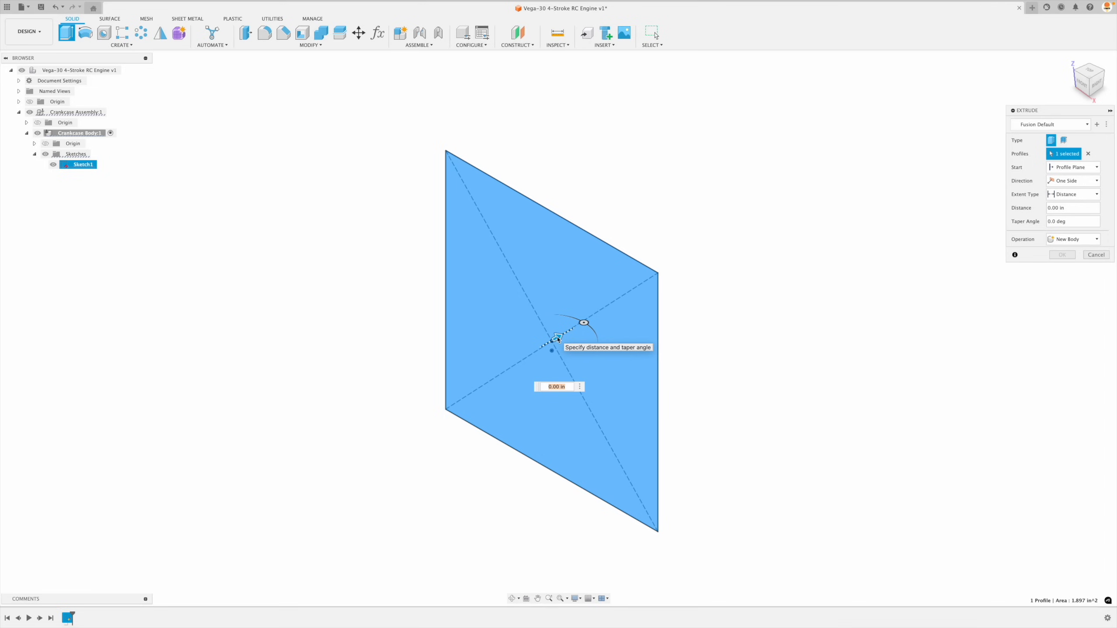
drag(558, 339, 483, 381)
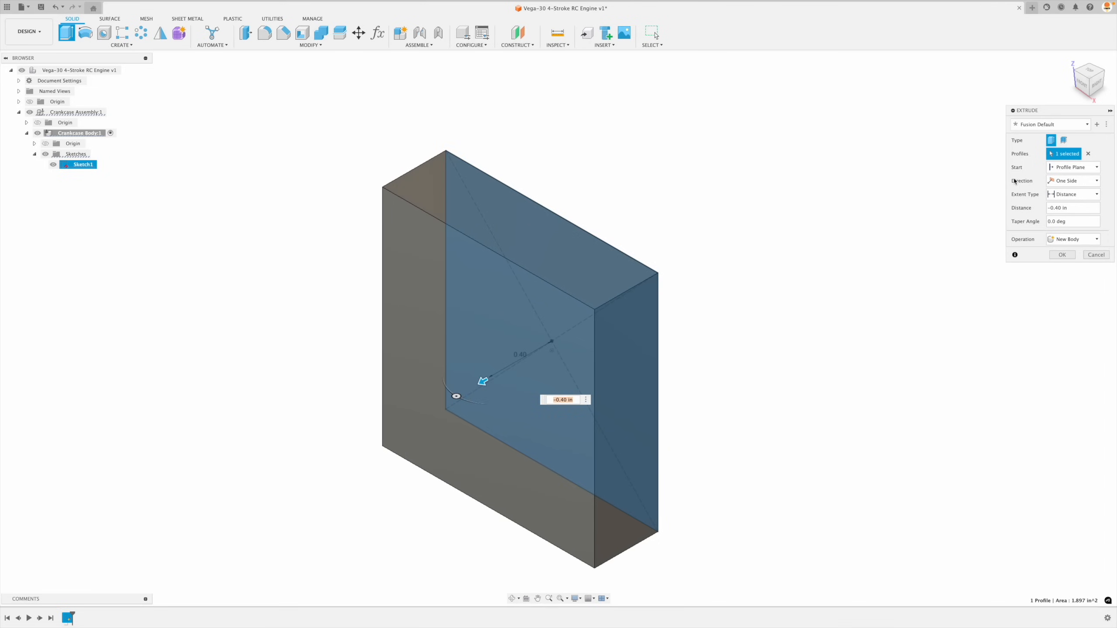
click(1073, 180)
click(1081, 202)
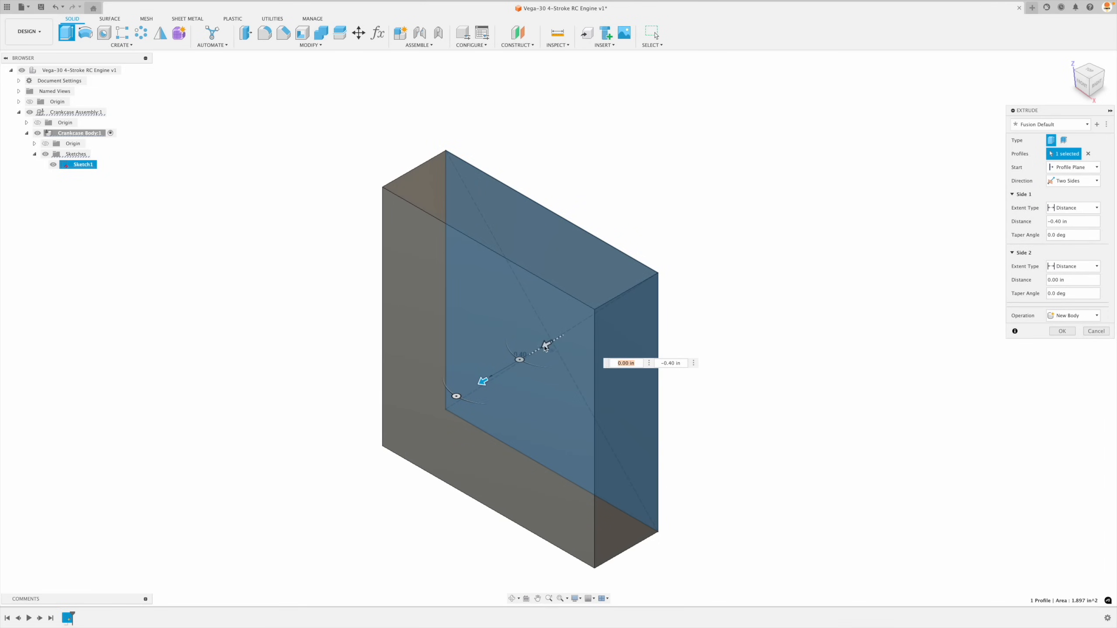
drag(471, 387, 455, 397)
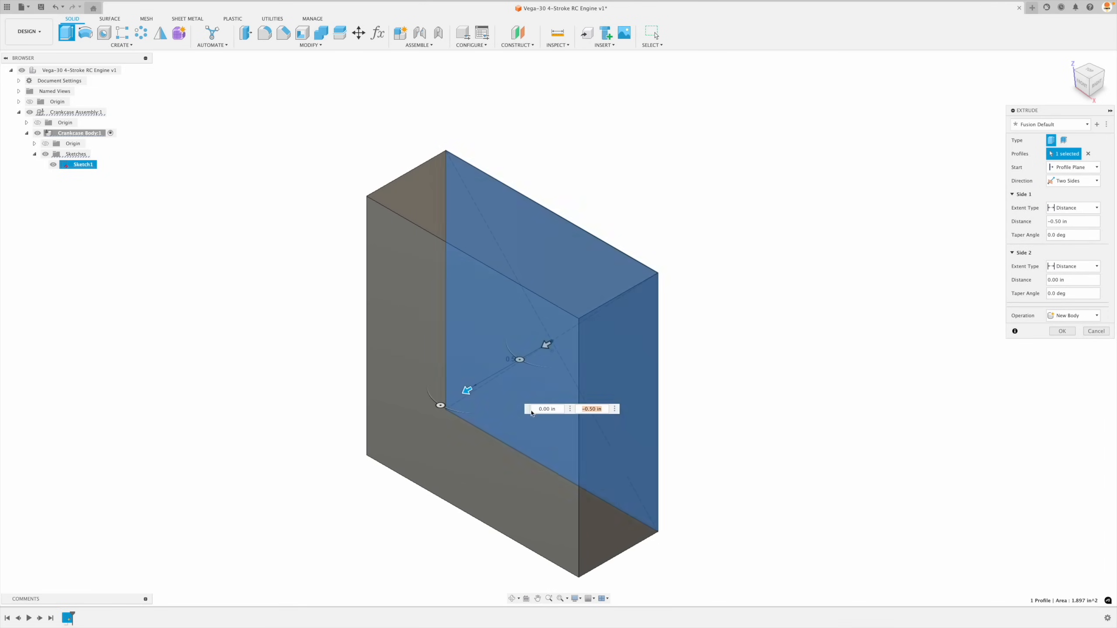
key(Return)
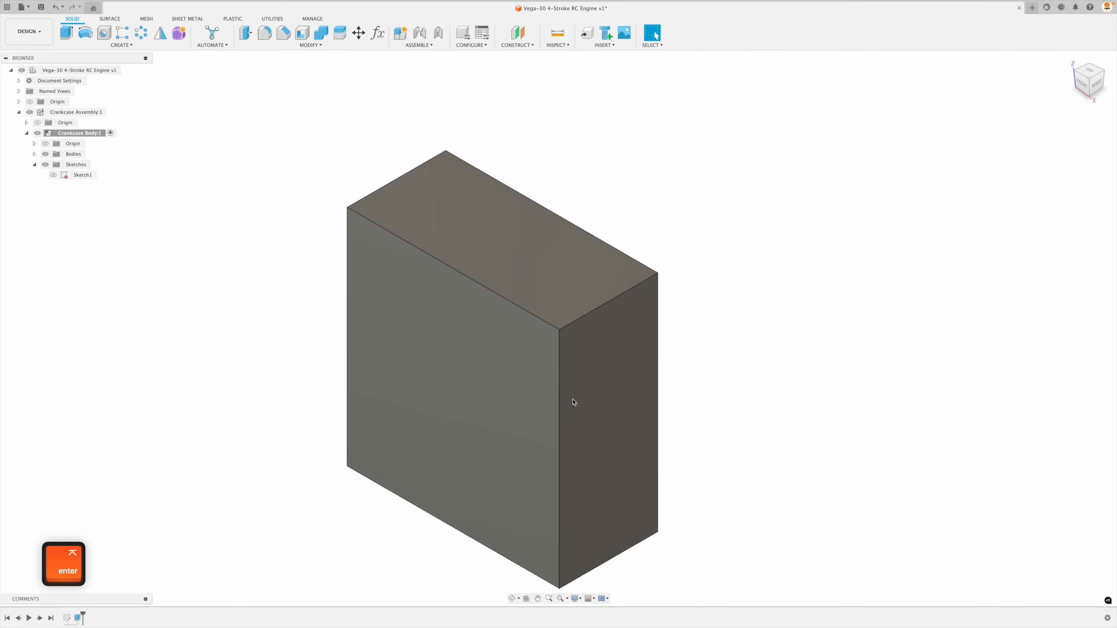
Step: Edit the extrusion to set its Side 2 distance to -1.707+.622 in
double_click(80, 618)
drag(548, 353, 740, 233)
click(822, 259)
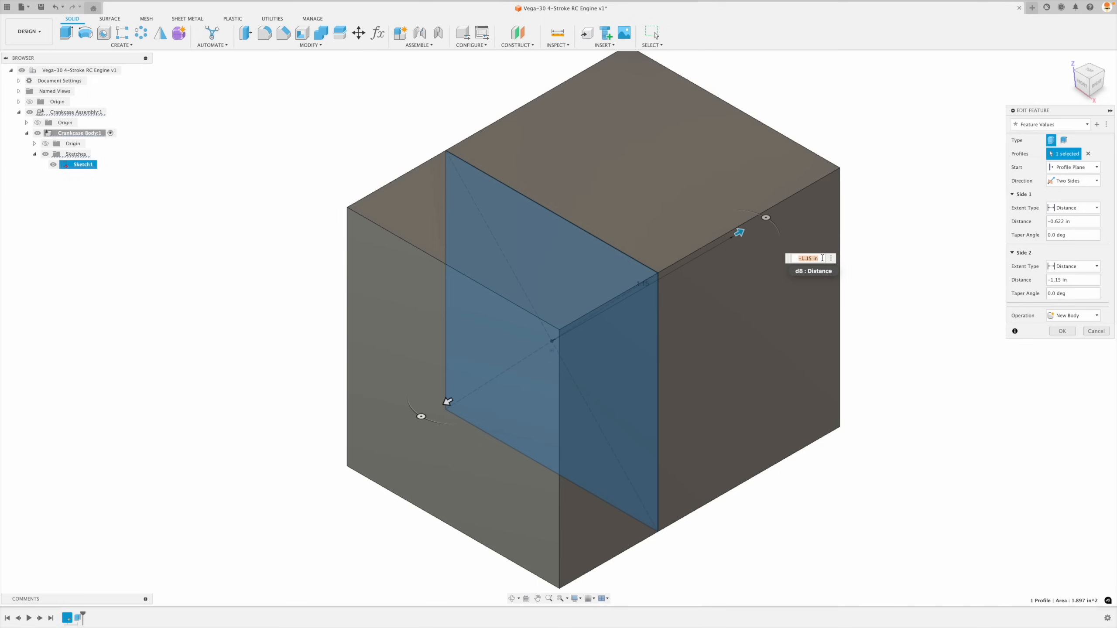
text(-1.707)
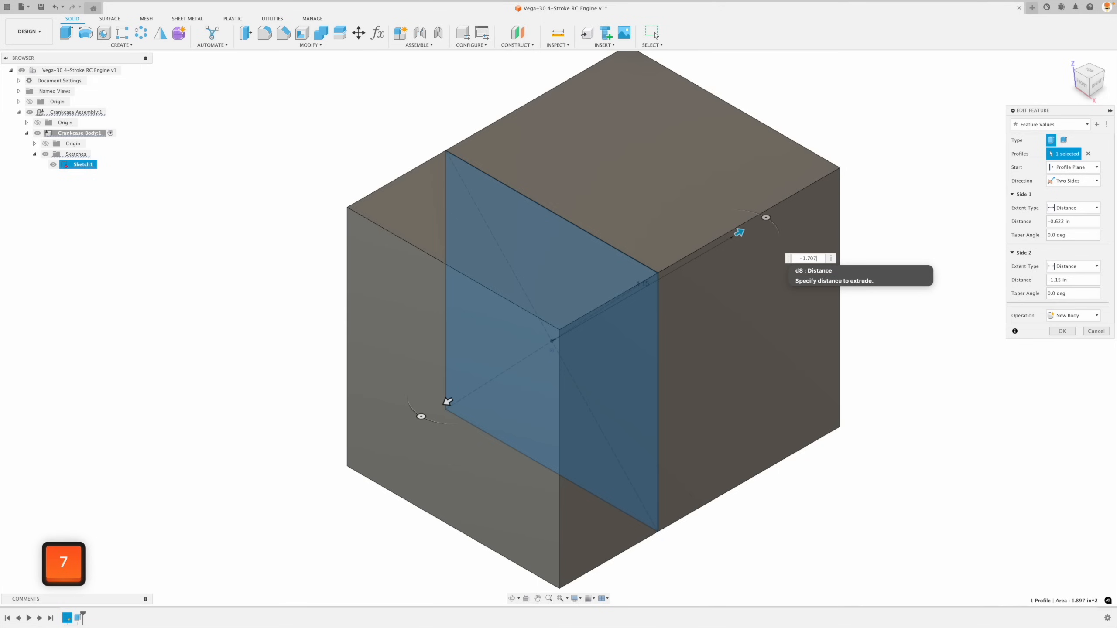
text(+.622)
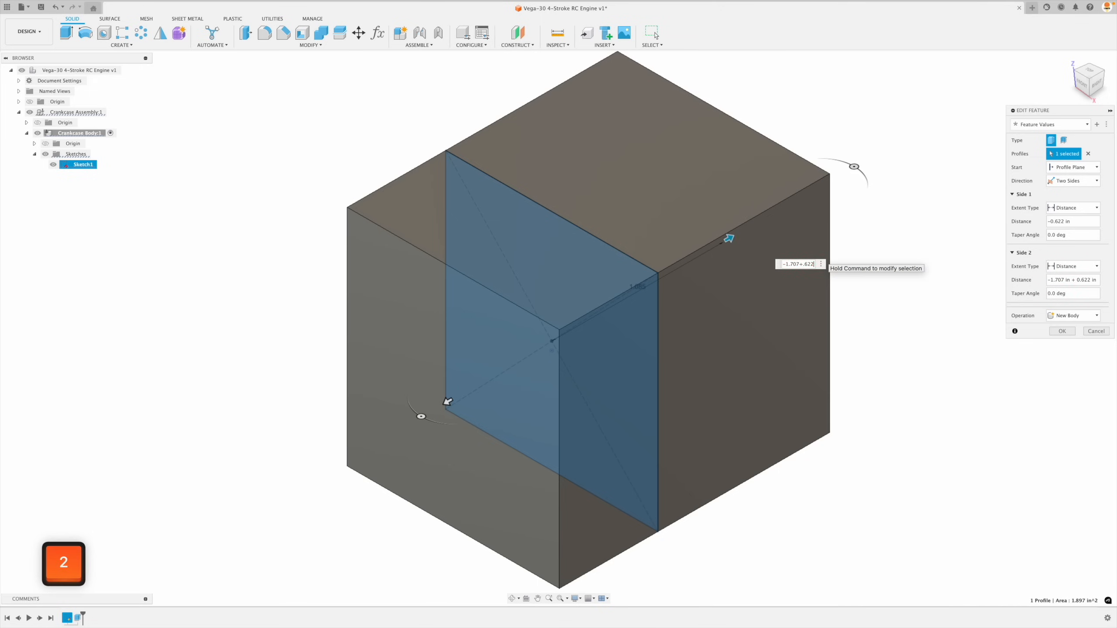
key(Return)
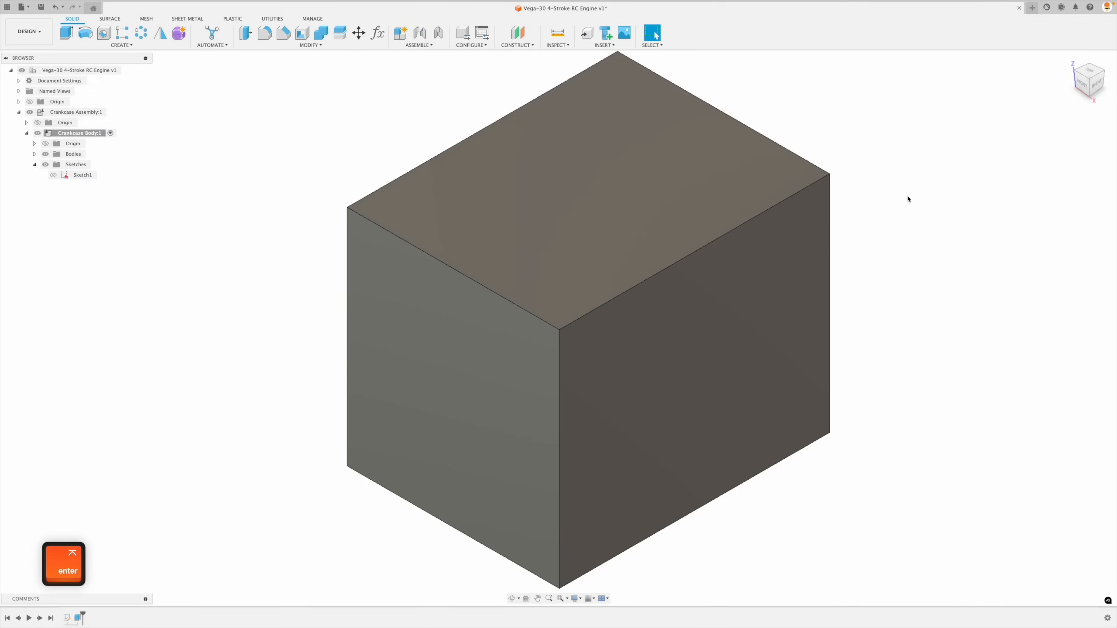
Step: Examine from above where the Crankcase Body origin sits in the block, showing the origin temporarily
click(1092, 71)
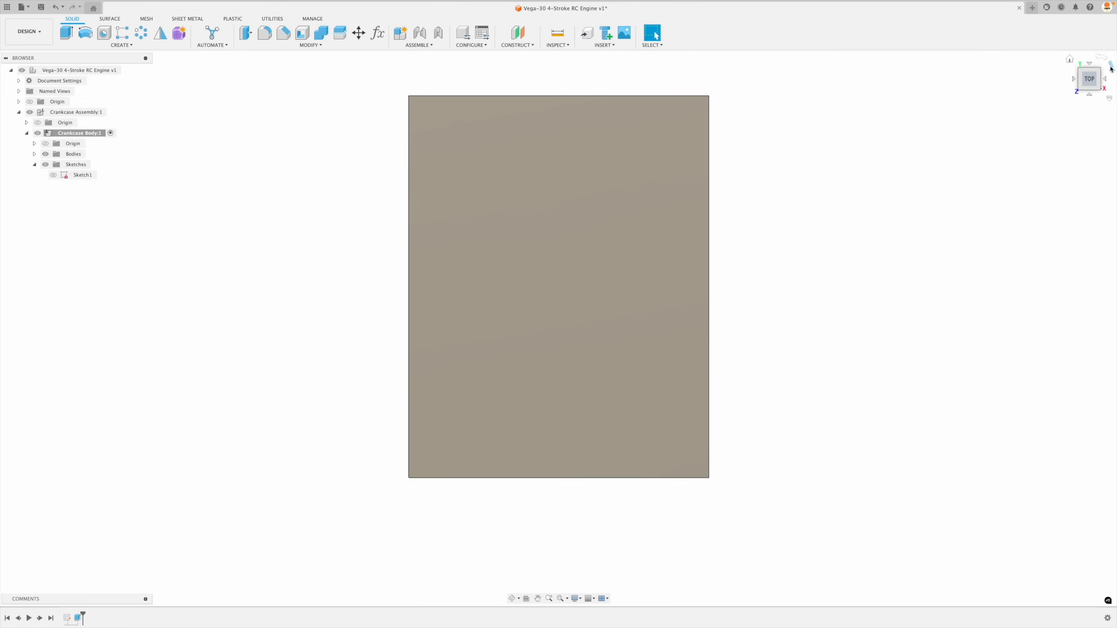
click(45, 145)
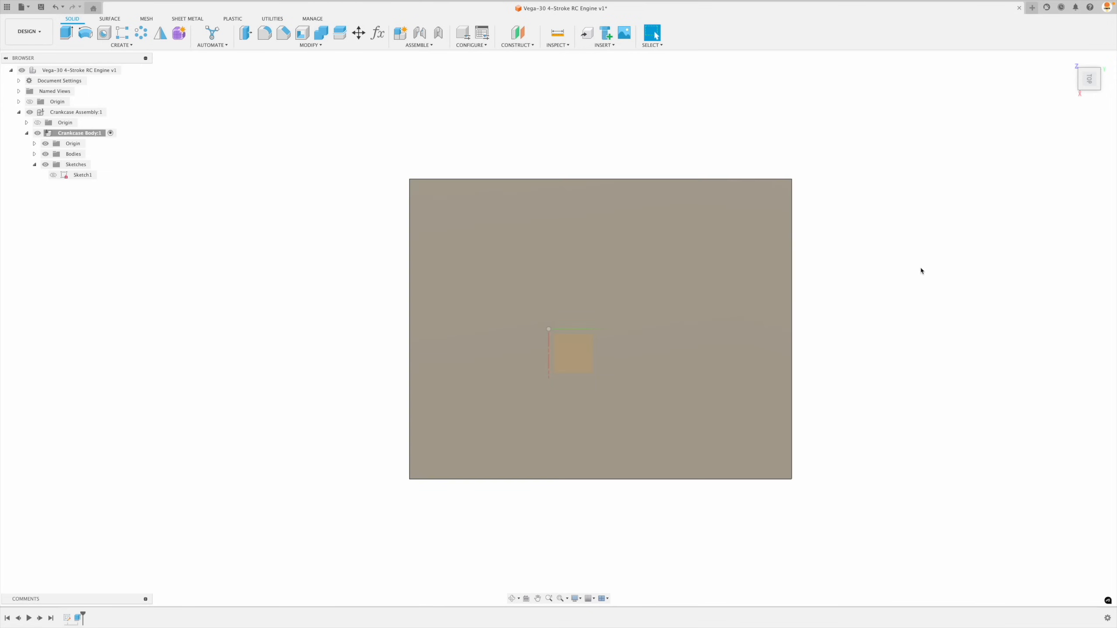
click(1068, 59)
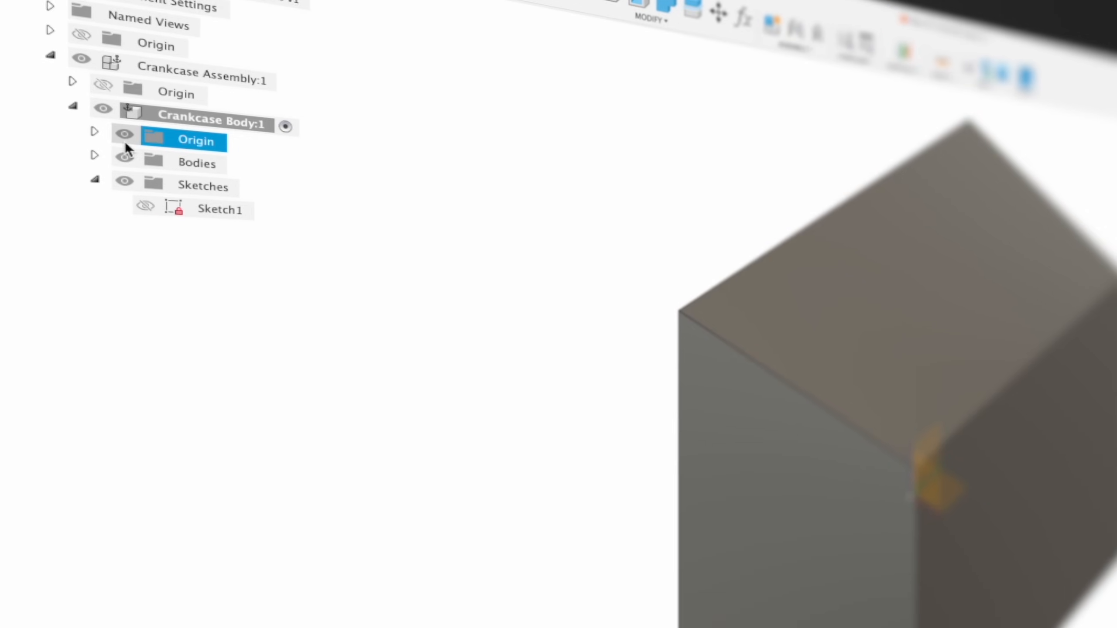
click(124, 134)
click(512, 160)
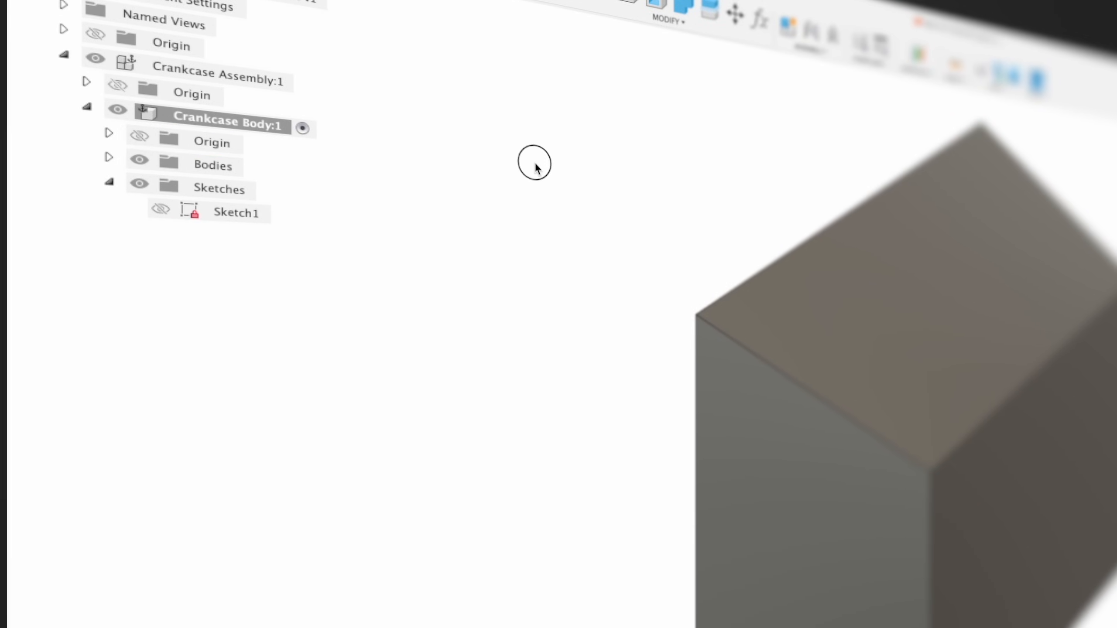
Step: Rename Sketch1 of the crankcase body as Crankcase Body Sketch
click(240, 213)
click(238, 214)
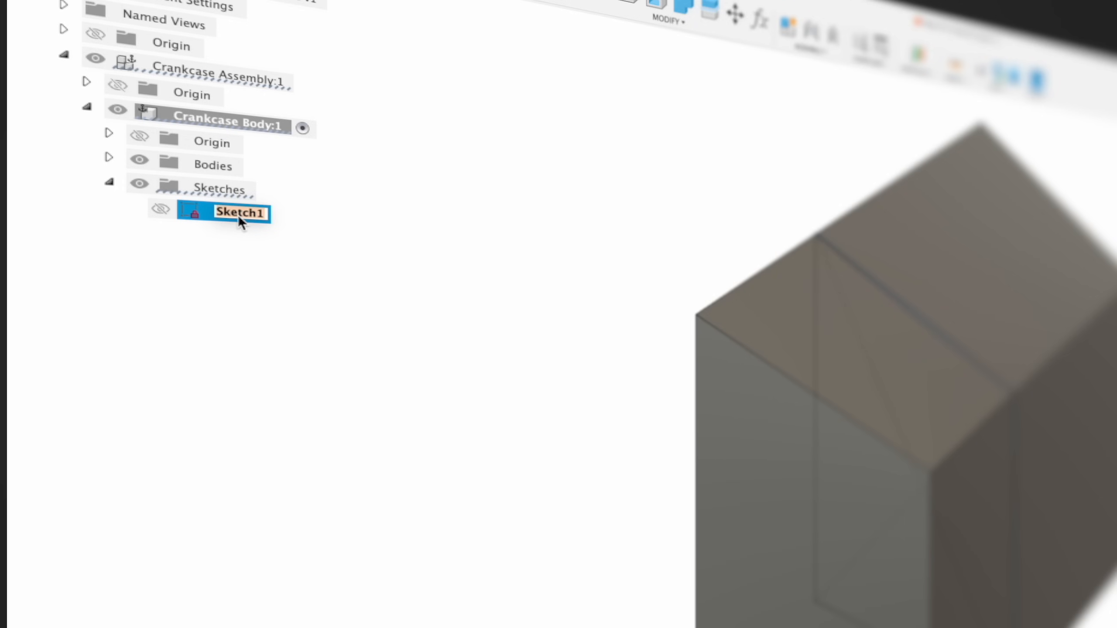
text(rankcase Body Sketch)
key(Return)
click(580, 308)
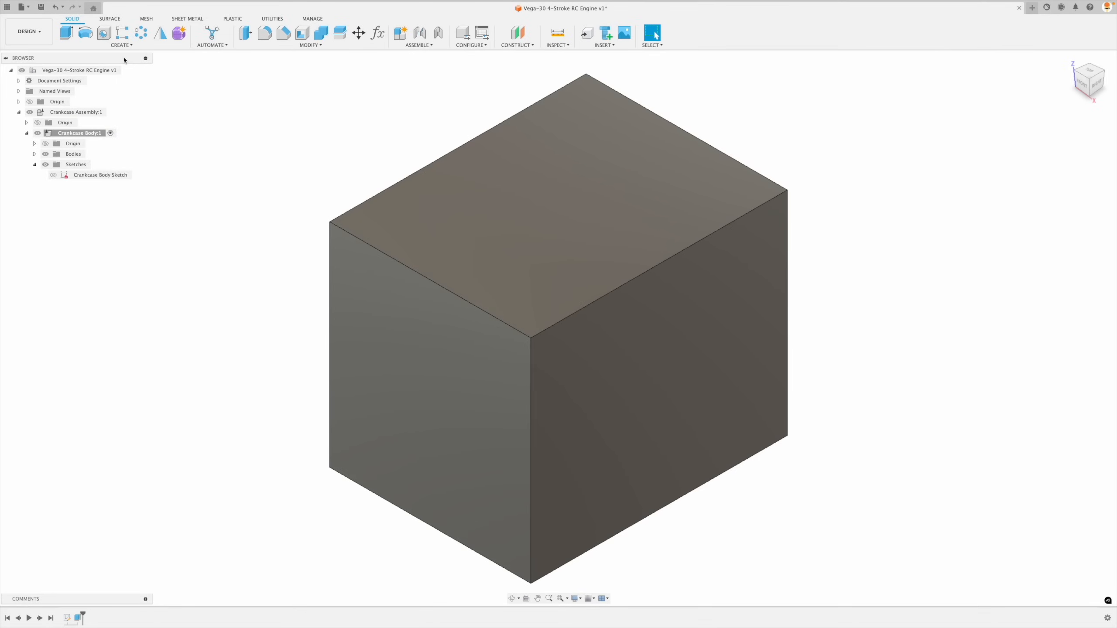
Step: Create a new sketch on the block's top face and rotate the view so the block's length runs horizontally
right_click(491, 220)
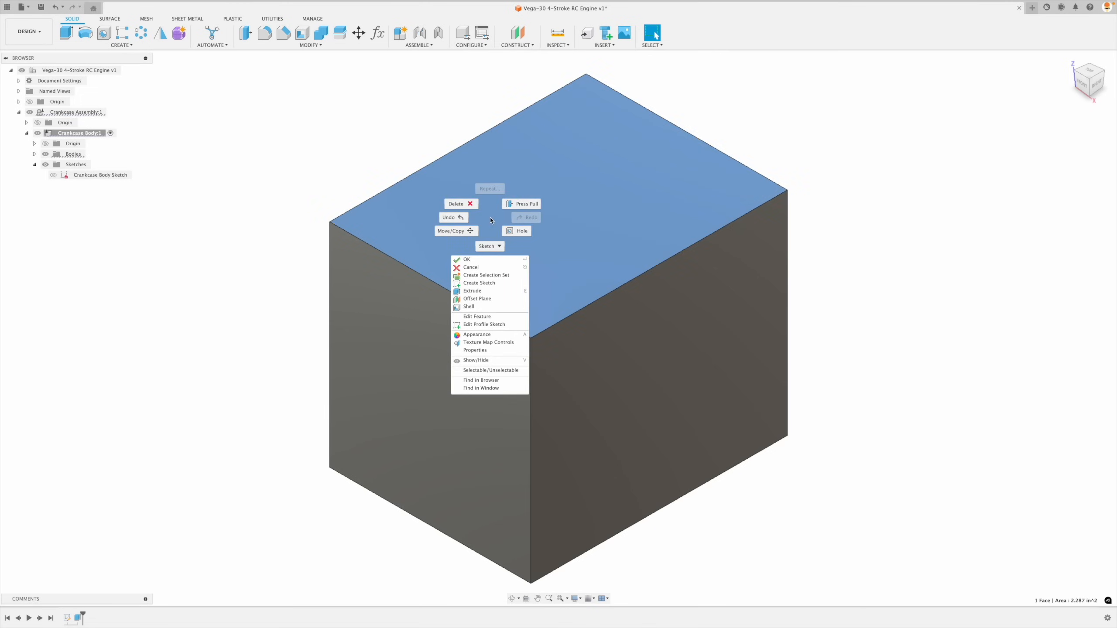
click(502, 283)
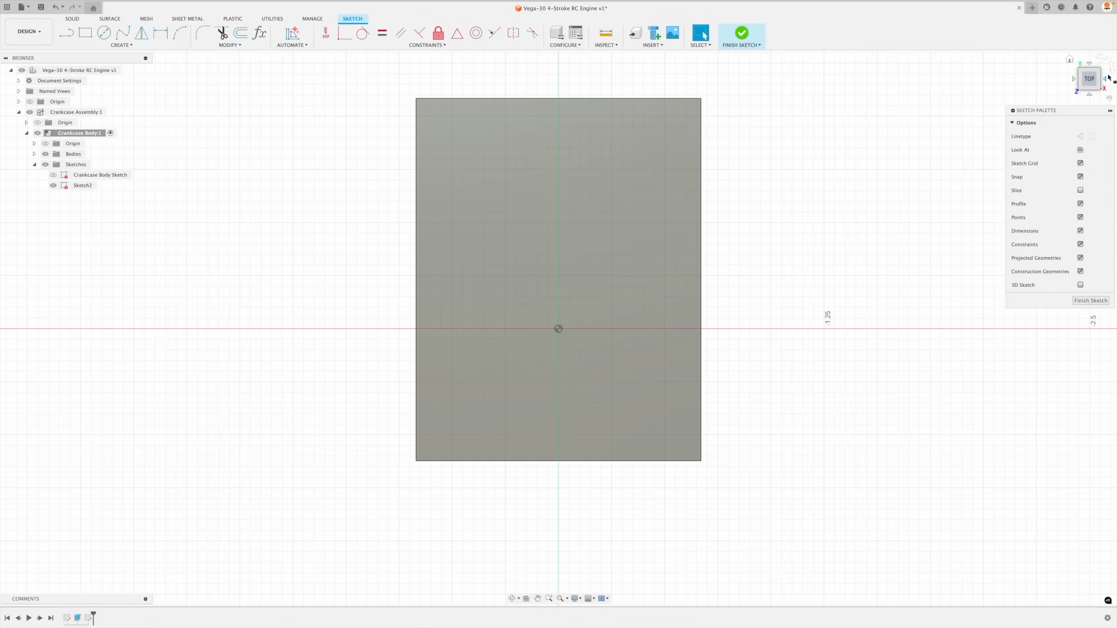
click(1111, 70)
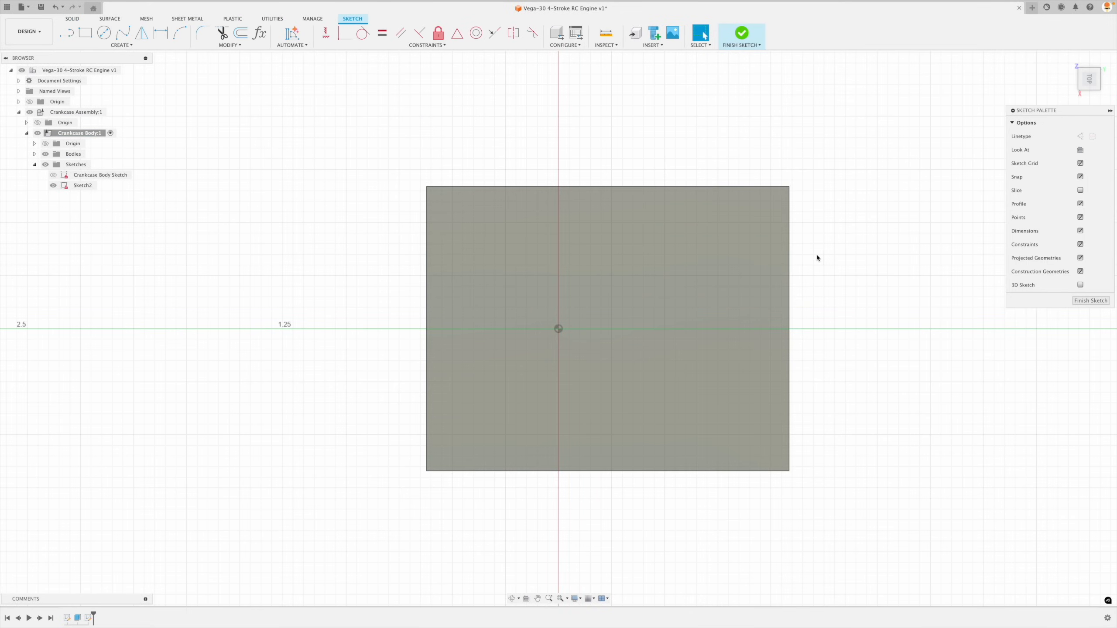
Step: Draw a lengthwise line between the midpoints of the face's short edges and a perpendicular line across the long edges, beside the origin
click(72, 39)
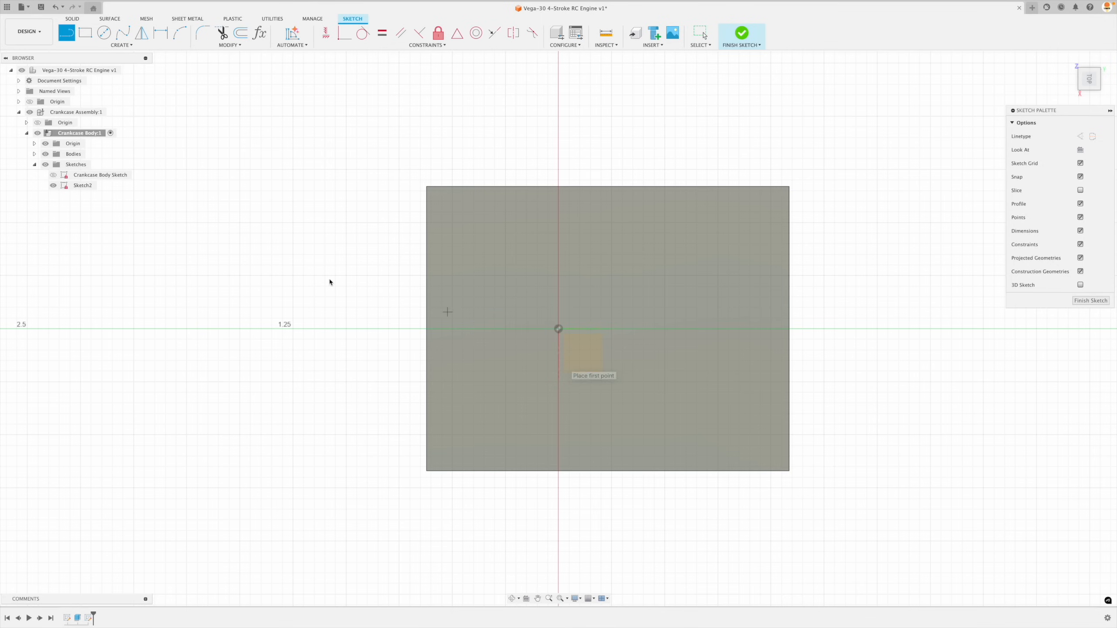
click(46, 143)
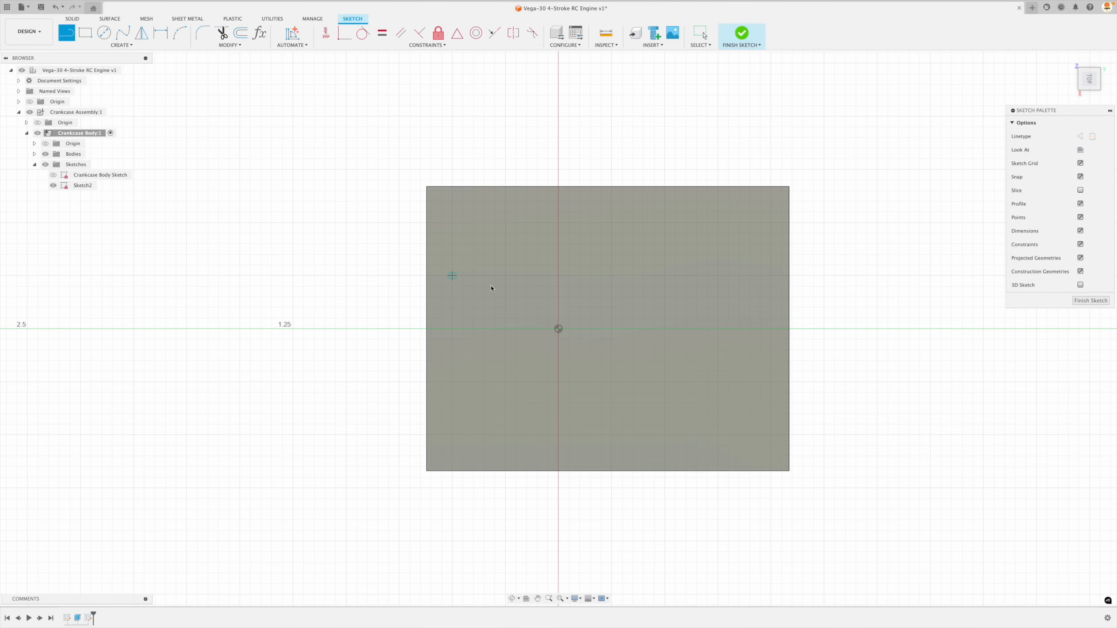
click(427, 328)
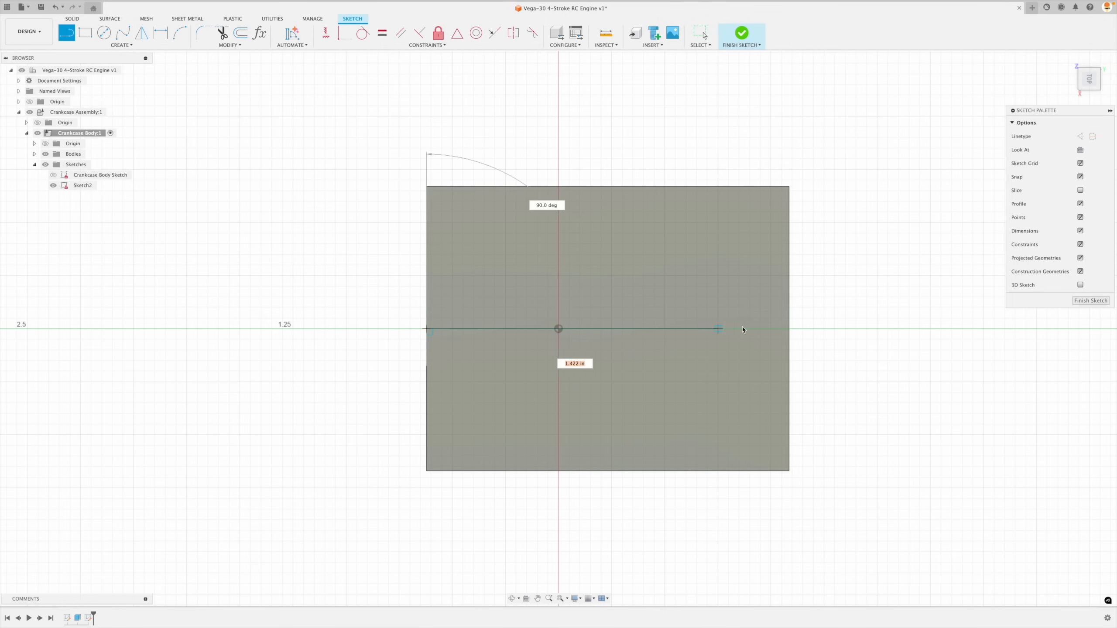
double_click(789, 328)
click(581, 186)
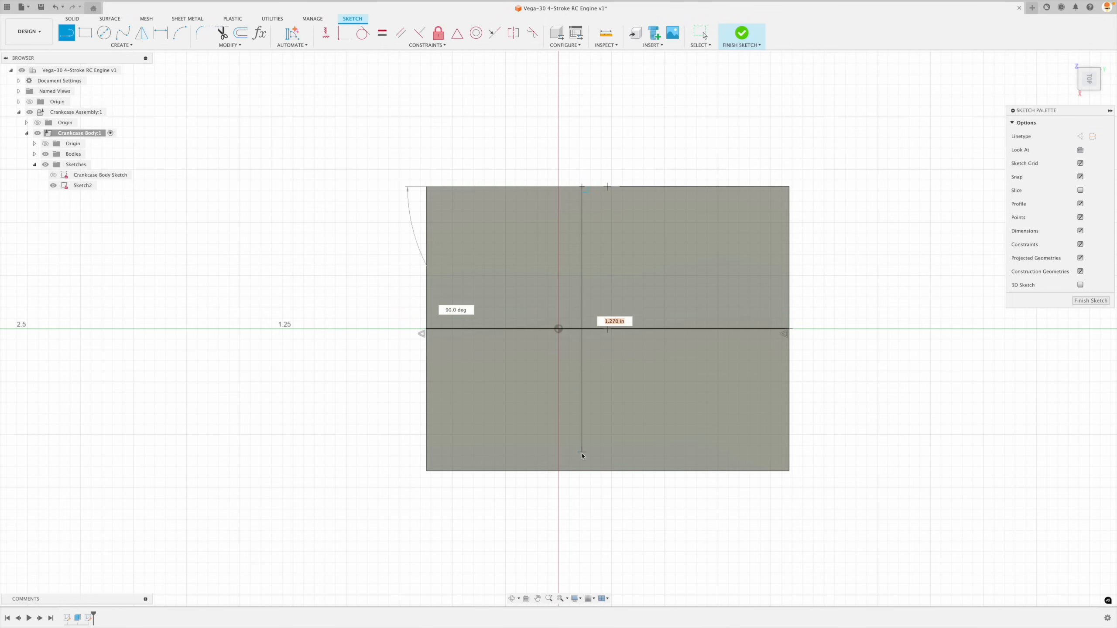
double_click(581, 471)
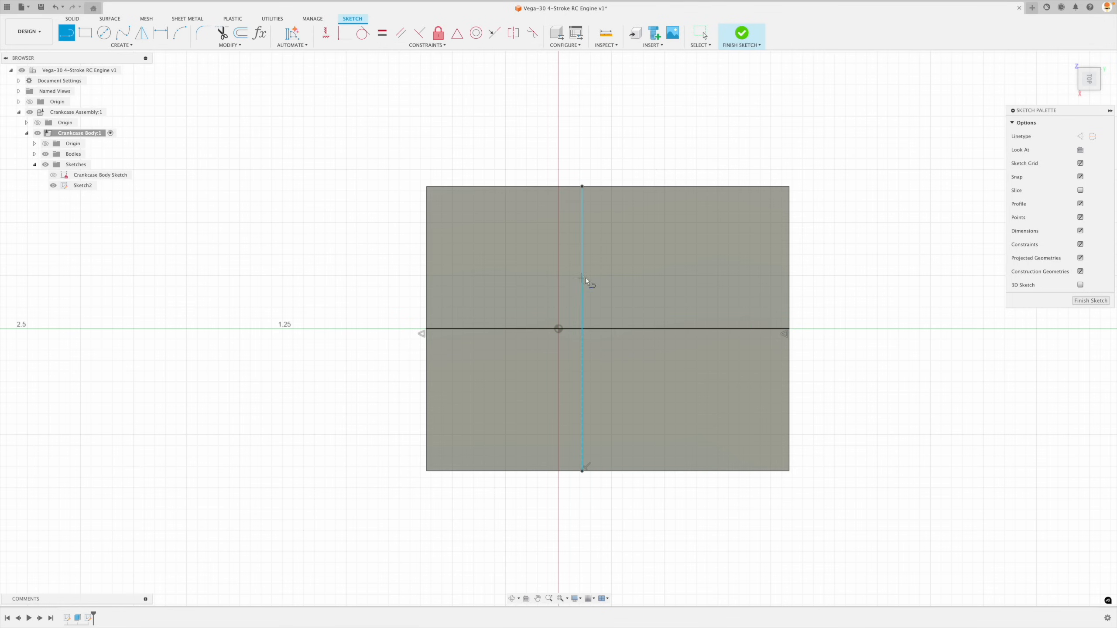
key(Escape)
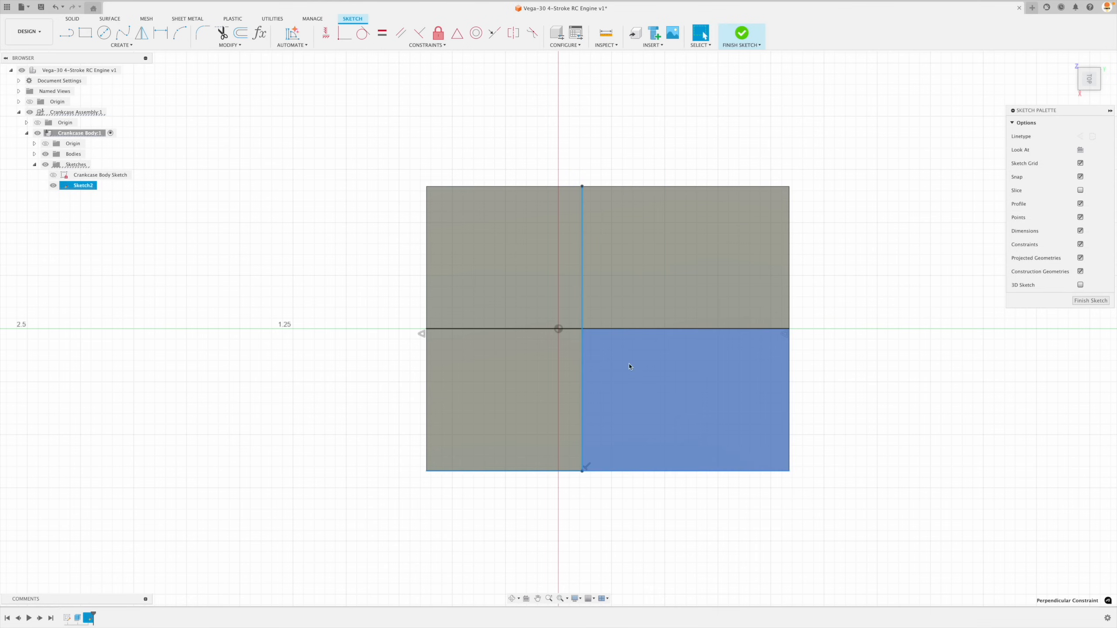
Step: Constrain the crosswise line coincident with the origin and convert both sketch lines to construction lines
click(627, 329)
key(x)
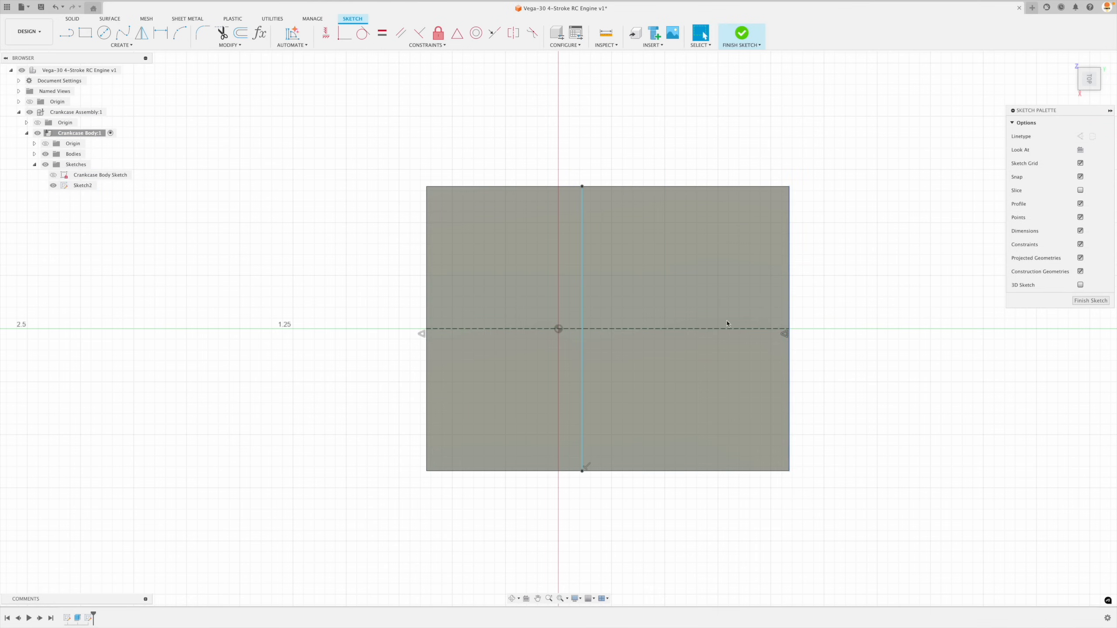
click(582, 275)
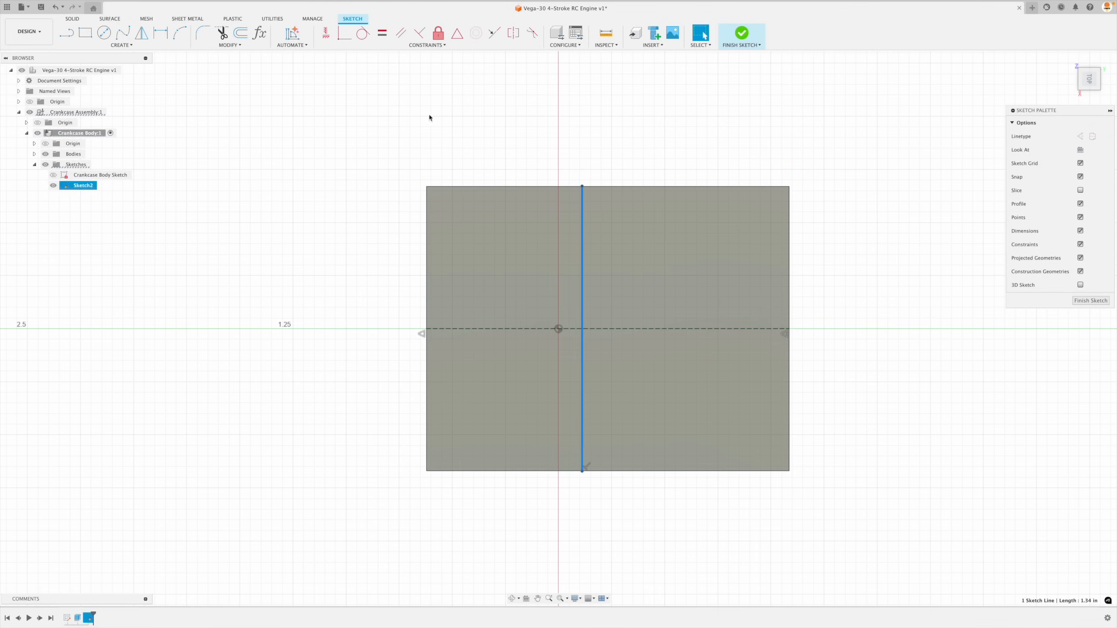
click(344, 32)
click(559, 328)
key(Escape)
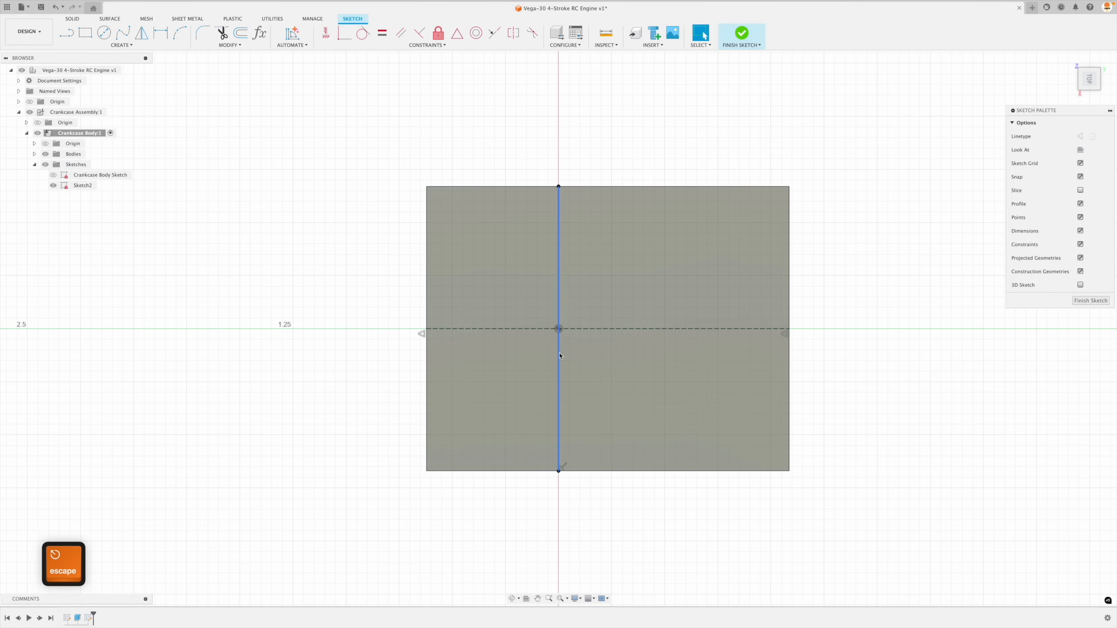
key(x)
click(875, 320)
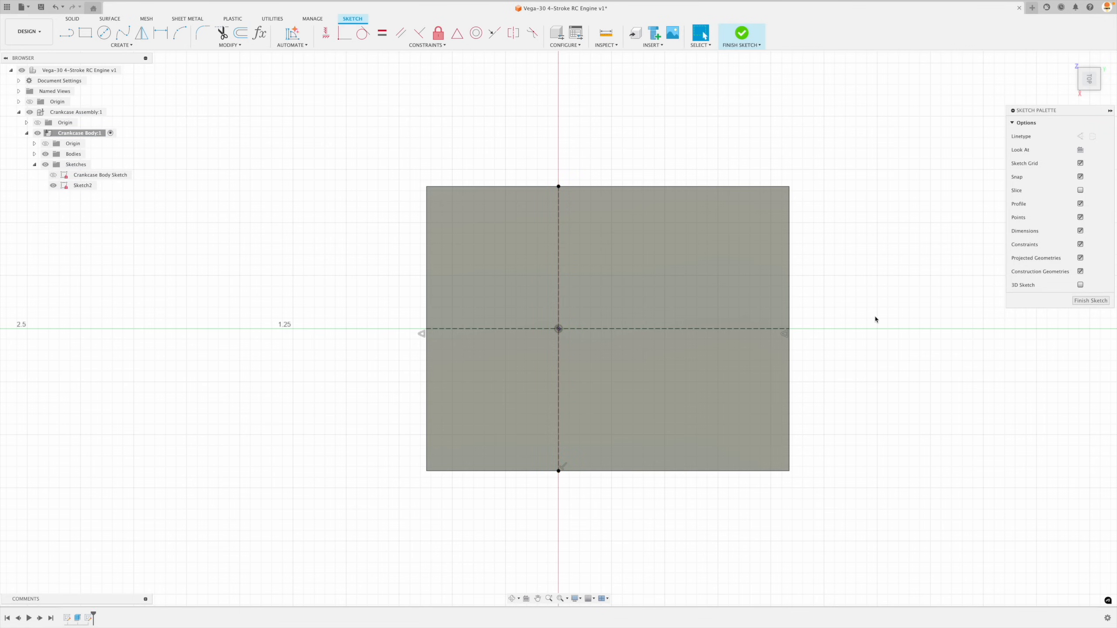
Step: Place sketch points on the face: three pairs flanking the lengthwise construction line, one on that line, and a single one toward the upper-right corner
click(145, 46)
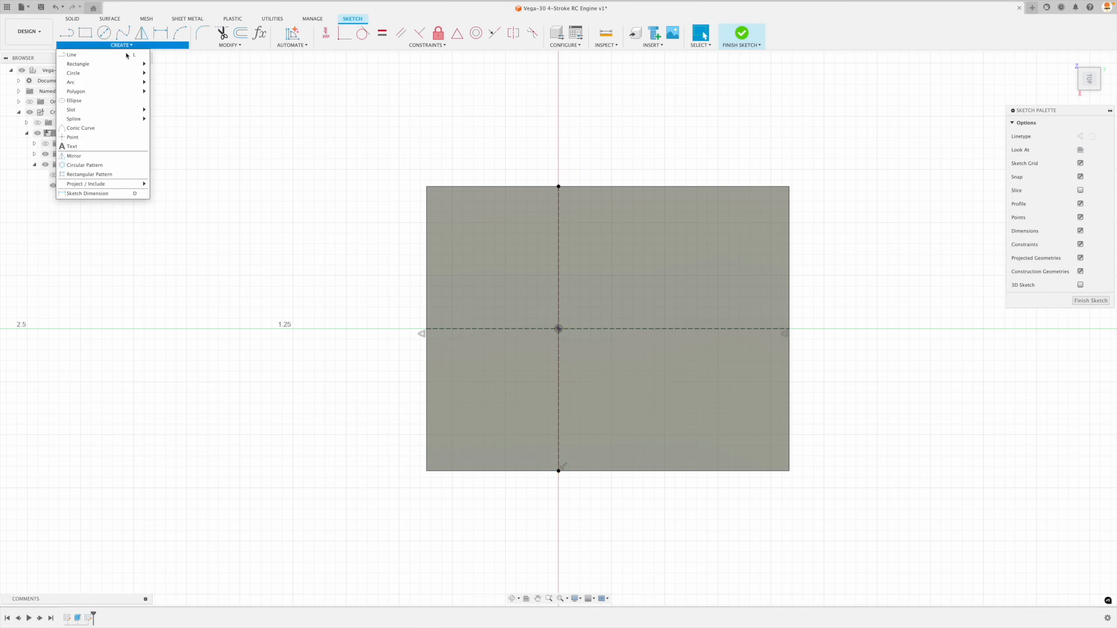
click(92, 140)
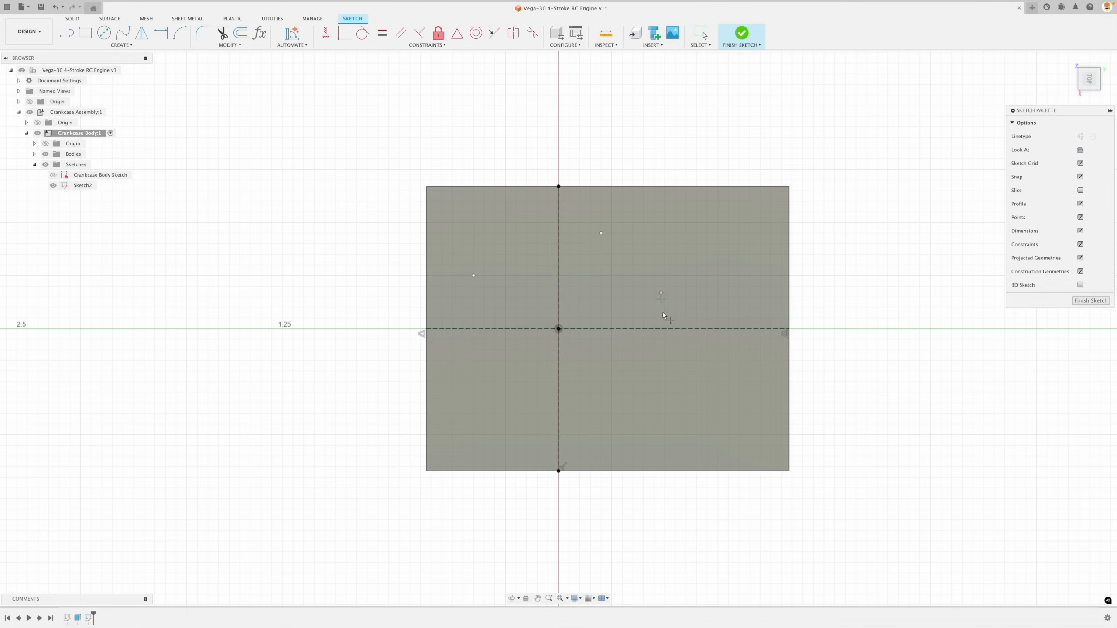
click(661, 328)
click(491, 394)
click(727, 251)
key(Escape)
Step: Make each of the three point pairs symmetric about the lengthwise construction line
click(513, 32)
click(473, 276)
click(491, 395)
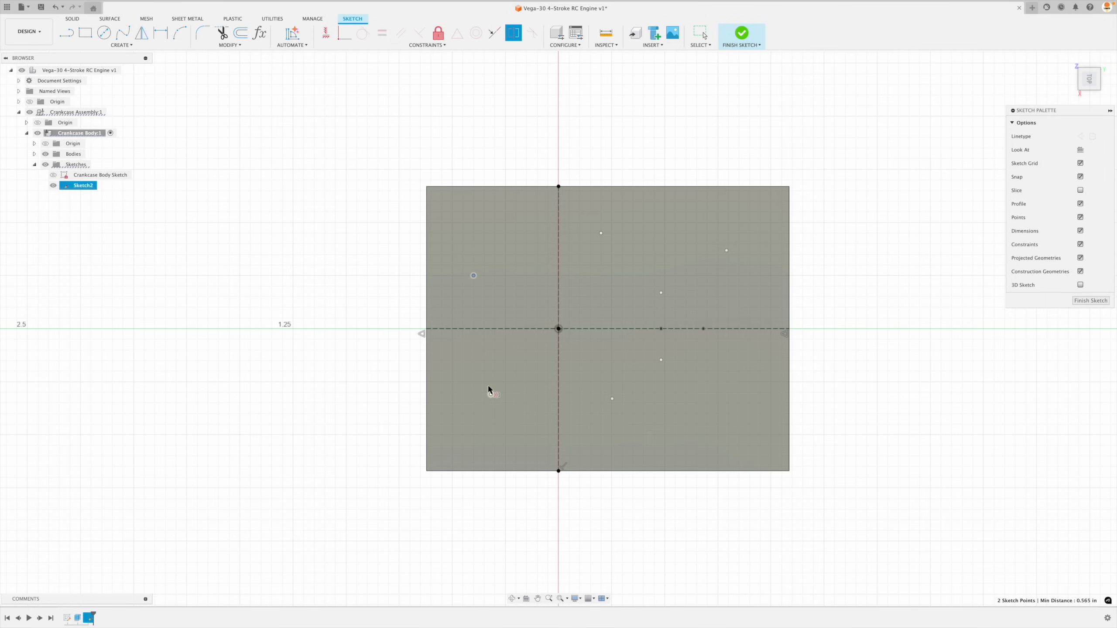
click(479, 330)
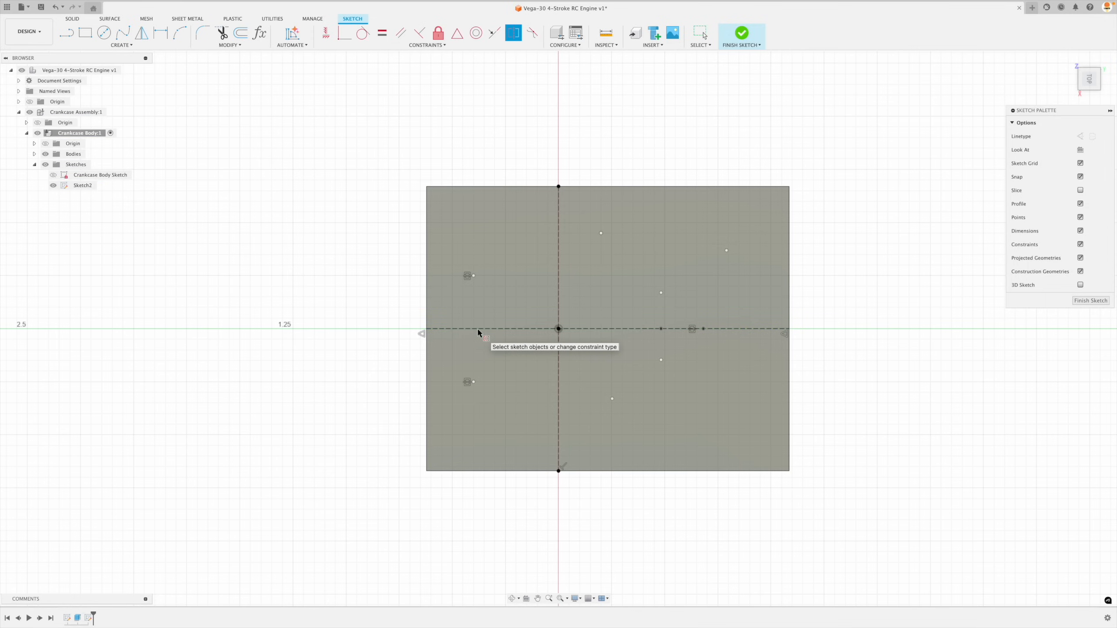
click(601, 233)
click(612, 399)
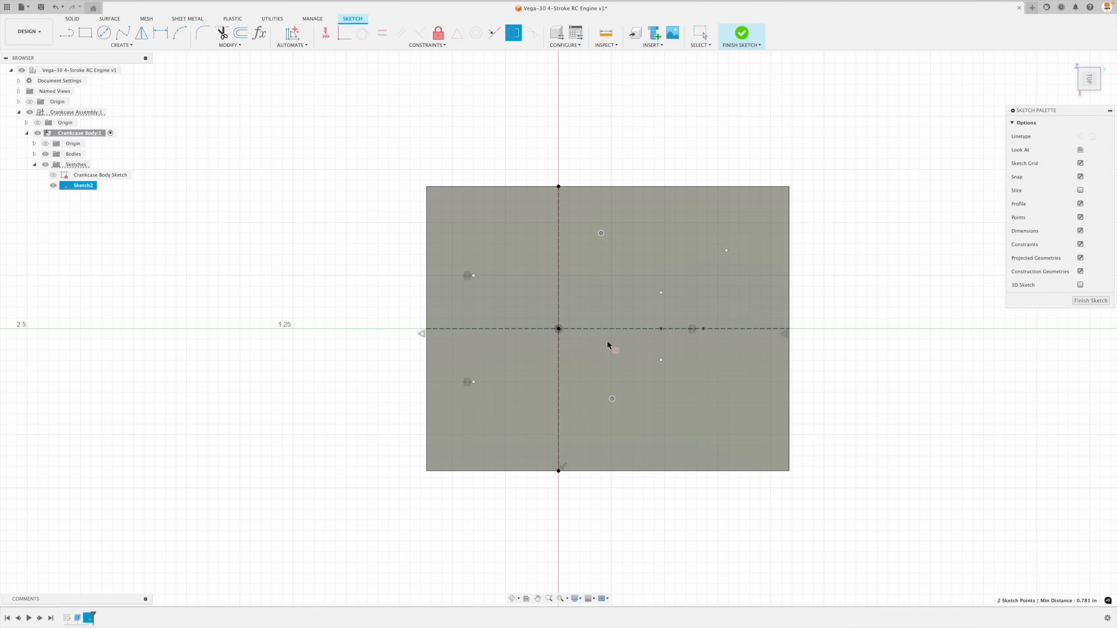
click(608, 329)
click(661, 292)
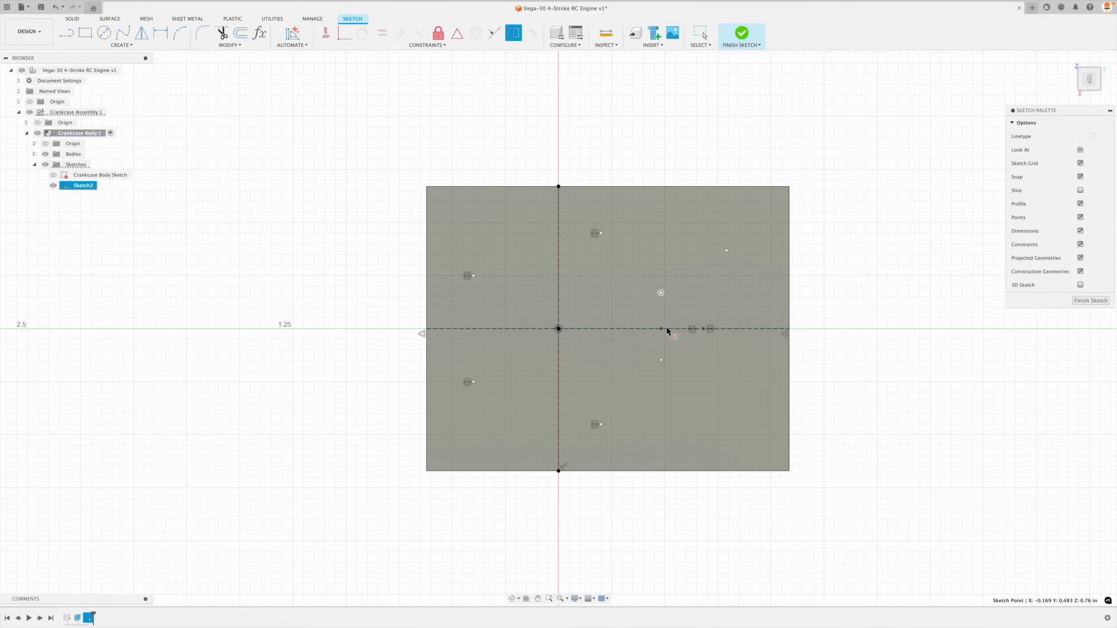
click(661, 360)
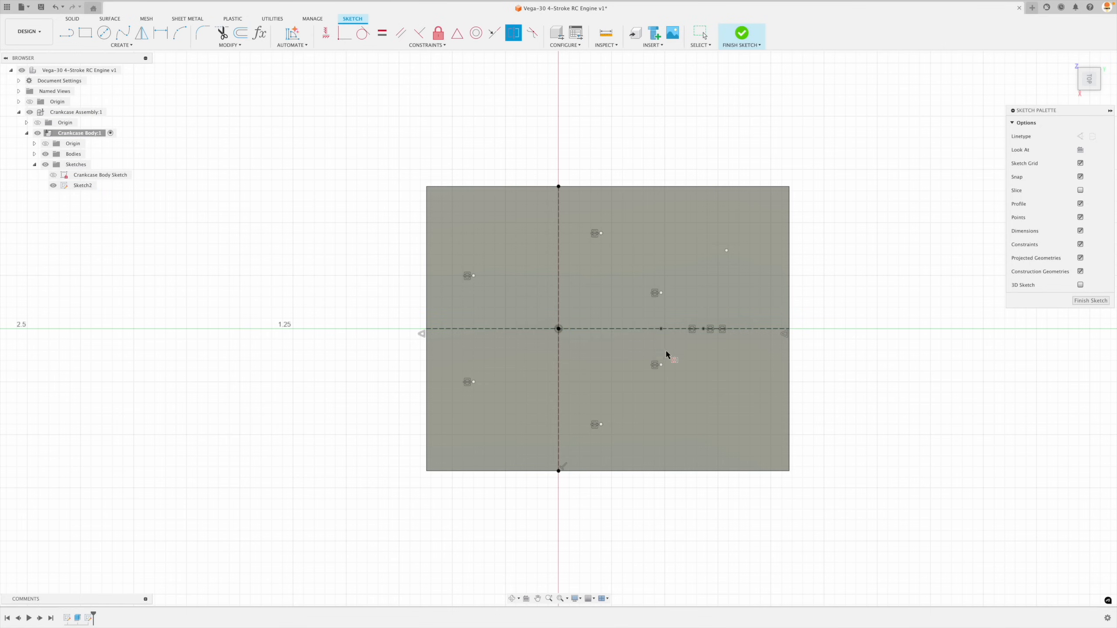
click(661, 328)
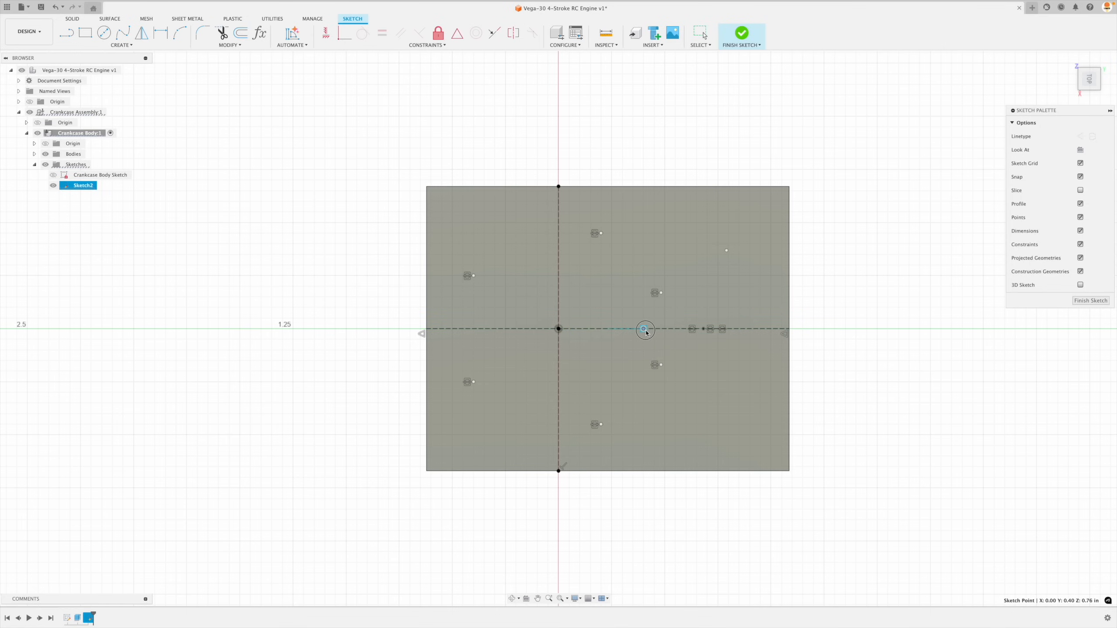
key(Escape)
Step: Align the point on the lengthwise construction line vertically with the upper point of the rightmost symmetric pair, and test the alignment by moving the pair
click(331, 34)
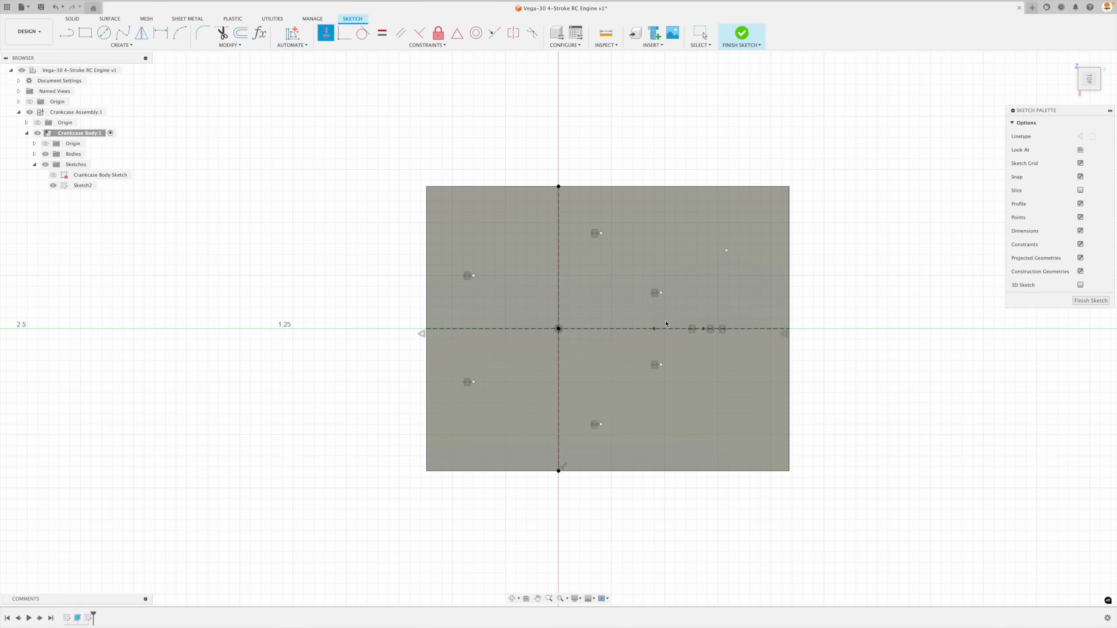
click(655, 329)
click(660, 293)
key(Escape)
mouse_move(668, 366)
mouse_down()
mouse_move(648, 366)
mouse_move(658, 366)
mouse_up()
key(Escape)
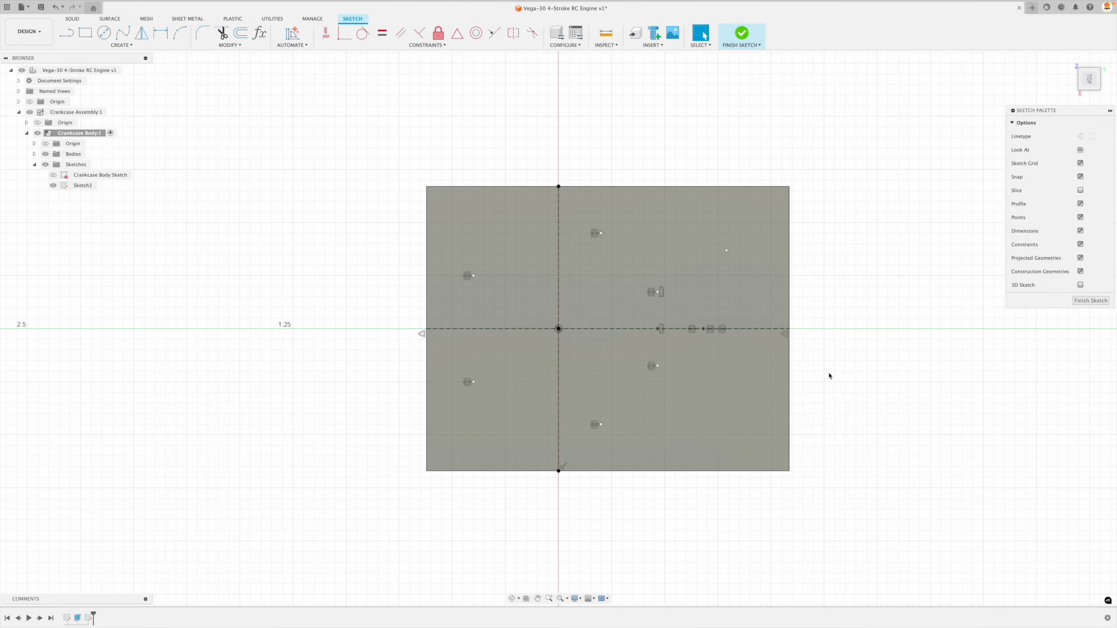
key(d)
click(473, 276)
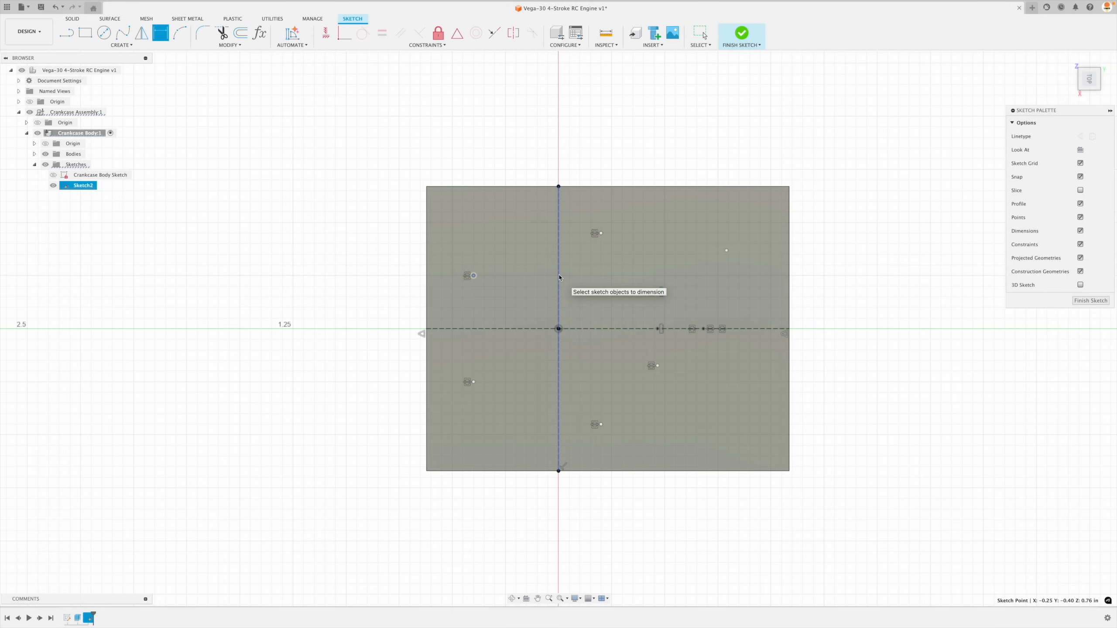
key(d)
key(d)
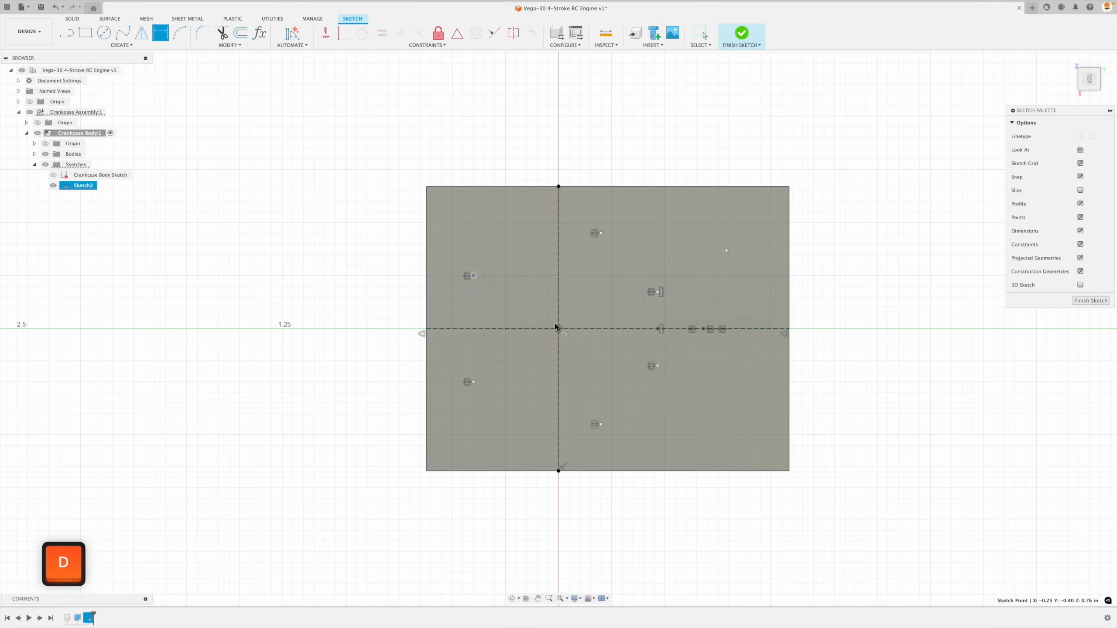
click(559, 329)
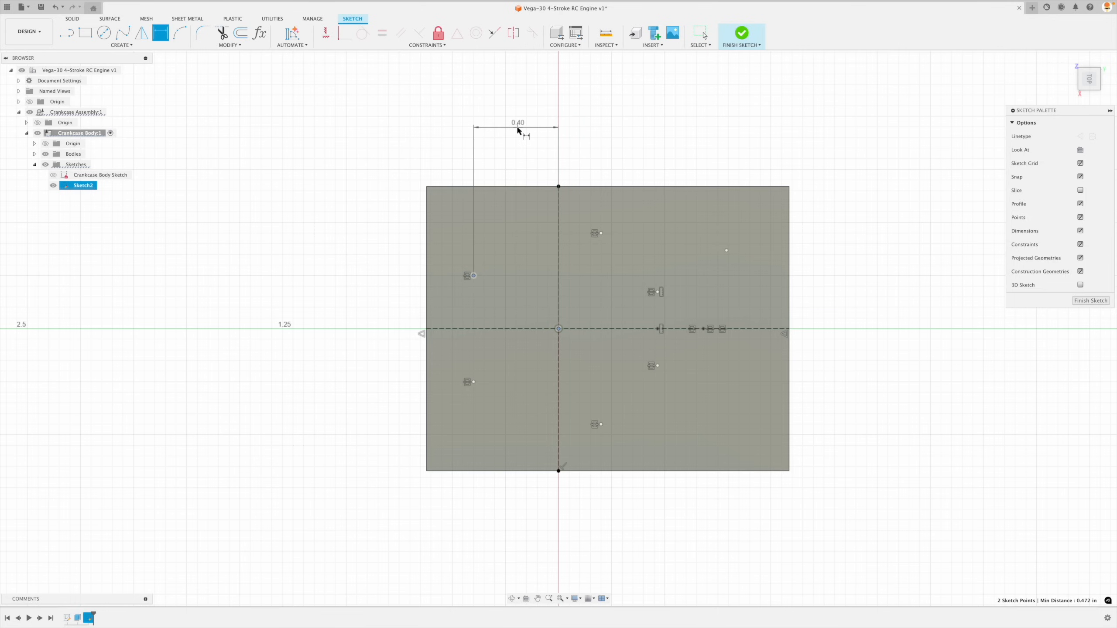
key(Escape)
Step: Dimension the upper point of the leftmost symmetric pair 0.423 in from the crosswise construction line
key(d)
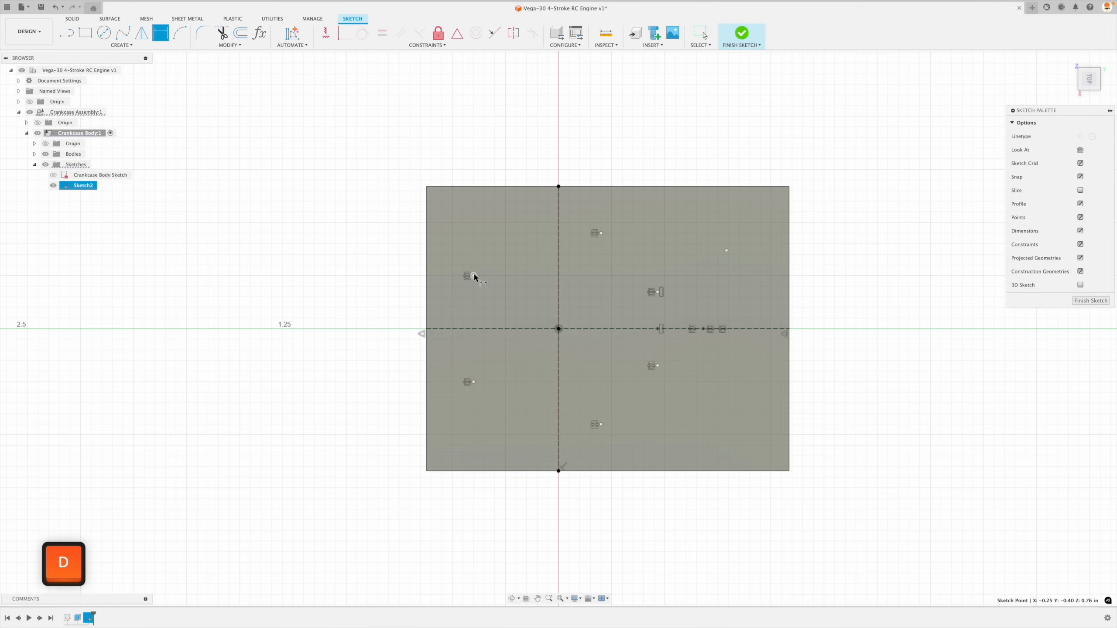
click(556, 260)
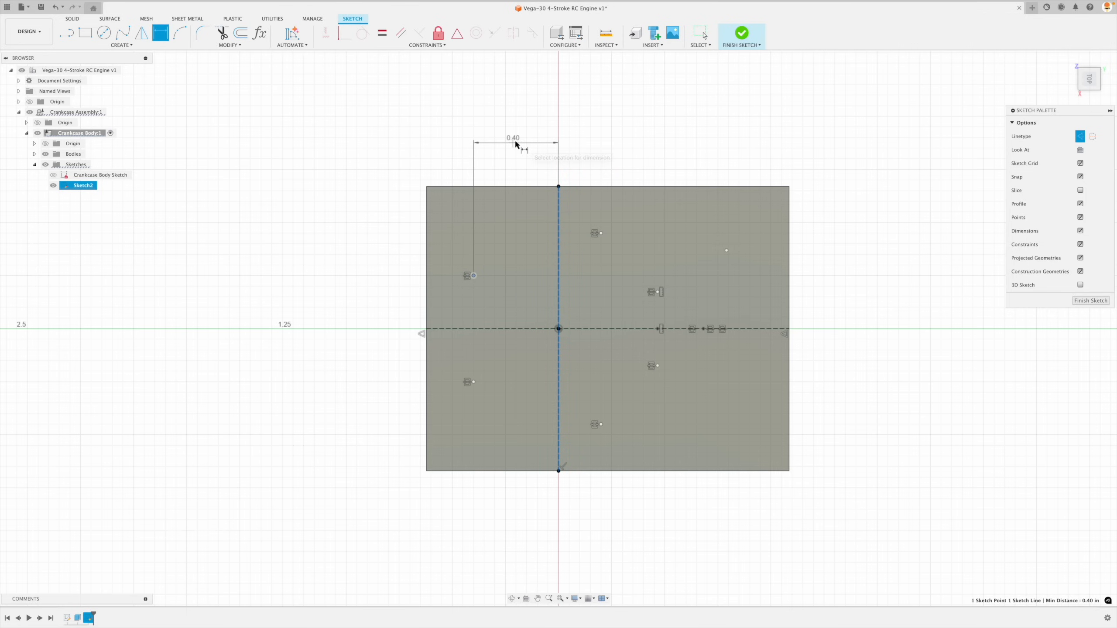
click(420, 130)
text(0.423)
key(Return)
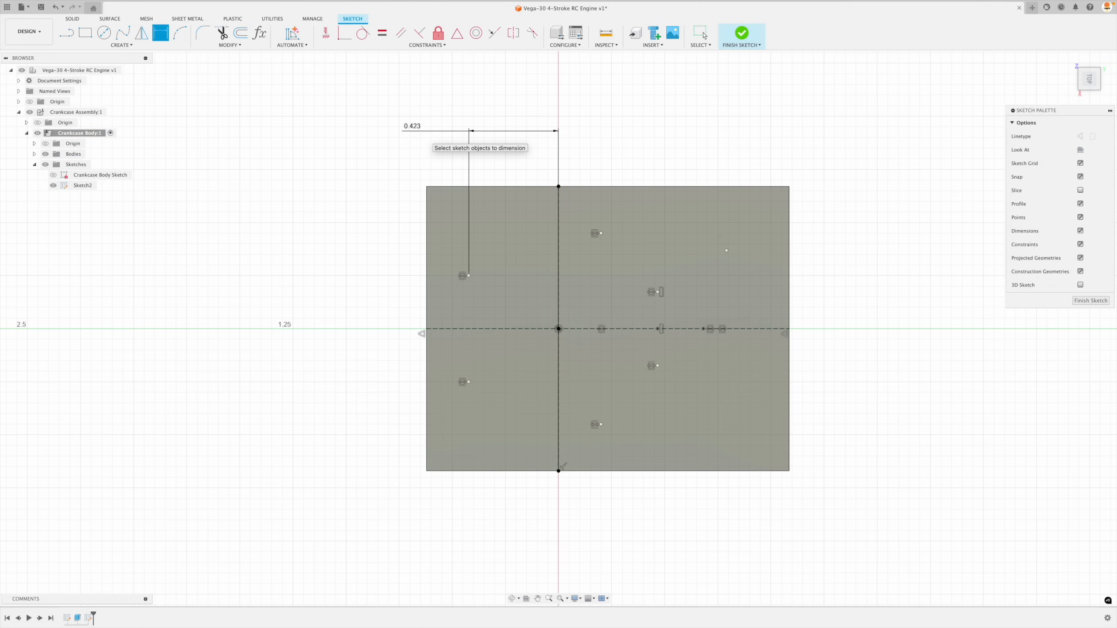
Step: Dimension the lower point of the leftmost symmetric pair 0.295 in from the lengthwise construction line
click(469, 330)
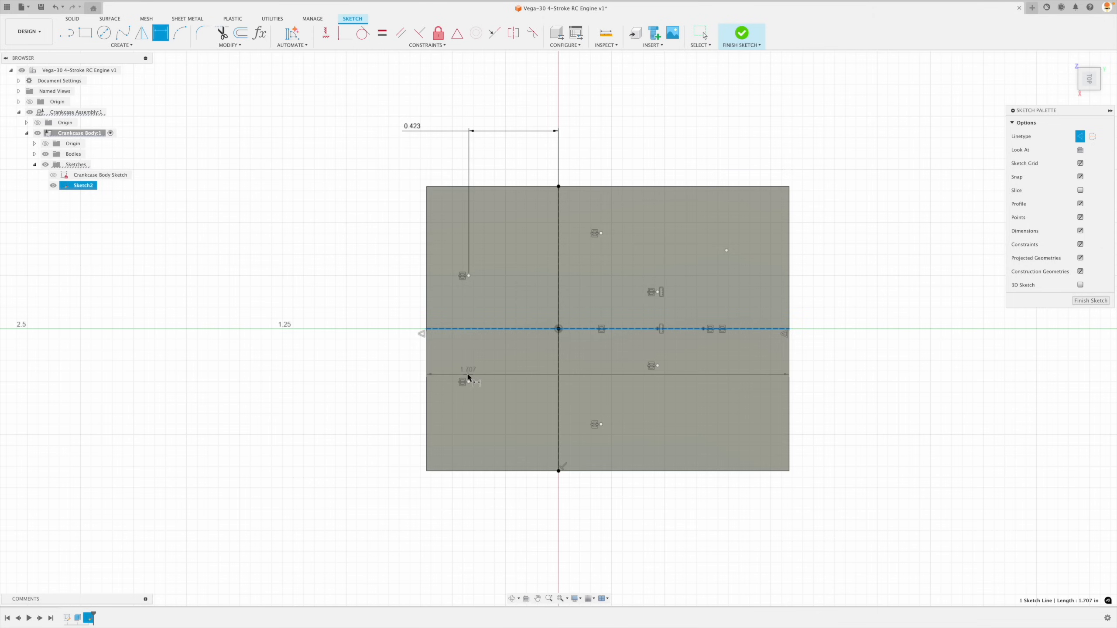
click(468, 381)
click(374, 355)
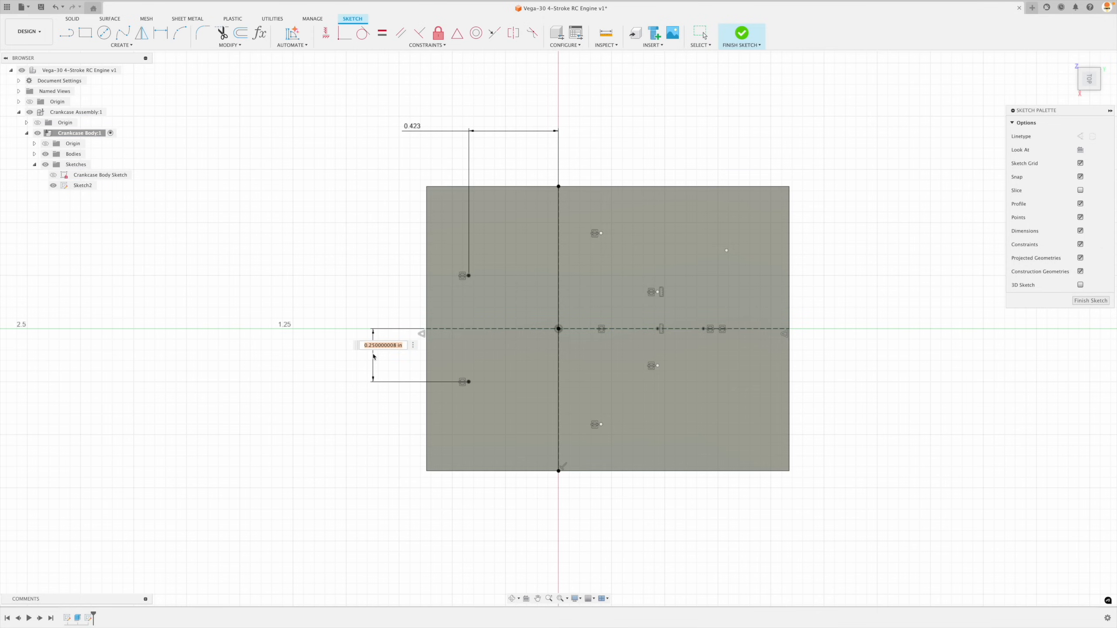
text(0.295)
key(Return)
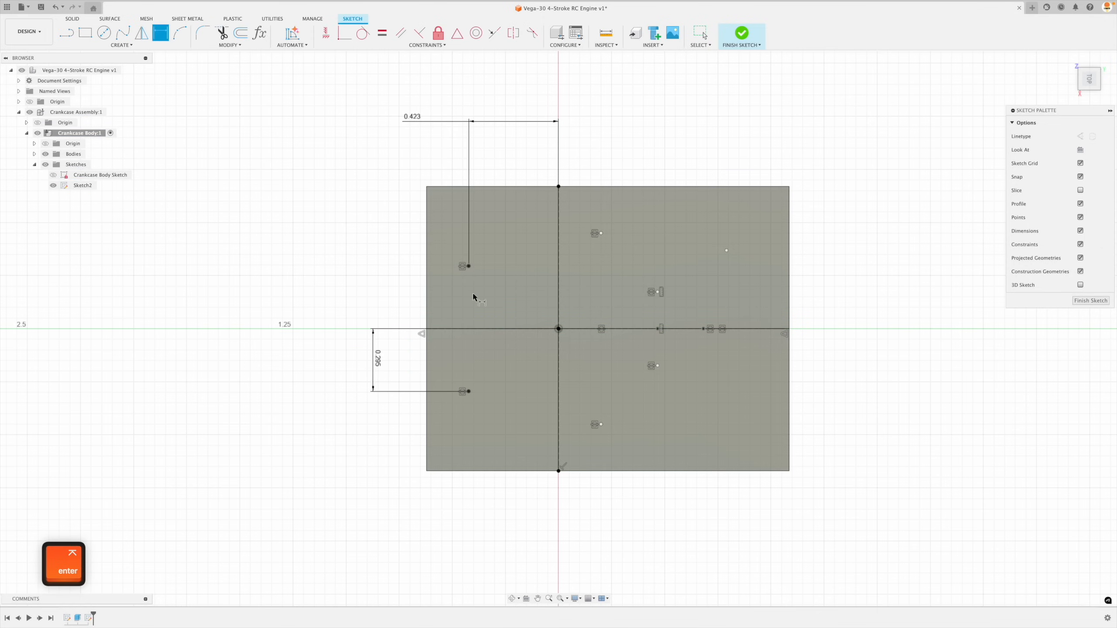
Step: Dimension the lower point of the middle symmetric pair 0.463 in from the lengthwise construction line
click(583, 330)
click(600, 424)
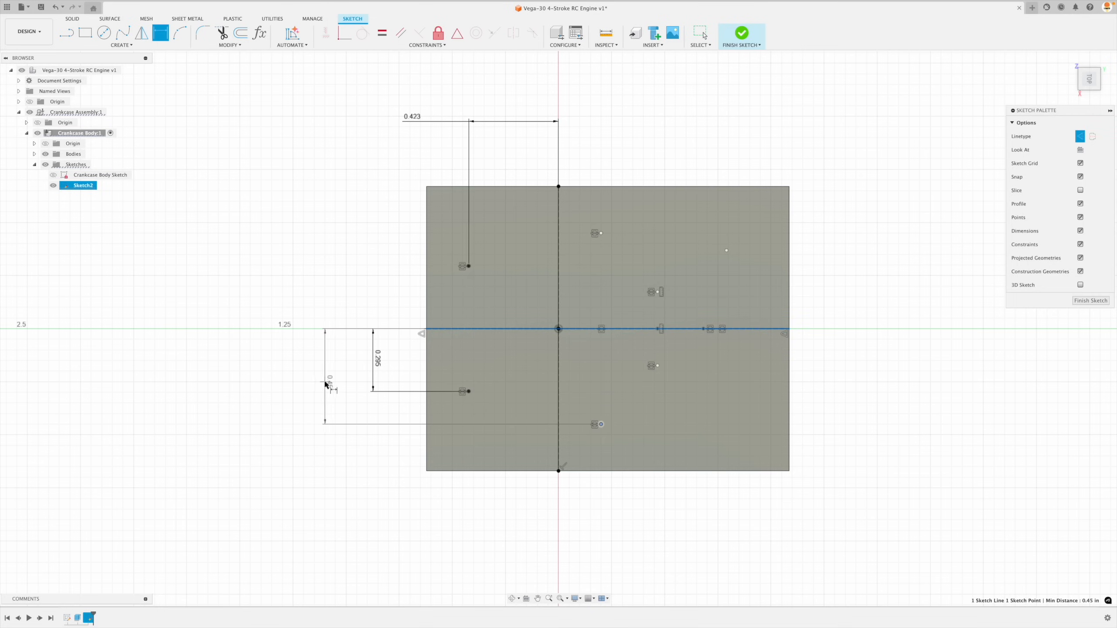
click(325, 384)
text(0.463)
key(Return)
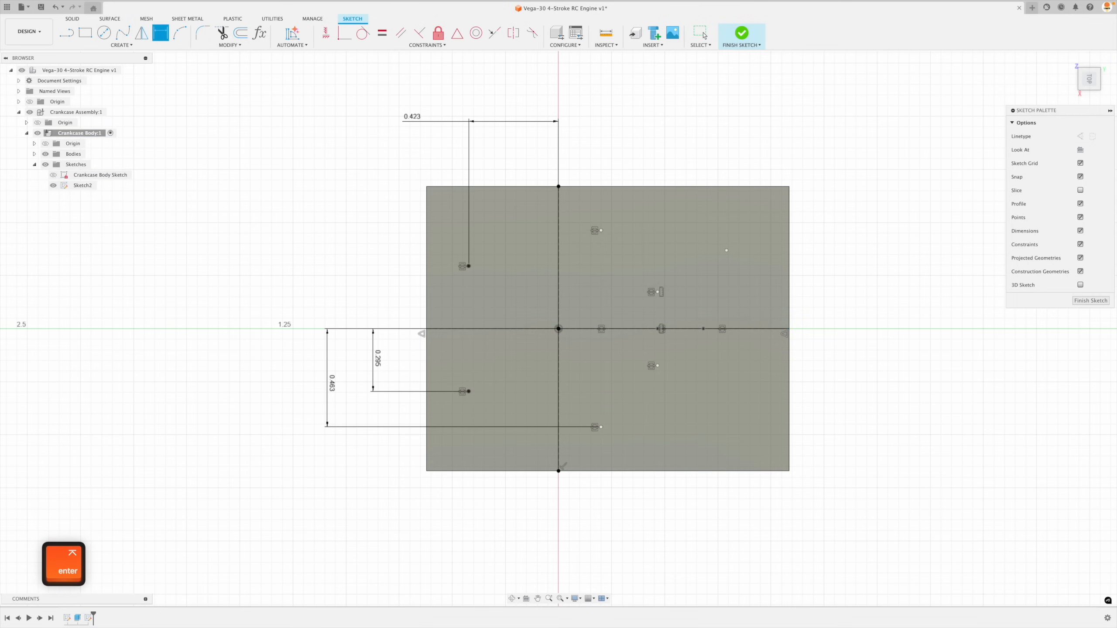
Step: Dimension the upper point of the middle symmetric pair 0.226 in from the crosswise construction line
click(558, 241)
click(600, 231)
click(578, 130)
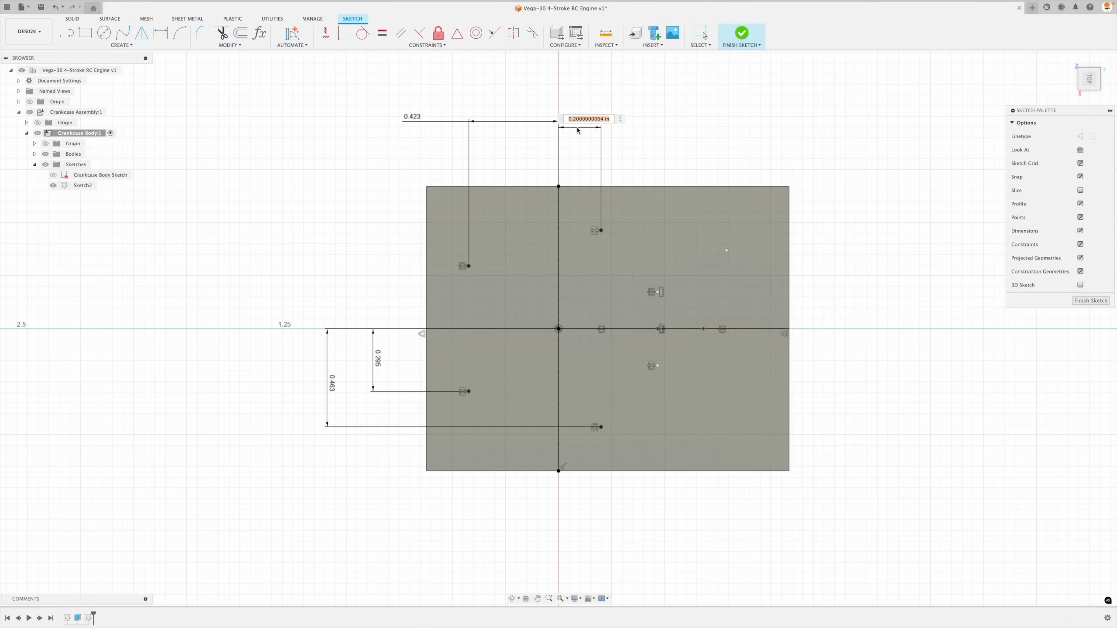
text(0.226)
key(Return)
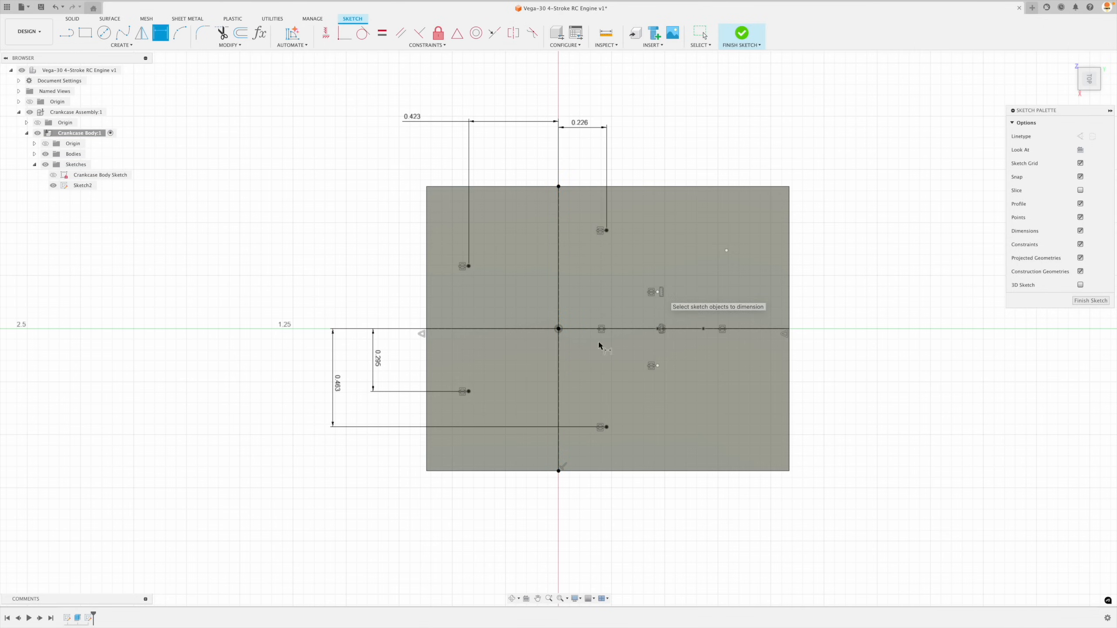
Step: Dimension the lower point of the rightmost symmetric pair 0.548 in from the crosswise construction line
click(559, 371)
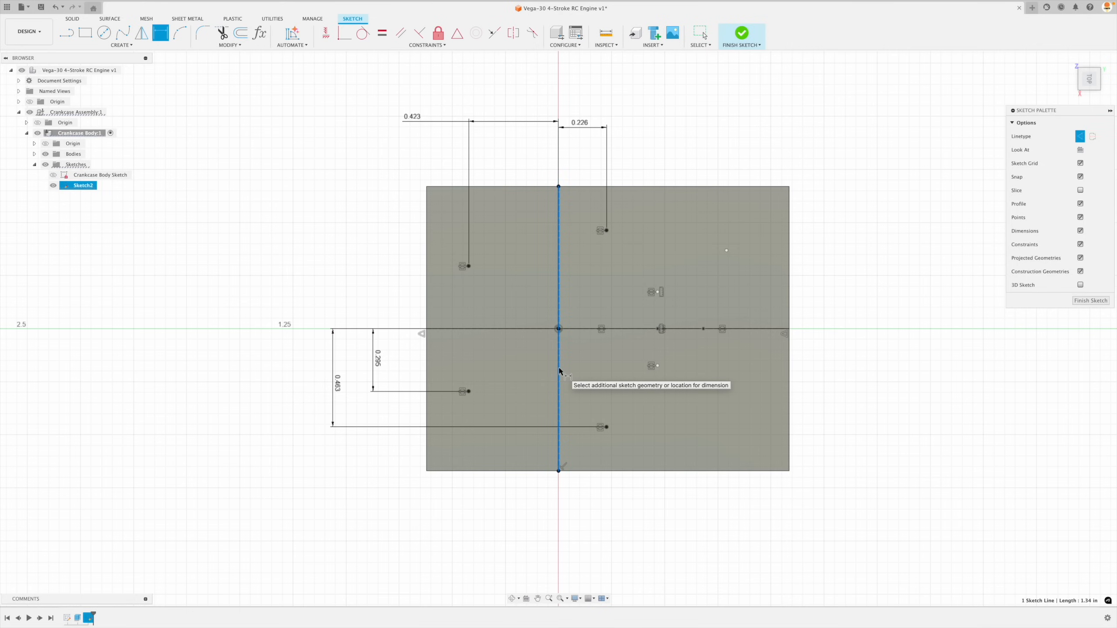
click(658, 366)
click(604, 534)
text(.548)
key(Return)
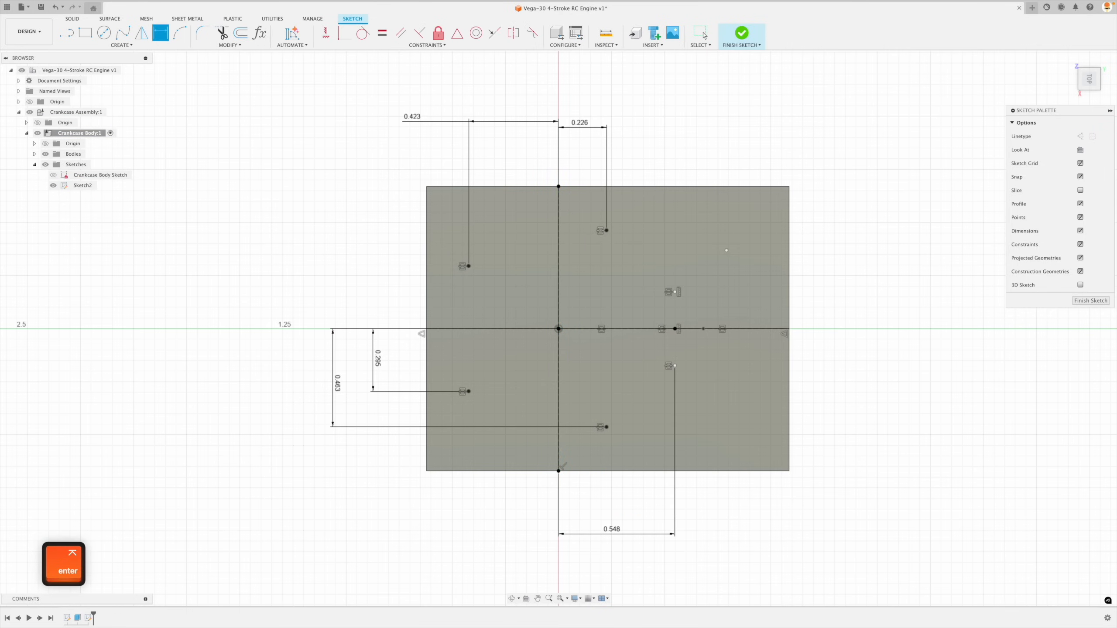
click(684, 328)
click(675, 366)
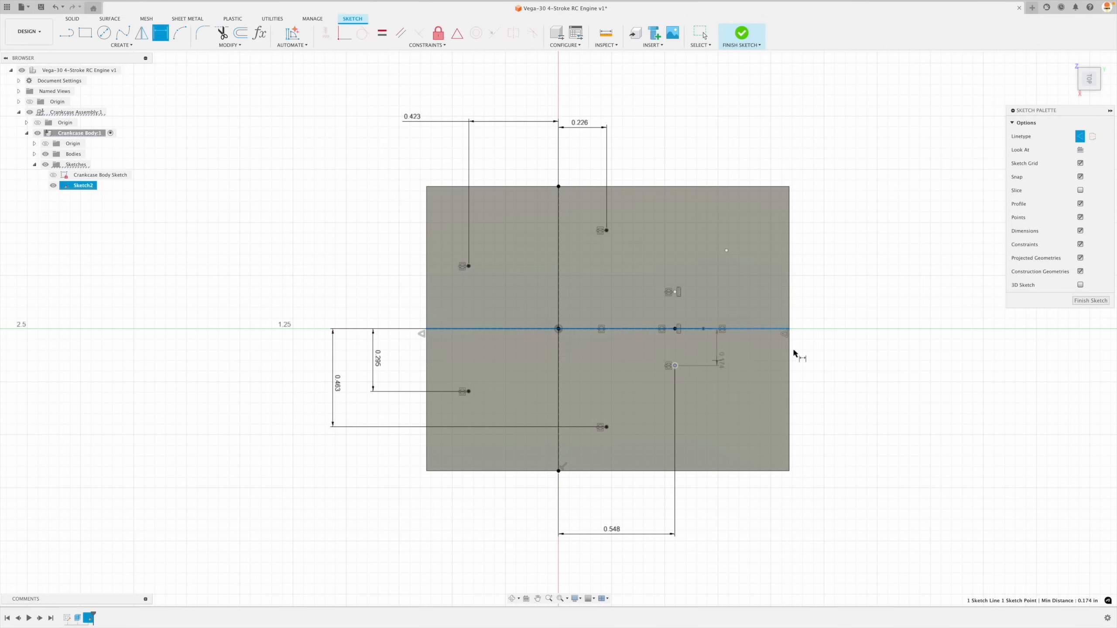
click(825, 351)
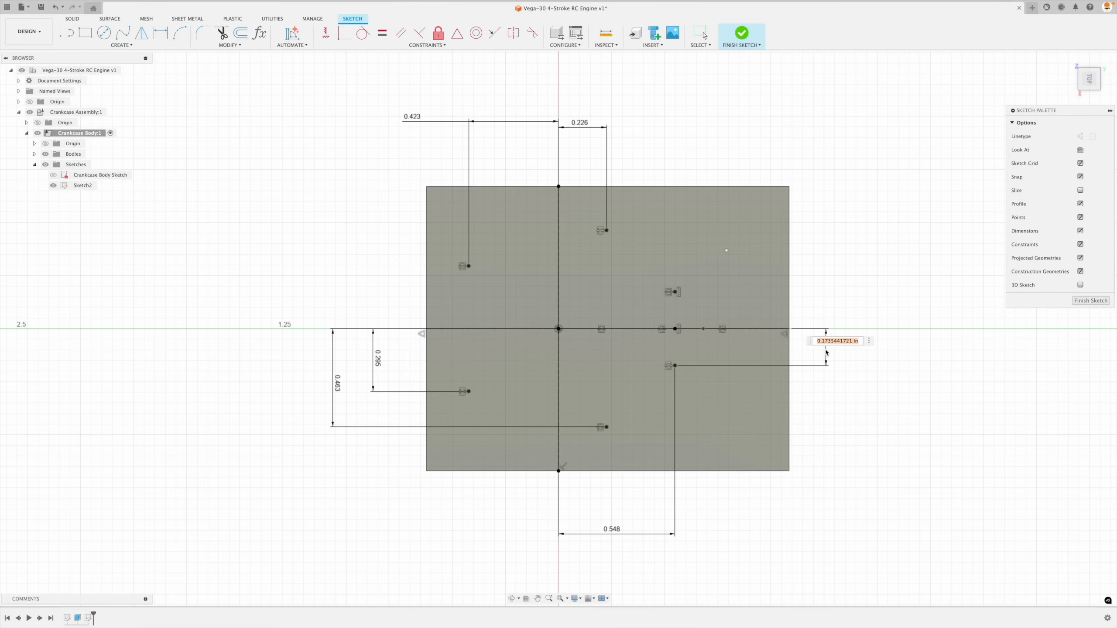
key(Escape)
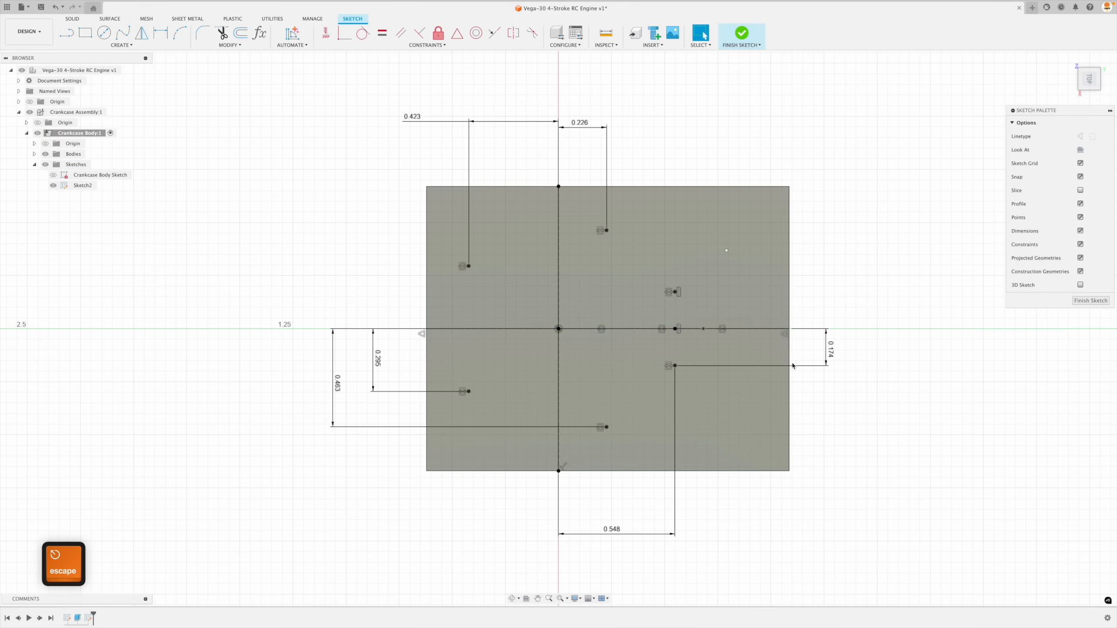
click(827, 353)
key(Delete)
Step: Dimension the upper point of the rightmost symmetric pair 0.239 in from the lengthwise construction line
key(d)
click(675, 292)
click(664, 329)
click(819, 312)
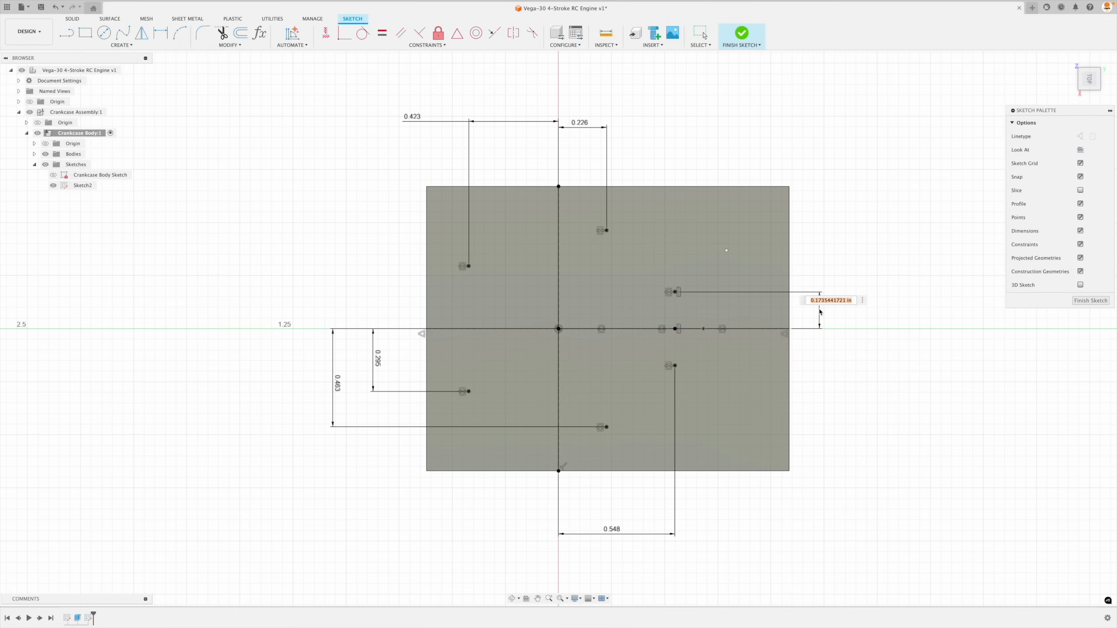
text(.239)
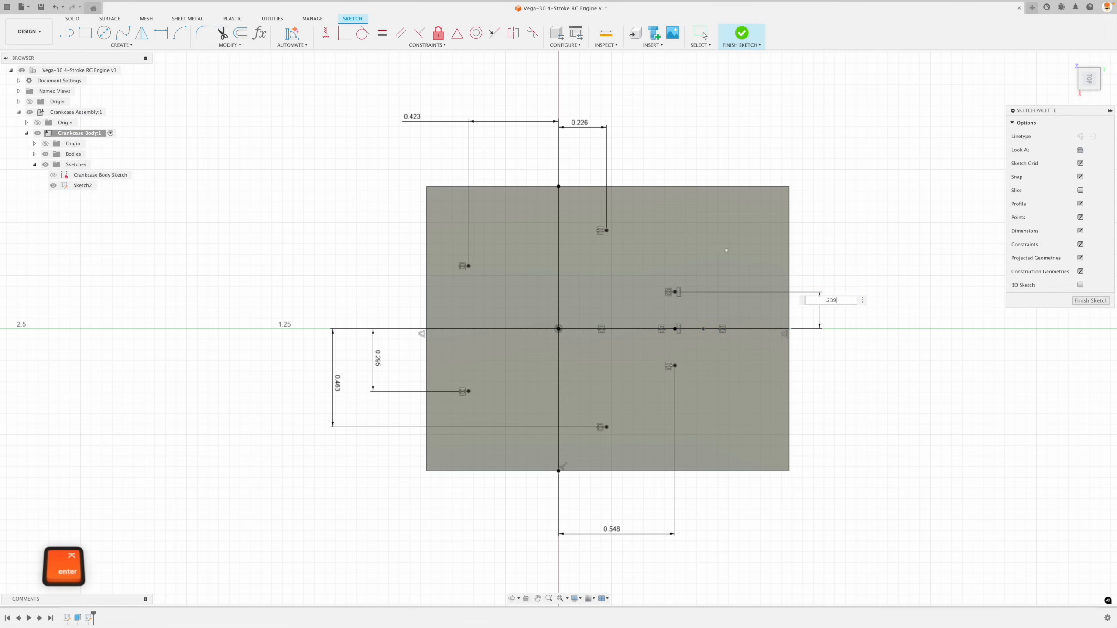
key(Return)
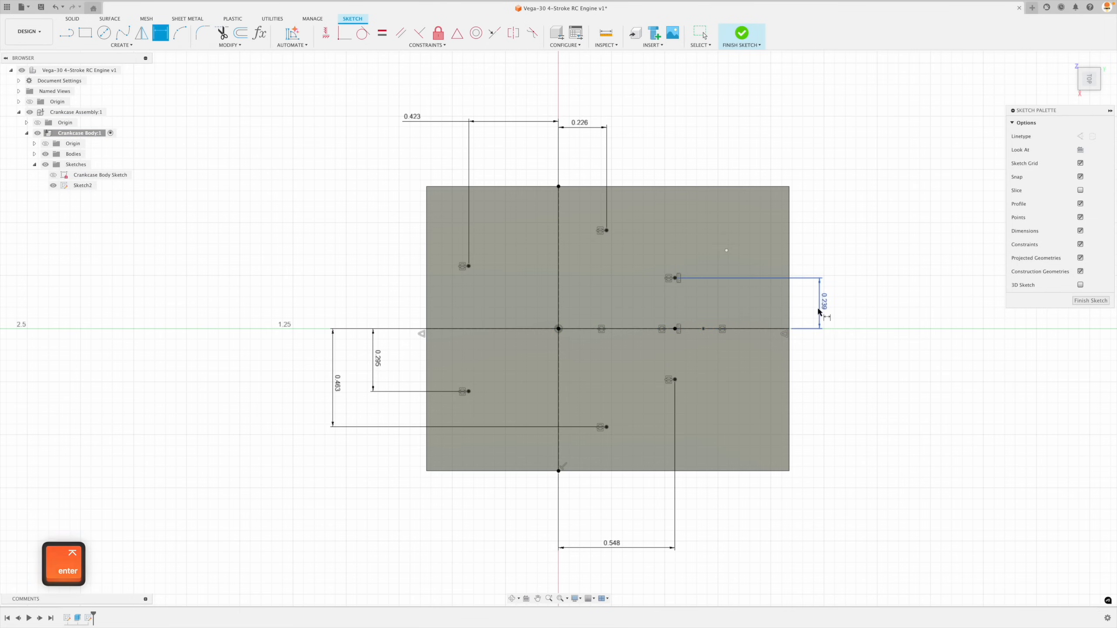
Step: Dimension the single point near the face's upper-right corner 0.313 in from the right short edge
click(789, 249)
click(760, 141)
text(.313)
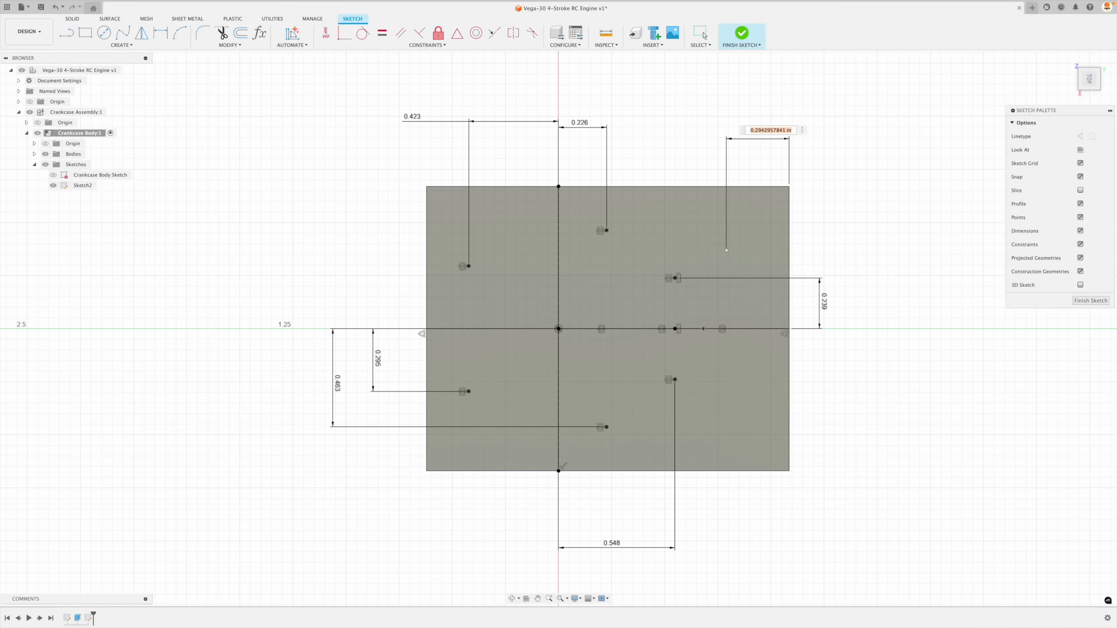
key(Return)
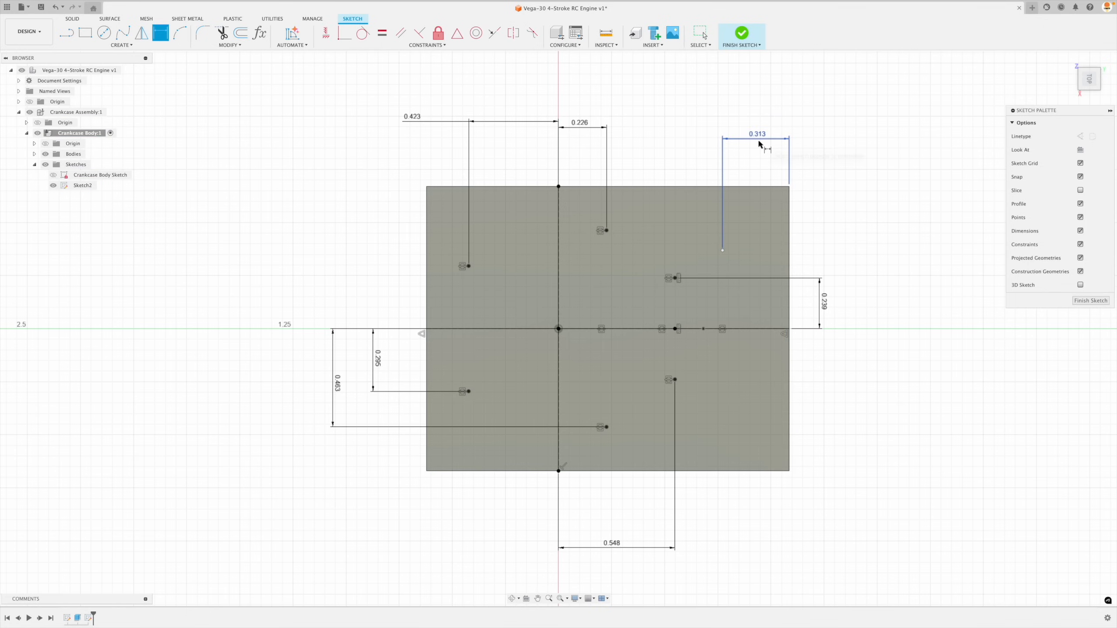
Step: Dimension the single point near the face's upper-right corner from the upper long edge, linking the value to its existing 0.313 in dimension
click(746, 187)
click(723, 250)
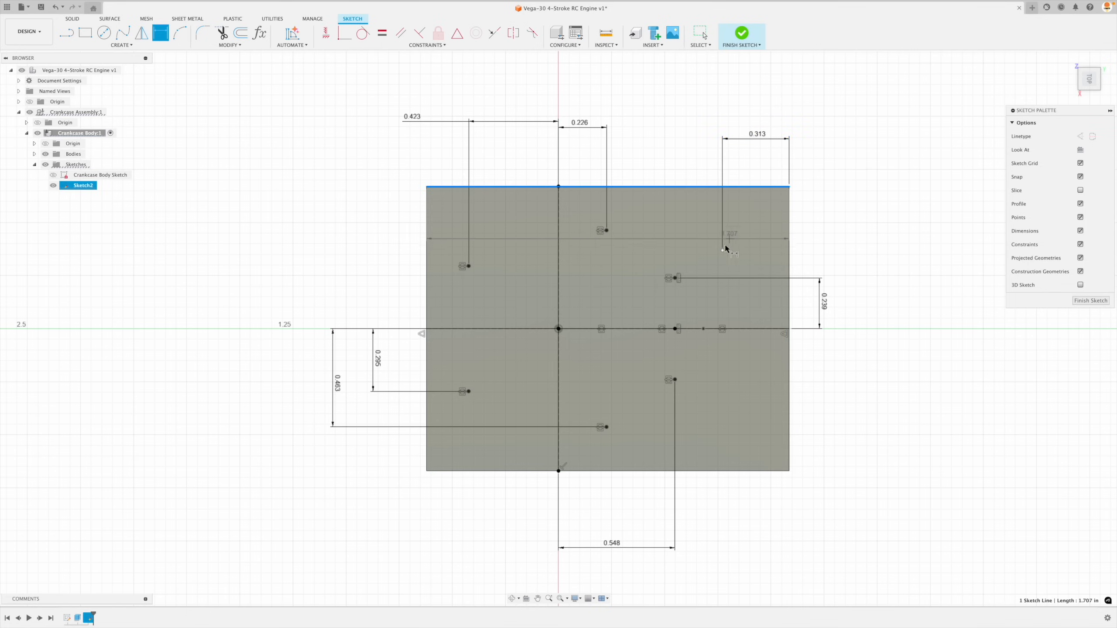
click(826, 218)
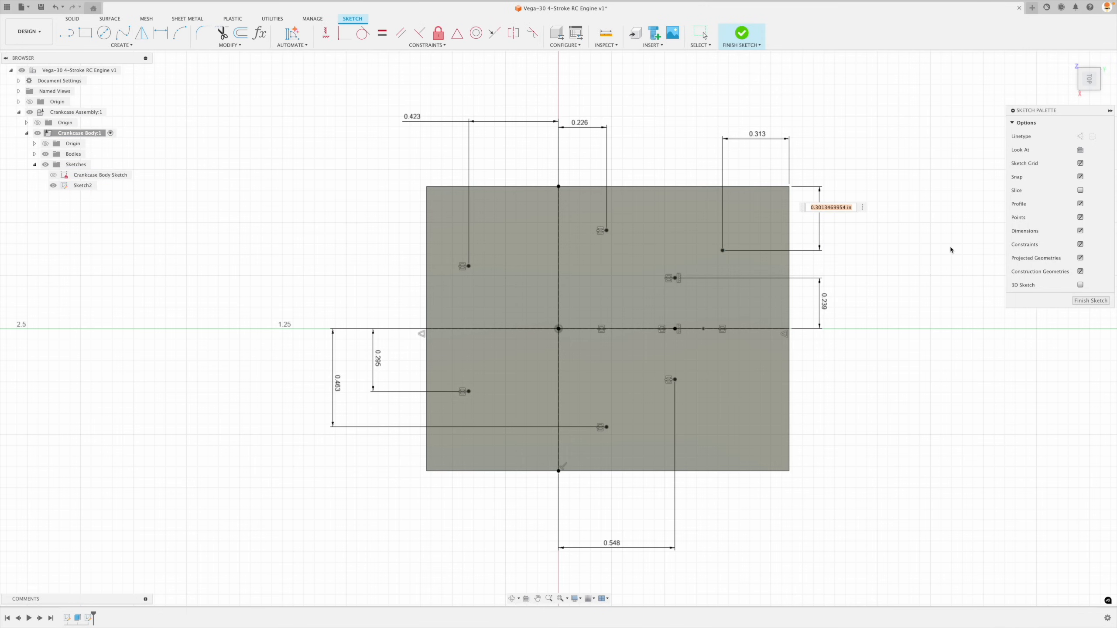
click(762, 137)
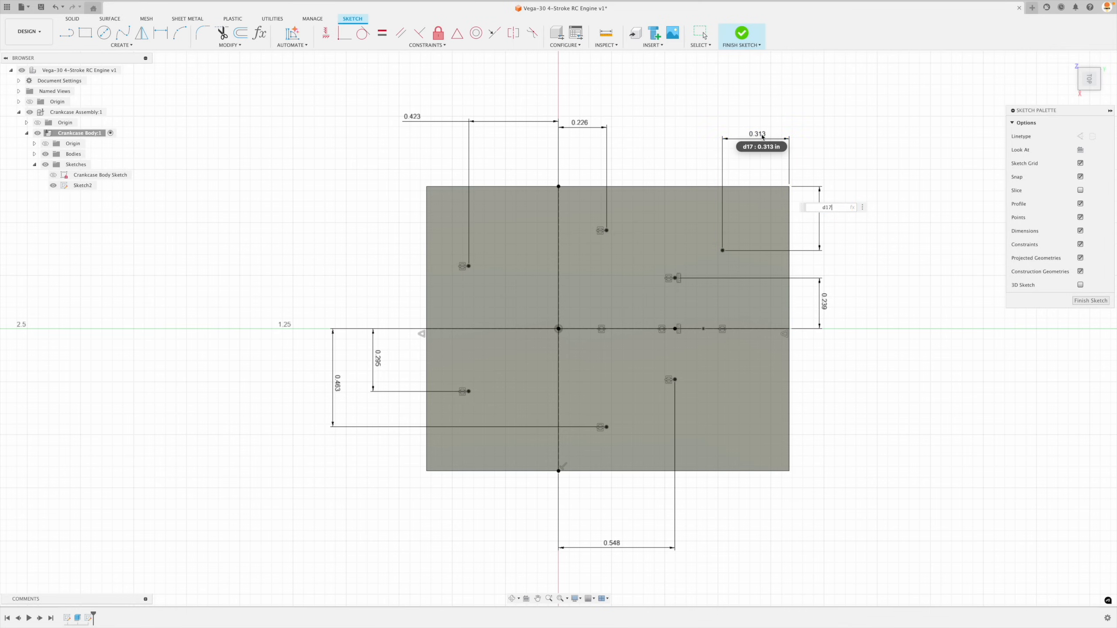
key(Return)
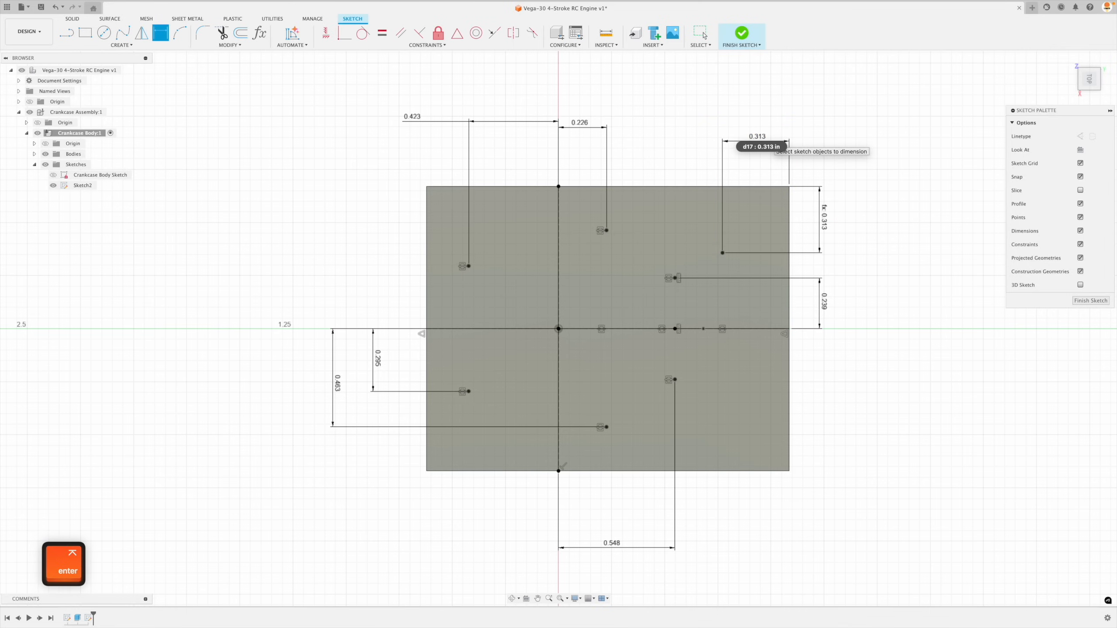
click(826, 222)
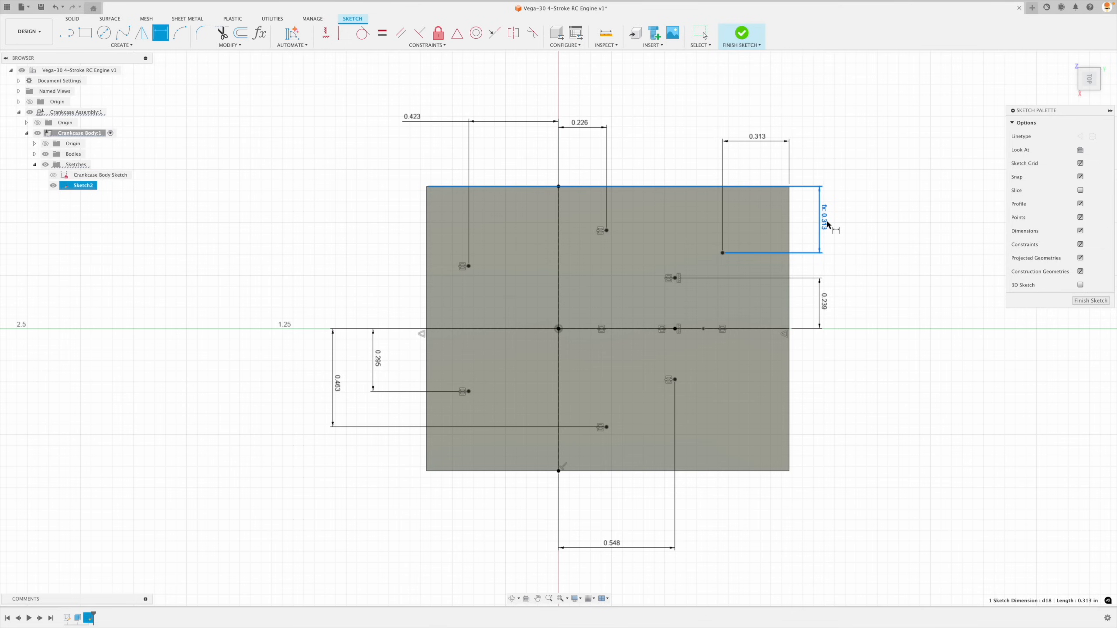
key(Escape)
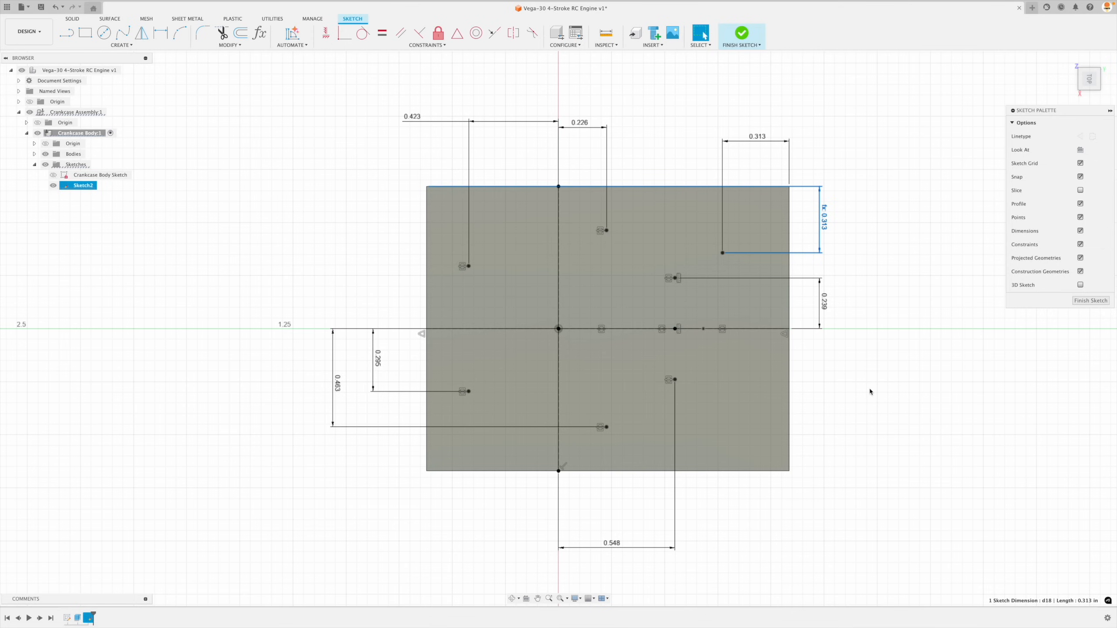
click(92, 212)
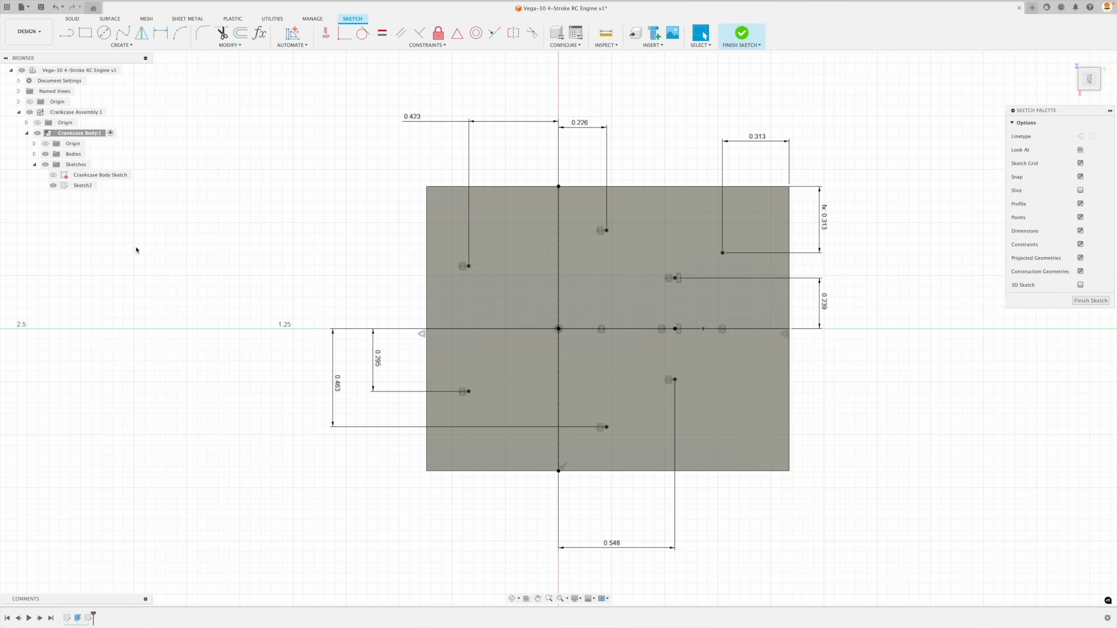
Step: Dimension the rightmost point on the lengthwise construction line 0.756 in from the crosswise construction line
click(609, 373)
key(Escape)
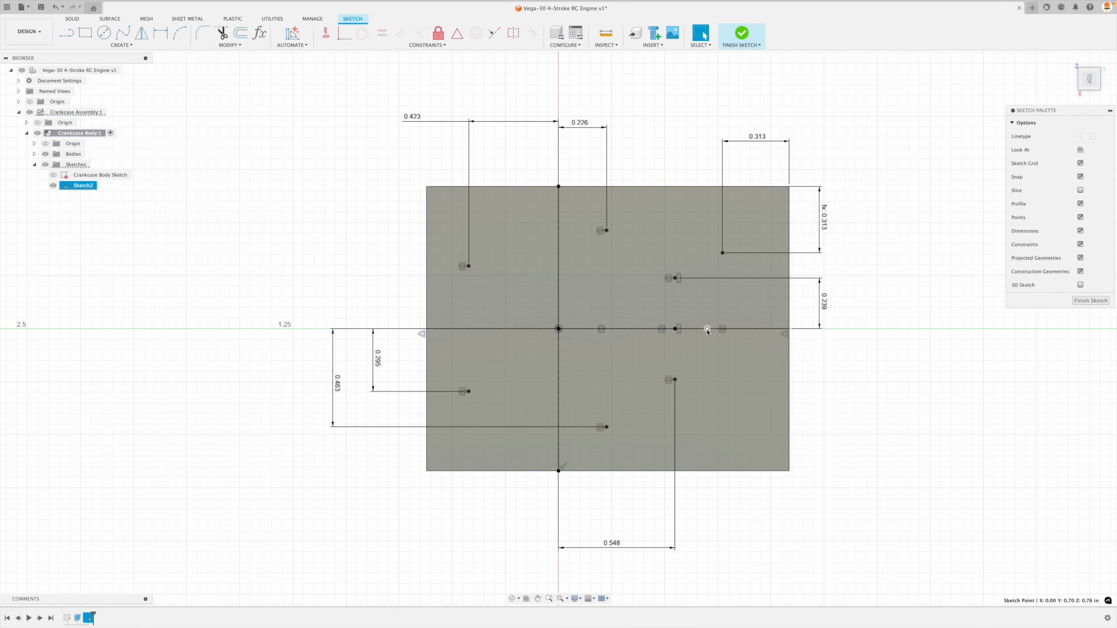
click(735, 381)
key(d)
click(707, 329)
click(558, 317)
click(620, 85)
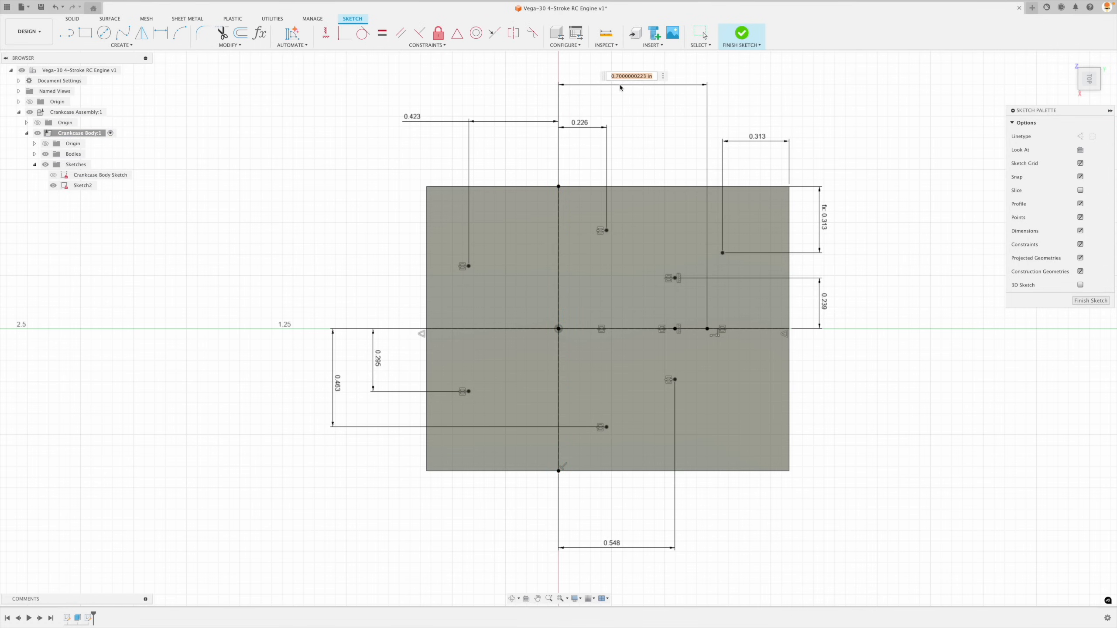
text(.756)
key(Return)
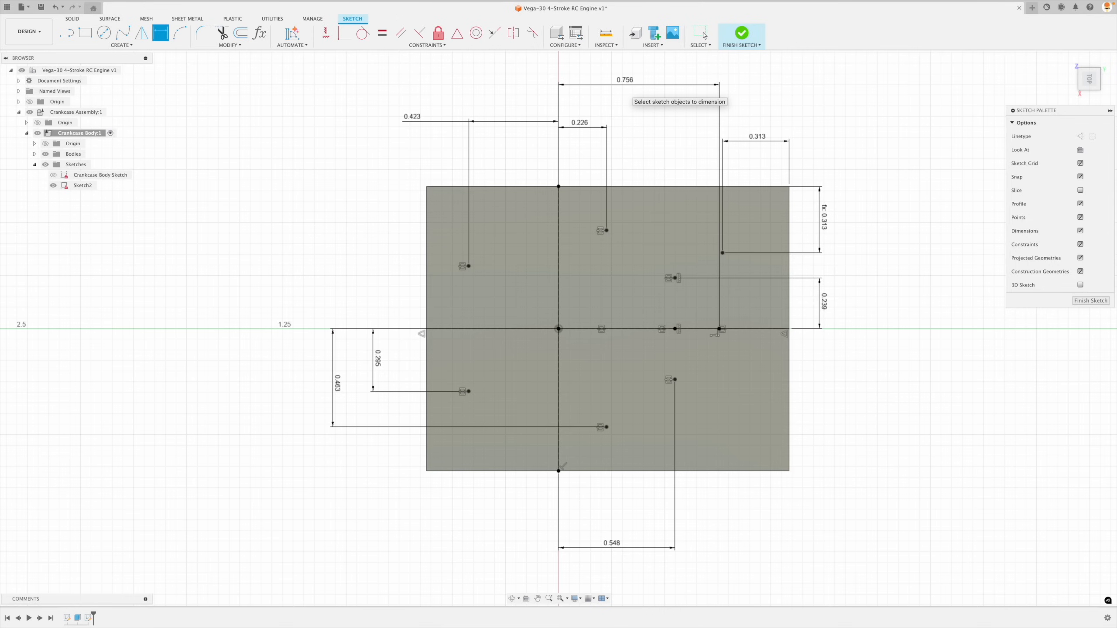
Step: Add a driven dimension between the lengthwise construction line and the face's lower long edge
click(458, 328)
click(469, 471)
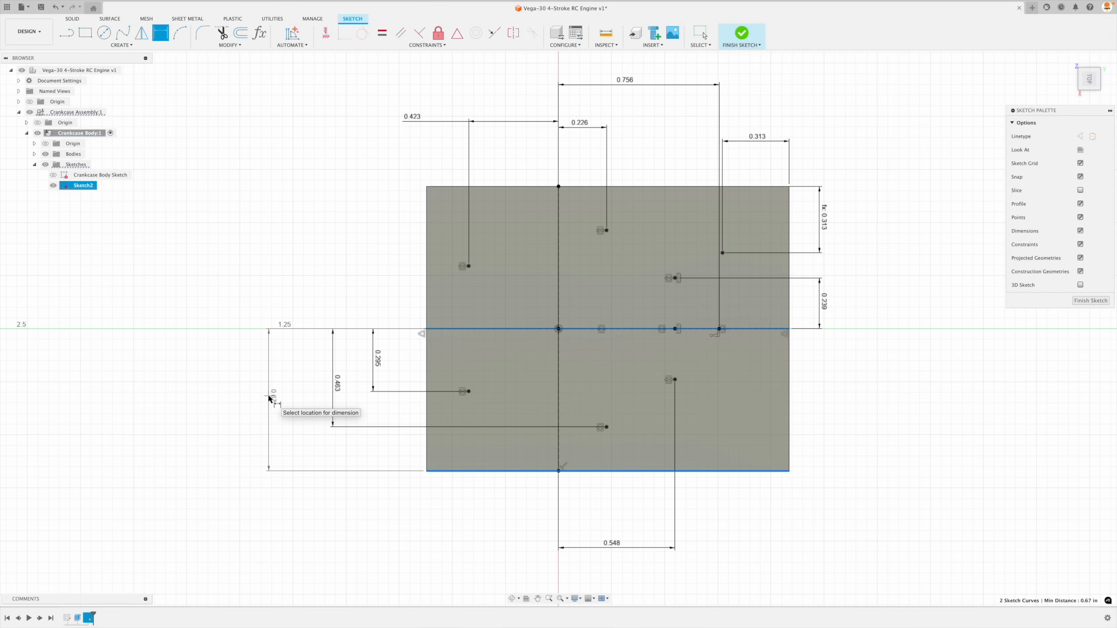
click(269, 399)
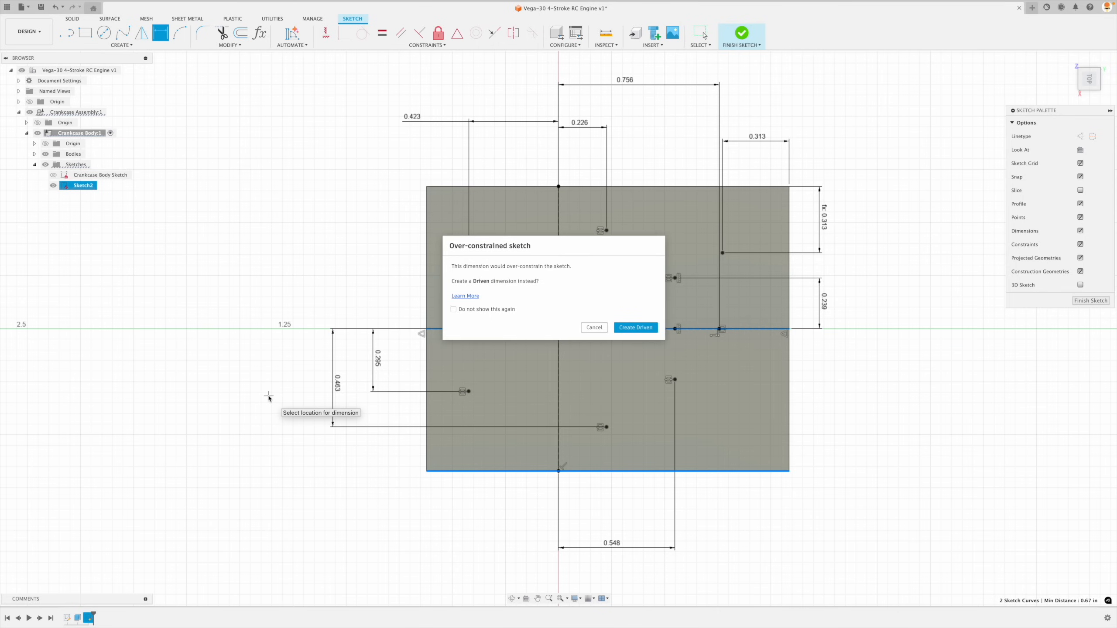
click(643, 327)
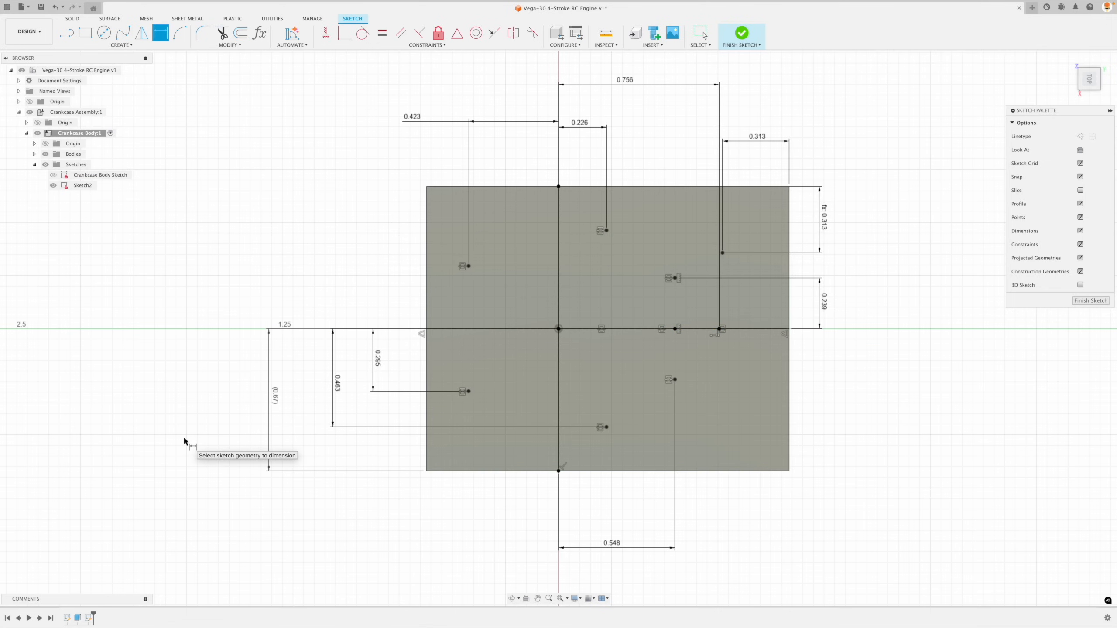
Step: Add a driven dimension between the crosswise construction line and the face's left short edge, and finish the sketch
click(558, 226)
click(427, 240)
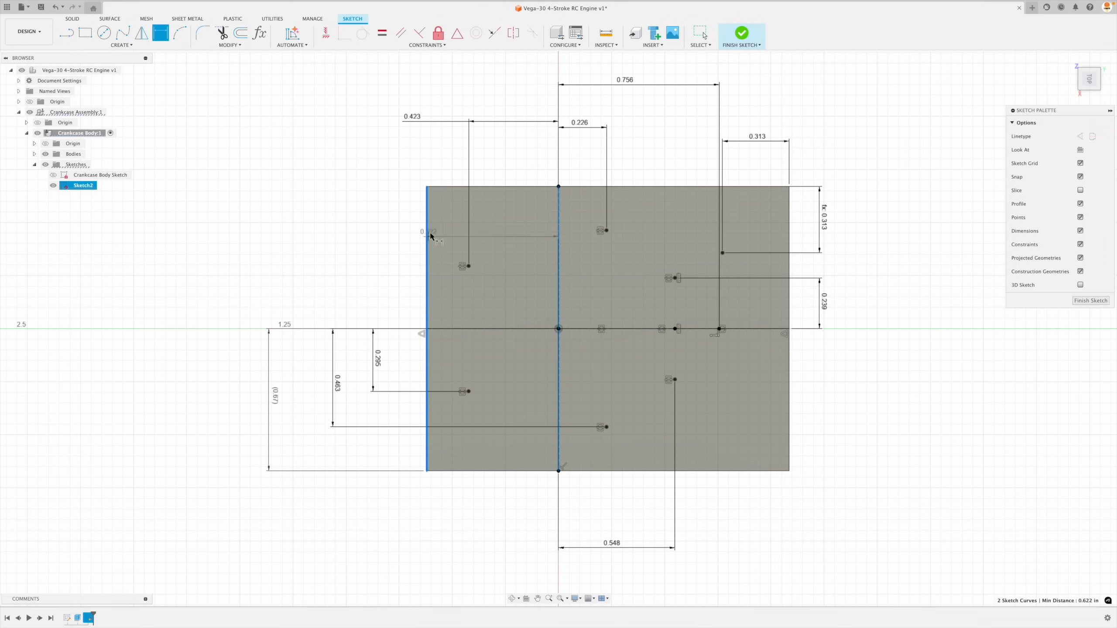
click(485, 69)
click(632, 325)
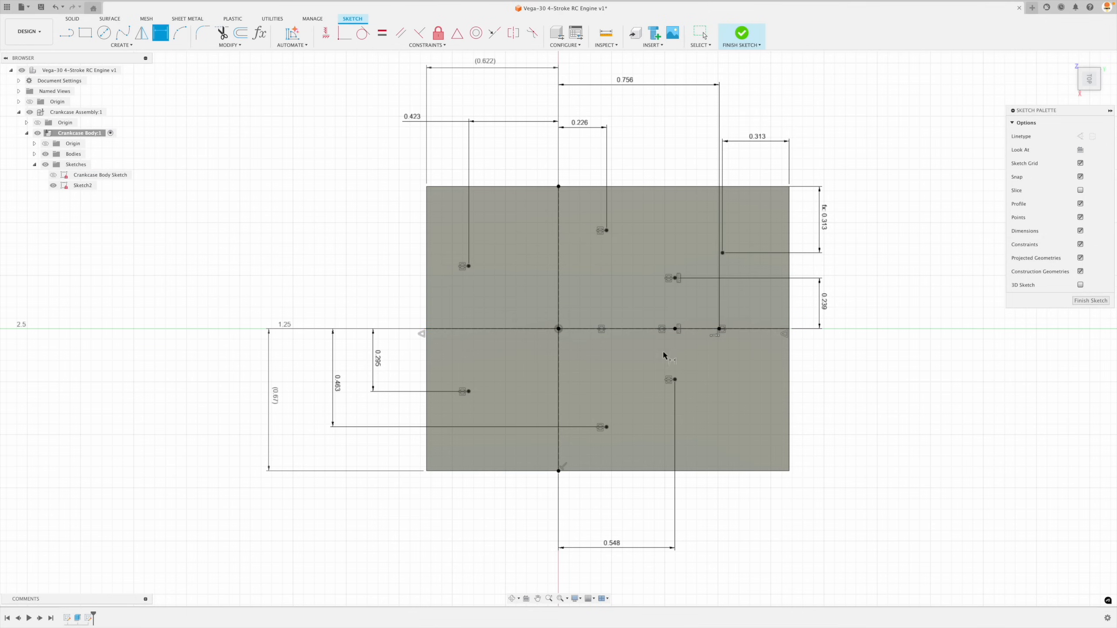
click(1086, 301)
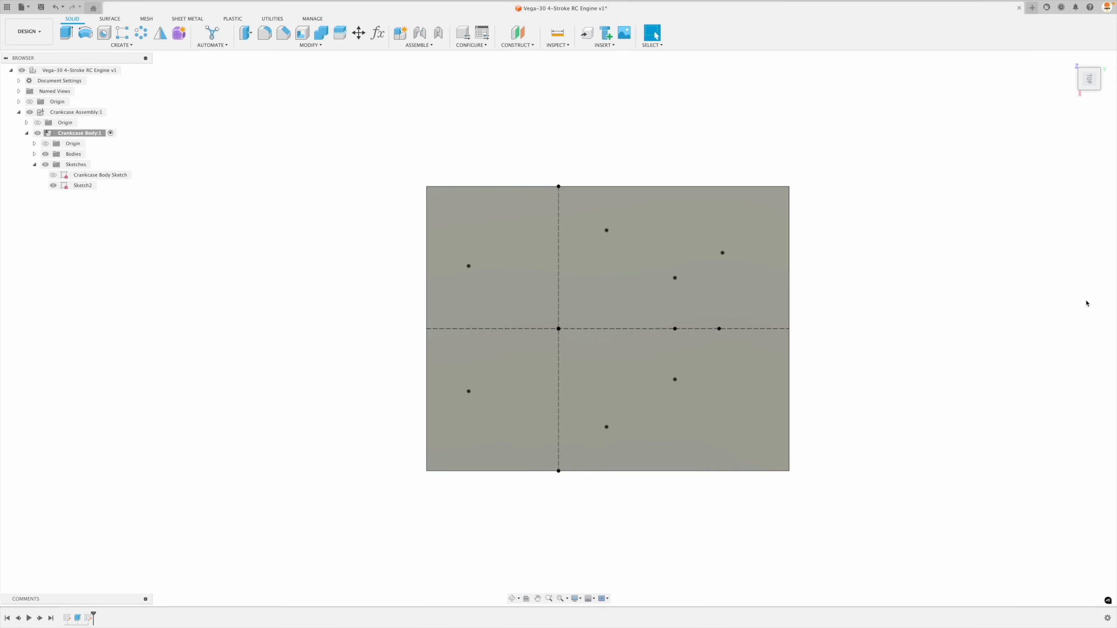
Step: Rename Sketch2 as Crankcase Top Sketch and hide it
click(1069, 59)
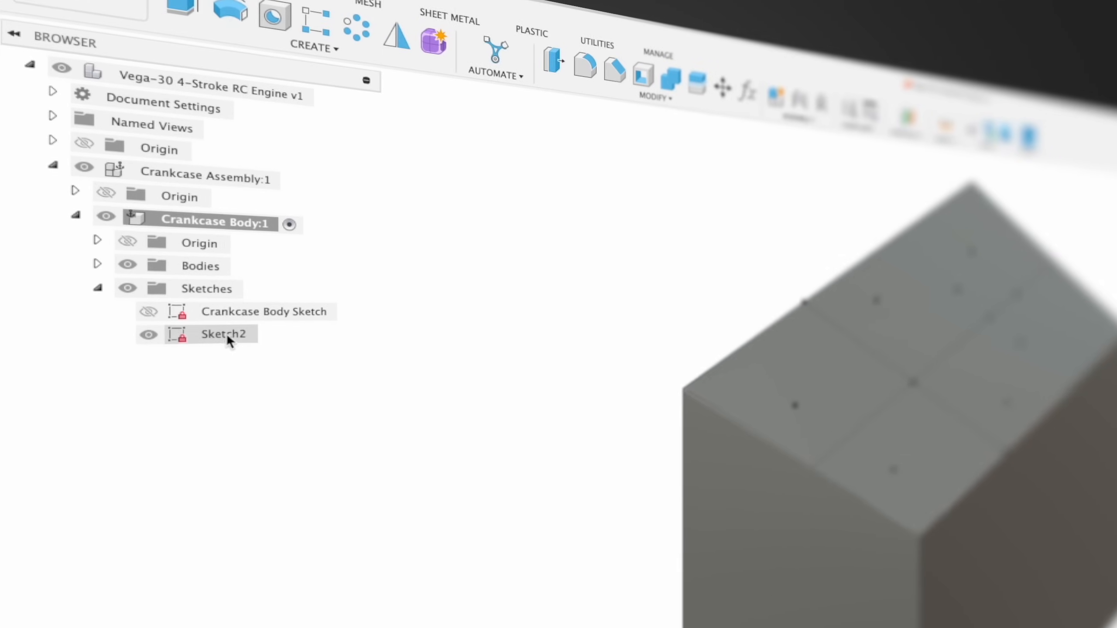
click(83, 175)
click(84, 175)
key(super+c)
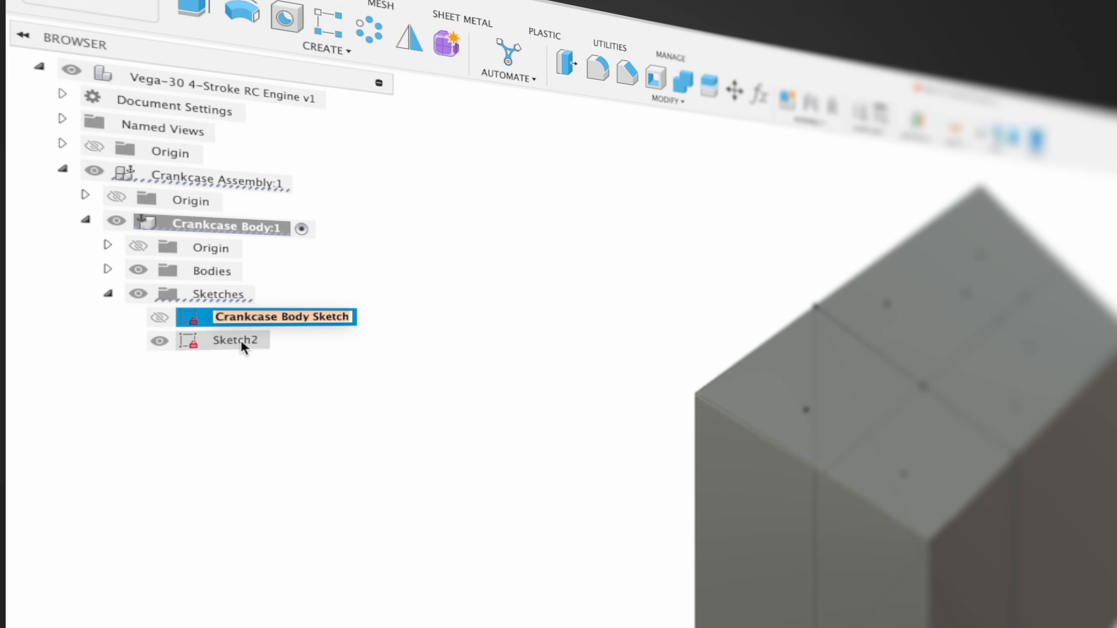
click(241, 343)
click(239, 342)
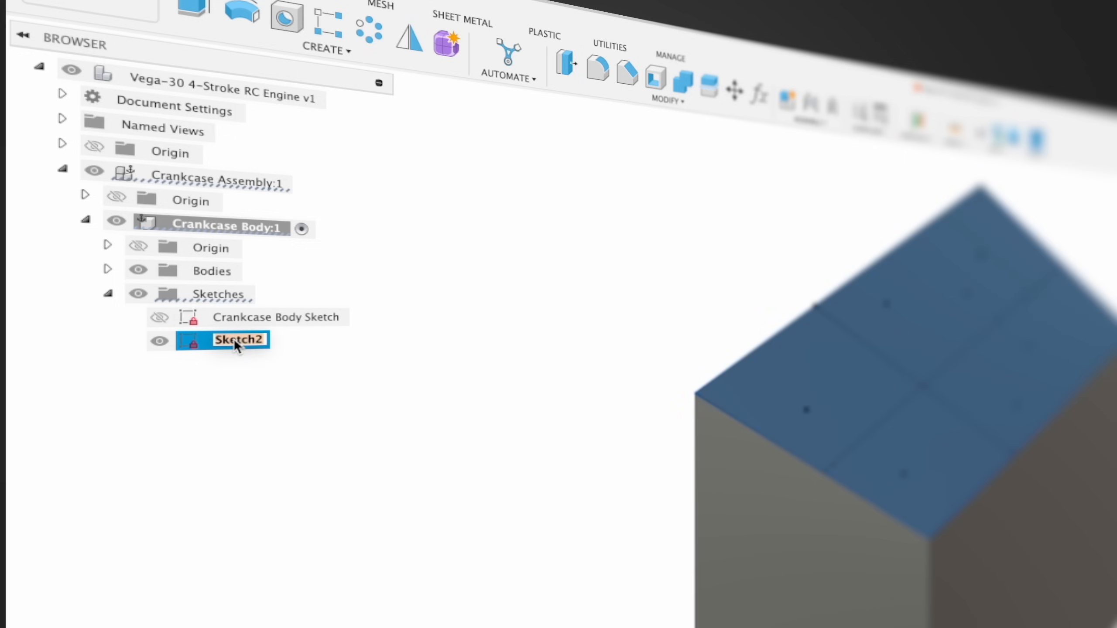
key(super+v)
double_click(286, 340)
text(Top)
key(Return)
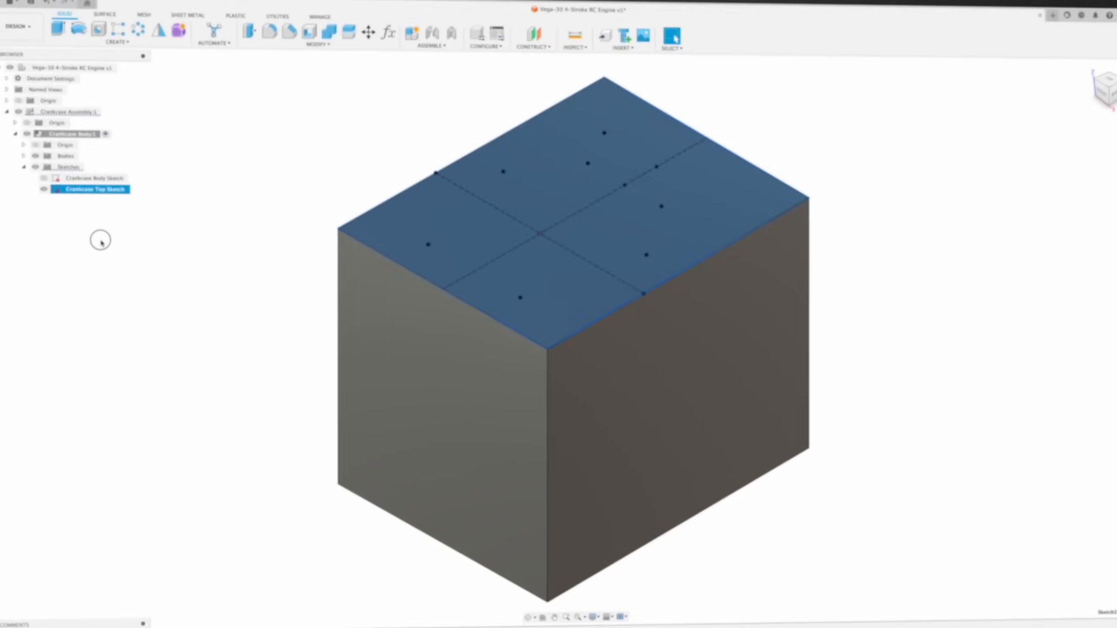
click(100, 241)
click(44, 190)
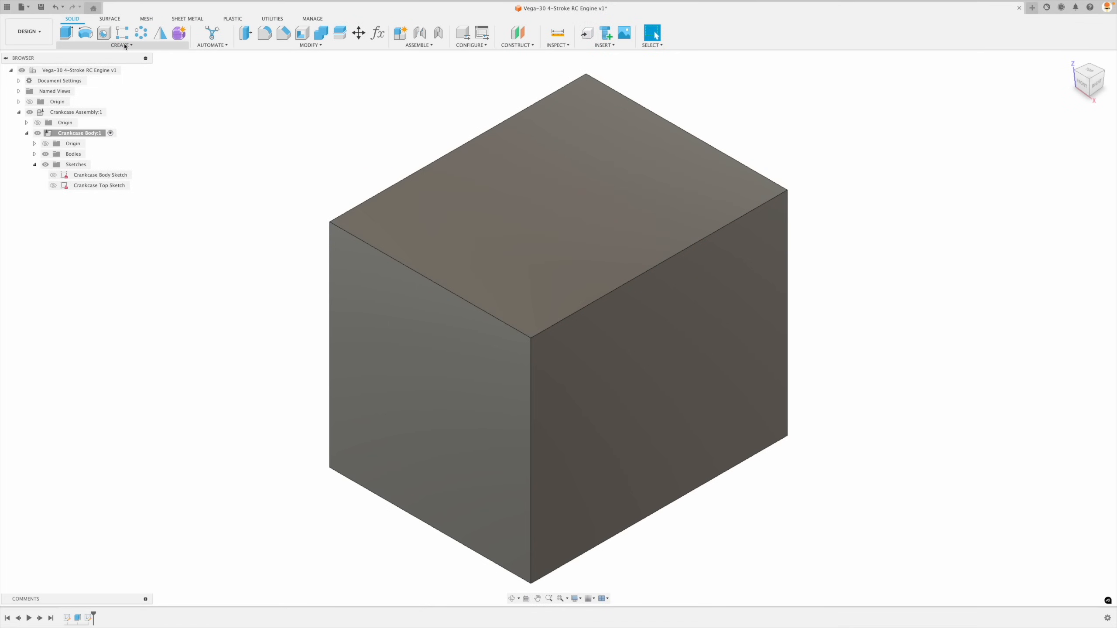
Step: Start a new sketch on the front face of the crankcase block
click(125, 45)
click(88, 65)
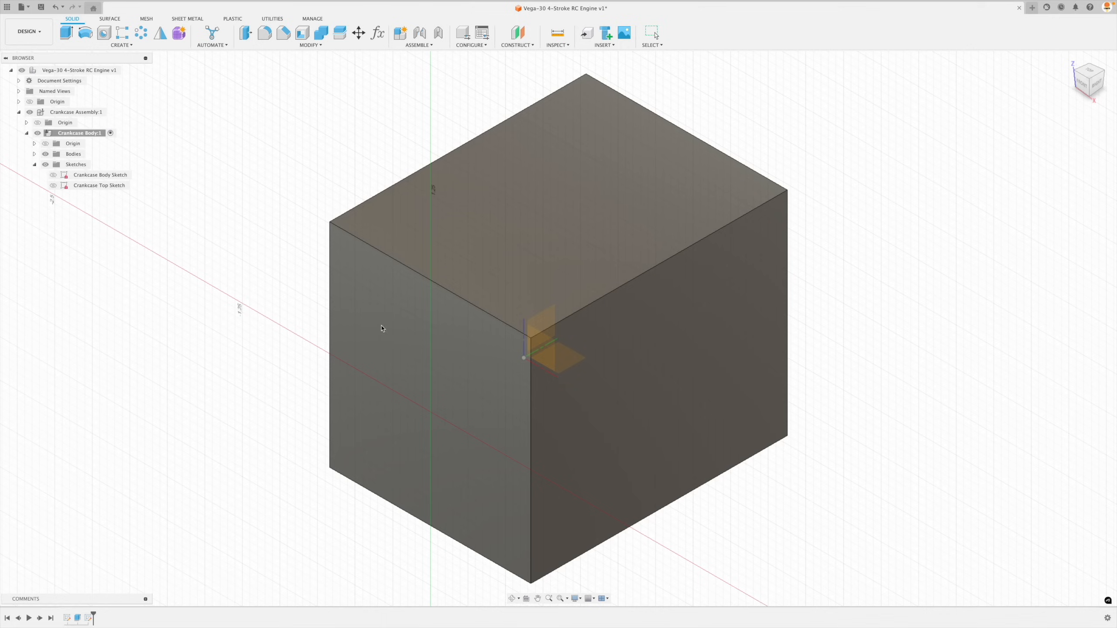
click(414, 344)
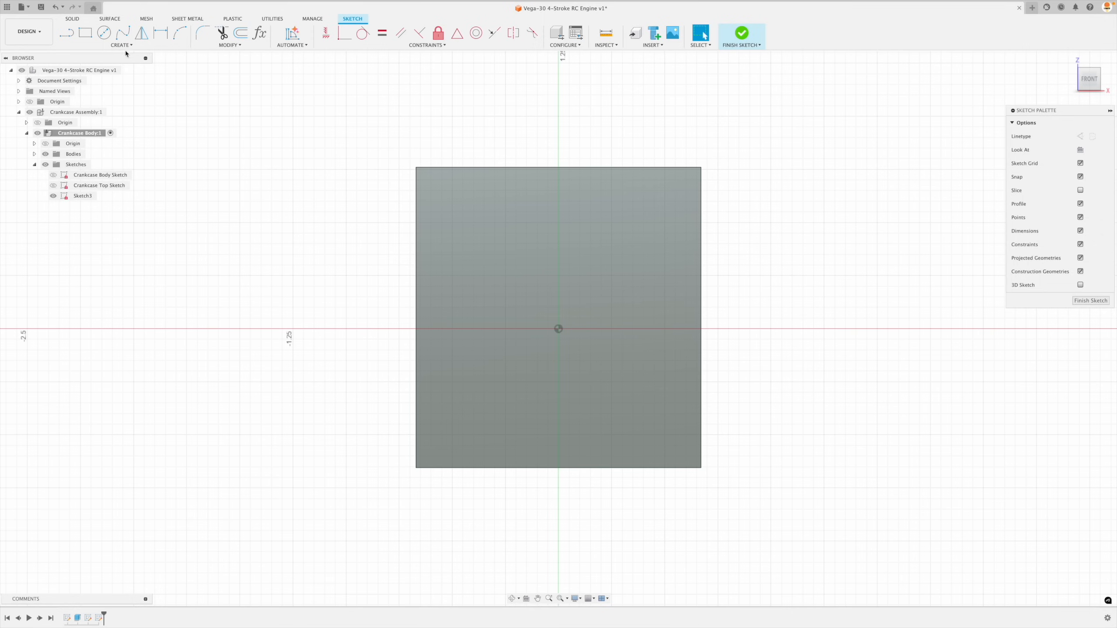
Step: Draw a horizontal line across the full front face and a vertical line between the midpoints of its upper and lower edges
click(67, 32)
click(416, 348)
double_click(701, 348)
click(558, 168)
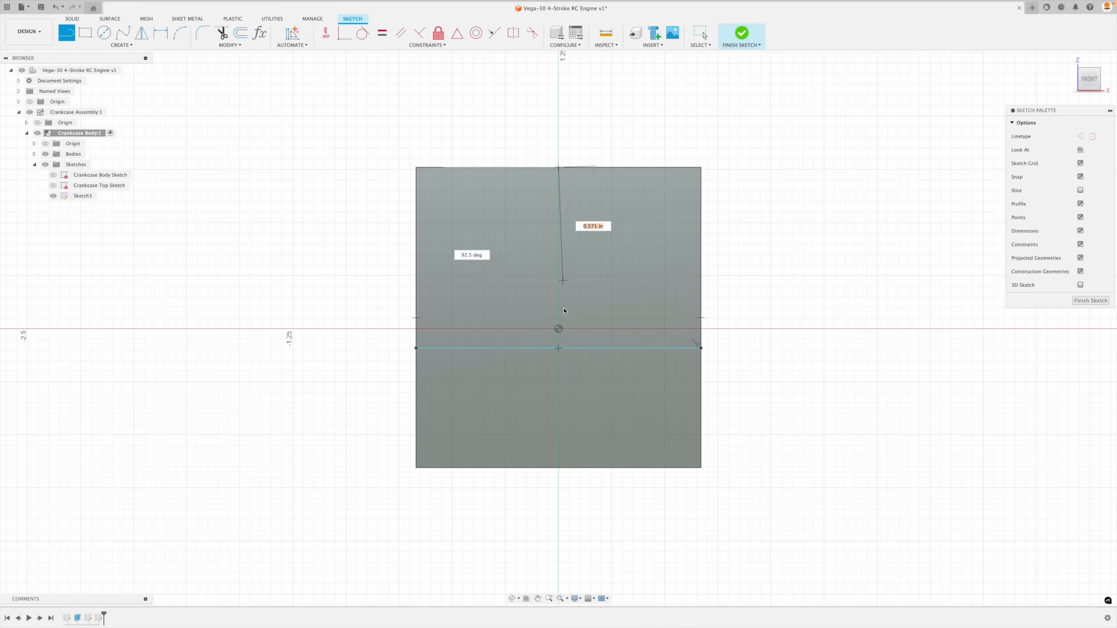
double_click(558, 468)
key(Escape)
Step: Constrain the horizontal line coincident with the sketch origin
click(616, 349)
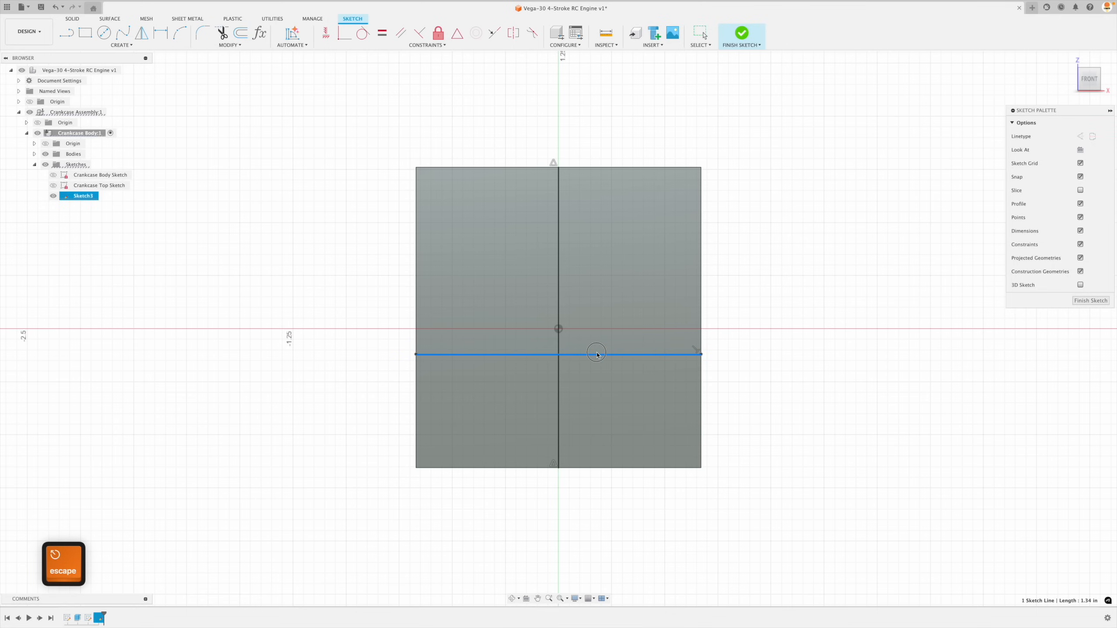
click(344, 32)
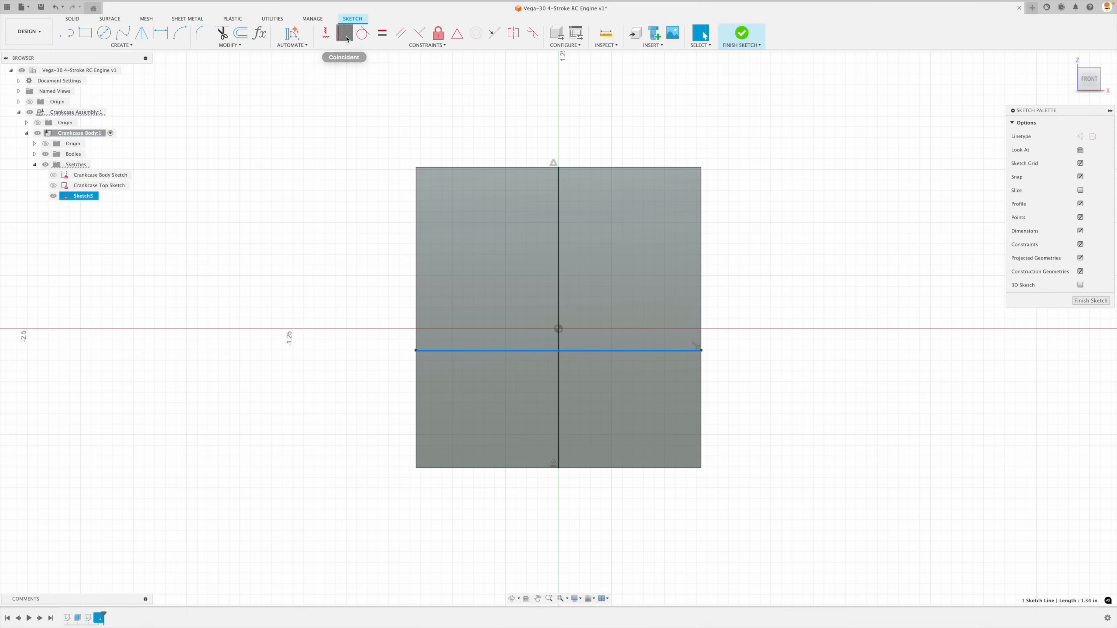
click(558, 329)
key(Escape)
Step: Convert the horizontal and vertical lines through the origin to construction lines
click(616, 329)
key(x)
click(559, 308)
key(x)
click(776, 317)
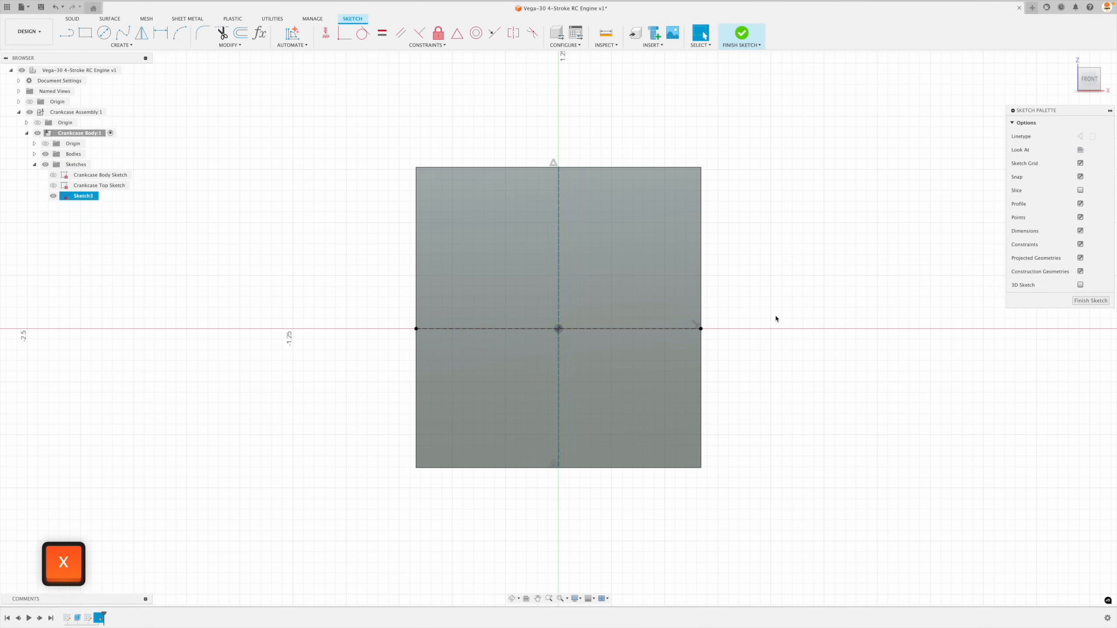
Step: Draw two construction center rectangles from the origin, an outer one about 1.10 in wide and a smaller one inside it
click(122, 45)
click(105, 144)
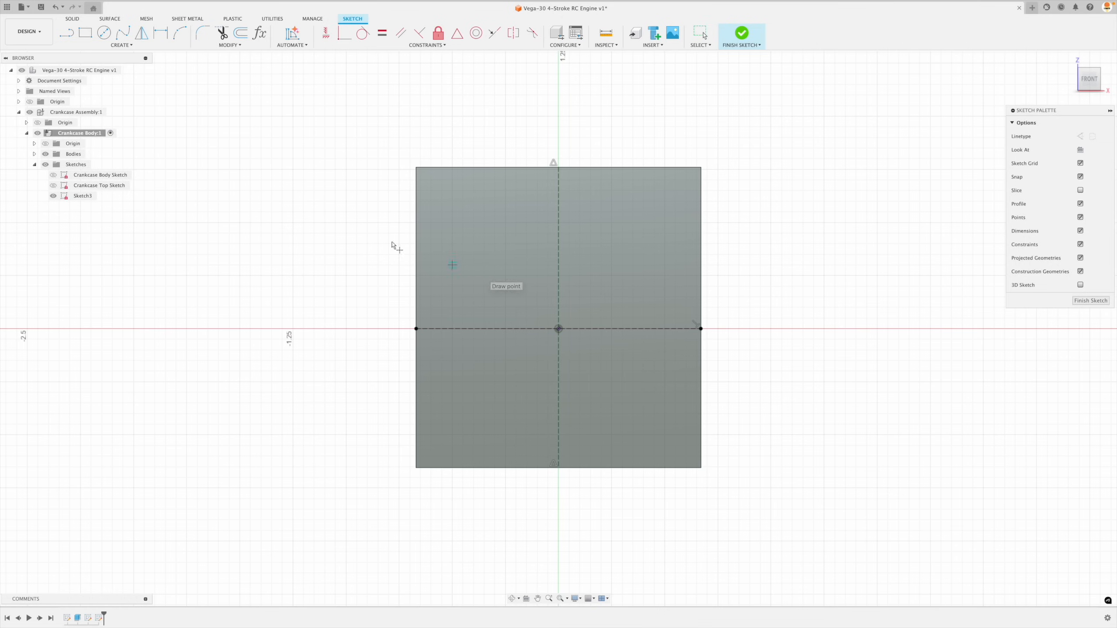
click(88, 37)
click(1080, 150)
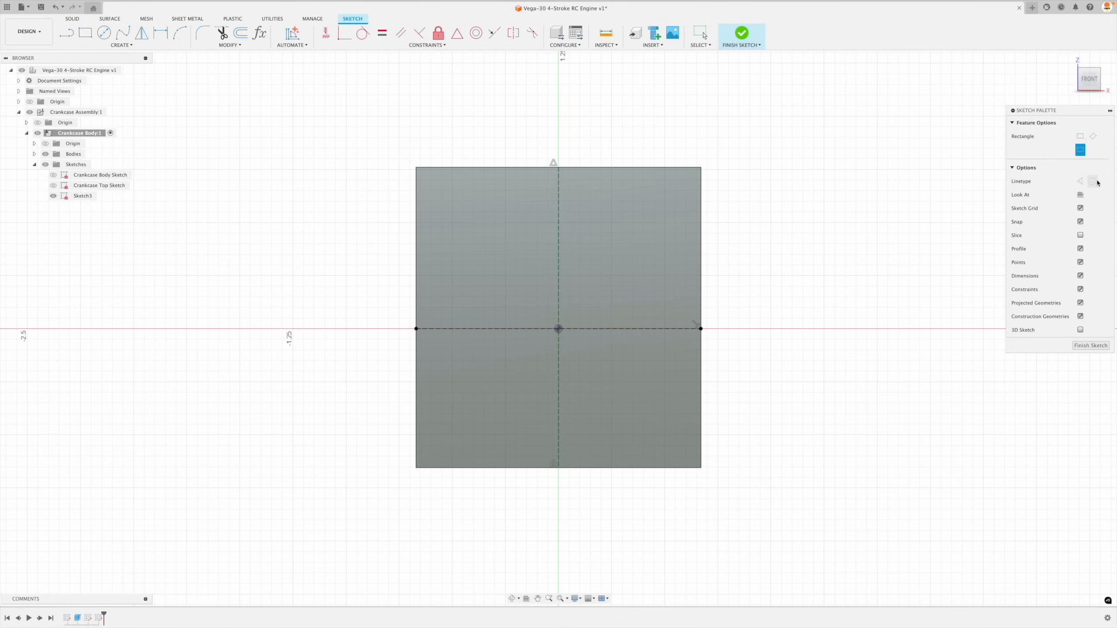
click(1080, 181)
click(559, 329)
click(676, 446)
click(558, 329)
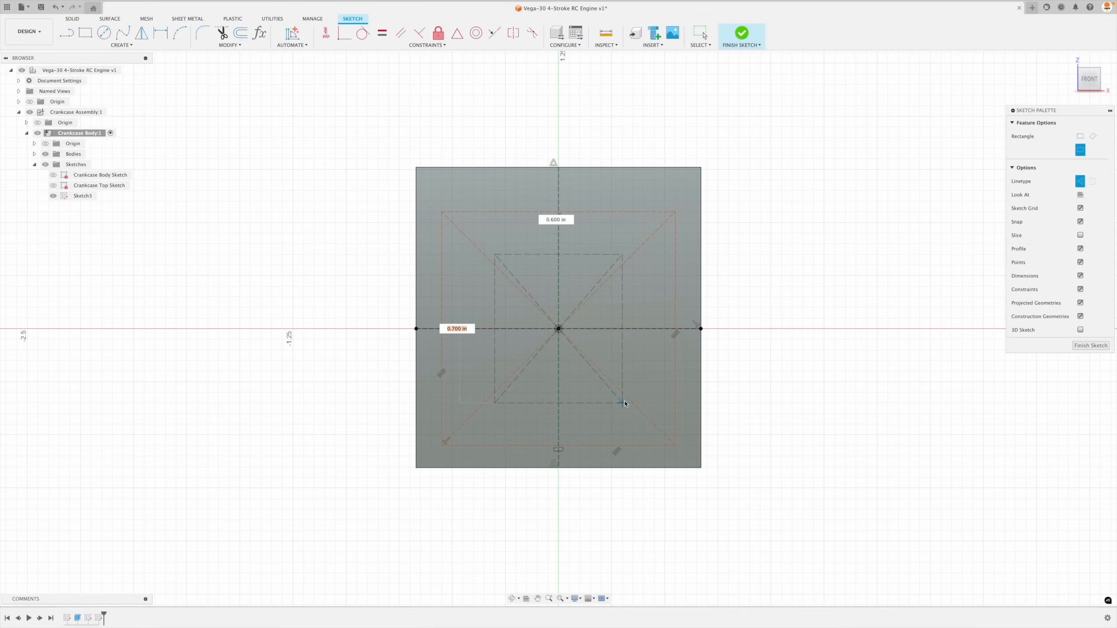
click(632, 387)
key(Escape)
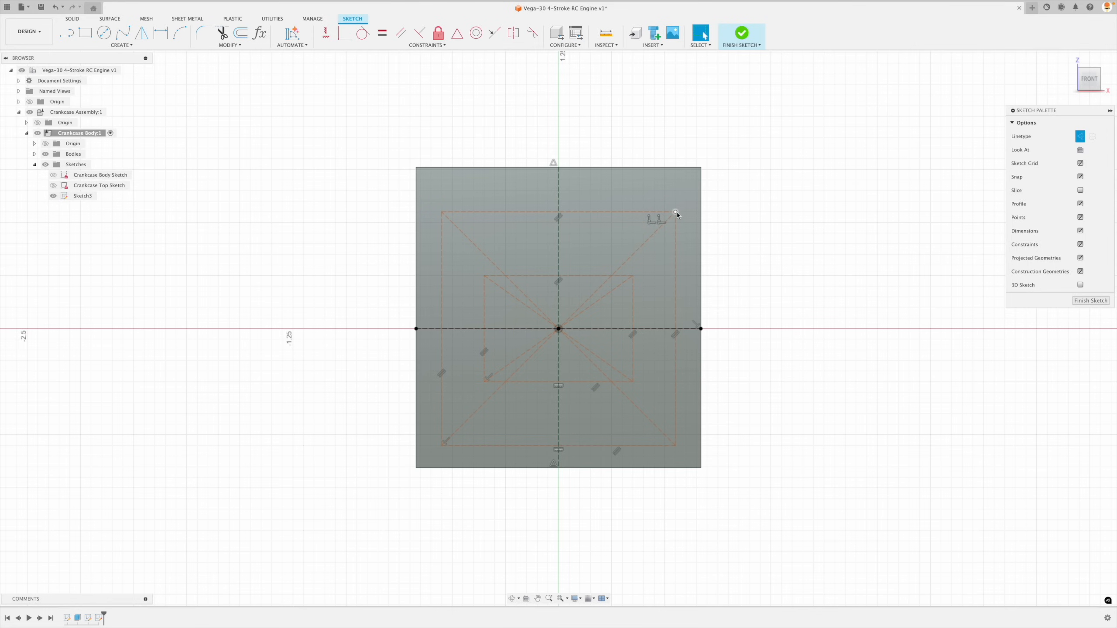
Step: Set the outer construction rectangle's width to 1.031 in
key(d)
click(599, 212)
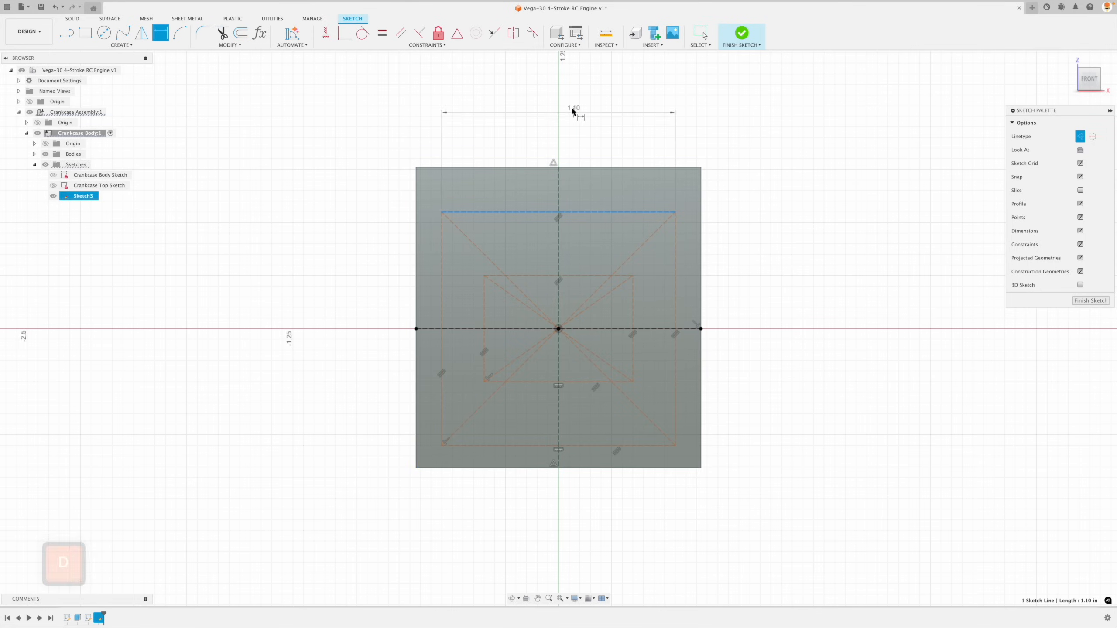
click(571, 107)
text(1.031)
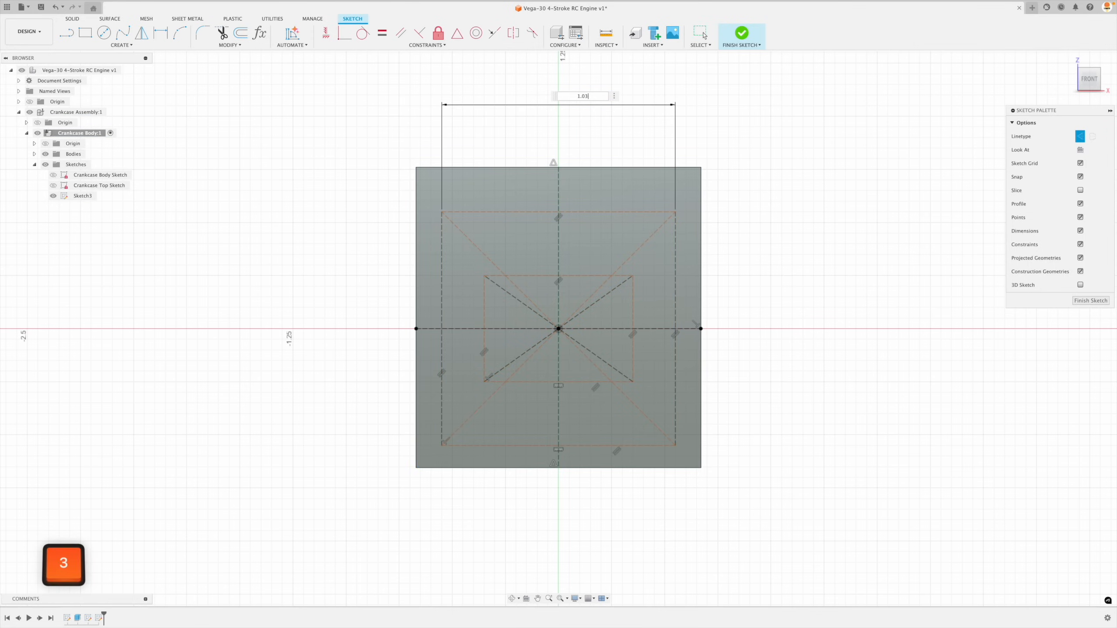
key(Return)
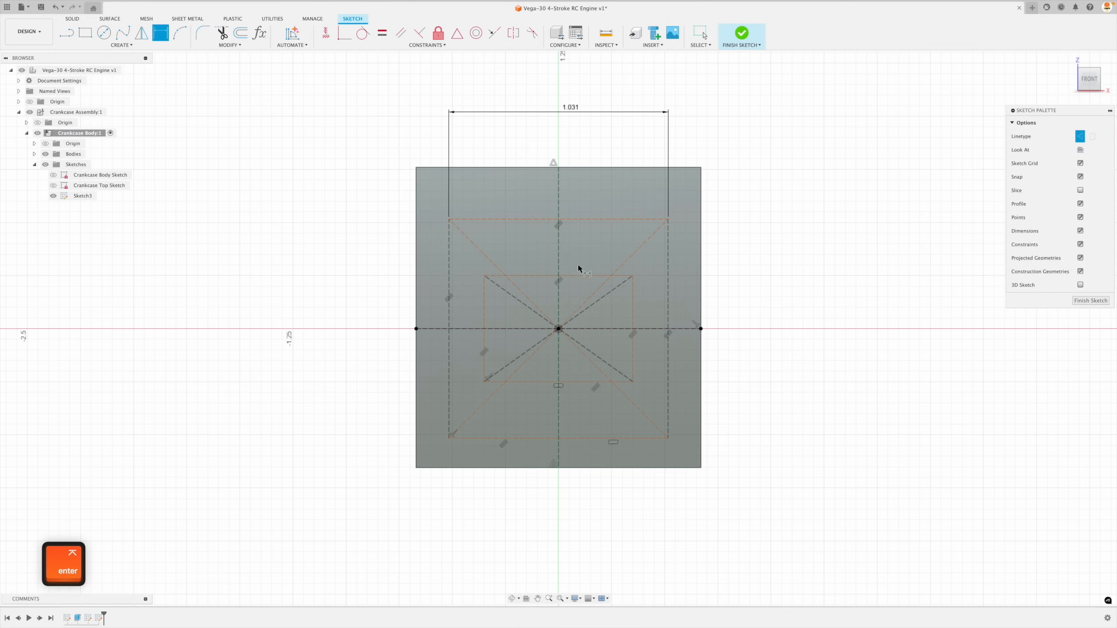
Step: Dimension the outer construction rectangle's height at 1.031 in
click(668, 290)
click(772, 299)
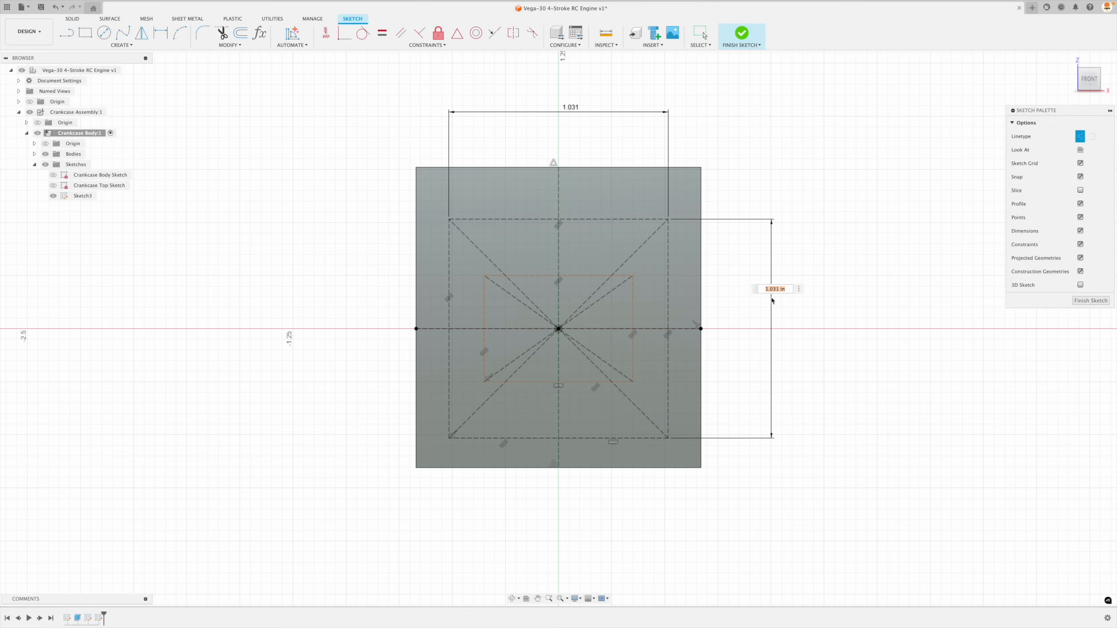
key(Return)
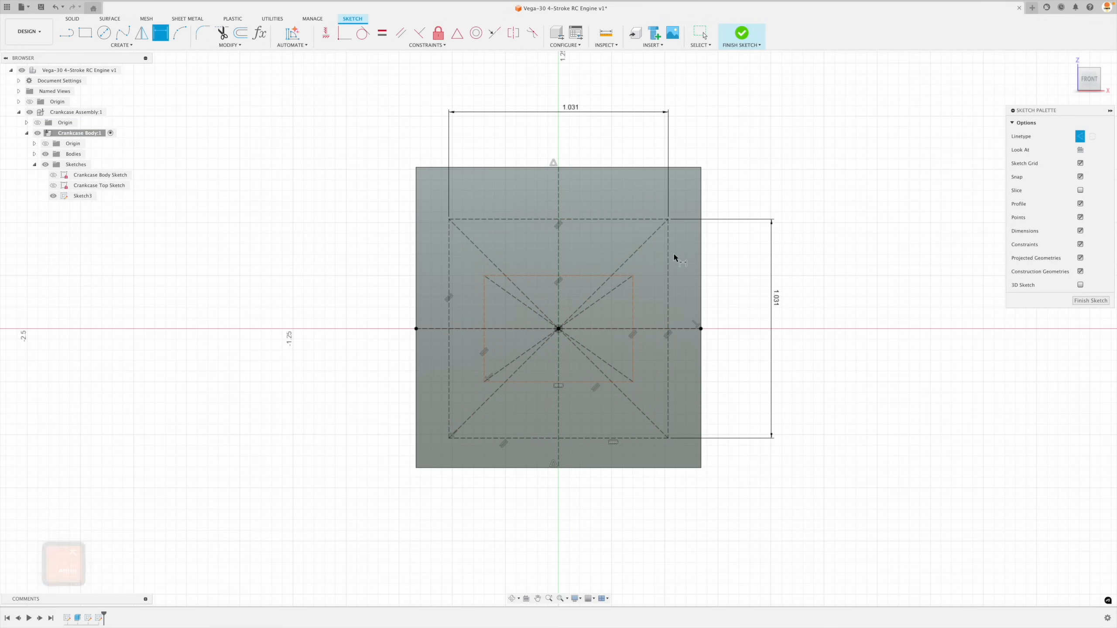
Step: Set the inner construction rectangle's height to 0.578 in
click(634, 313)
click(743, 301)
text(.578)
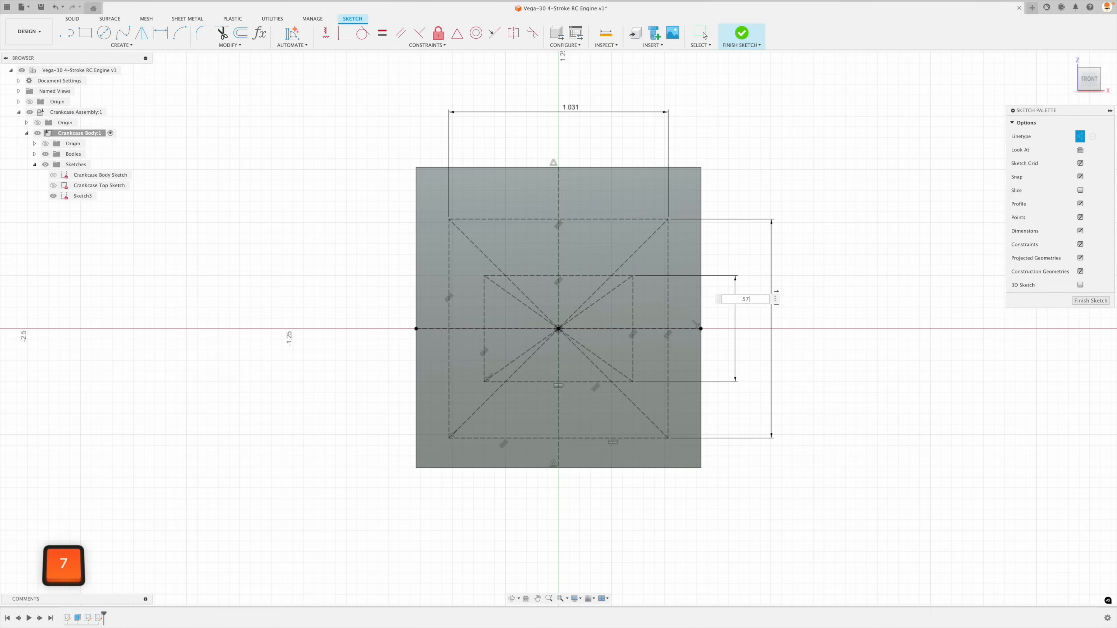
key(Return)
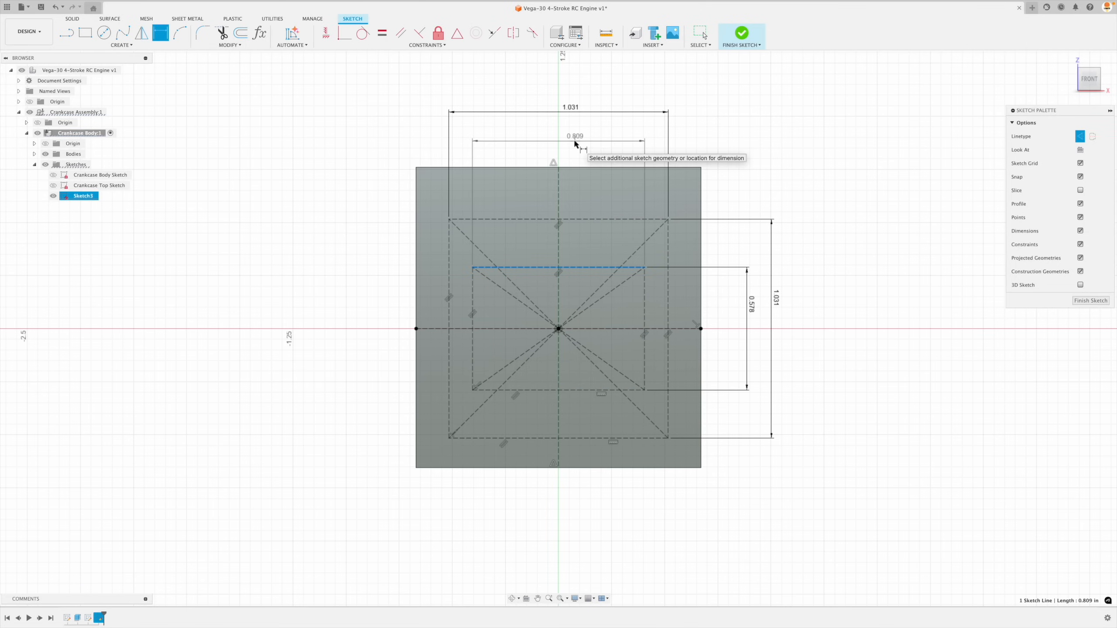
Step: Dimension the inner rectangle's left side 0.239 in from the sketch centre
key(Escape)
key(d)
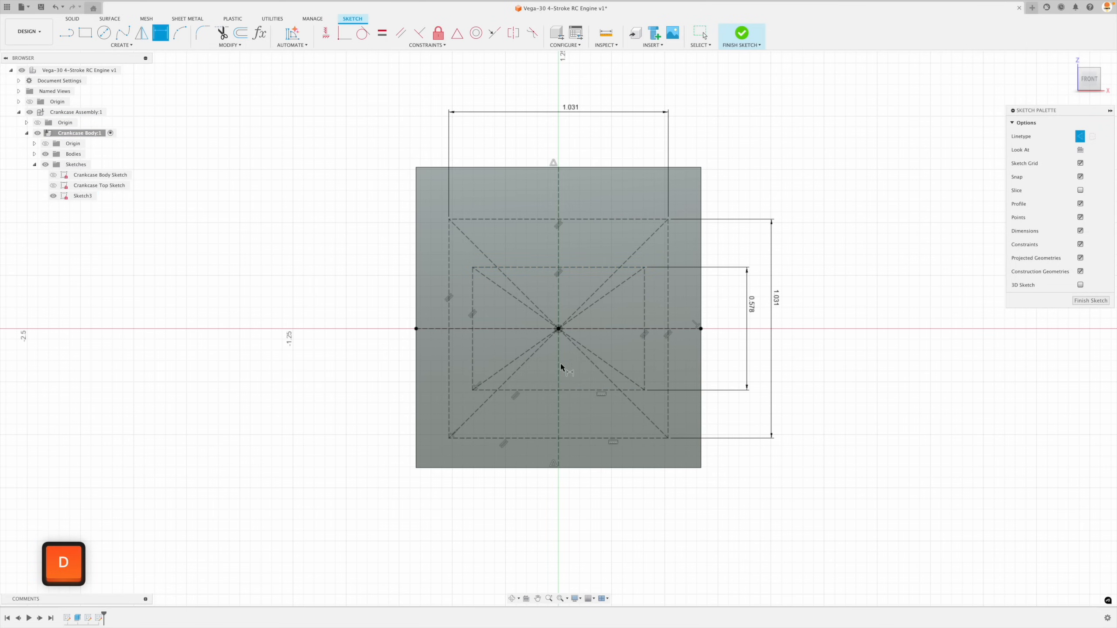
click(473, 348)
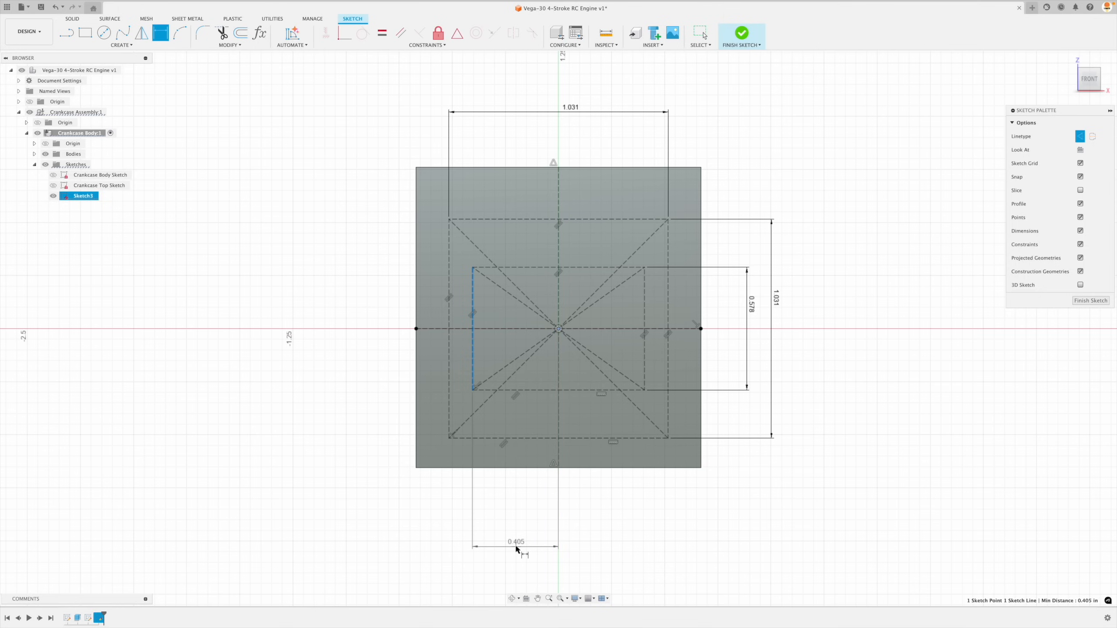
click(518, 554)
text(.2399)
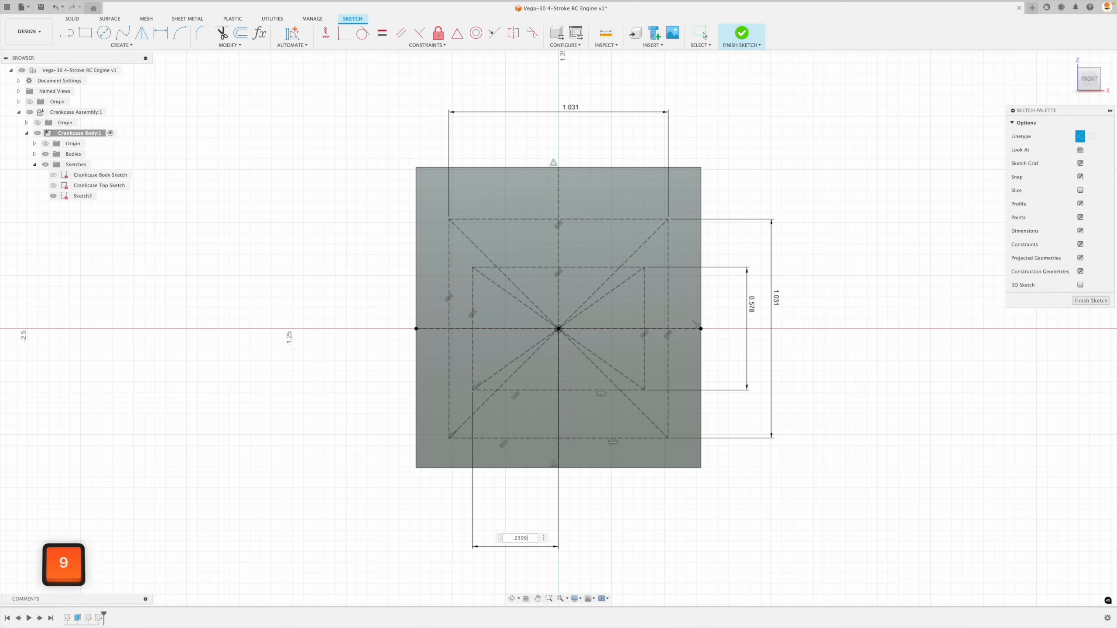
key(Return)
key(Escape)
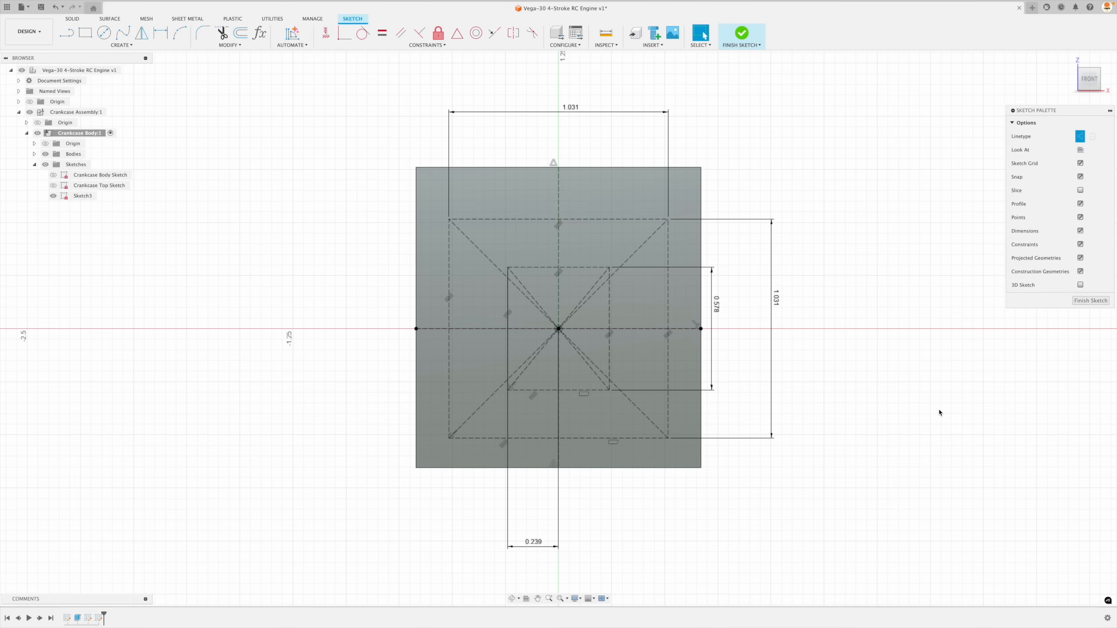
Step: Place two sketch points on the horizontal construction line, one on each side of the centre between the inner and outer rectangles
click(124, 45)
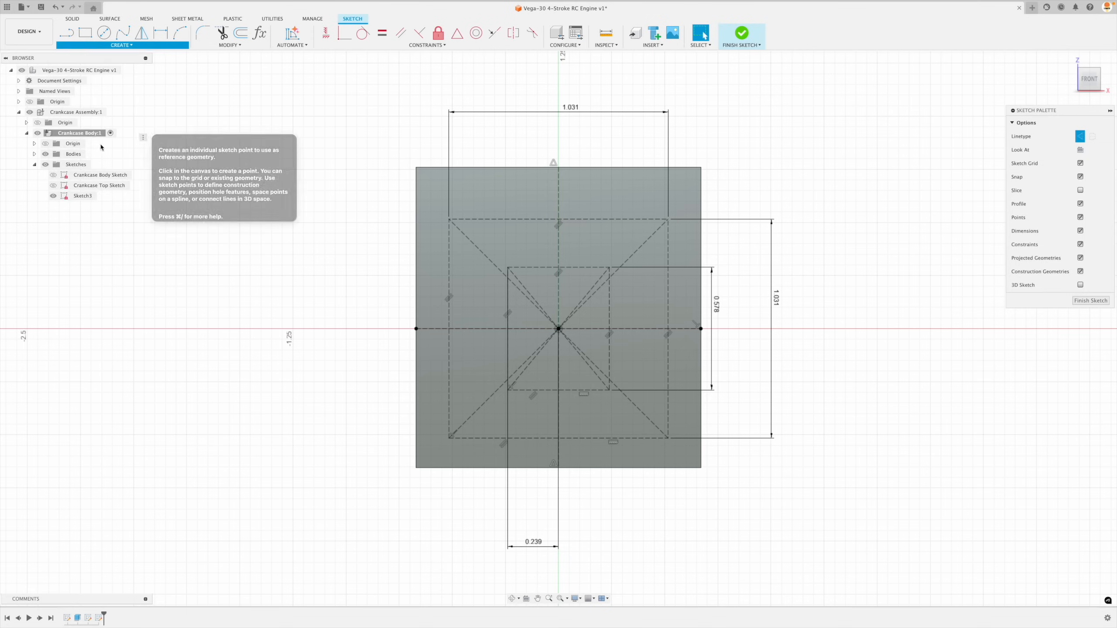
click(479, 329)
click(644, 328)
Step: Make the two sketch points symmetric about the vertical construction line
click(513, 32)
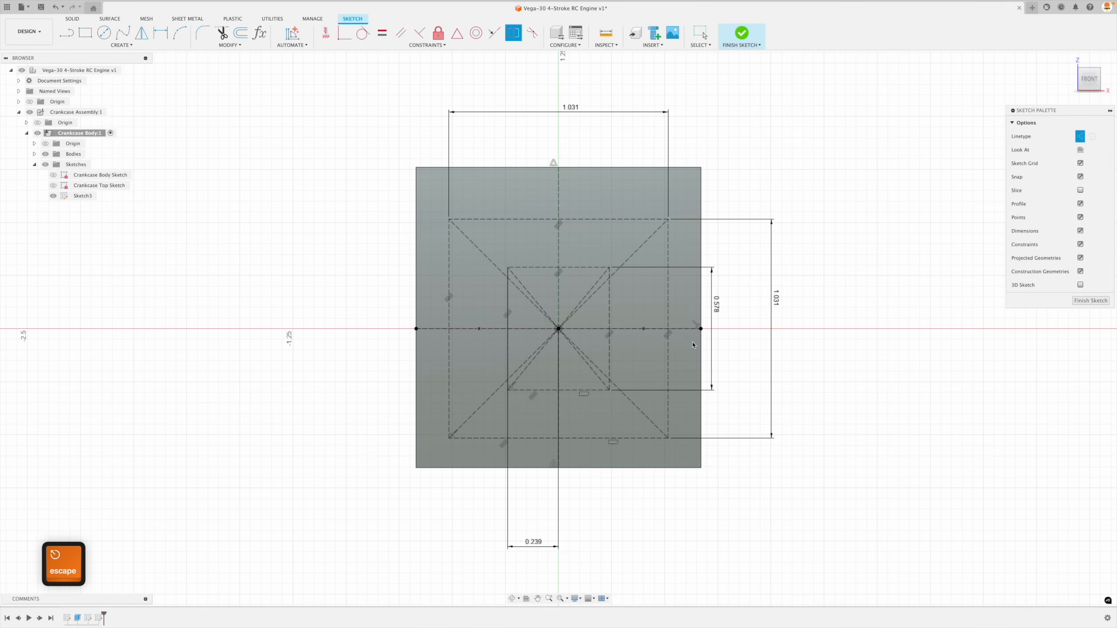
click(644, 329)
click(479, 329)
click(559, 255)
key(Escape)
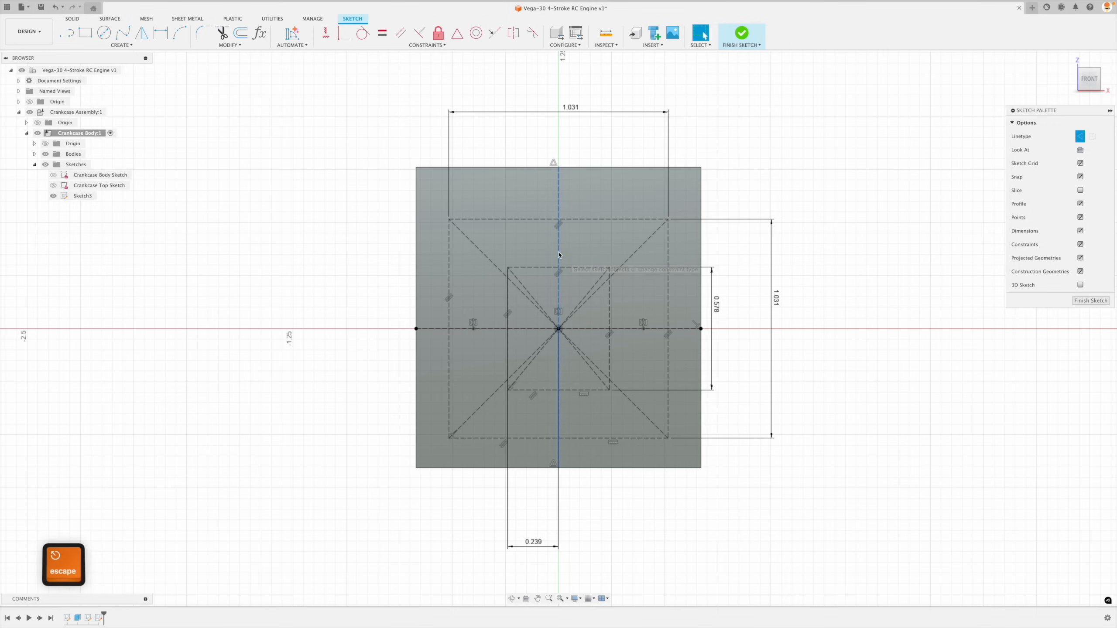
Step: Dimension the left sketch point 0.425 in horizontally from the centre
key(d)
click(559, 328)
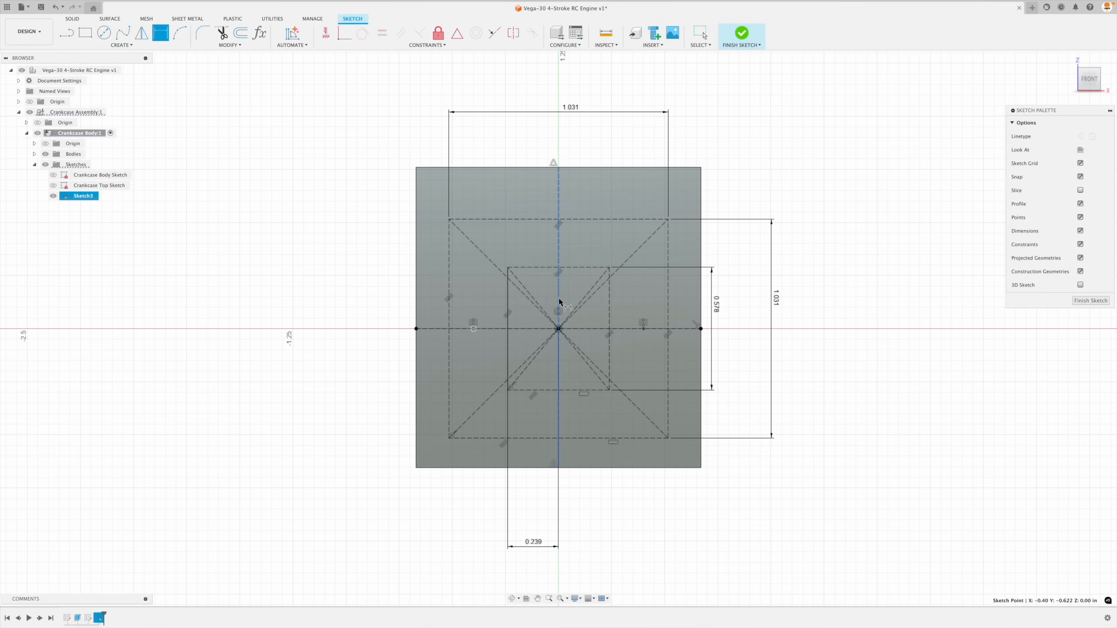
click(512, 567)
text(.425)
key(Return)
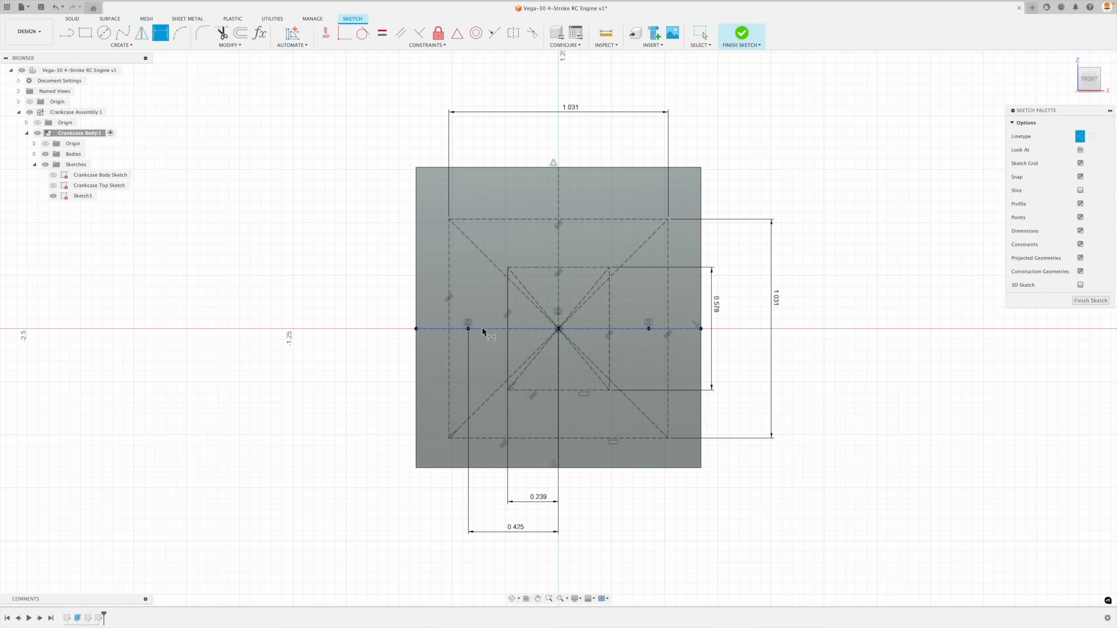
Step: Add a driven dimension from the horizontal construction line to the outer rectangle's lower left corner
click(489, 328)
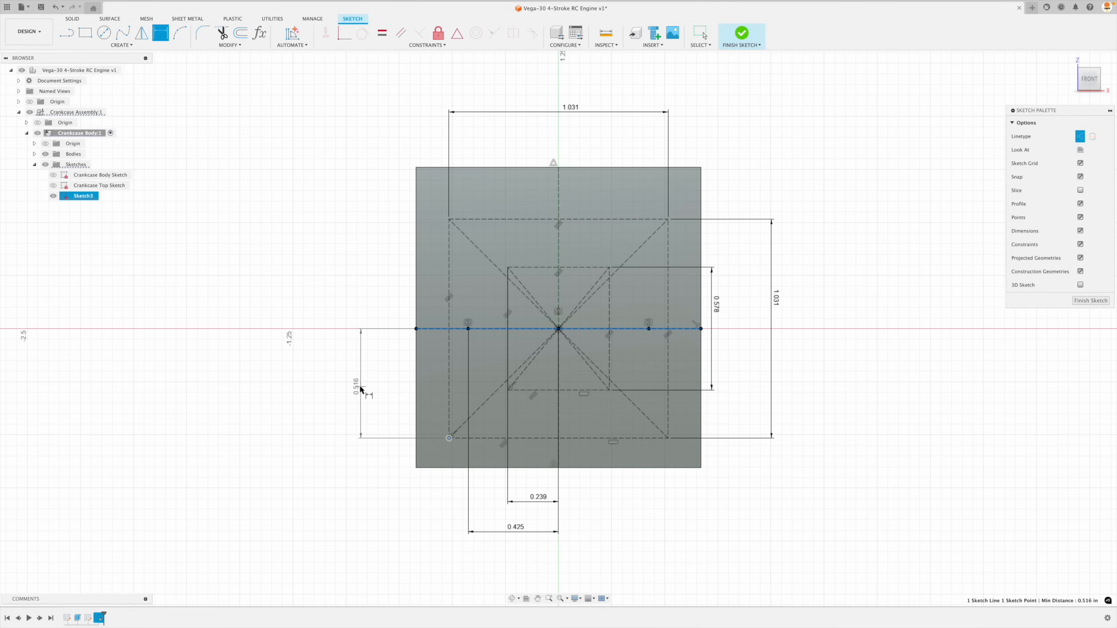
click(360, 387)
click(636, 328)
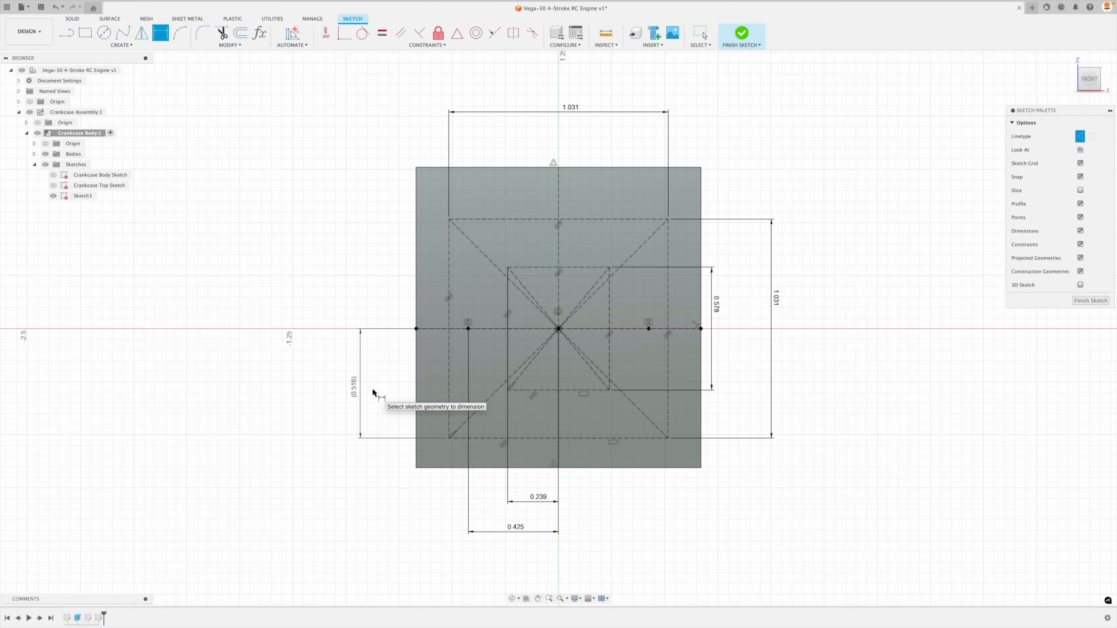
Step: Add driven dimensions from the horizontal construction line to the inner rectangle's lower and upper right corners, then finish the sketch
click(627, 330)
click(609, 390)
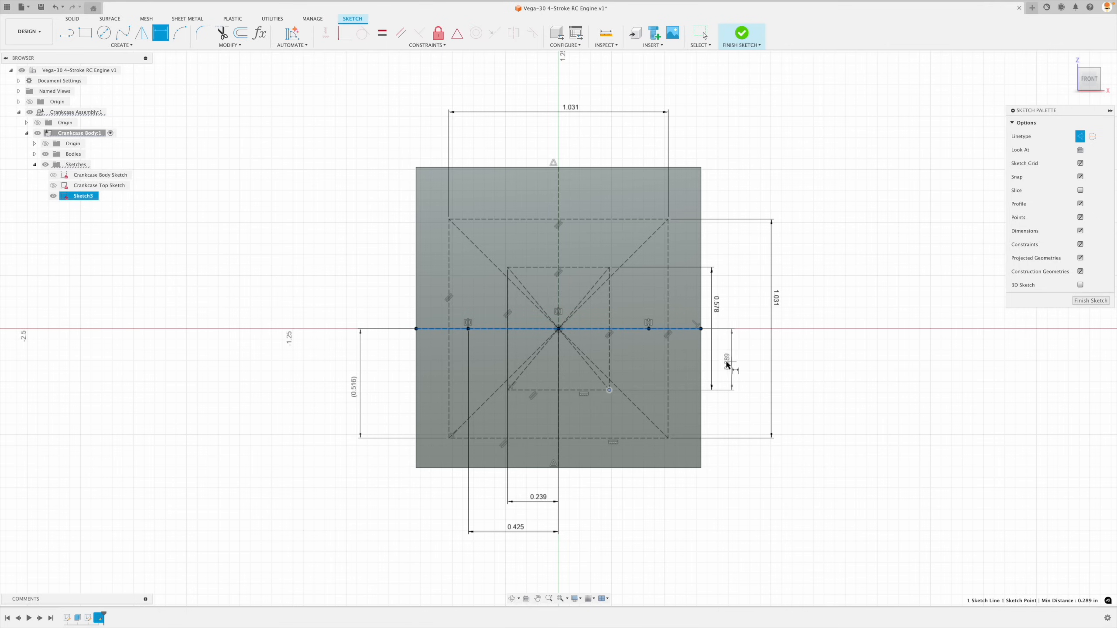
click(724, 363)
click(633, 328)
drag(720, 309, 747, 308)
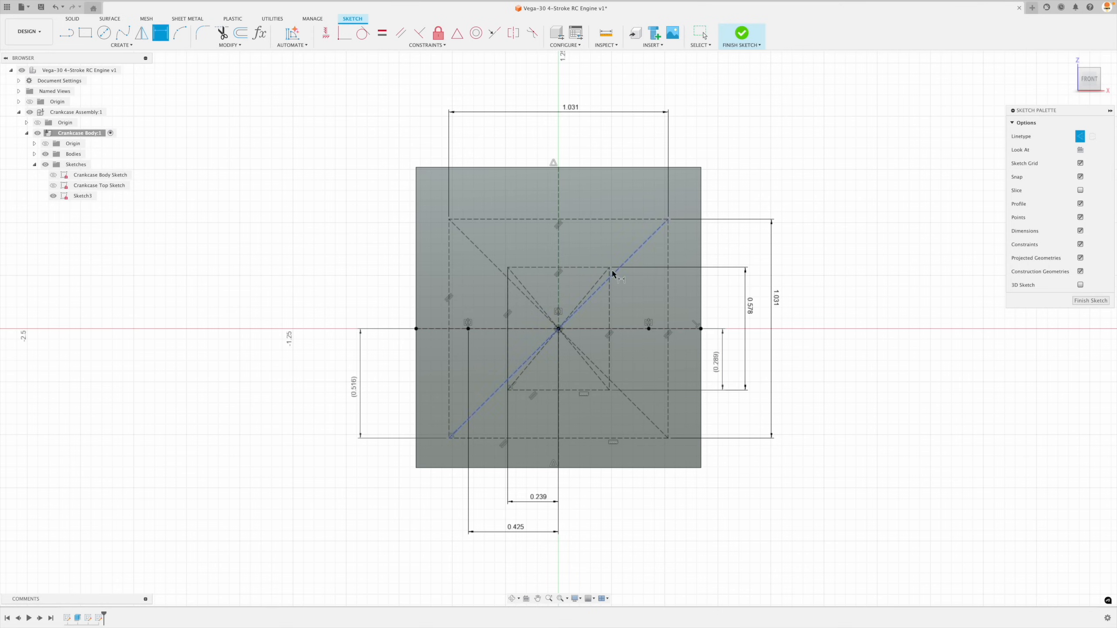
click(610, 267)
click(633, 328)
click(720, 300)
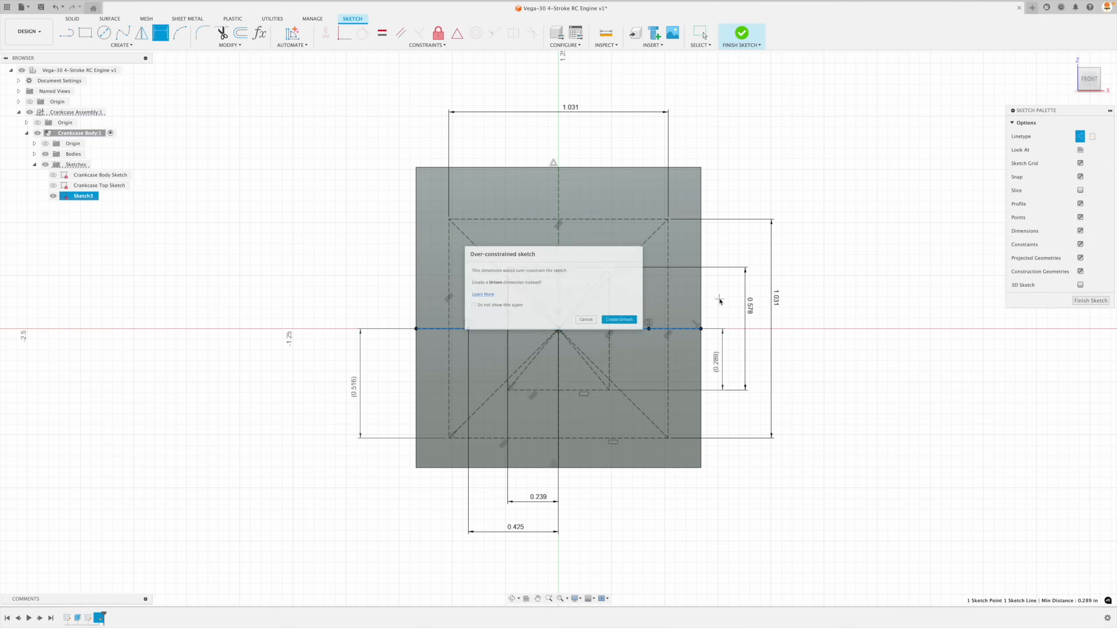
click(636, 327)
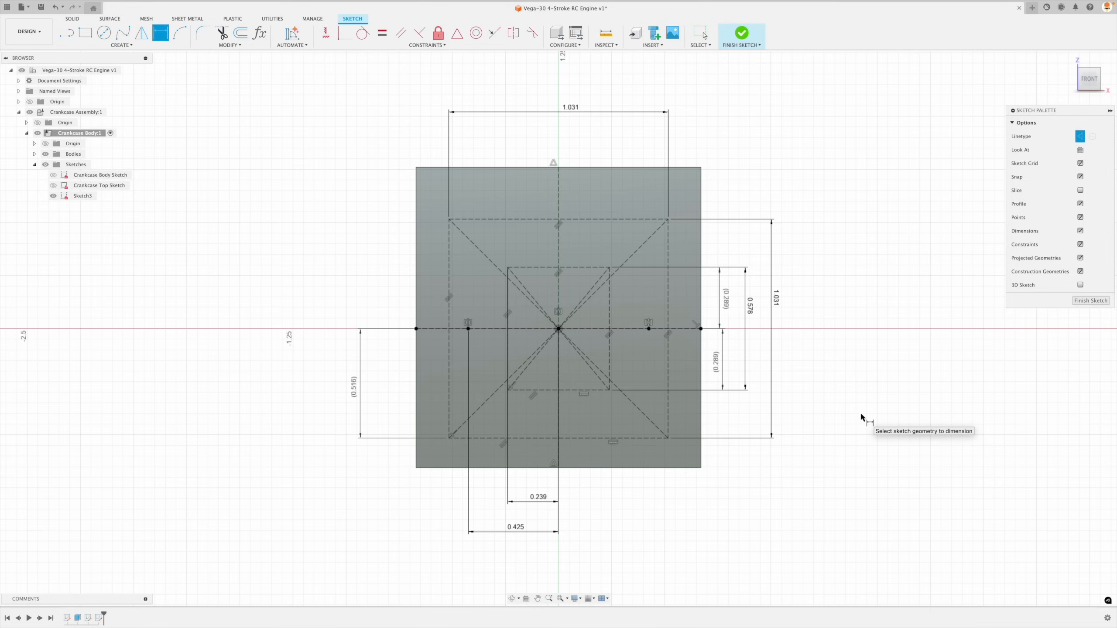
click(1088, 302)
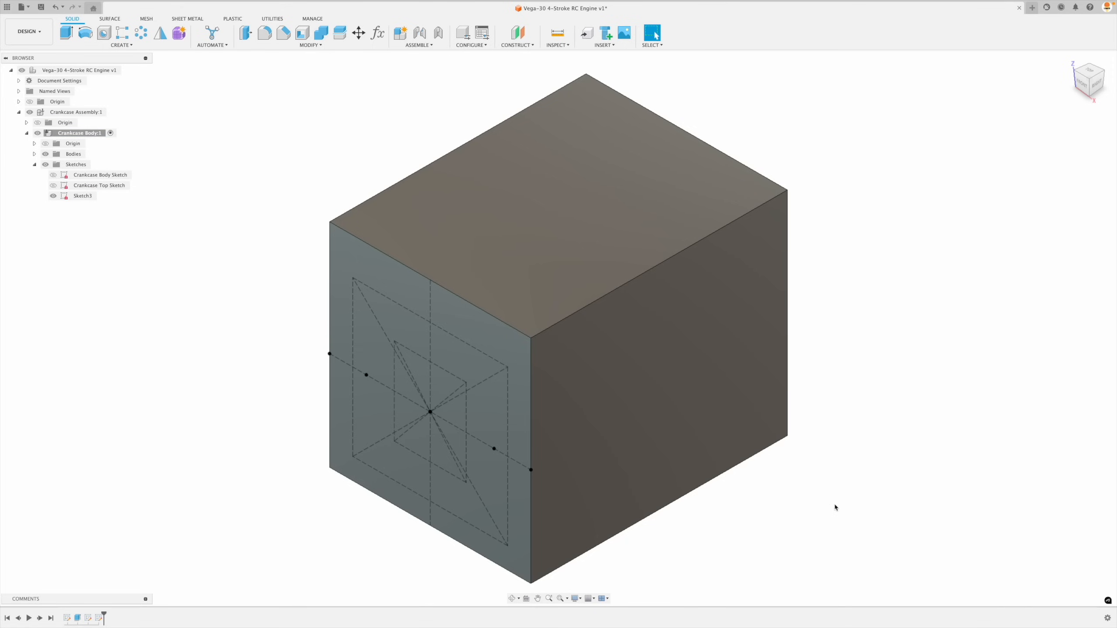
Step: Rename the front face sketch as "Crankcase Front Sketch"
scroll(858, 519, down, 3)
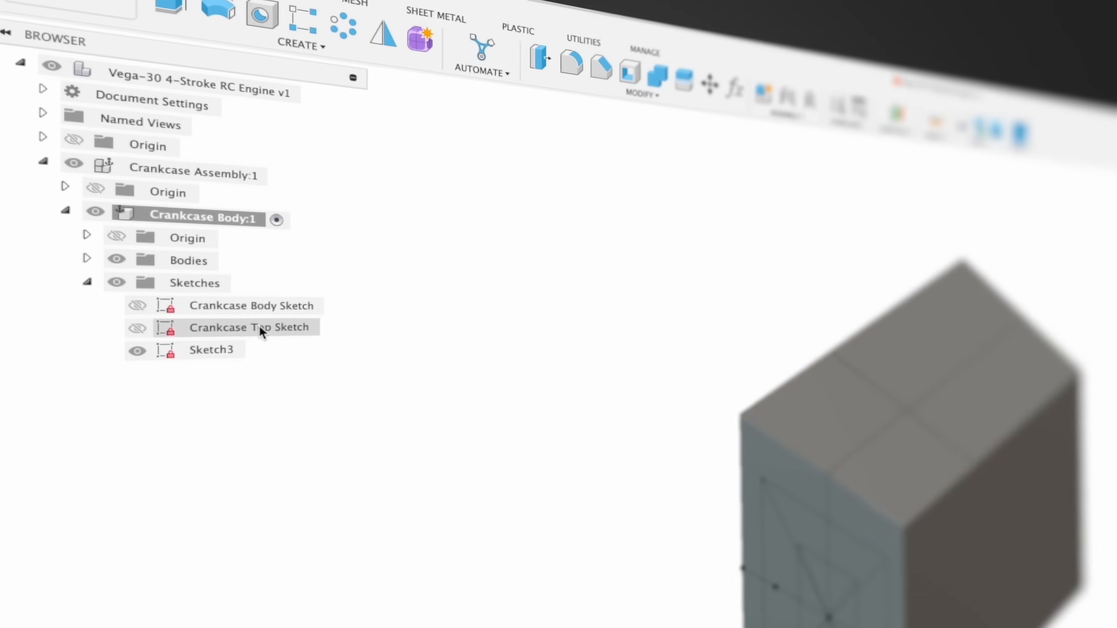
click(150, 256)
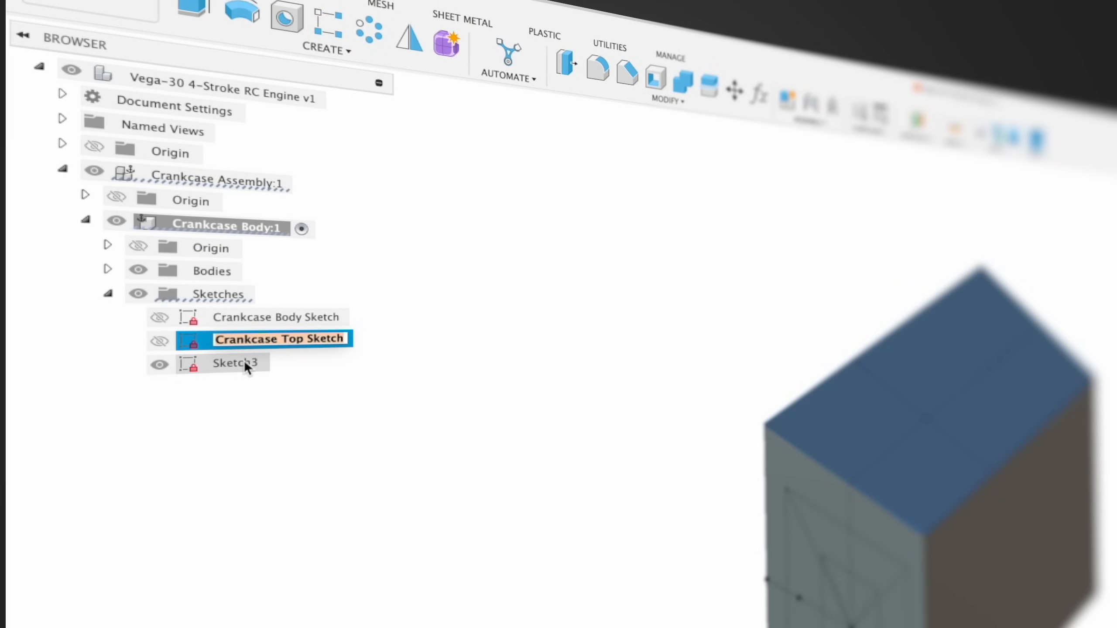
click(105, 274)
double_click(248, 369)
text(Crankcase Top Sketch)
double_click(288, 361)
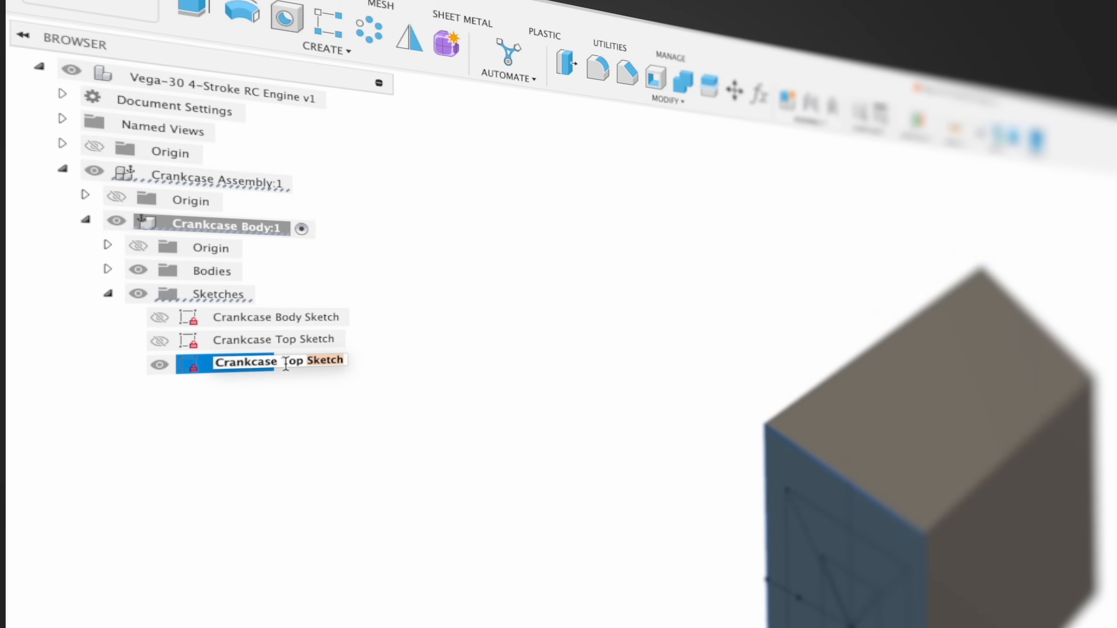
text(Front)
key(Return)
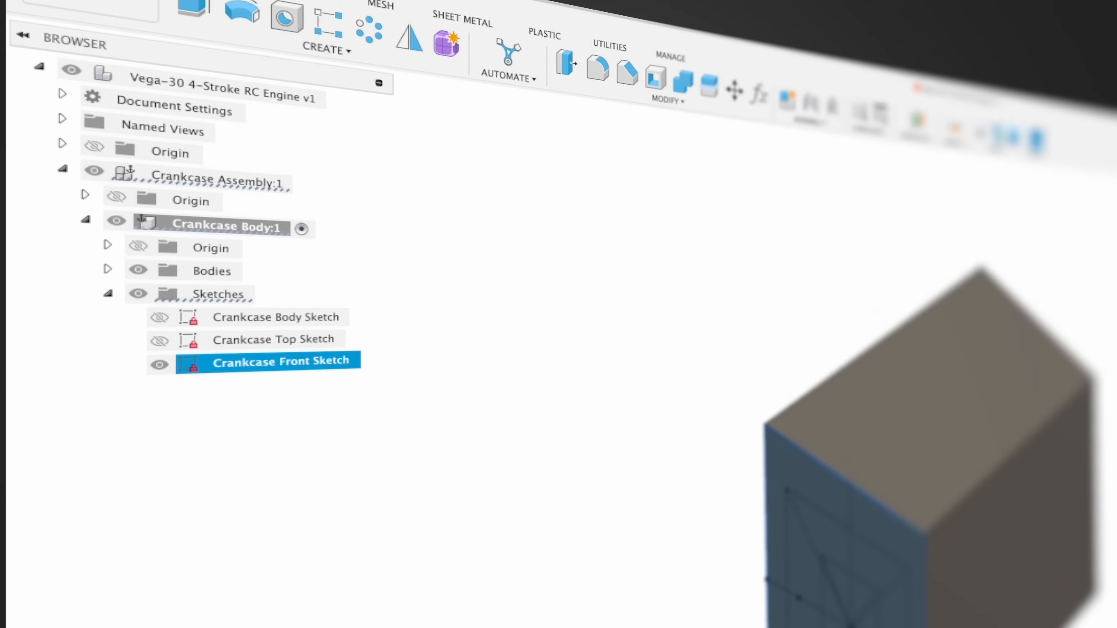
click(281, 387)
Step: Start a new sketch on the block's back face
mouse_move(631, 143)
shift+middle_down()
mouse_move(773, 162)
mouse_move(768, 200)
mouse_move(547, 353)
shift+middle_up()
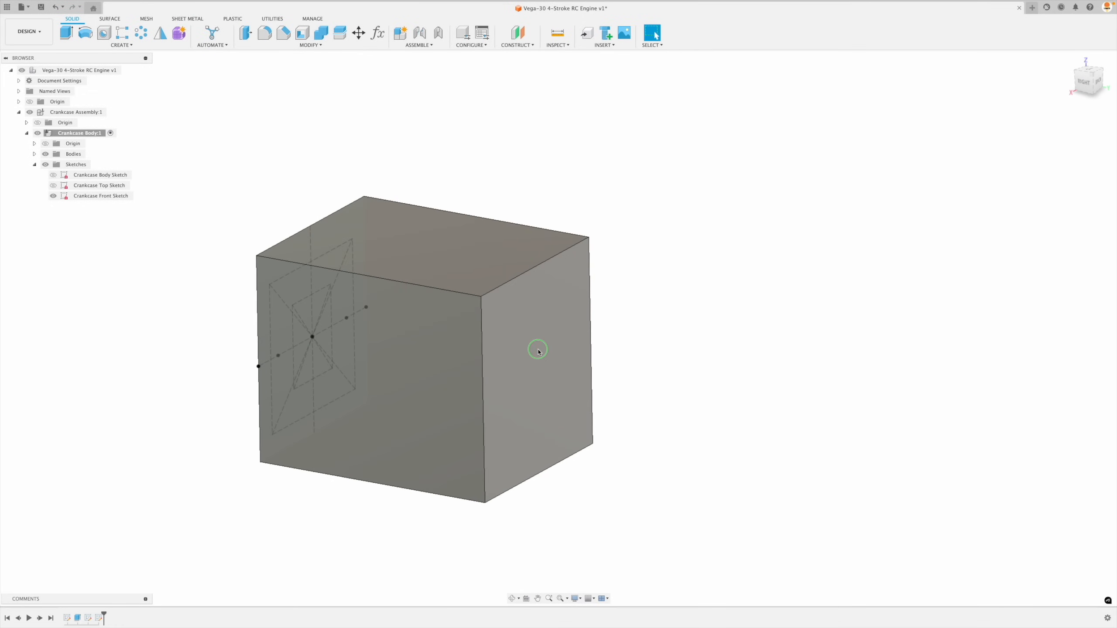
right_click(539, 352)
click(540, 419)
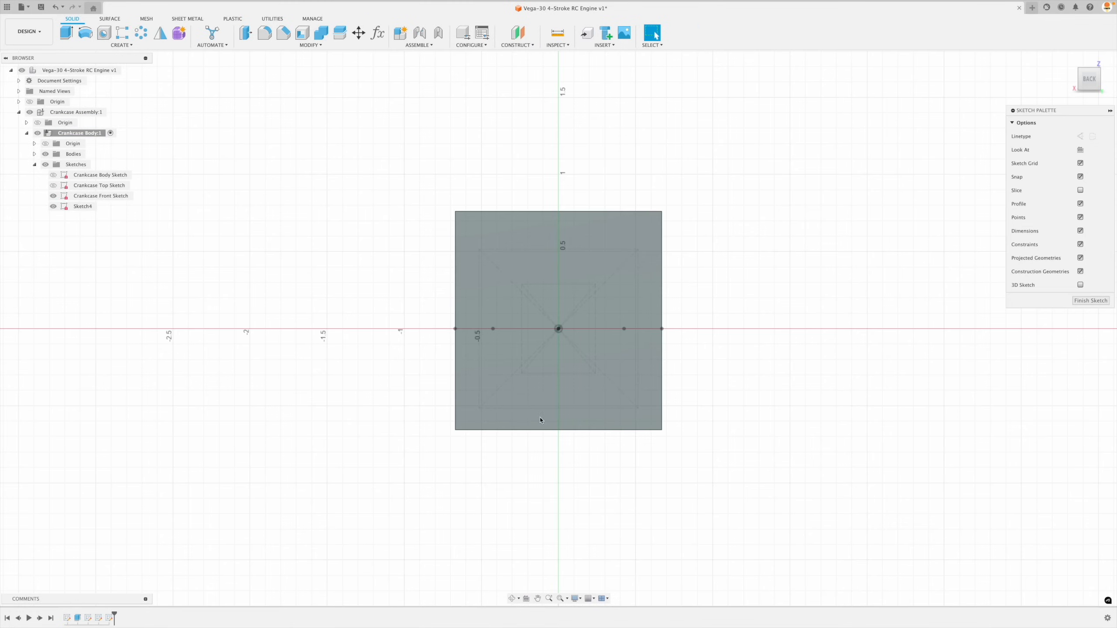
Step: Project the front sketch's center point and two corners of its outer rectangle into the back face sketch
shift+middle_drag(242, 124, 225, 106)
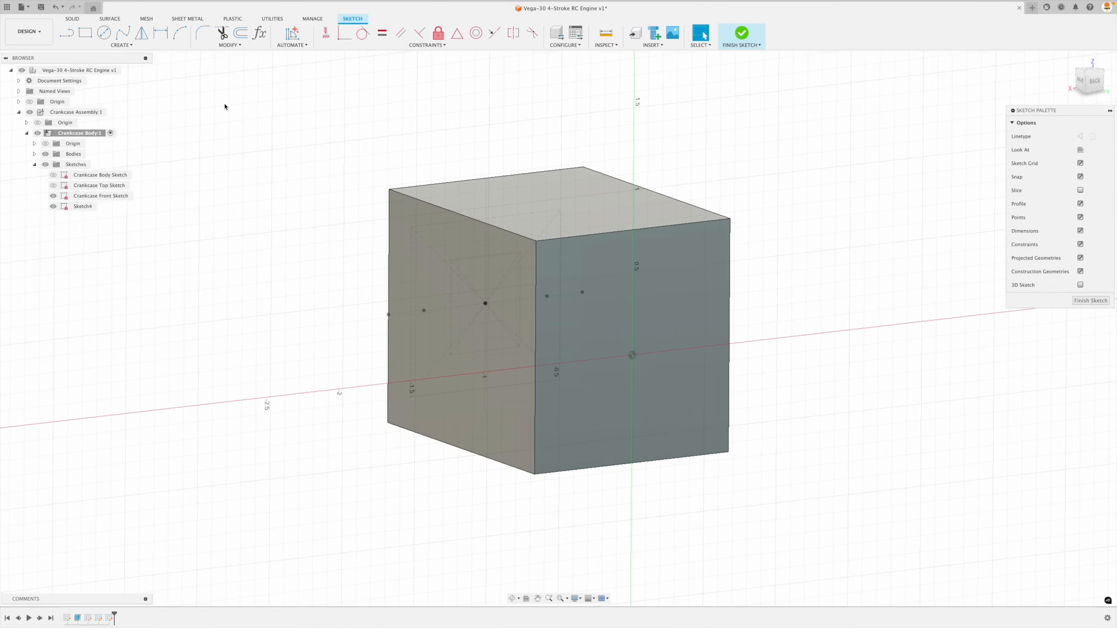
key(p)
shift+middle_drag(269, 200, 466, 314)
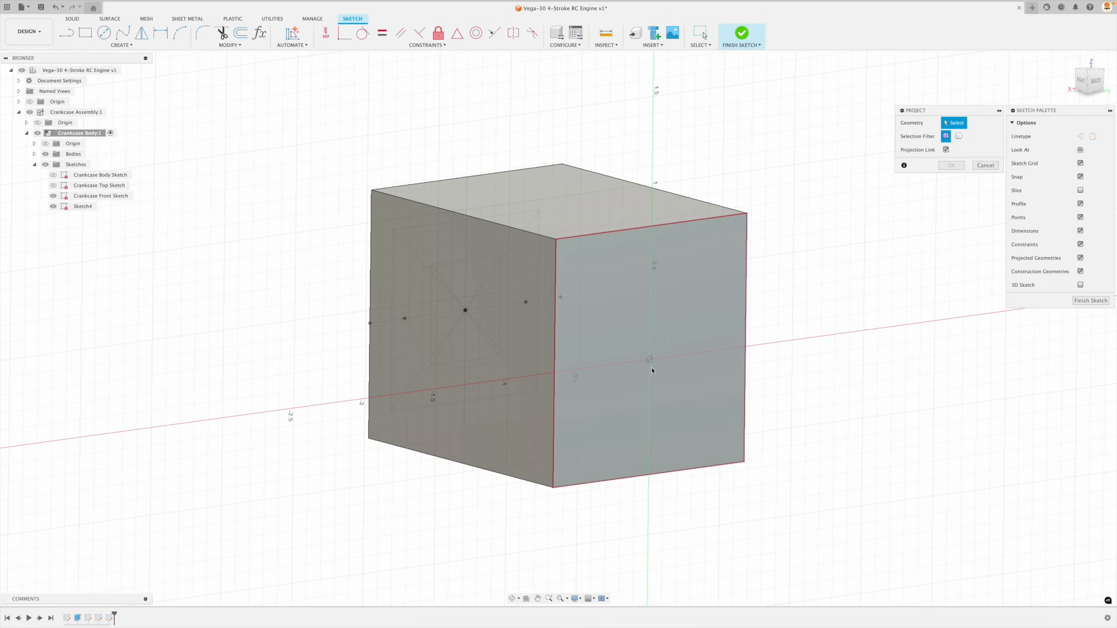
shift+middle_drag(652, 362, 659, 361)
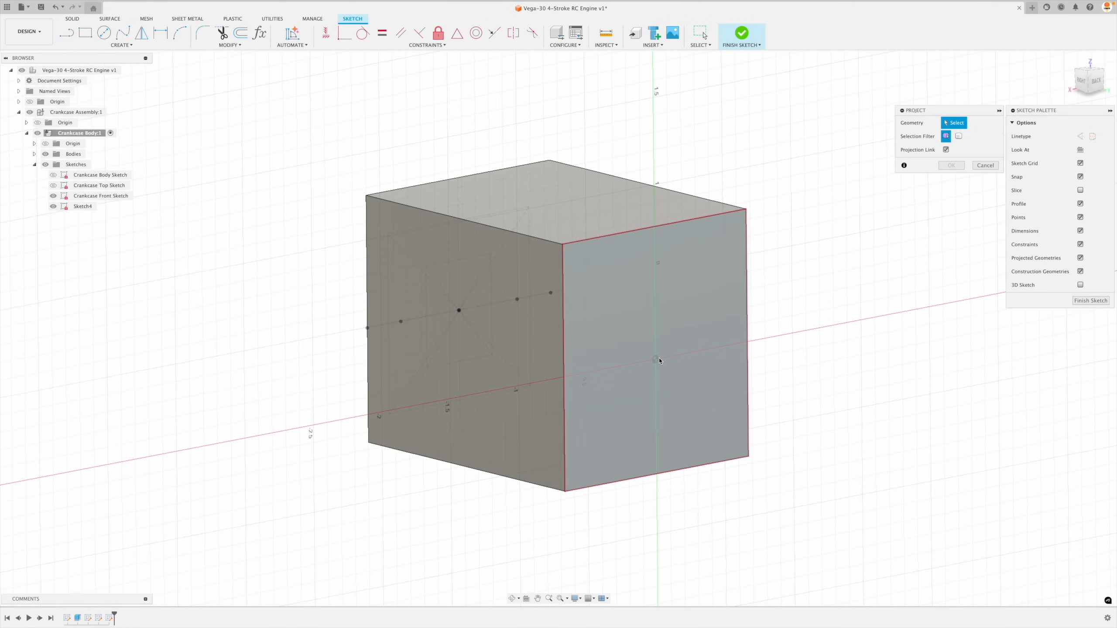
click(655, 363)
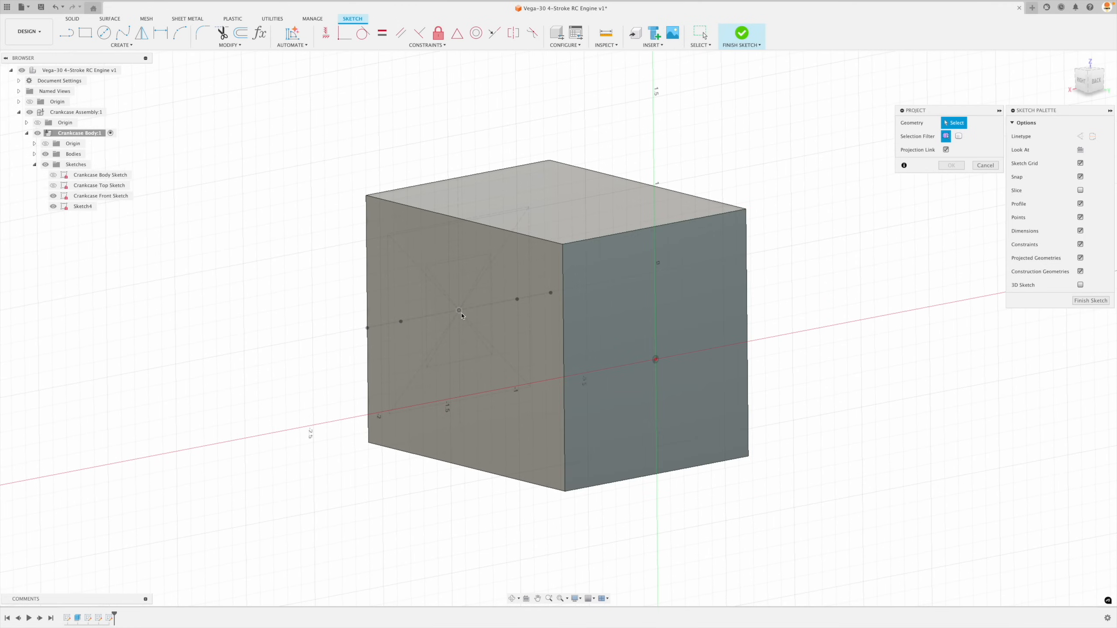
shift+middle_drag(414, 351, 412, 346)
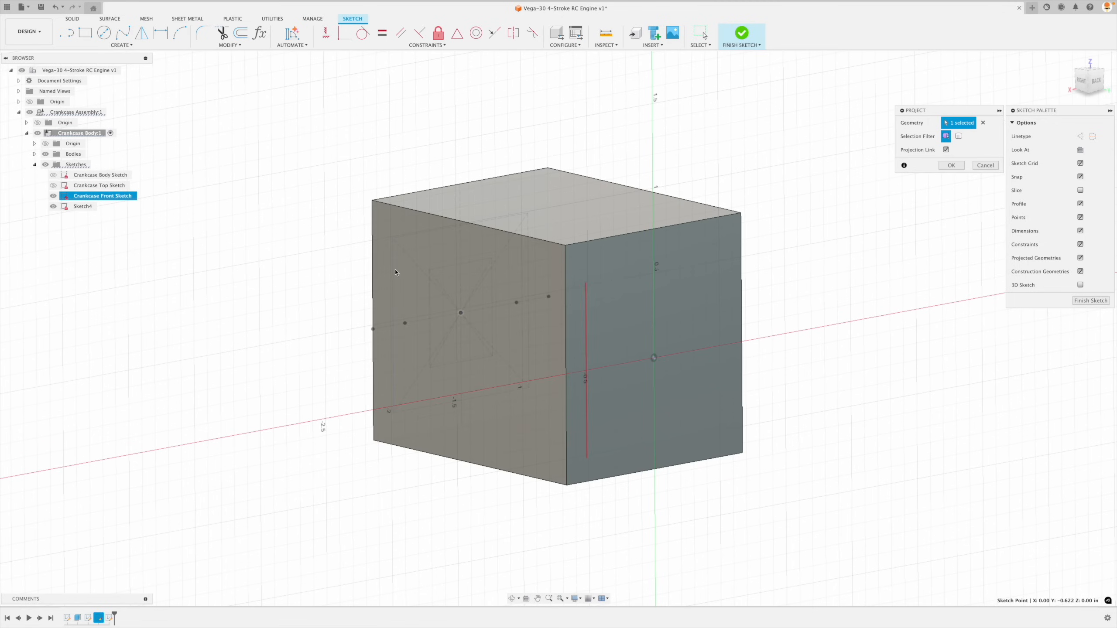
click(392, 240)
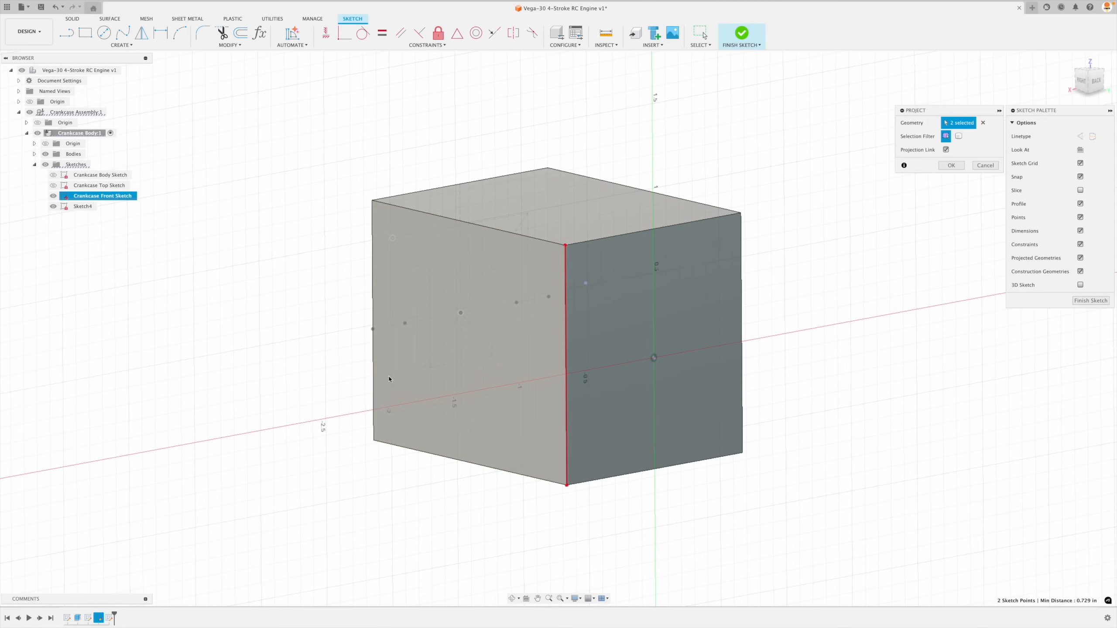
click(394, 414)
Step: Project the outer rectangle's remaining two corners into the back face sketch, then finish the sketch
shift+middle_drag(488, 407, 491, 423)
click(521, 375)
click(523, 192)
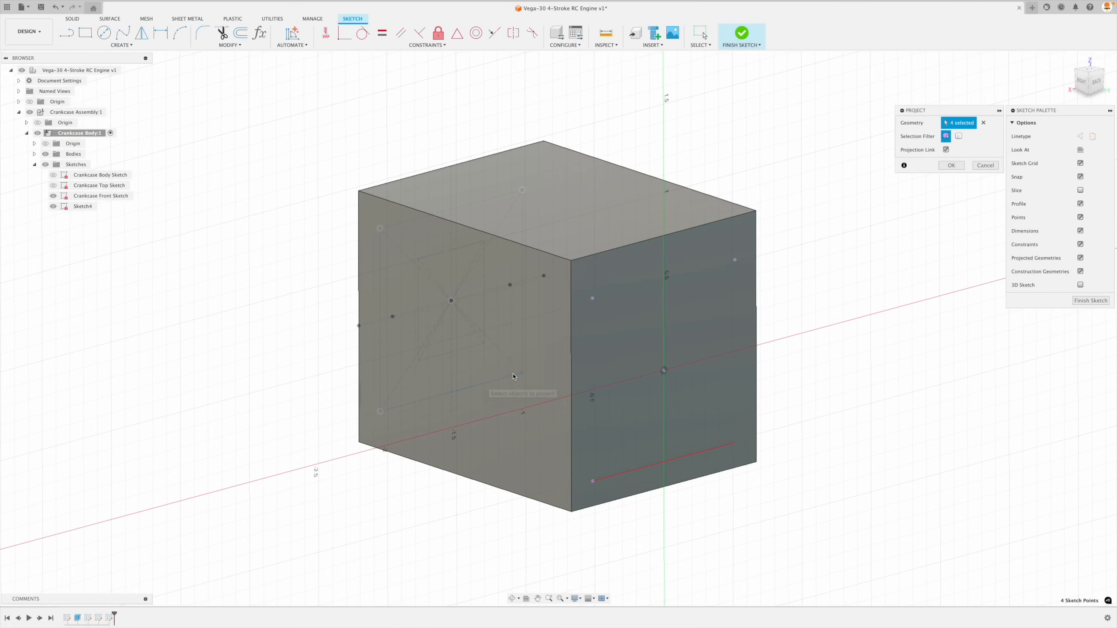
shift+middle_drag(721, 289, 813, 294)
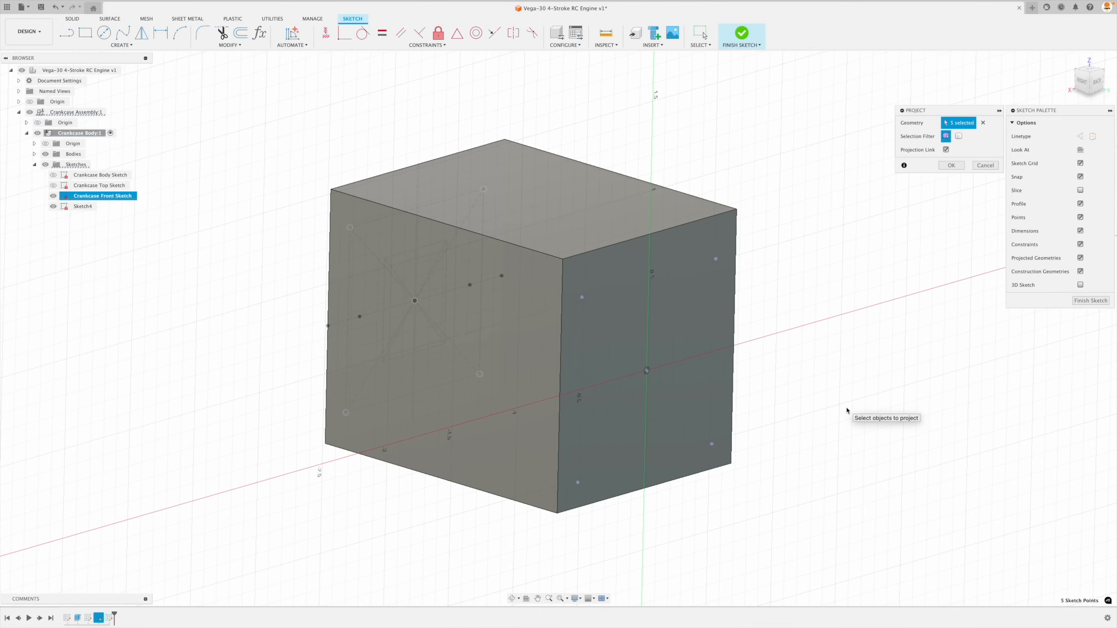
shift+scroll(847, 410, left, 3)
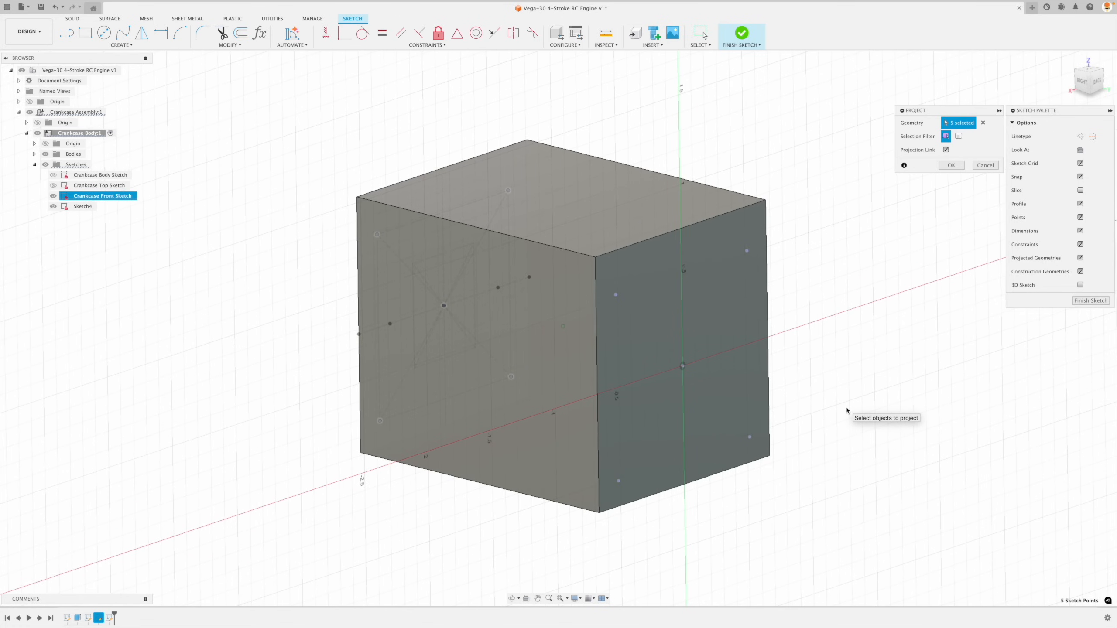
shift+scroll(846, 411, left, 3)
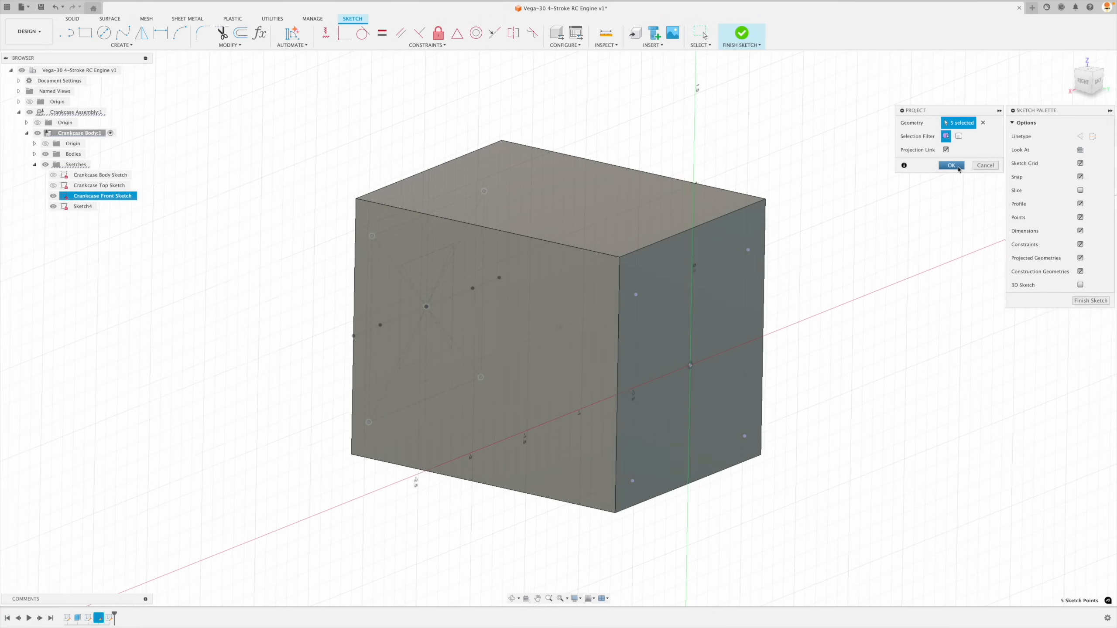
click(957, 168)
shift+scroll(937, 190, left, 2)
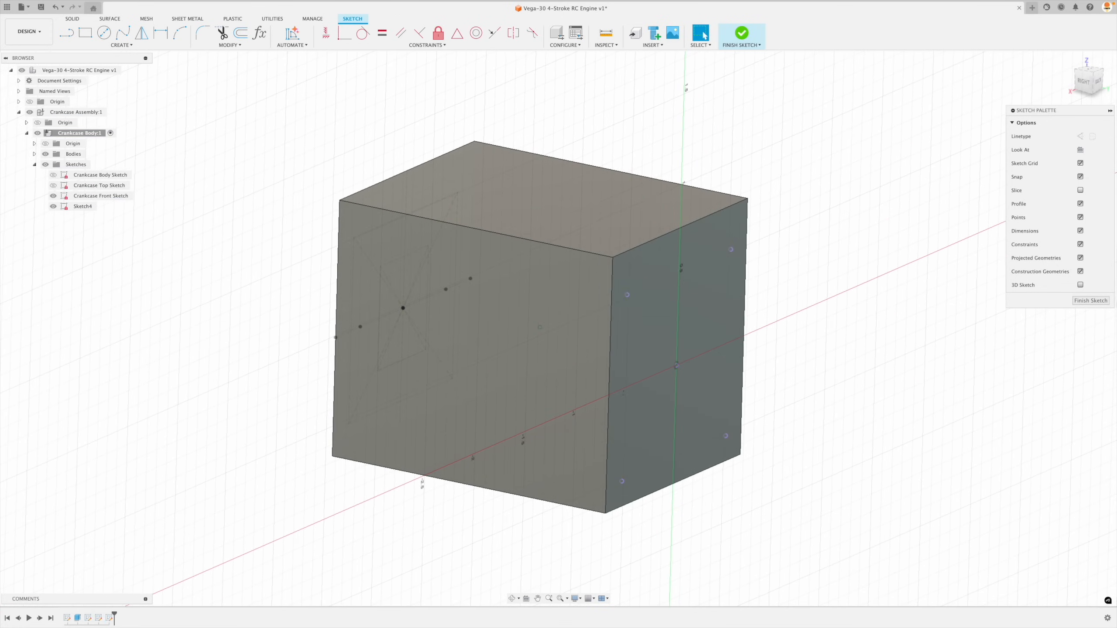
click(1091, 300)
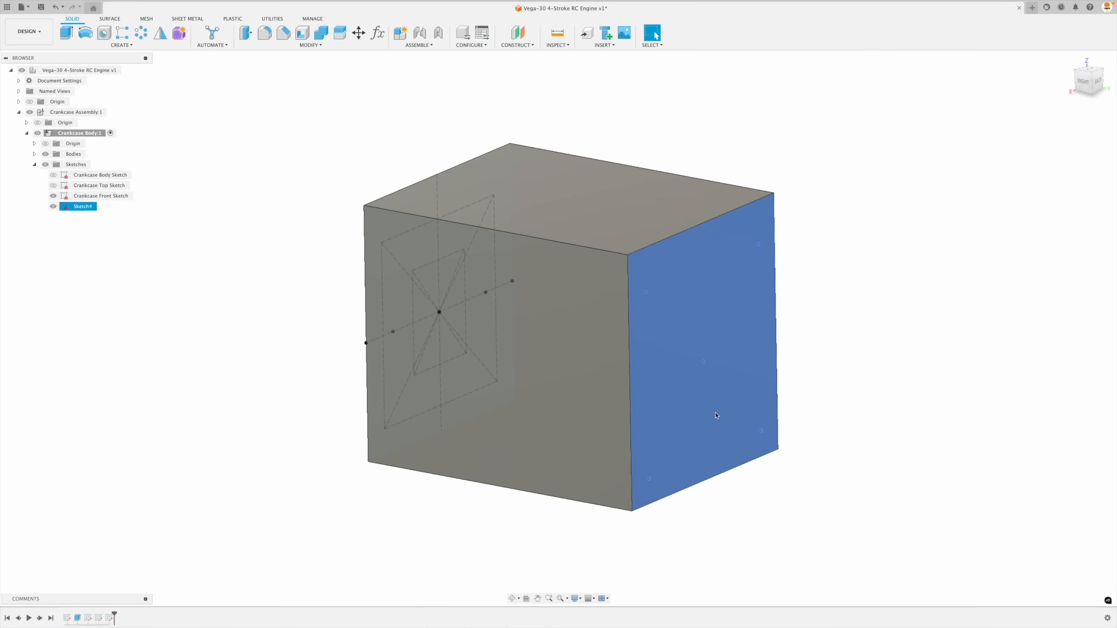
Step: Rename the back face sketch as "Crankcase Back Sketch"
click(95, 197)
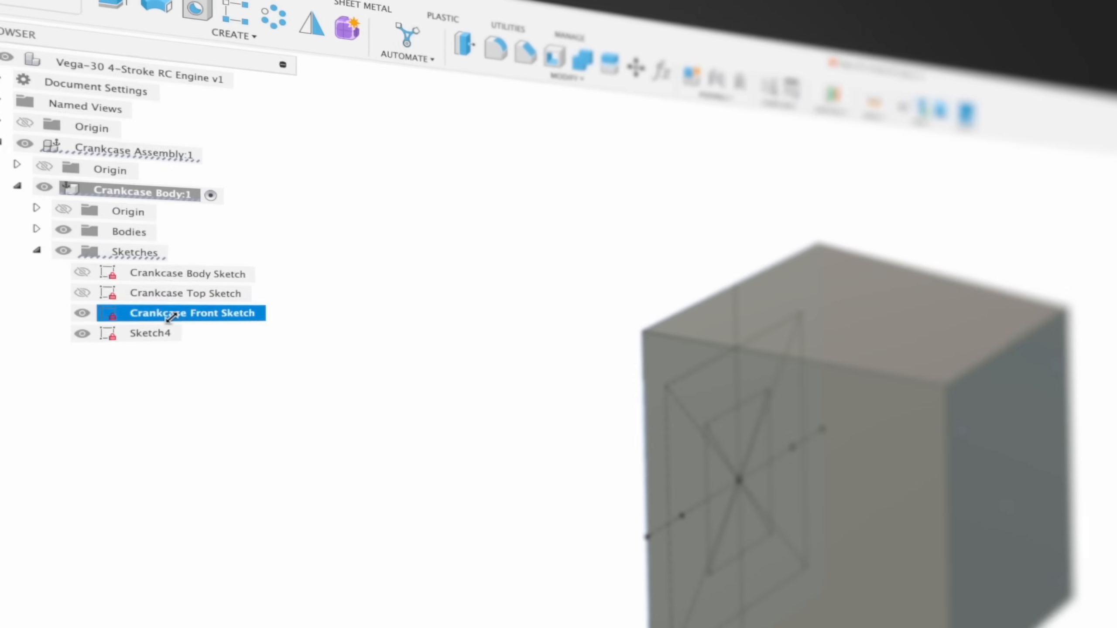
click(167, 313)
key(super+c)
click(143, 332)
click(149, 331)
key(super+v)
double_click(292, 384)
text(Back)
key(Return)
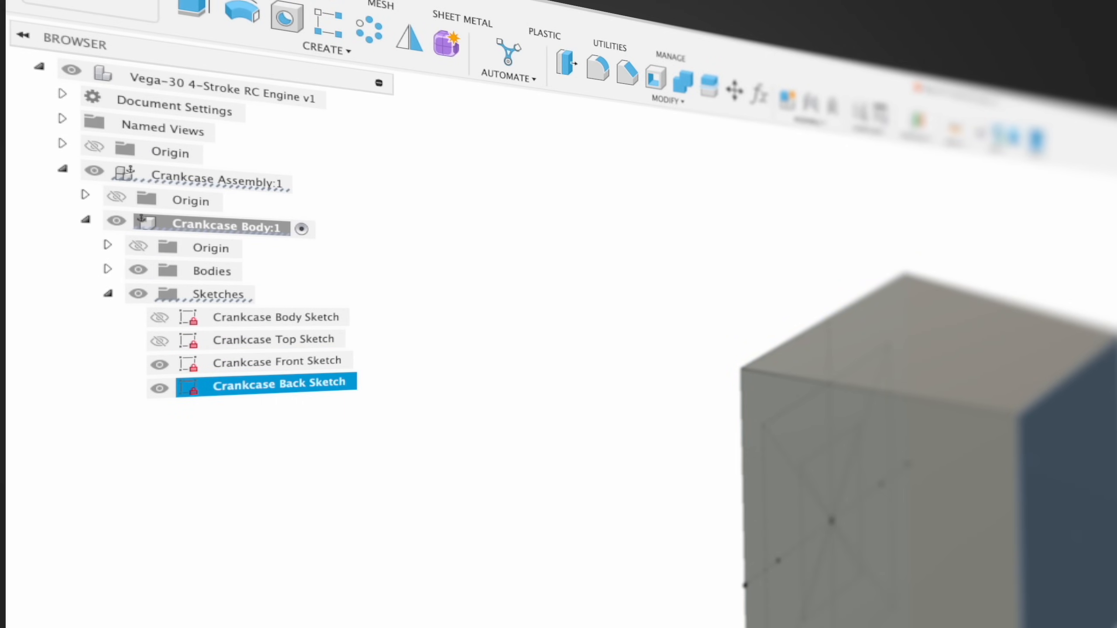
click(314, 445)
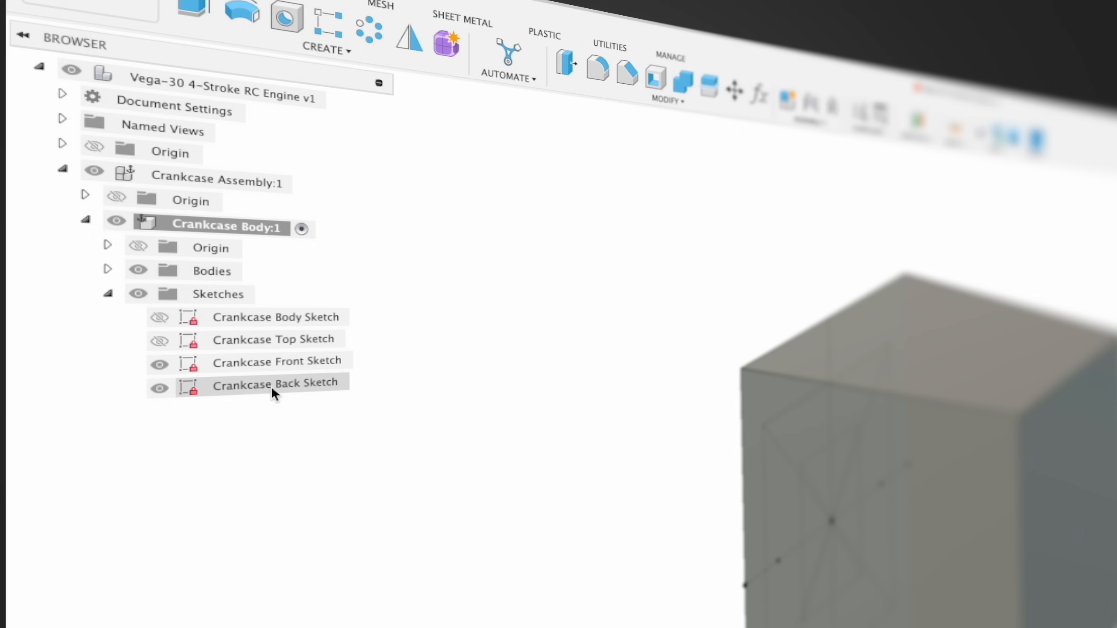
click(283, 388)
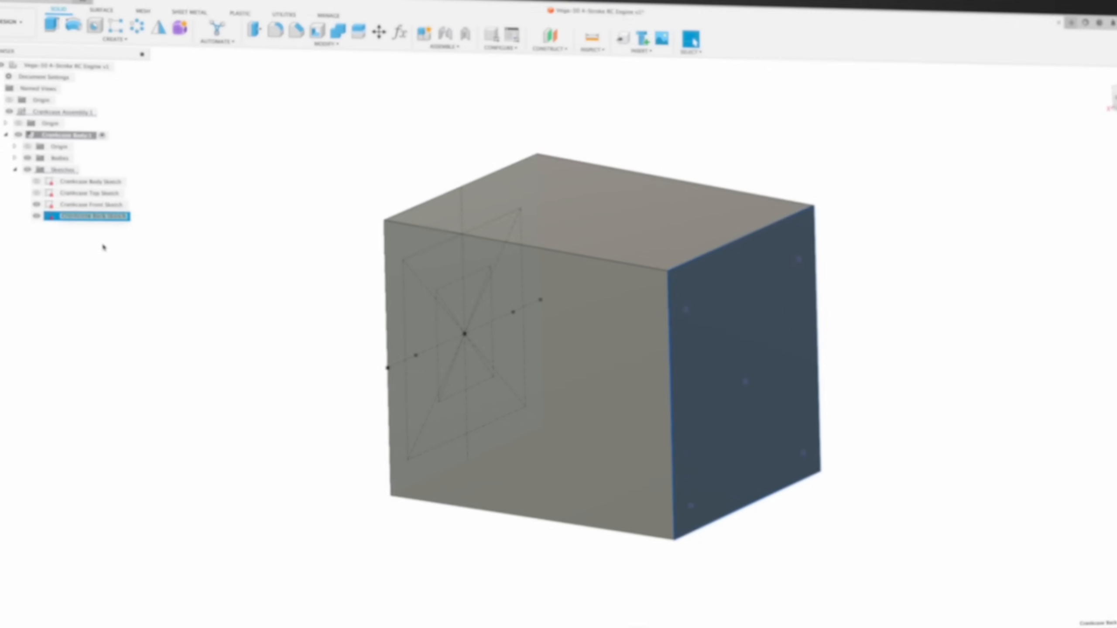
click(284, 390)
double_click(107, 210)
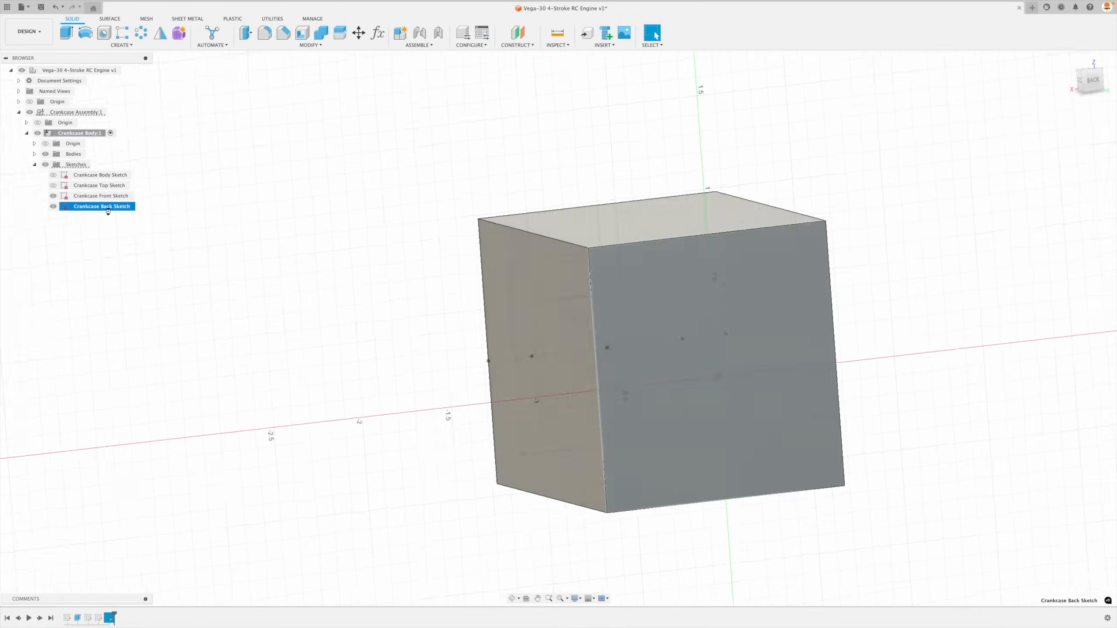
click(1082, 301)
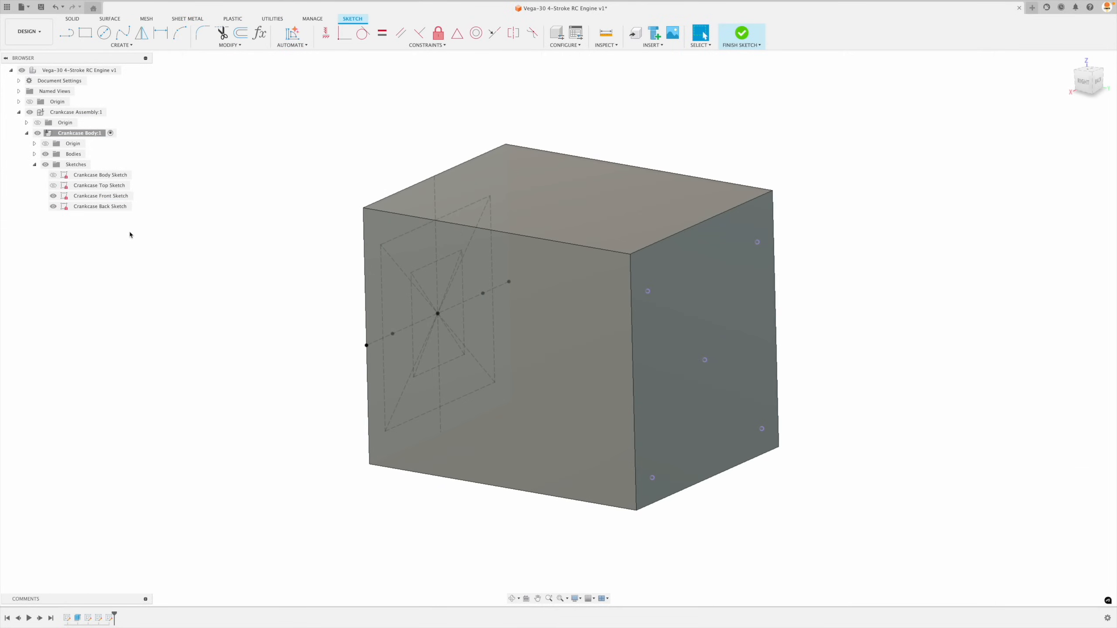
click(96, 206)
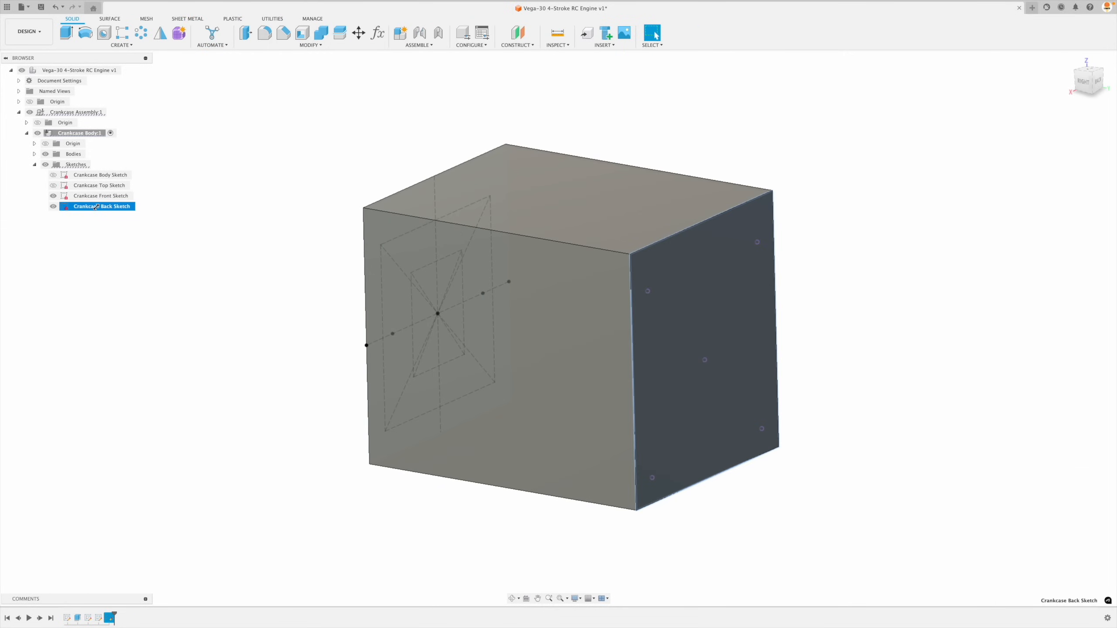
click(171, 242)
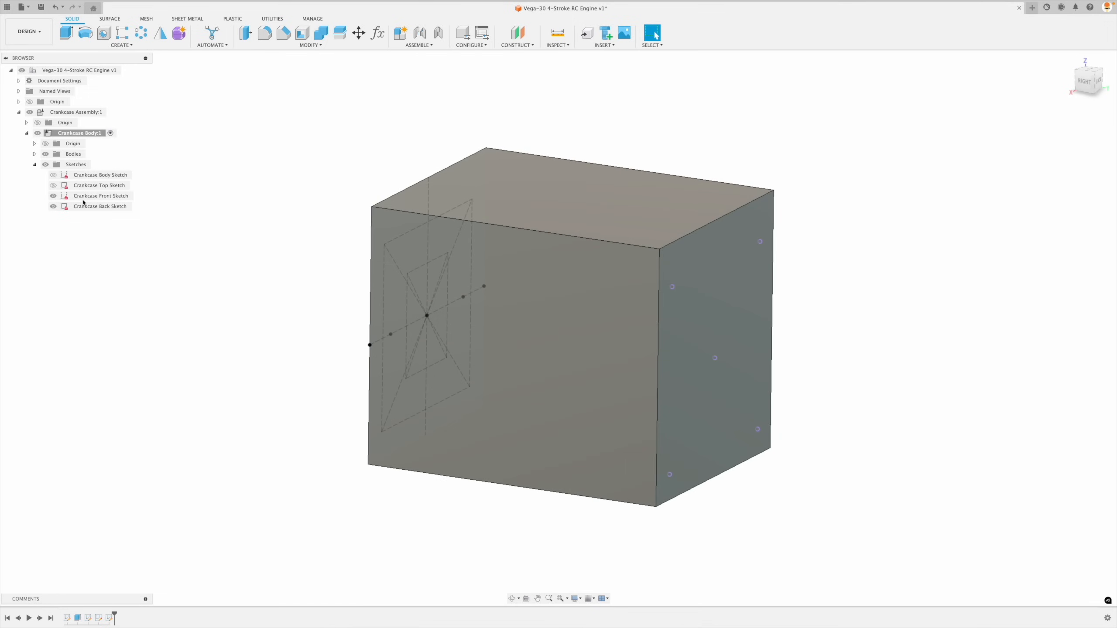
Step: Show the Crankcase Top Sketch and start a new sketch on the block's bottom face
click(57, 187)
click(53, 186)
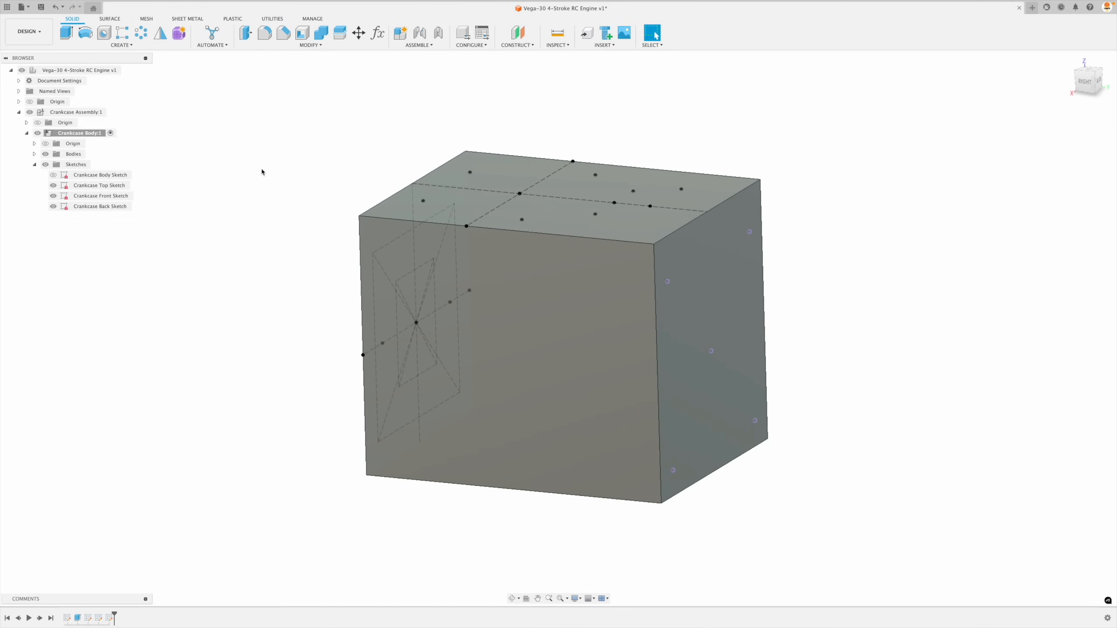
shift+middle_drag(132, 52, 599, 421)
right_click(599, 420)
click(610, 486)
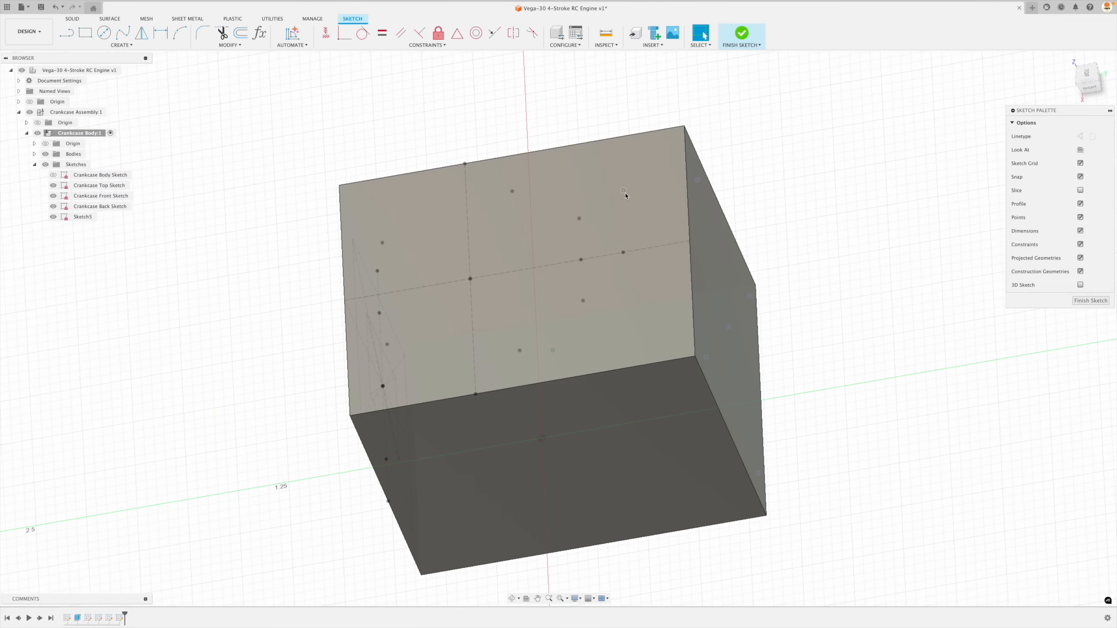
Step: Start projecting geometry into the bottom face sketch and make sure the Select Through selection filter is enabled
mouse_move(627, 197)
shift+middle_down()
mouse_move(873, 361)
mouse_move(840, 503)
mouse_move(627, 246)
shift+middle_up()
key(p)
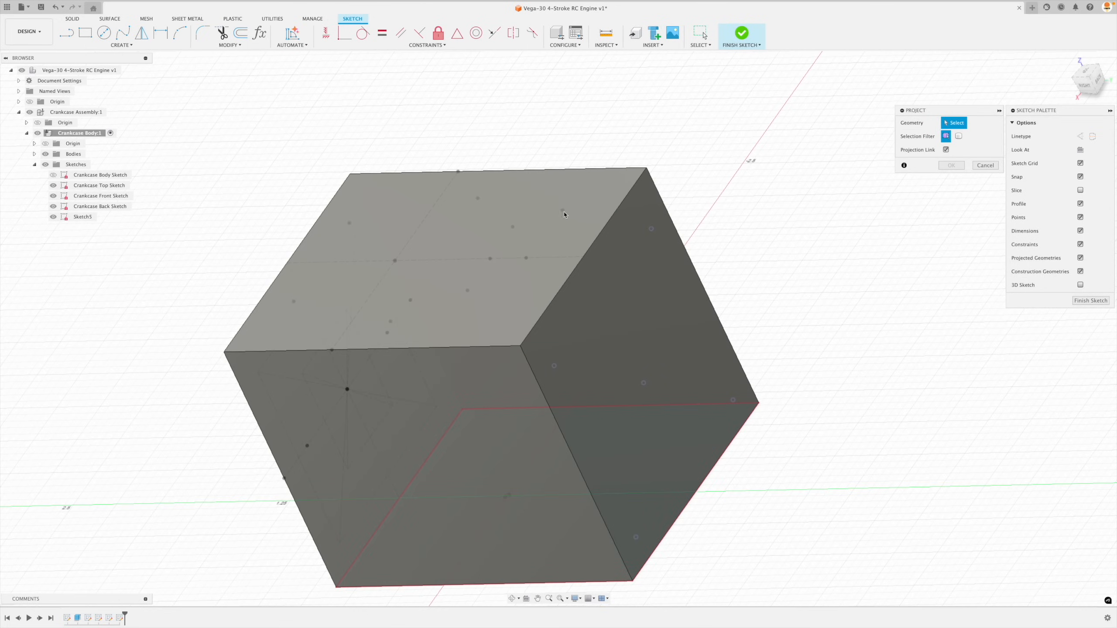
shift+middle_drag(563, 214, 698, 119)
shift+middle_drag(639, 189, 633, 82)
click(653, 76)
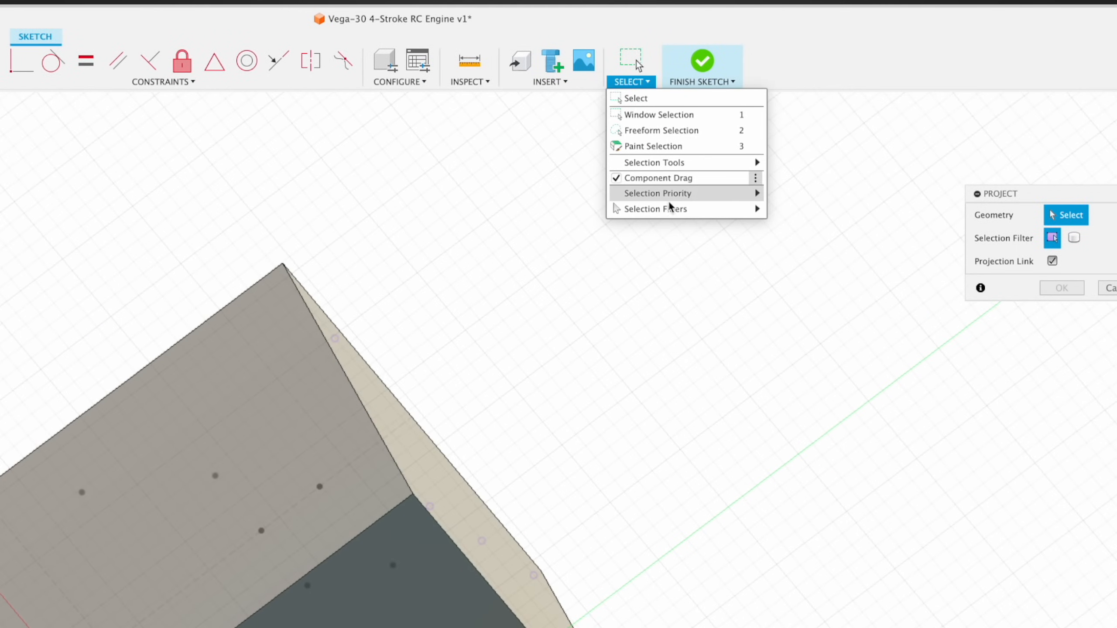
mouse_move(667, 209)
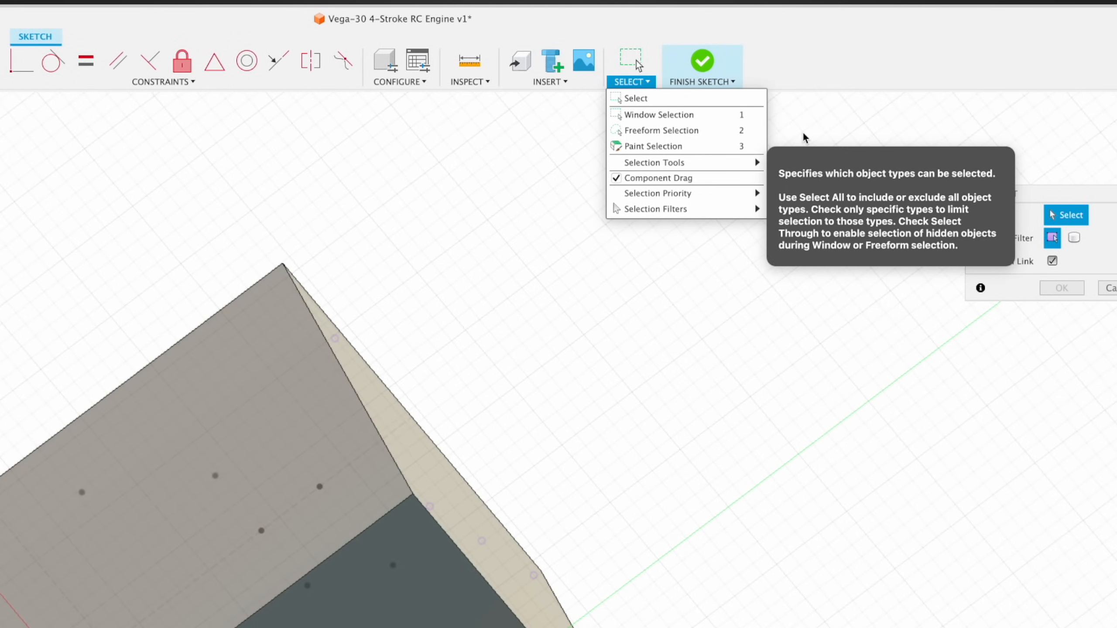
mouse_move(748, 209)
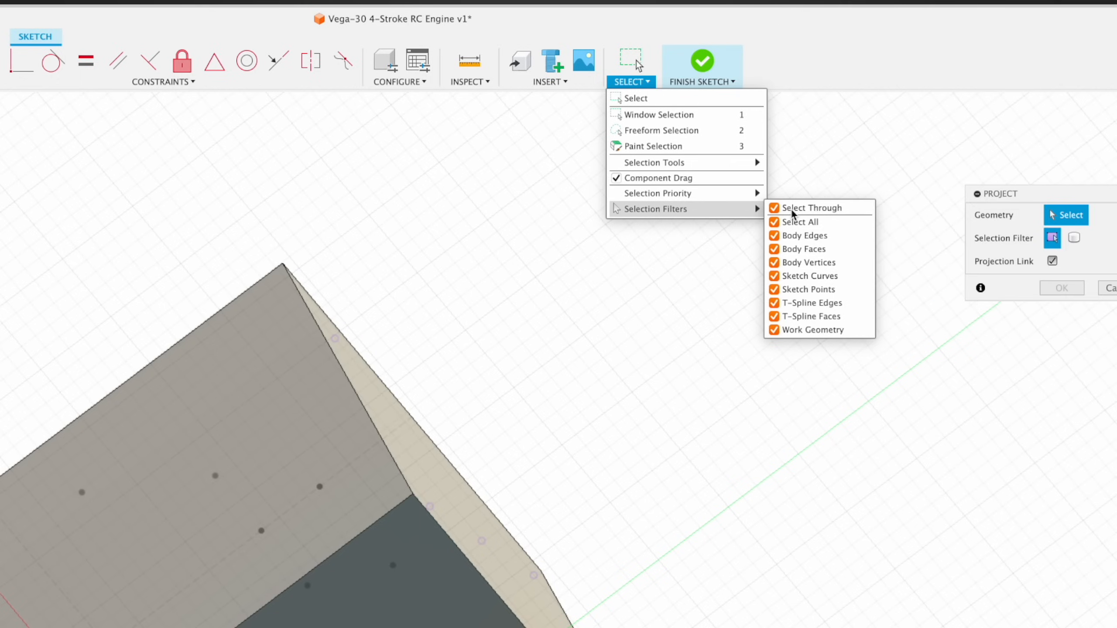
click(774, 209)
click(787, 209)
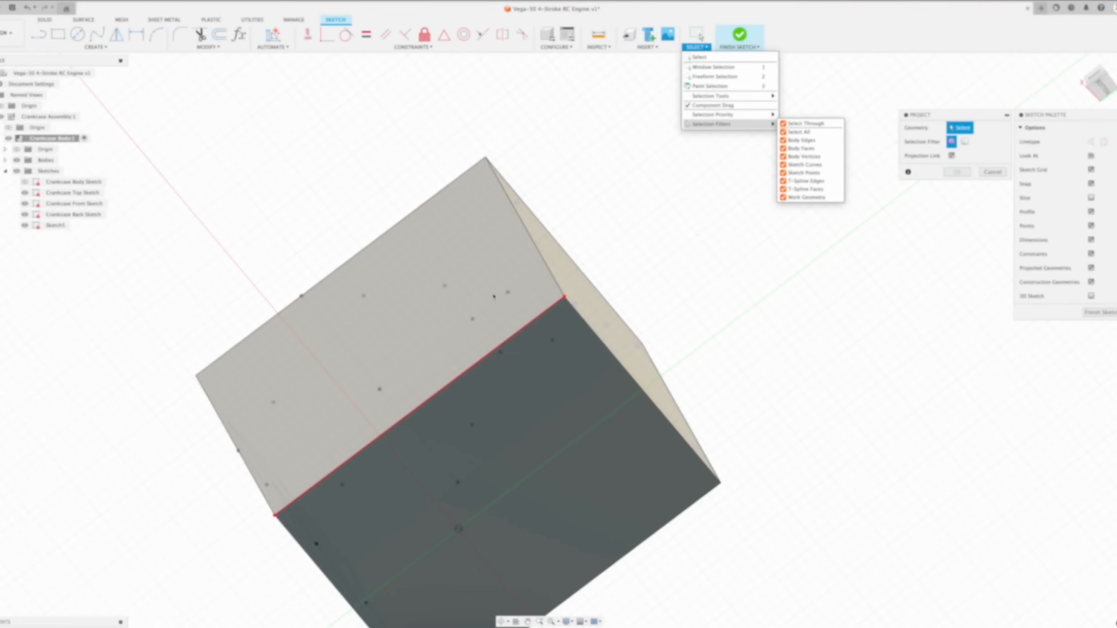
Step: Project the rearmost hole point of the Crankcase Top Sketch into the bottom face sketch, then finish the sketch
click(561, 326)
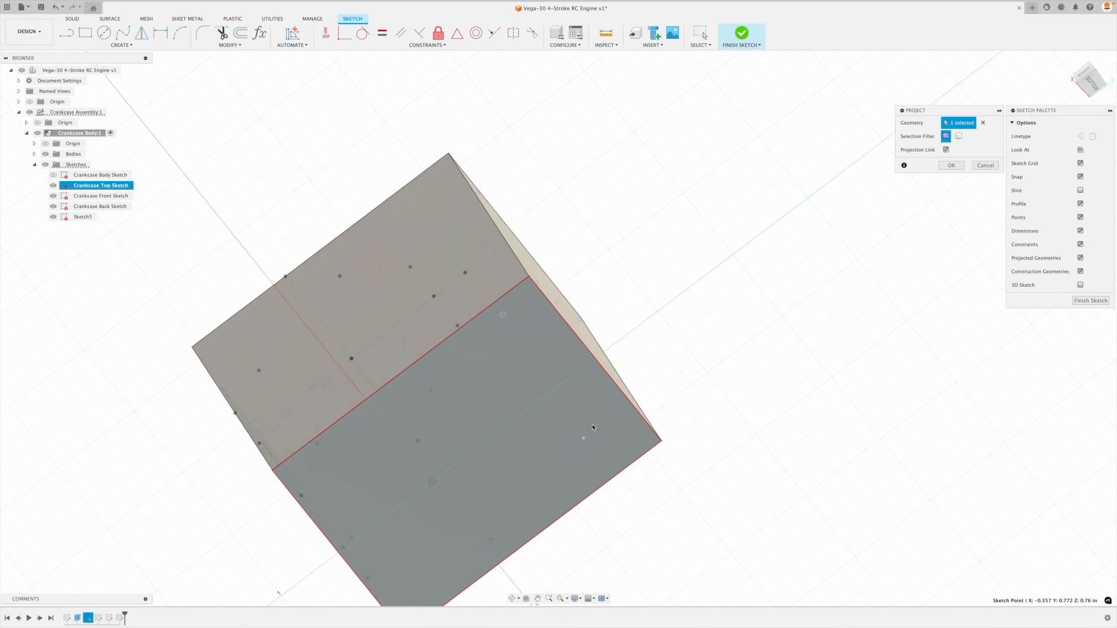
click(951, 165)
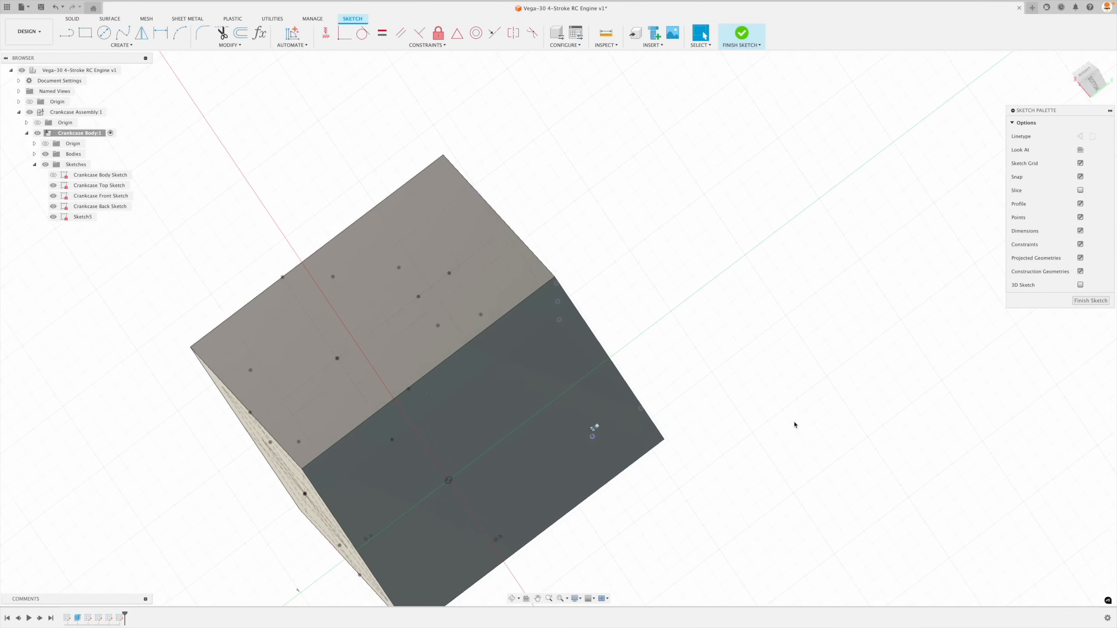
click(1093, 300)
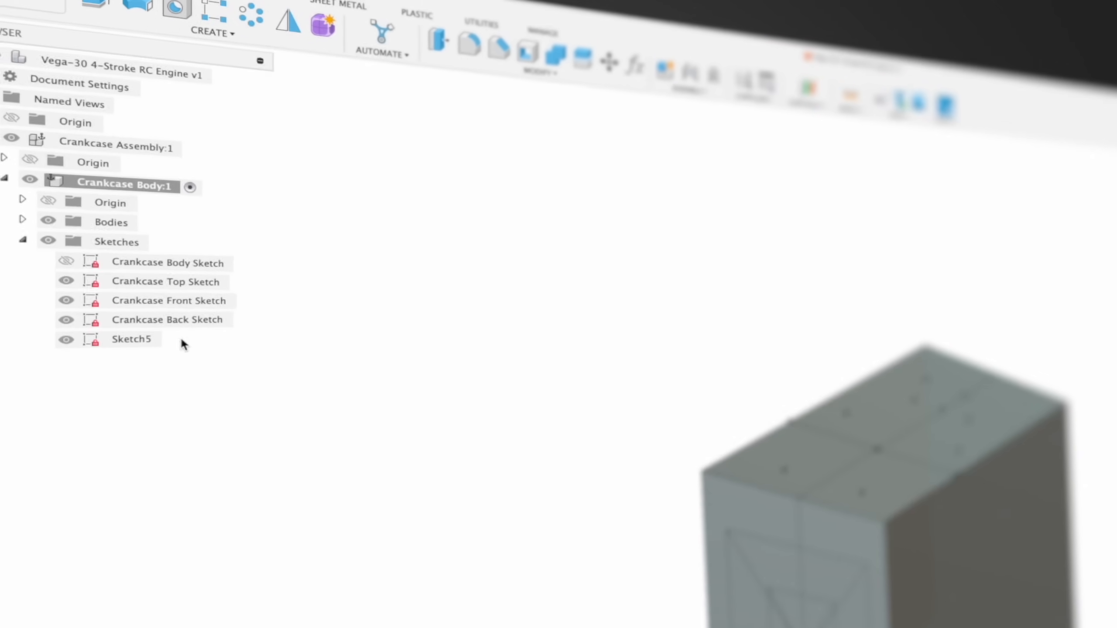
Step: Rename the bottom face sketch as "Crankcase Bottom Sketch"
click(148, 320)
click(148, 320)
key(ctrl+c)
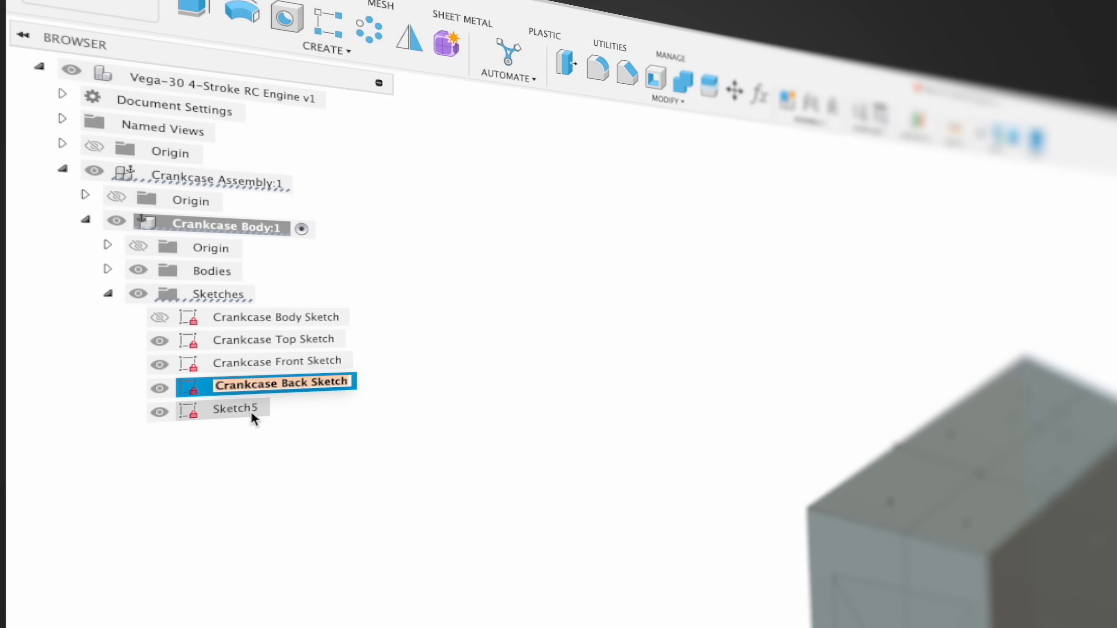
click(253, 418)
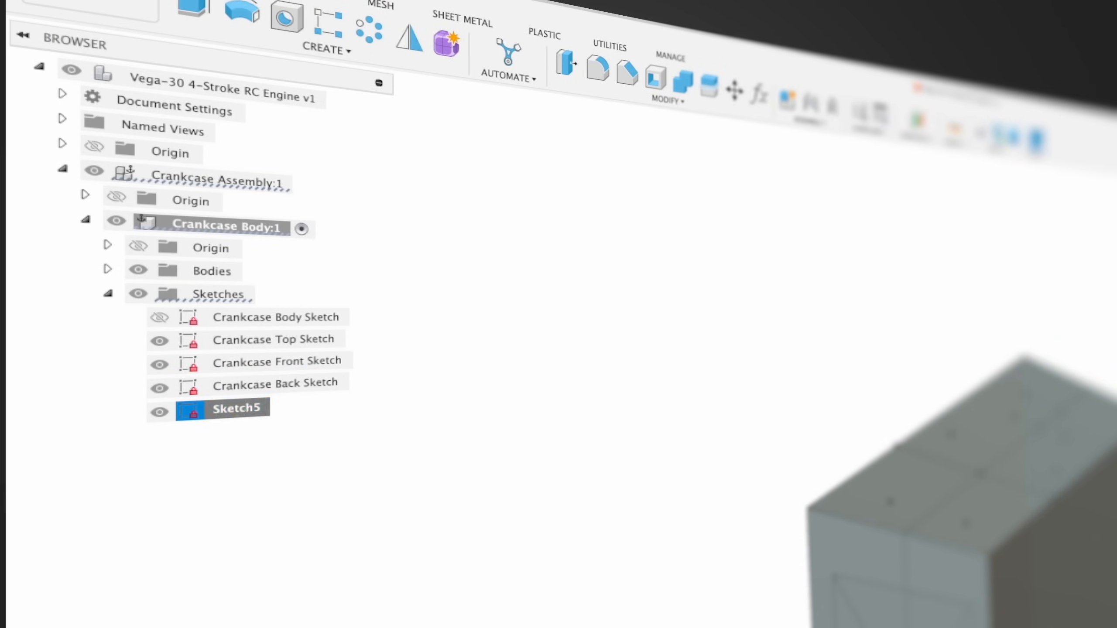
click(254, 418)
key(ctrl+v)
double_click(297, 404)
text(Bottom)
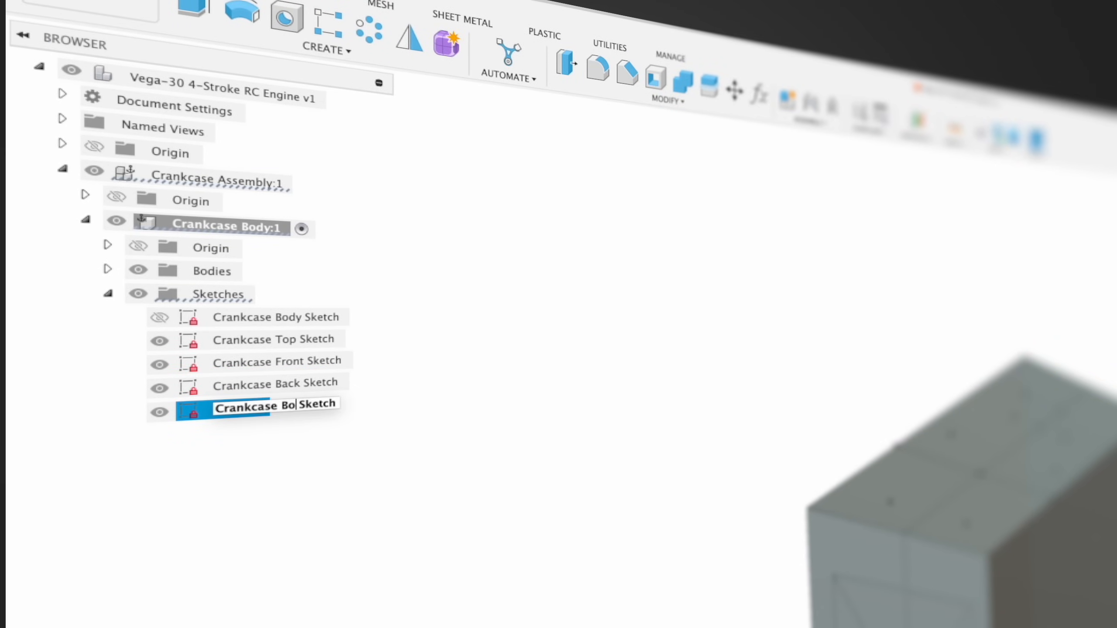
key(Return)
click(525, 523)
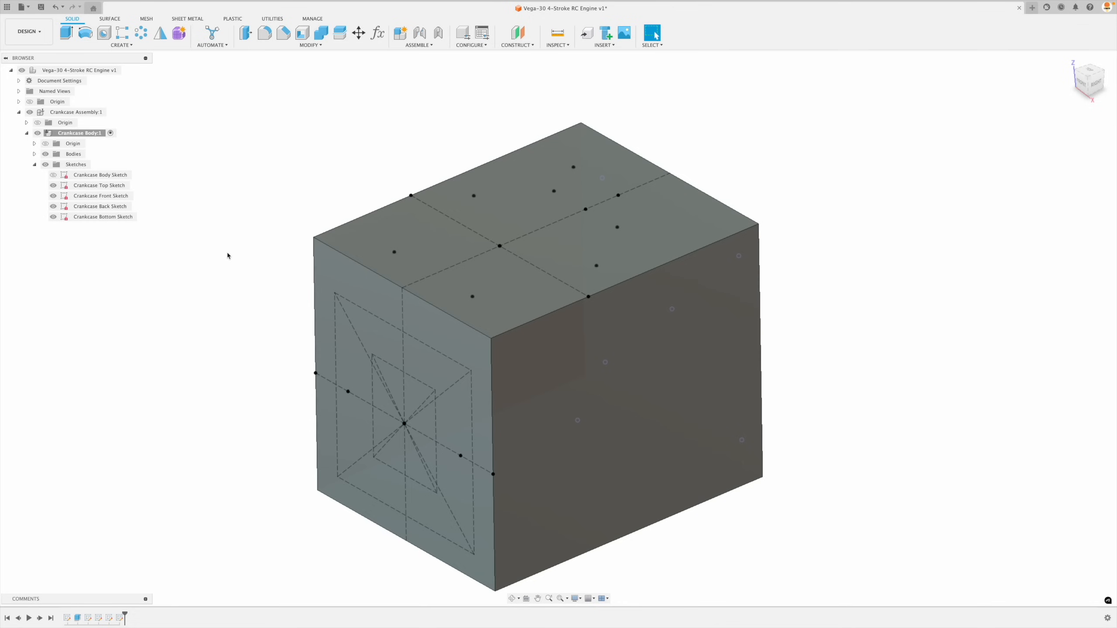
scroll(211, 263, down, 3)
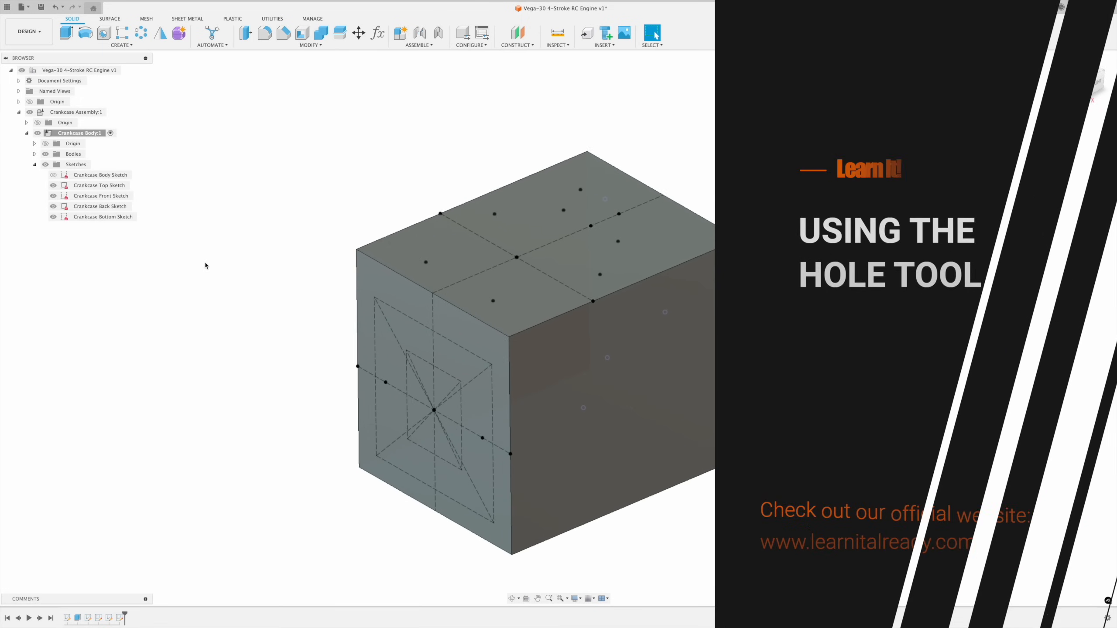
Step: Cut a 12 mm diameter hole through the whole block at the centre point of the Crankcase Front Sketch
click(54, 185)
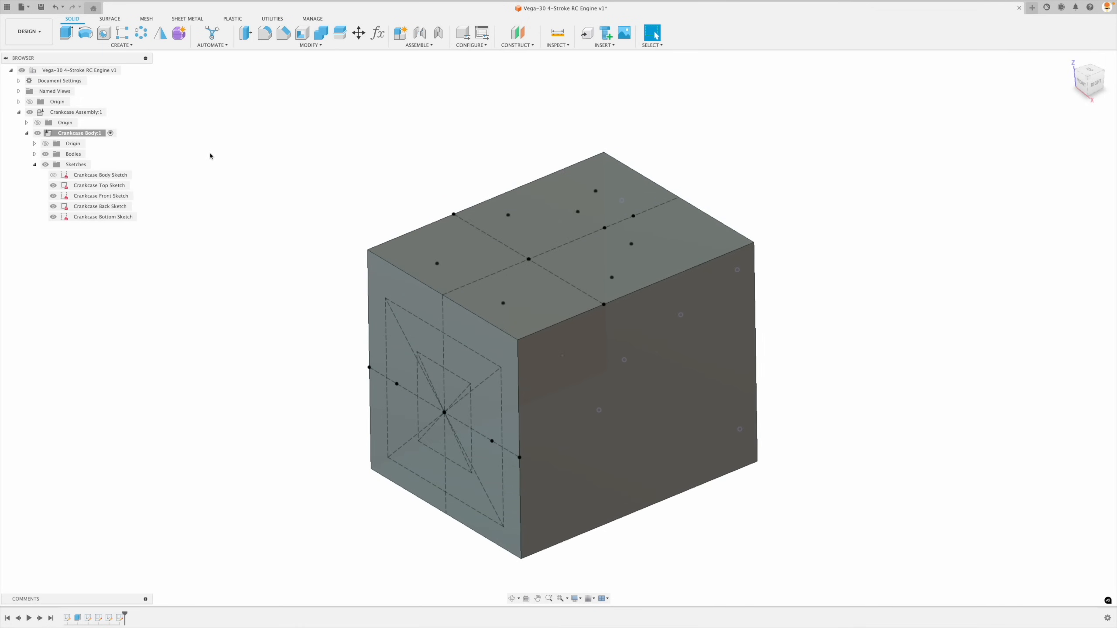
click(104, 33)
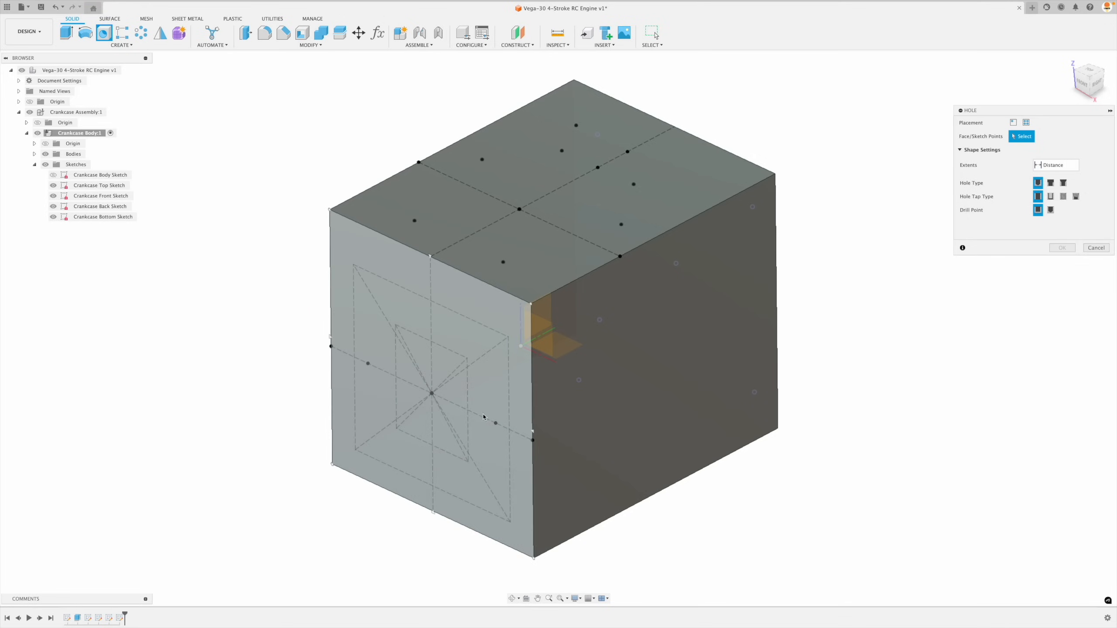
click(432, 395)
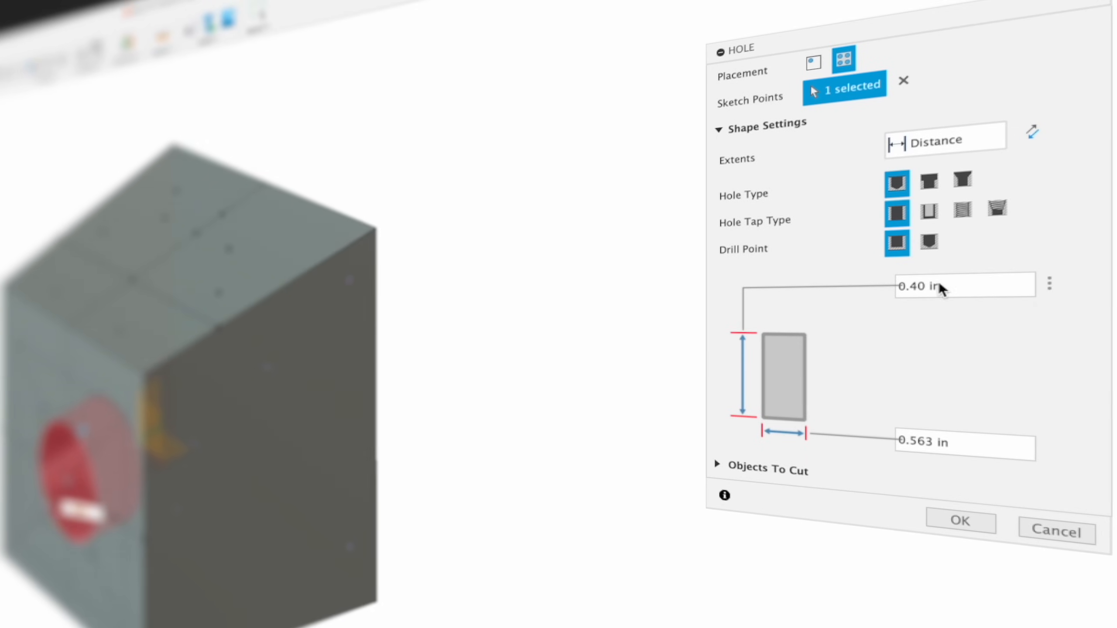
click(975, 446)
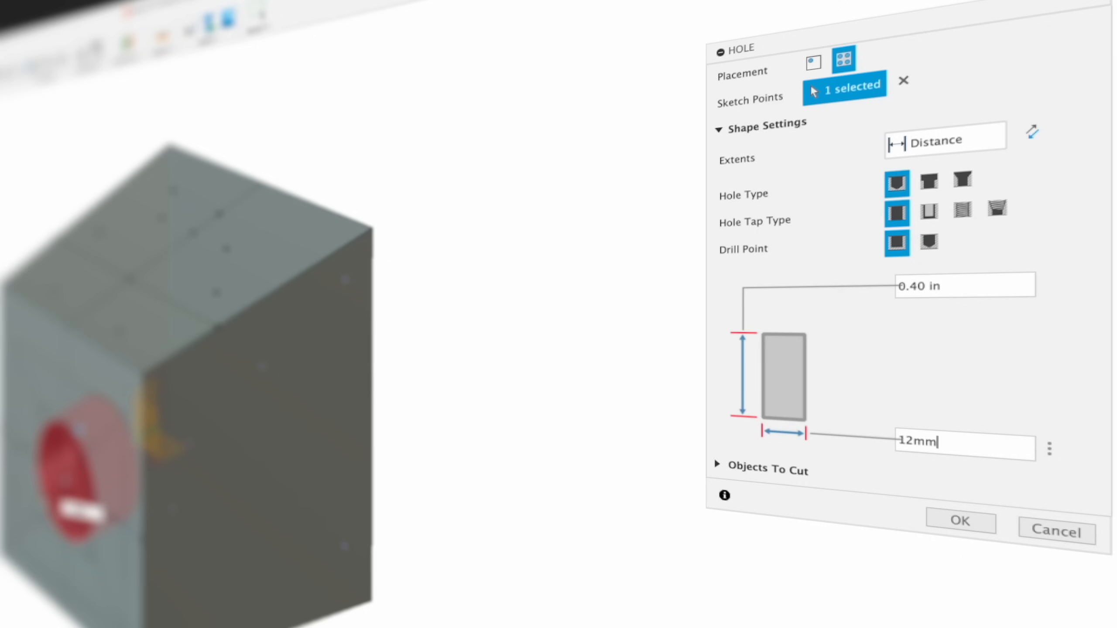
click(952, 140)
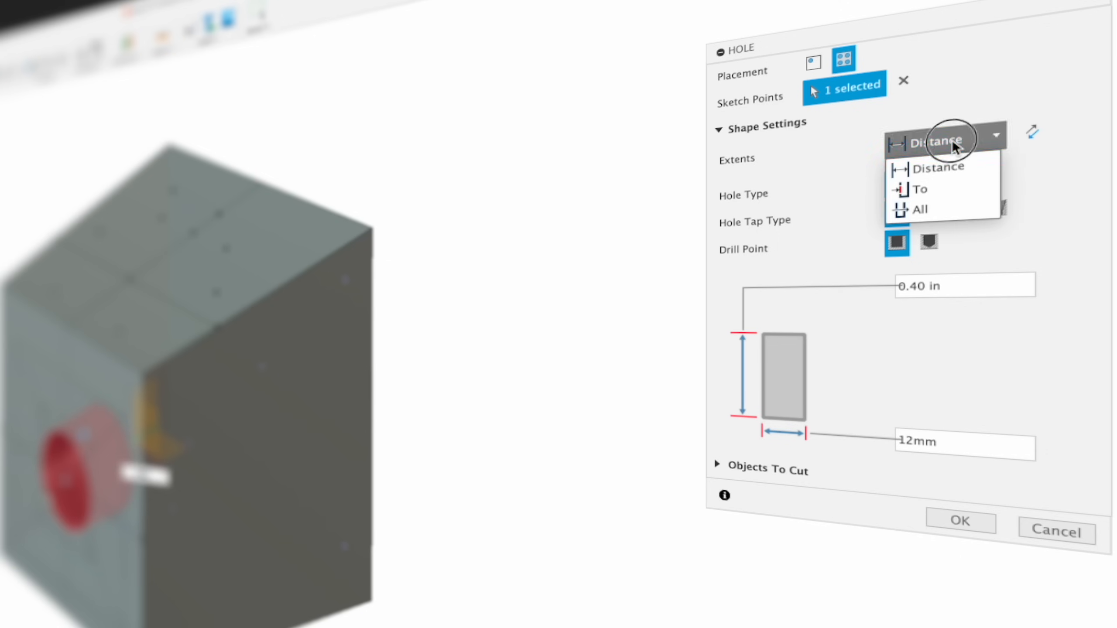
click(969, 209)
click(959, 520)
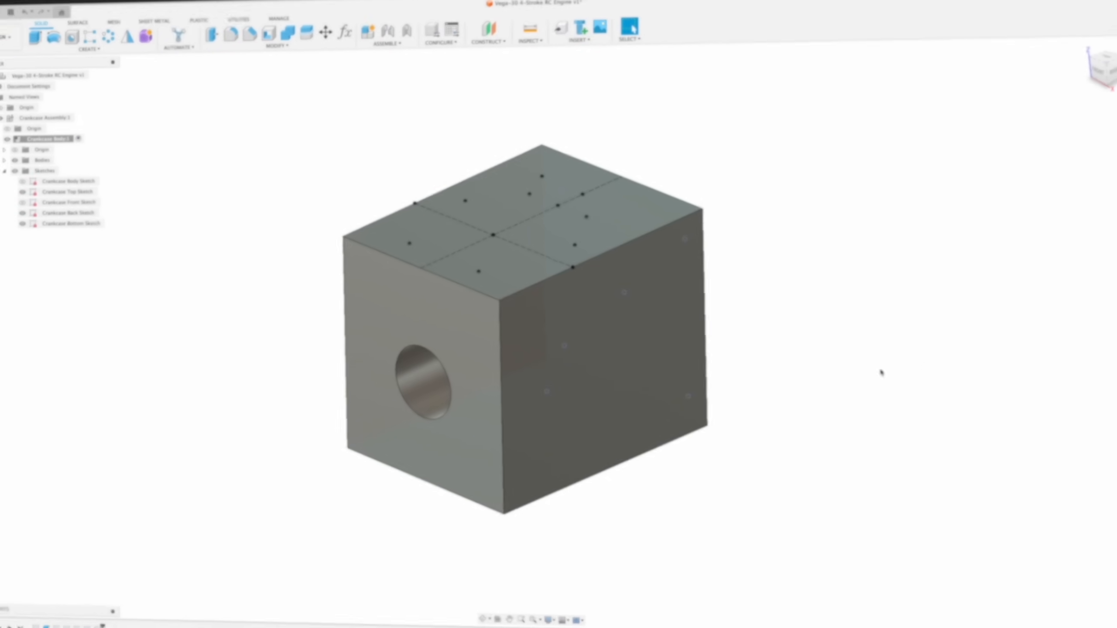
Step: Show the Crankcase Front Sketch again and cut a 1.196 in diameter hole 0.854 in deep at its centre point
click(53, 196)
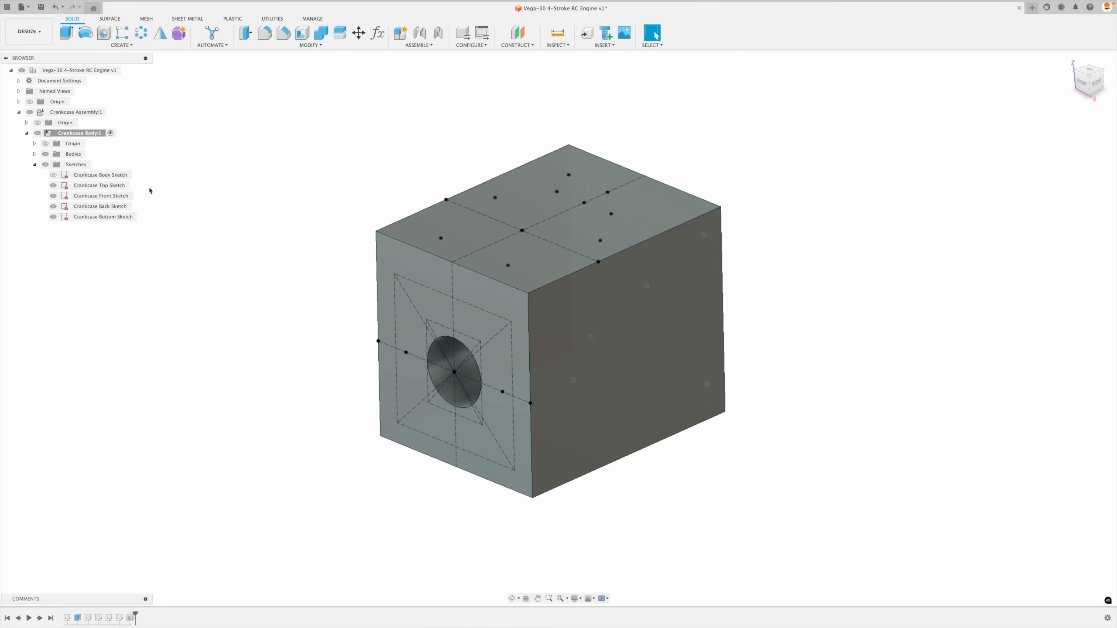
click(104, 34)
click(470, 376)
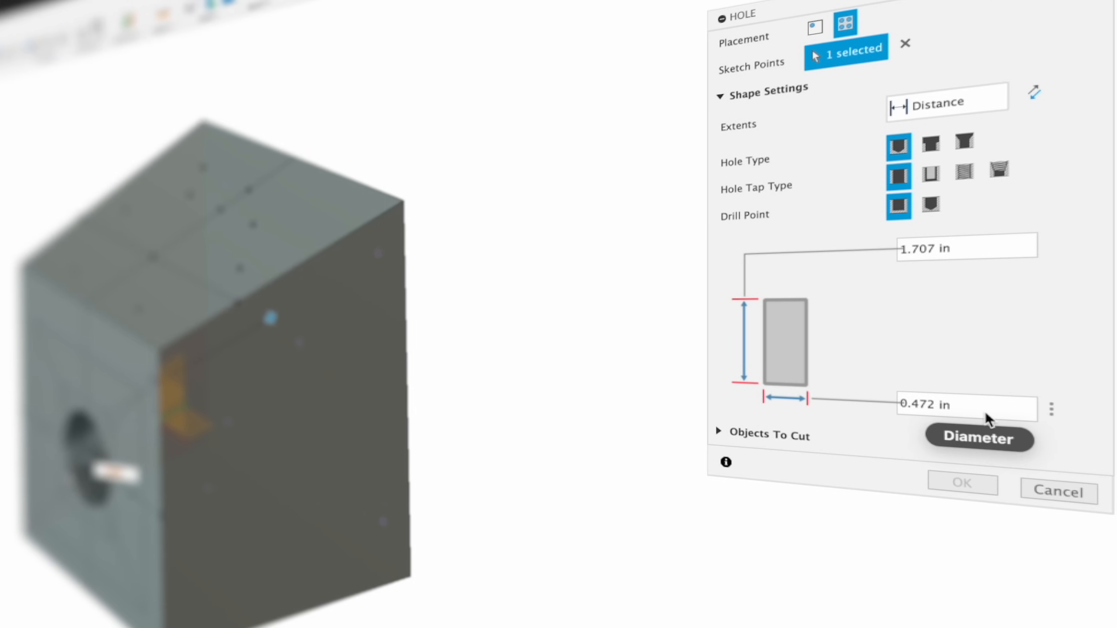
click(1072, 301)
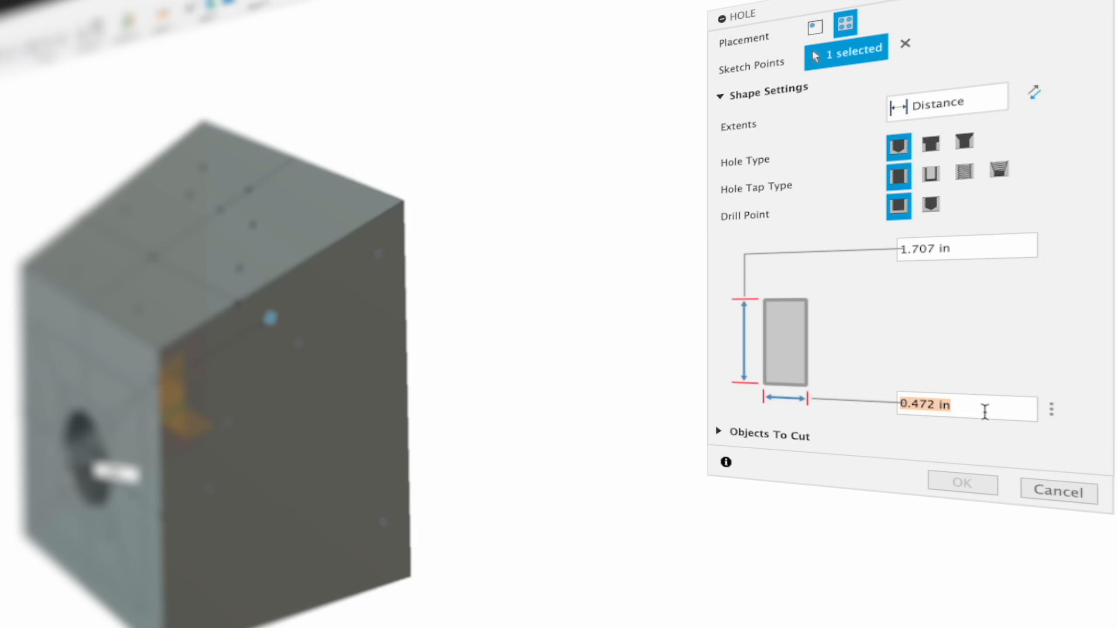
text(1.196)
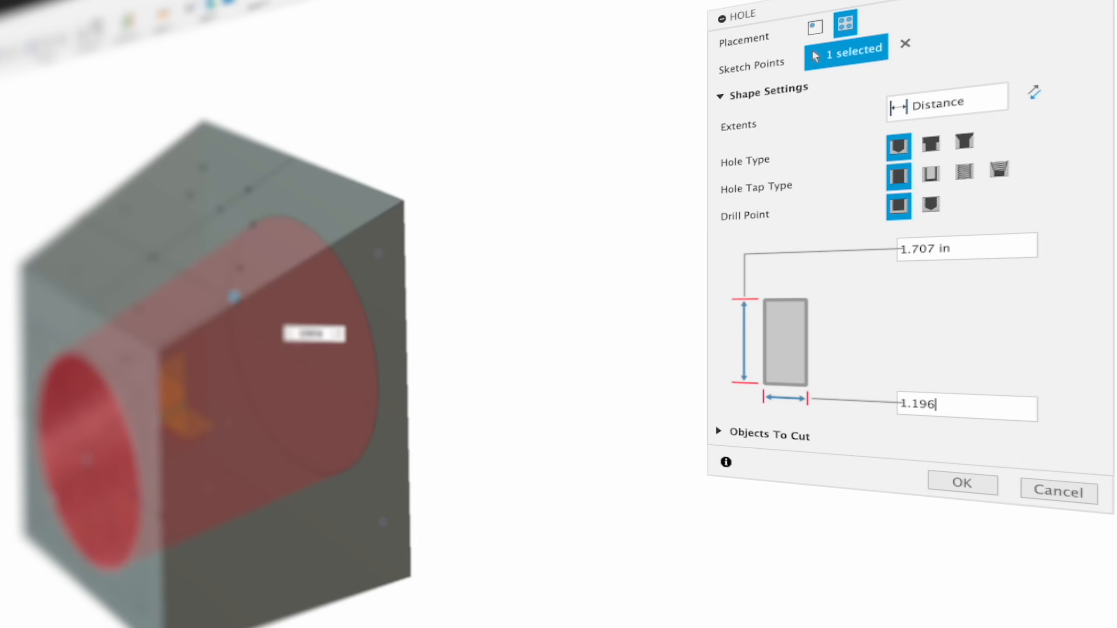
click(984, 248)
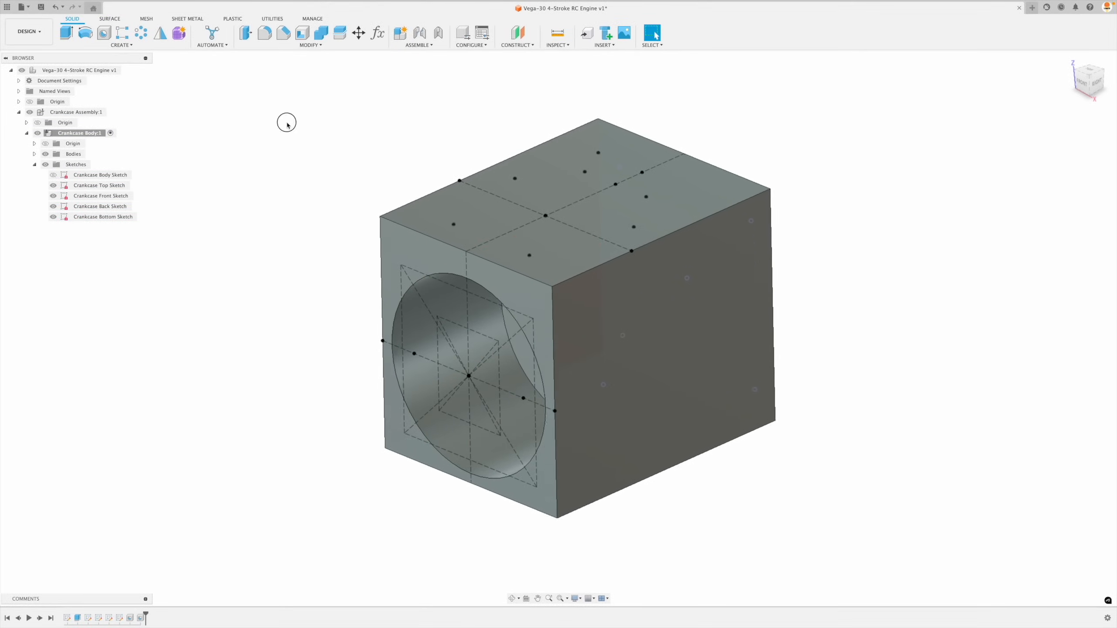
Step: Cut a 1.196 in diameter hole 0.635 in deep at the centre point of the block's back face
click(106, 38)
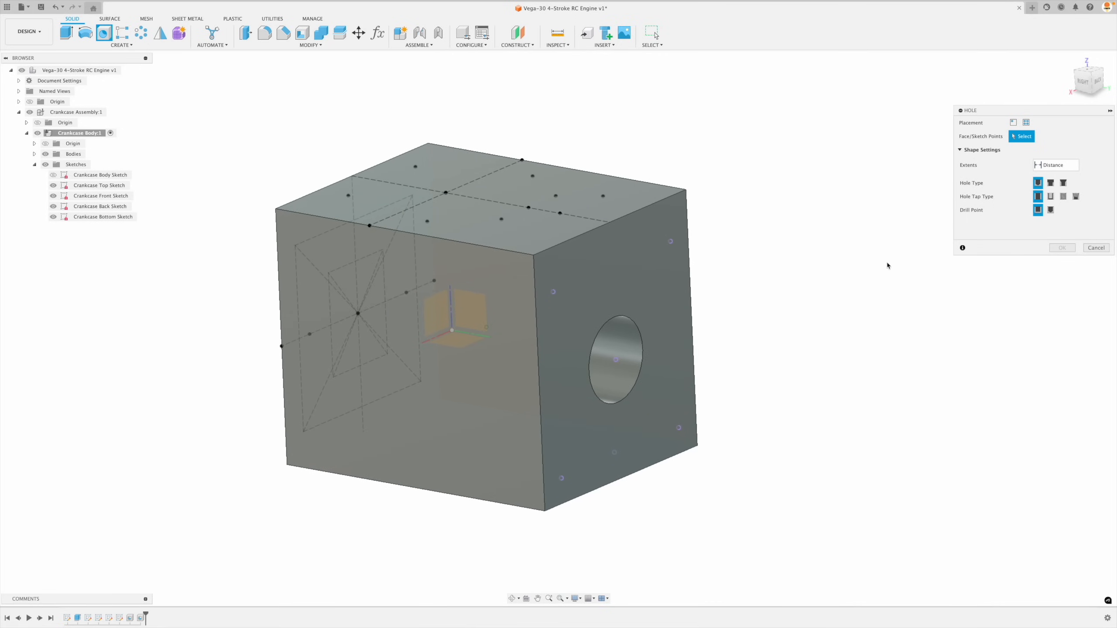
click(614, 361)
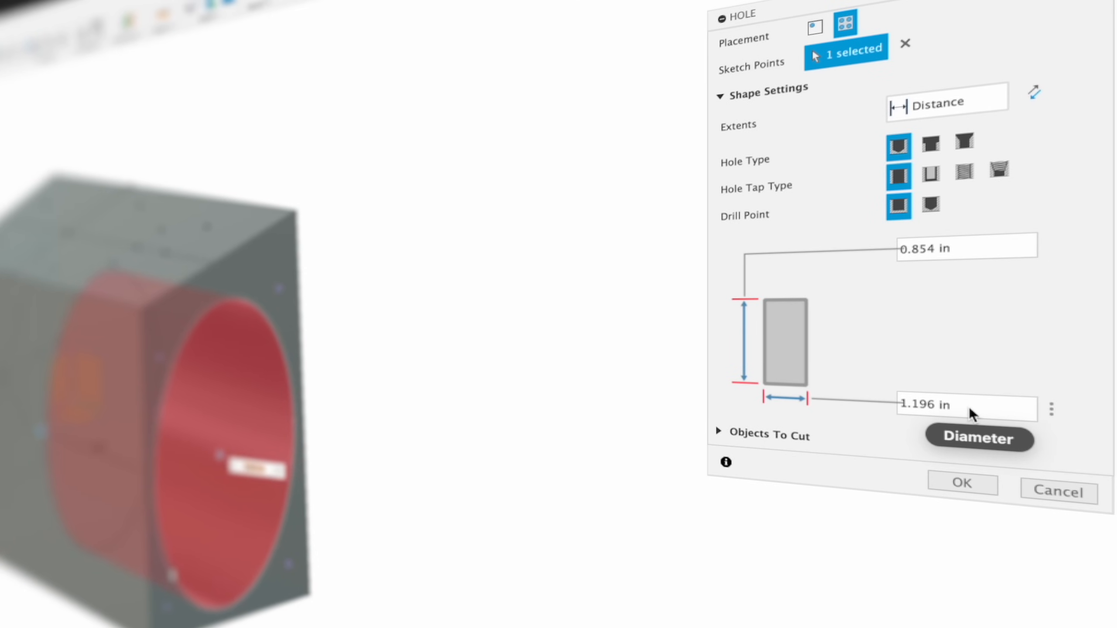
click(979, 250)
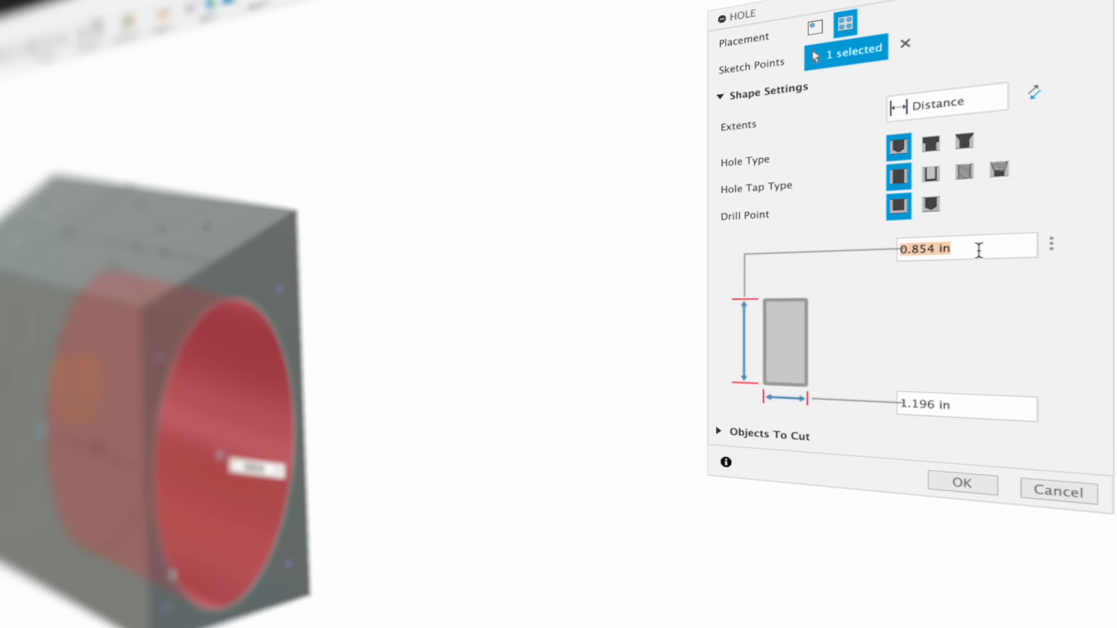
shift+middle_drag(132, 396, 264, 394)
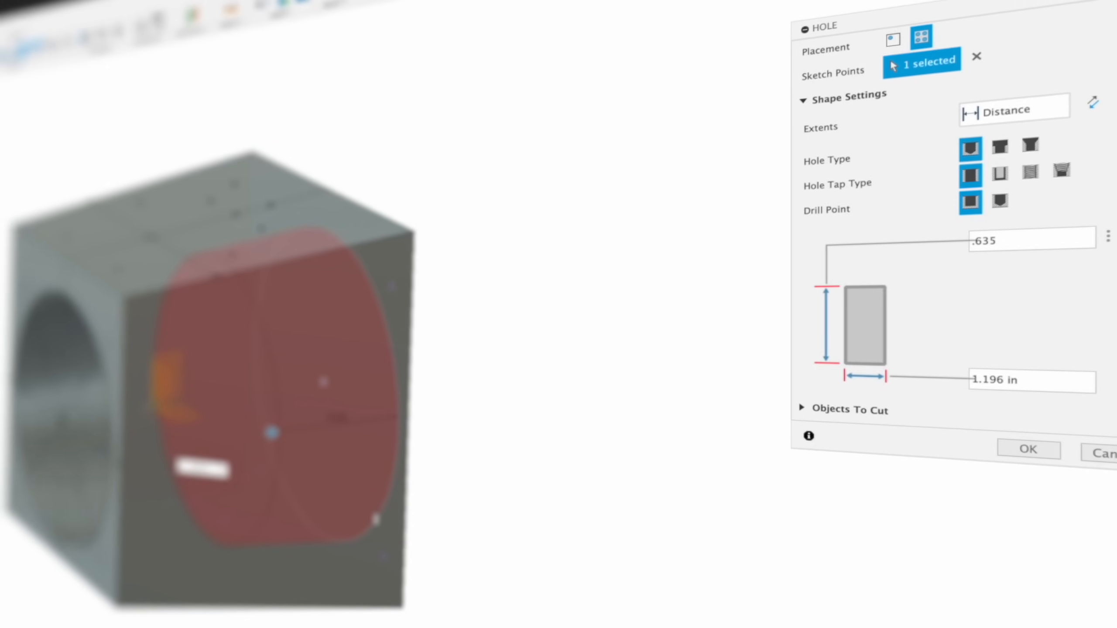
key(Return)
Step: Cut two 0.25 in diameter holes with All extents at the two points flanking the front sketch's centre on its horizontal line
shift+middle_drag(1056, 231, 791, 173)
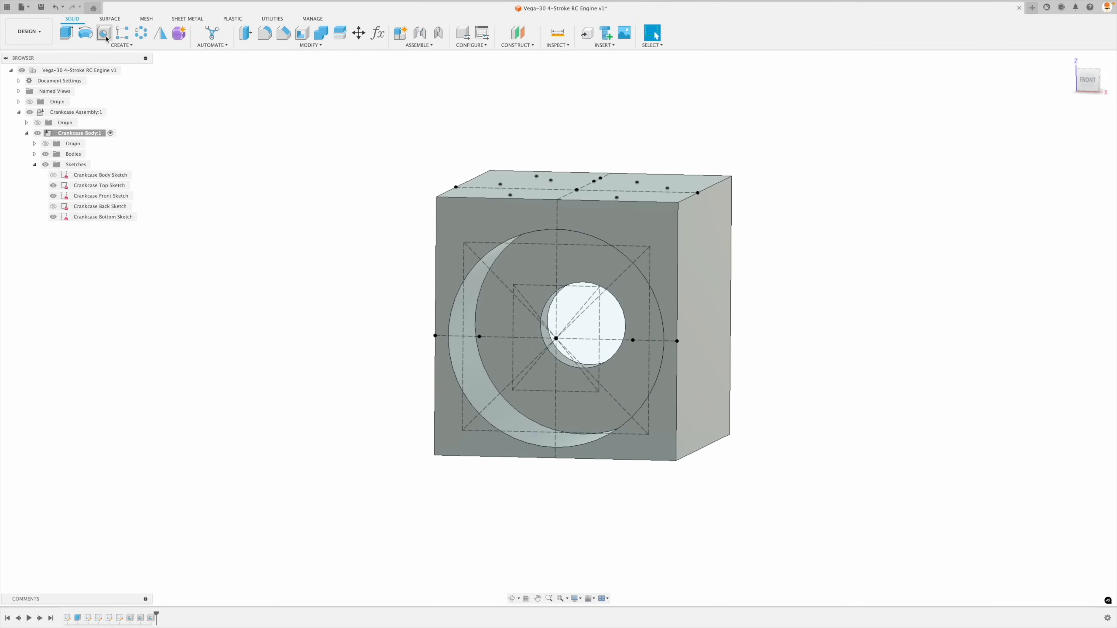
click(104, 34)
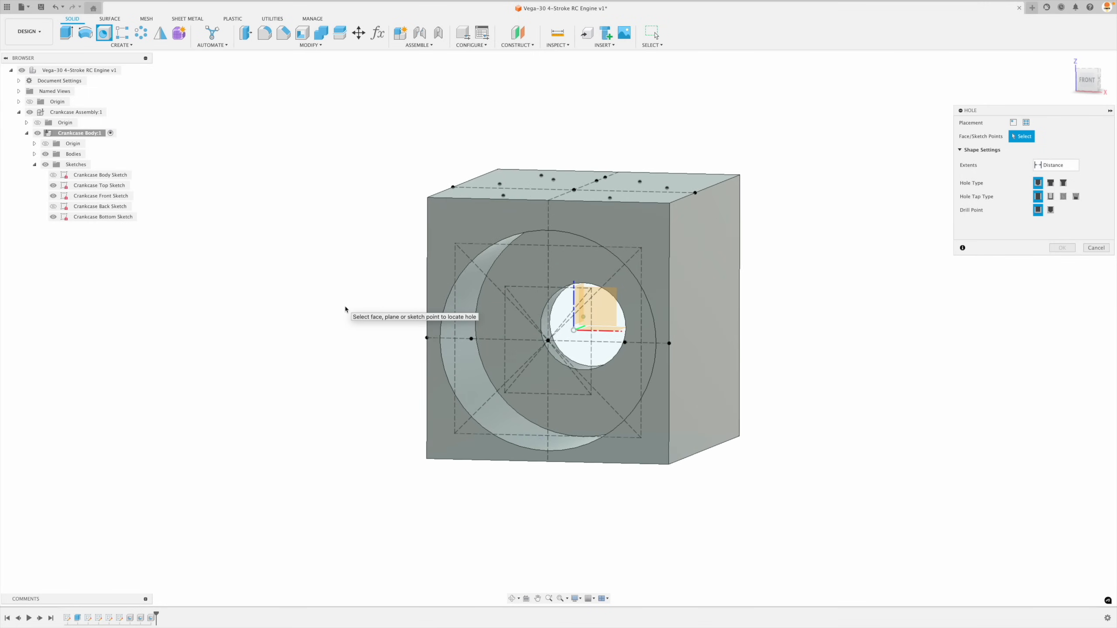
shift+middle_drag(342, 331, 340, 333)
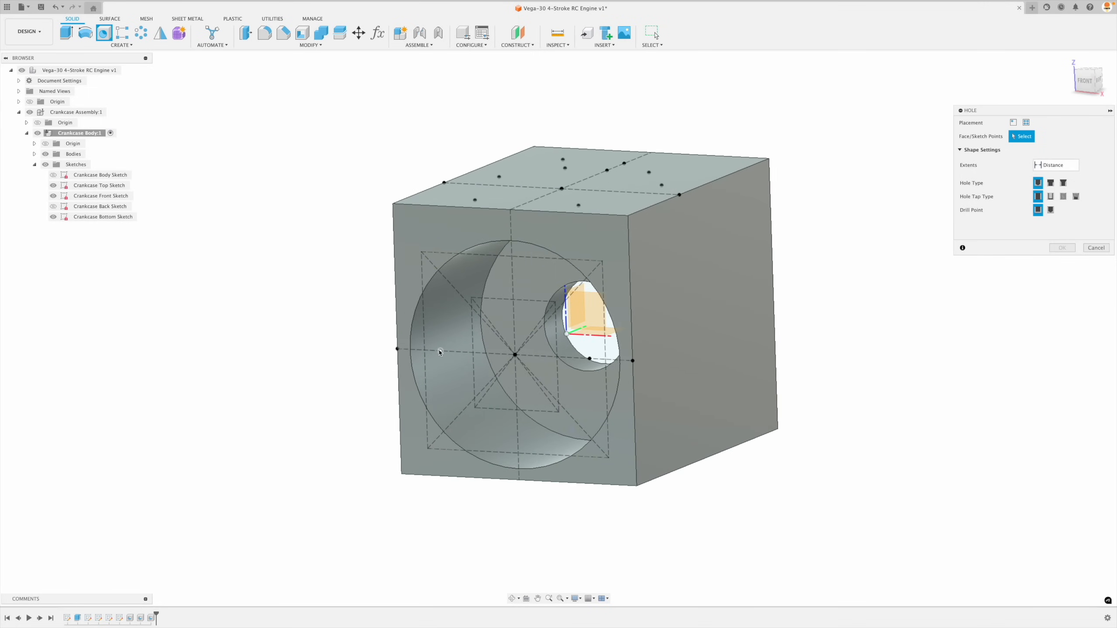
click(437, 349)
click(590, 360)
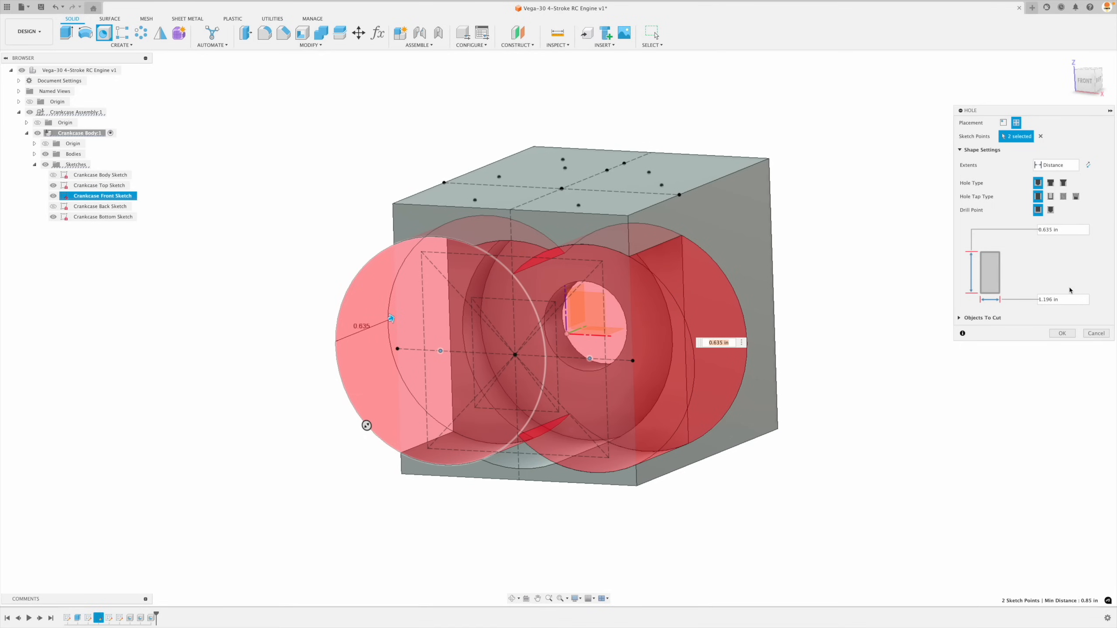
text(.25)
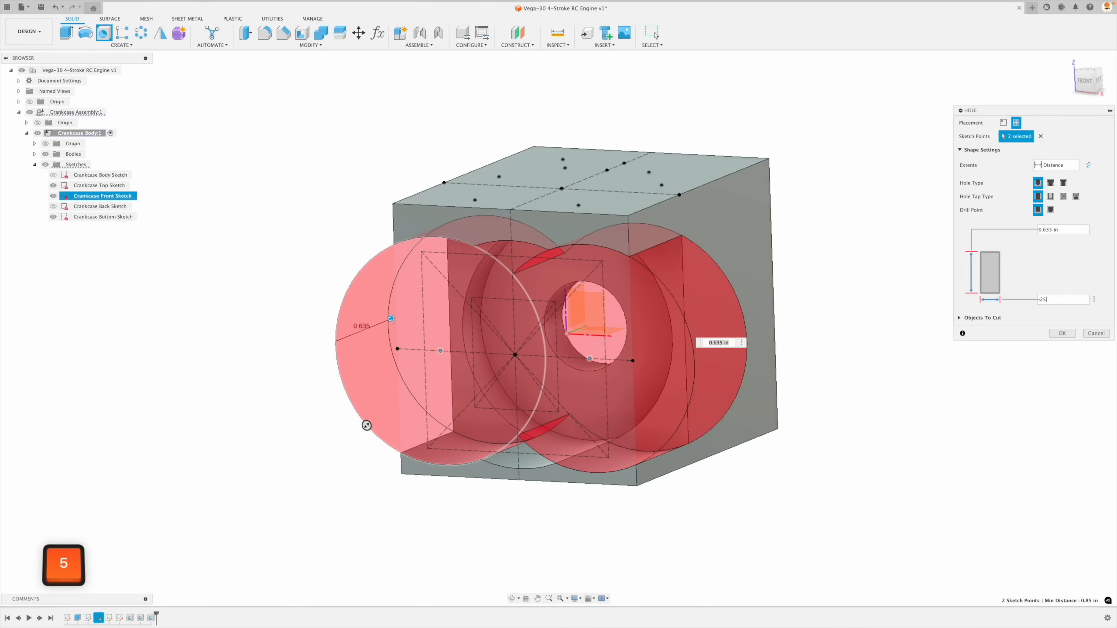
click(1065, 169)
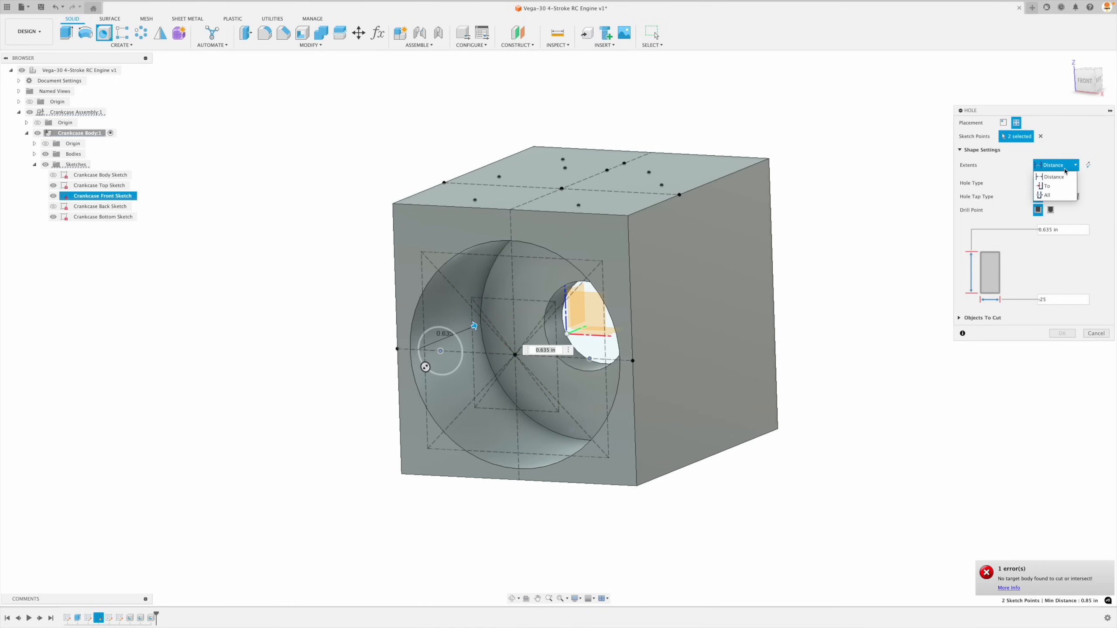
click(1058, 195)
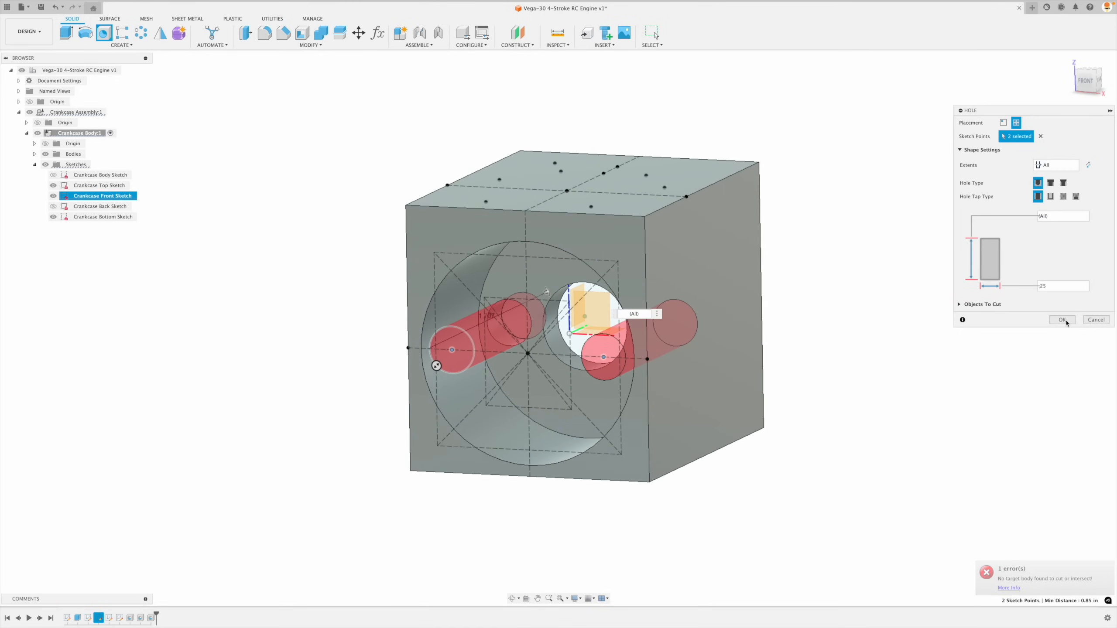
click(1061, 333)
Step: Cut four 0.157 in diameter holes with All extents at the corners of the front sketch's inner rectangle
shift+middle_drag(1048, 325, 417, 182)
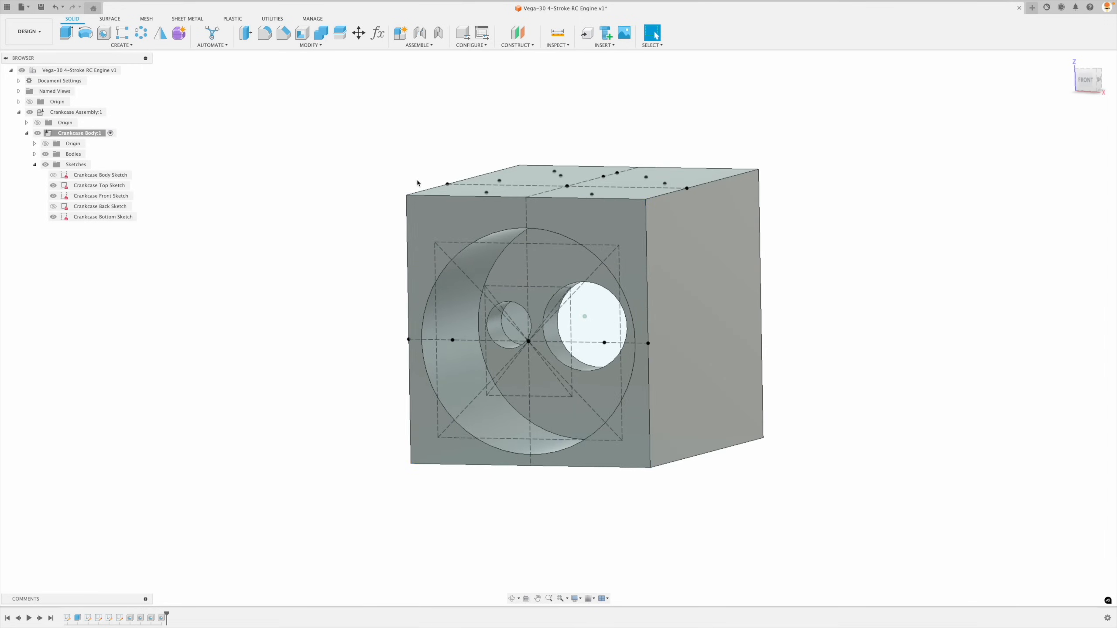
click(105, 35)
click(486, 284)
click(486, 398)
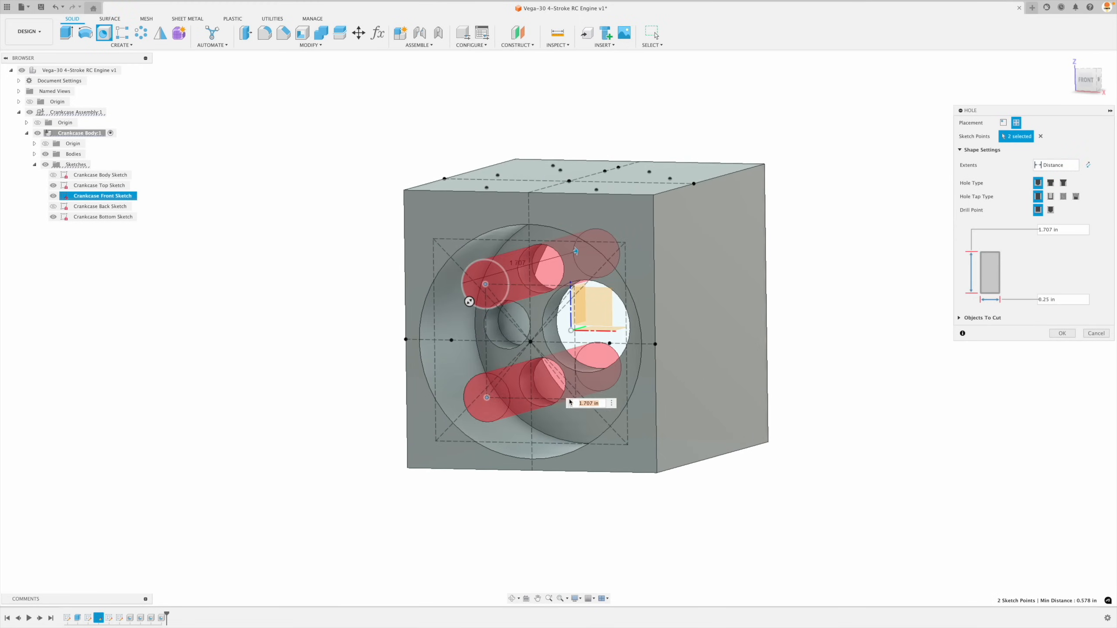
click(571, 285)
click(572, 399)
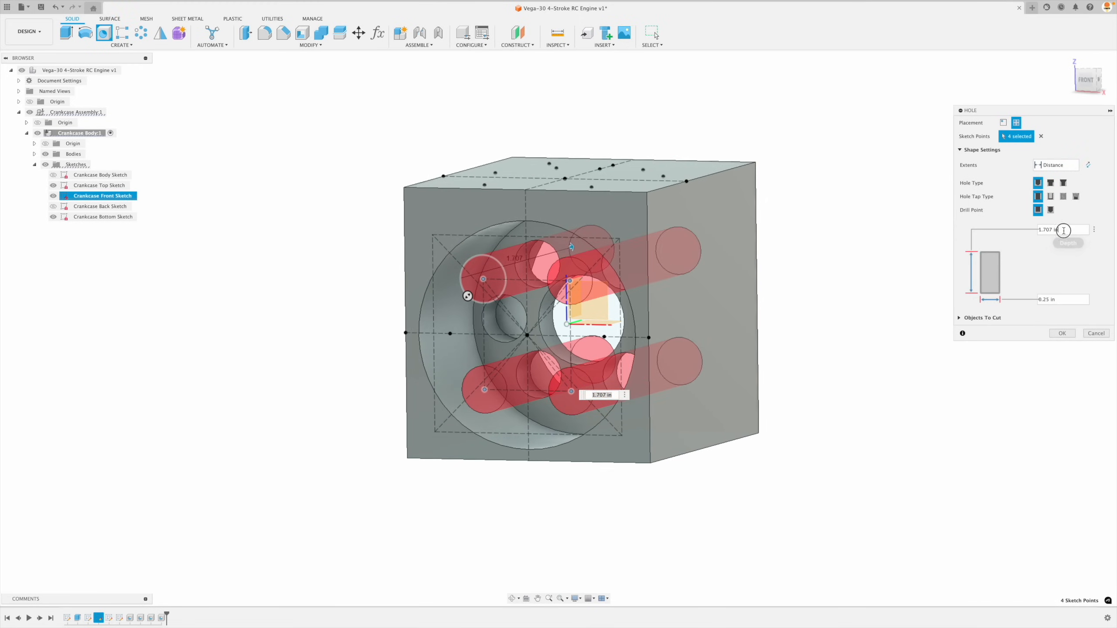
text(.157)
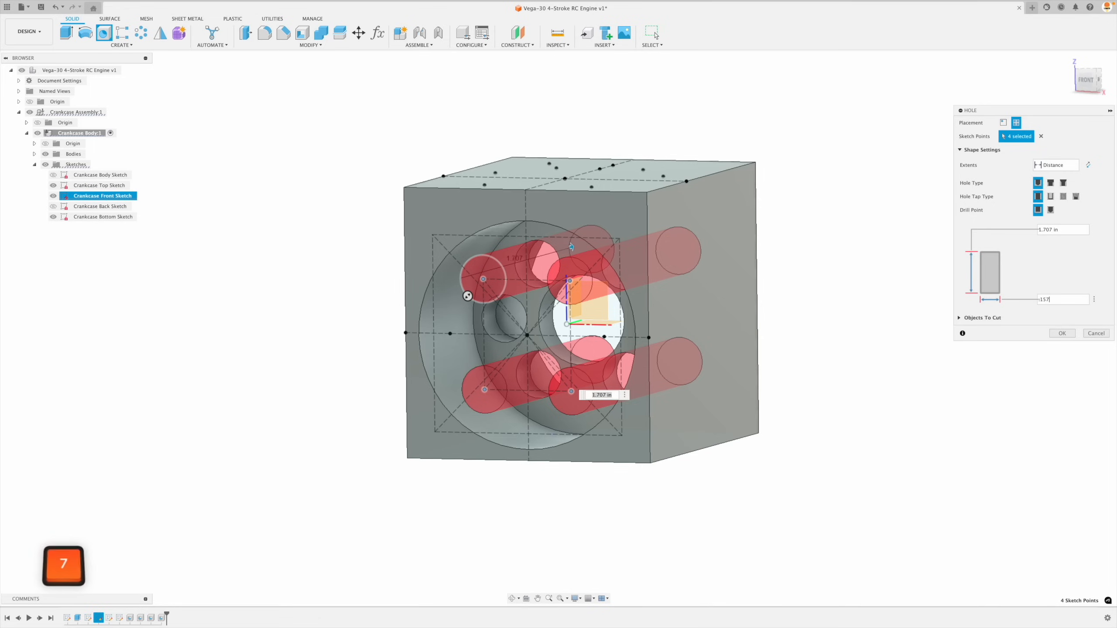
click(1056, 166)
click(1061, 195)
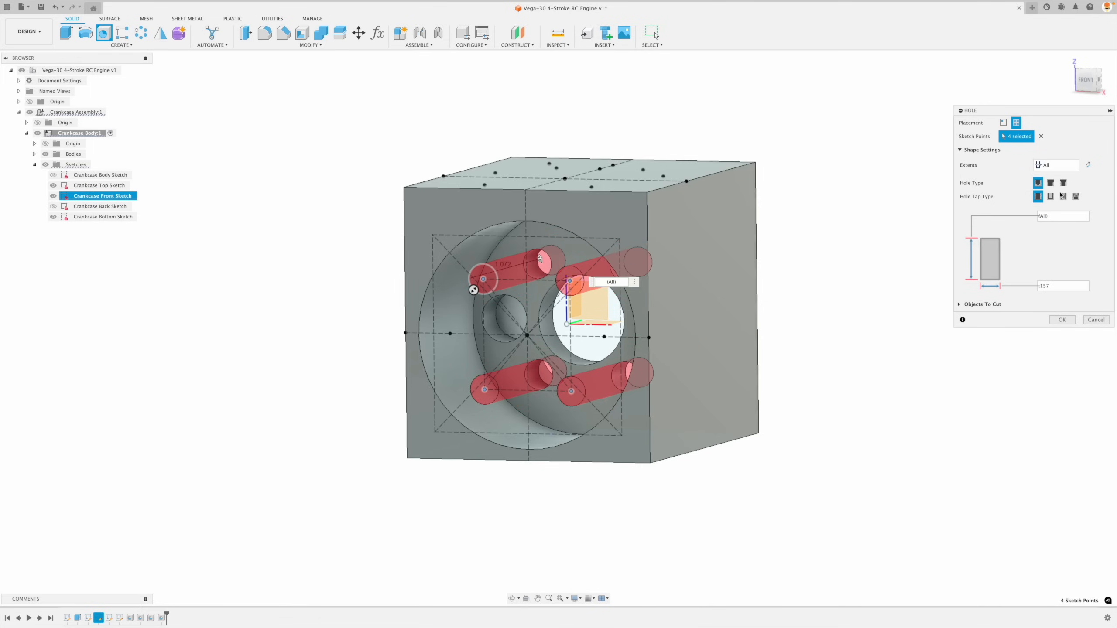
click(1062, 320)
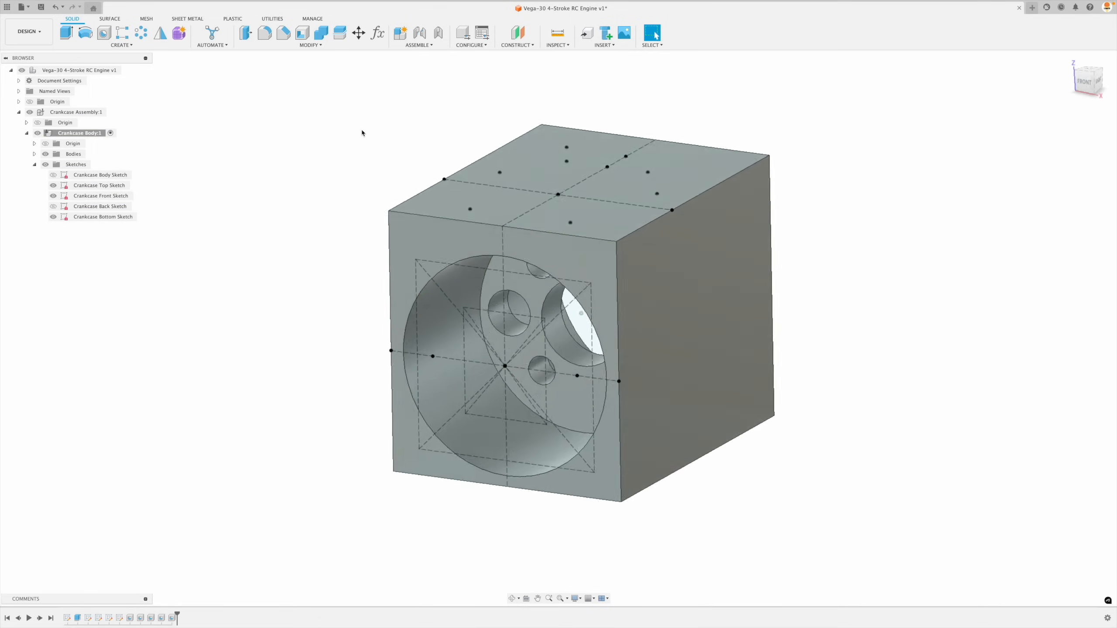
Step: Cut a 0.852 in diameter hole 0.3 in deep at the centre point of the Crankcase Top Sketch
click(105, 36)
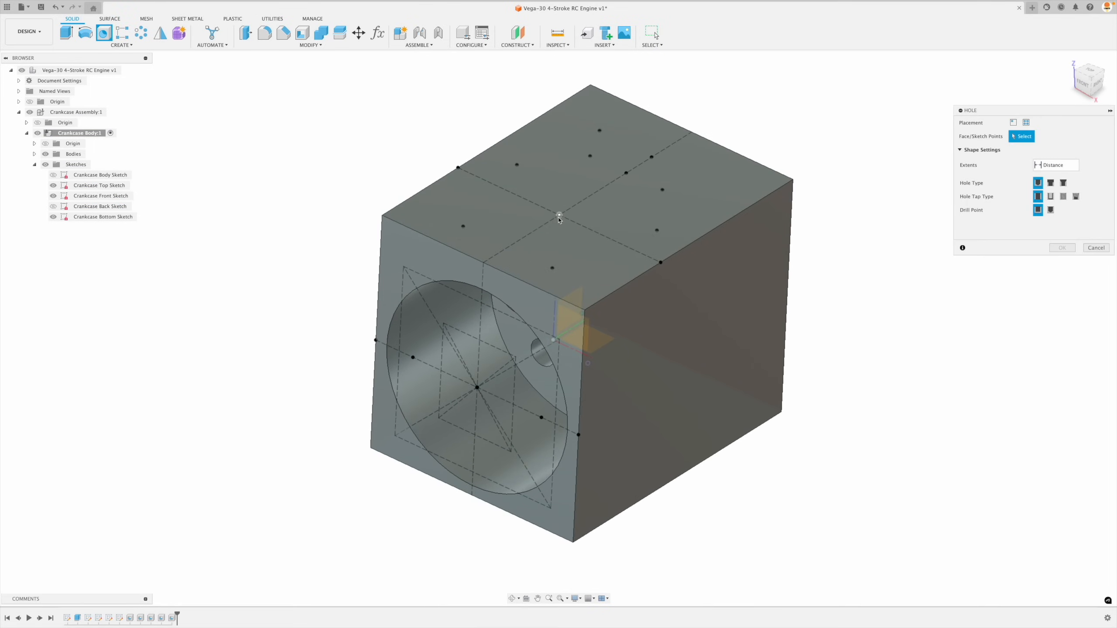
click(556, 216)
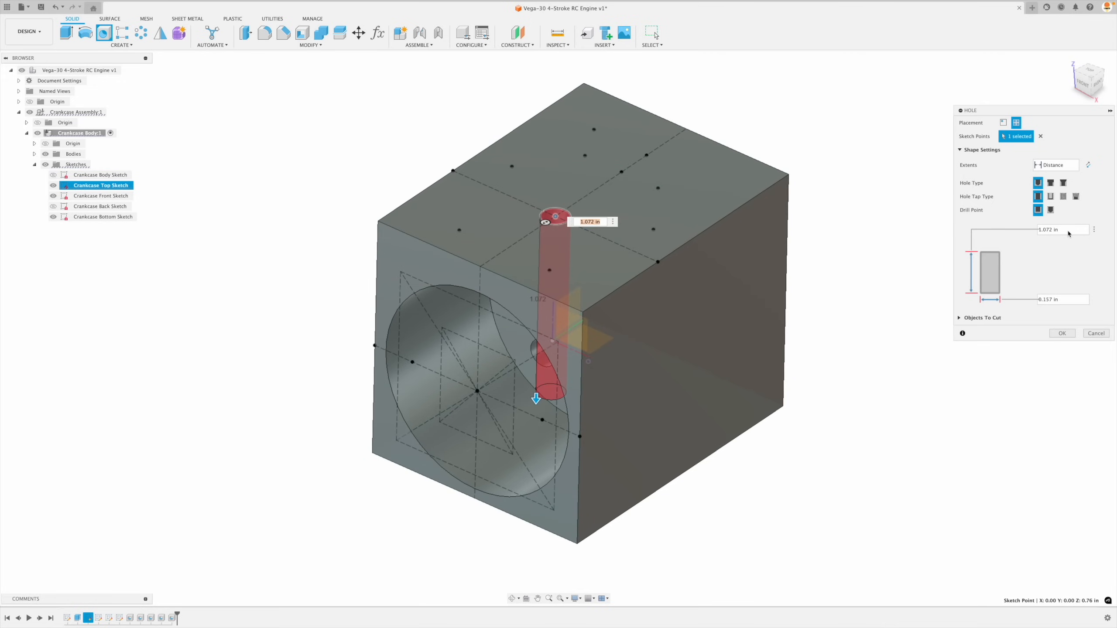
text(.3)
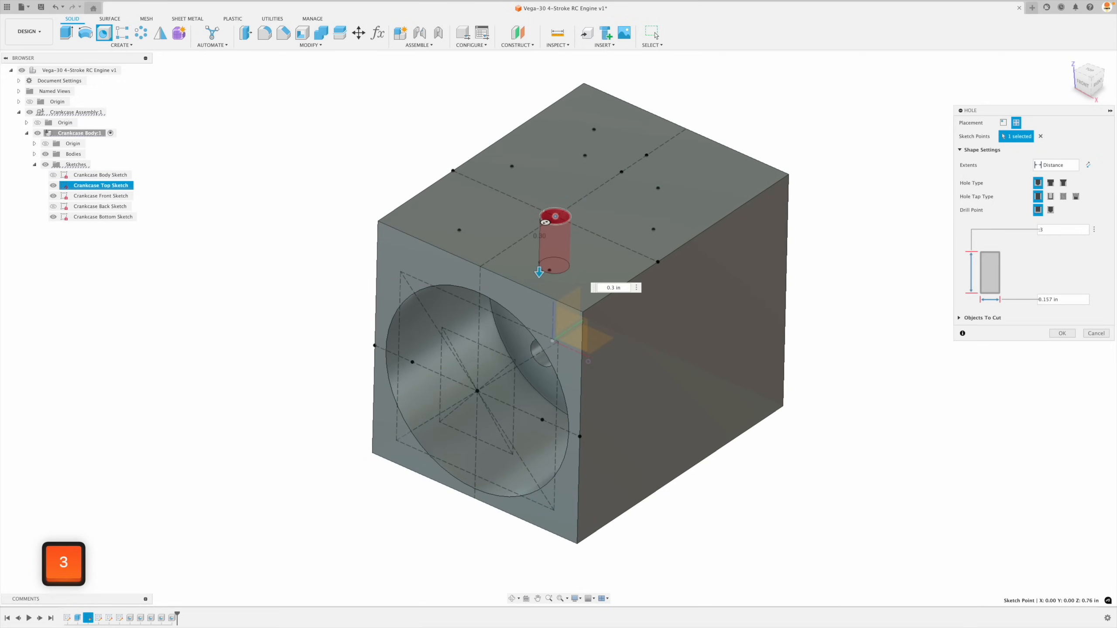
key(Tab)
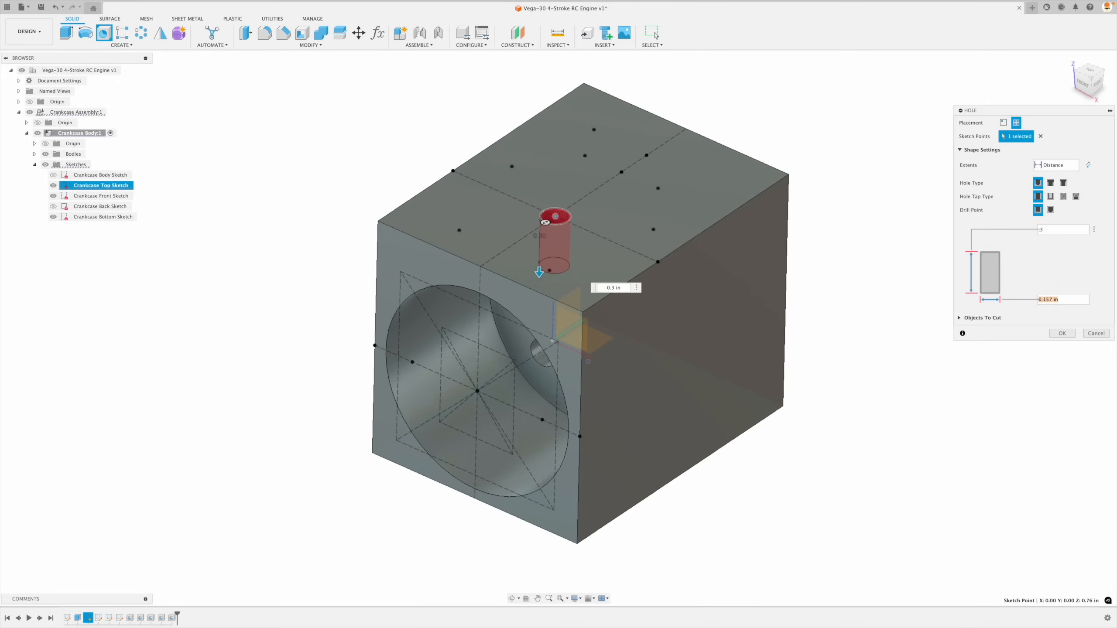
text(.852)
key(Return)
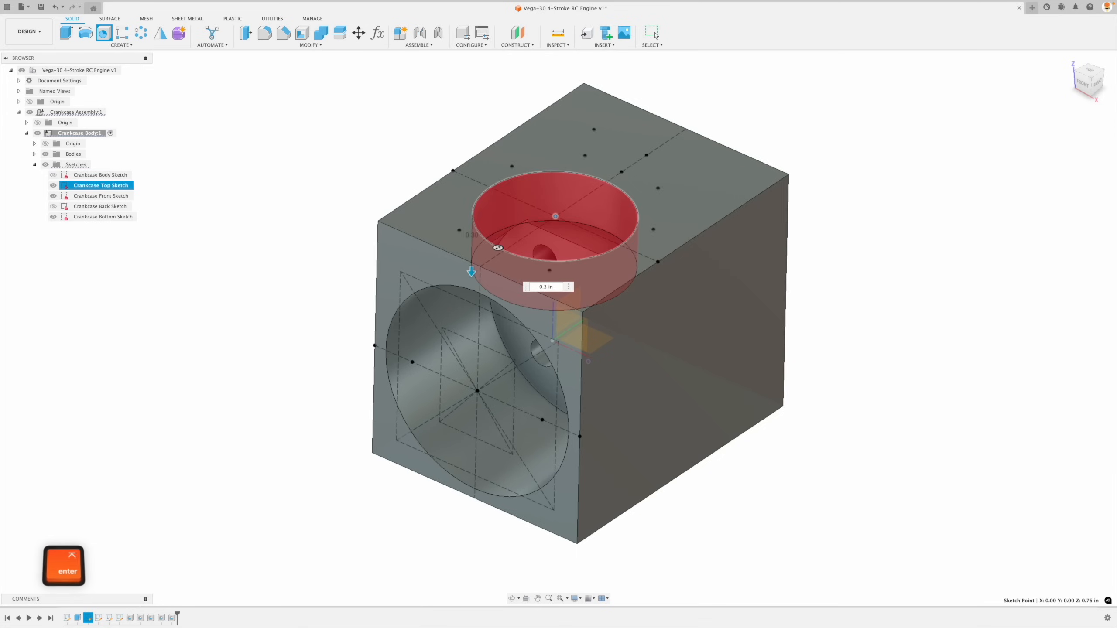
Step: Show the Crankcase Top Sketch and the Crankcase Back Sketch again
shift+middle_drag(281, 156, 176, 171)
click(54, 185)
shift+middle_drag(72, 180, 97, 60)
Step: Cut four tapped 5-40 UNC holes 0.375 in deep with angled drill points at the corners of the front sketch's outer rectangle
click(102, 33)
shift+middle_drag(615, 202, 659, 185)
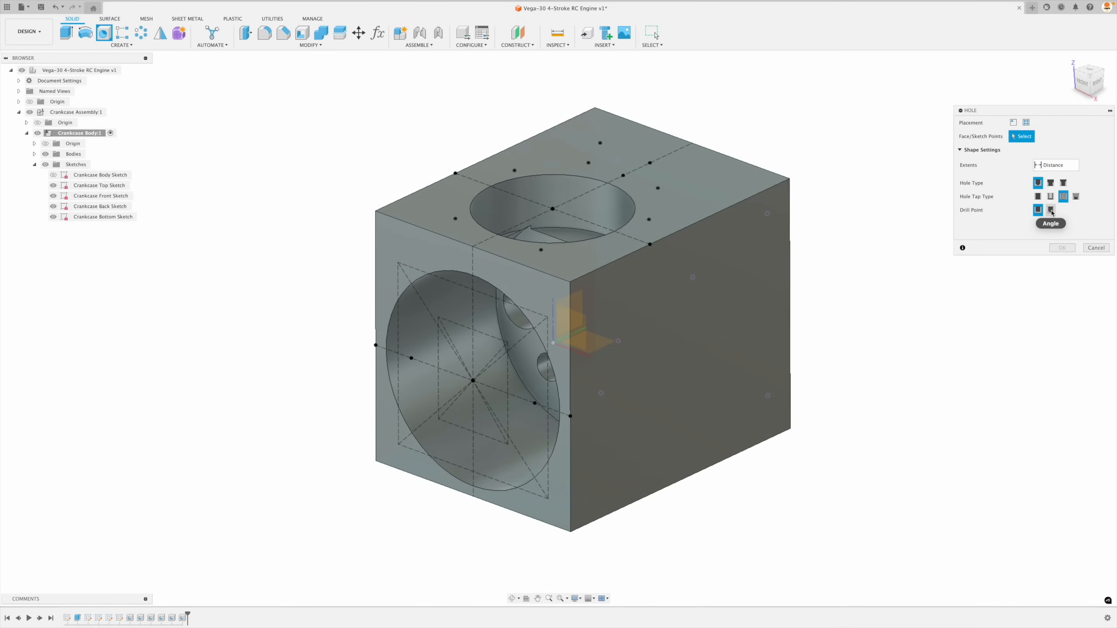
click(398, 263)
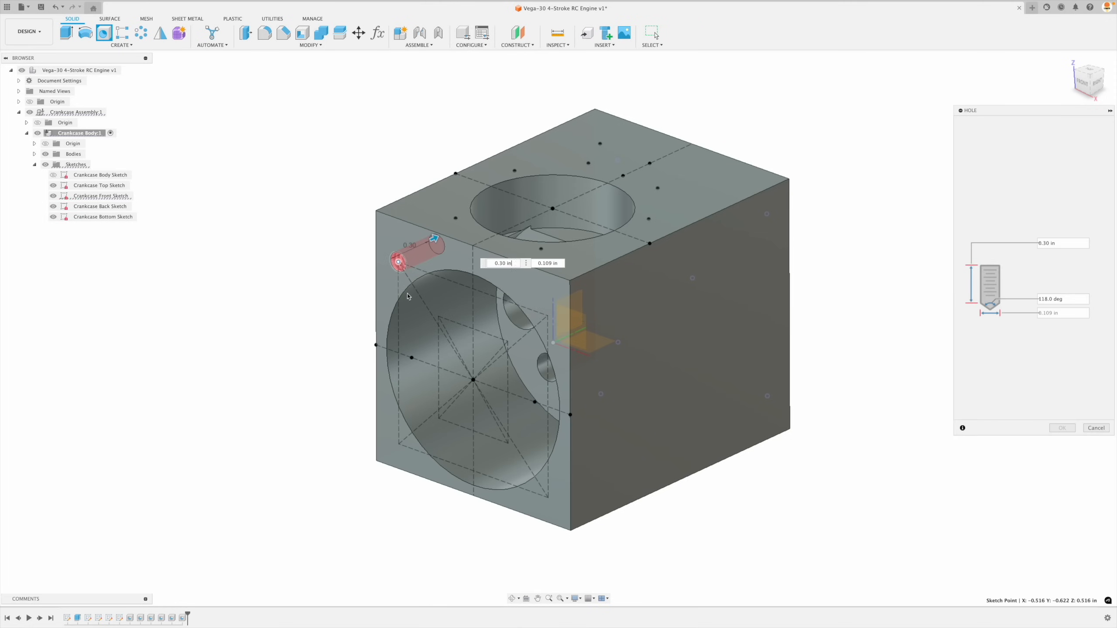
click(399, 444)
click(547, 315)
click(548, 500)
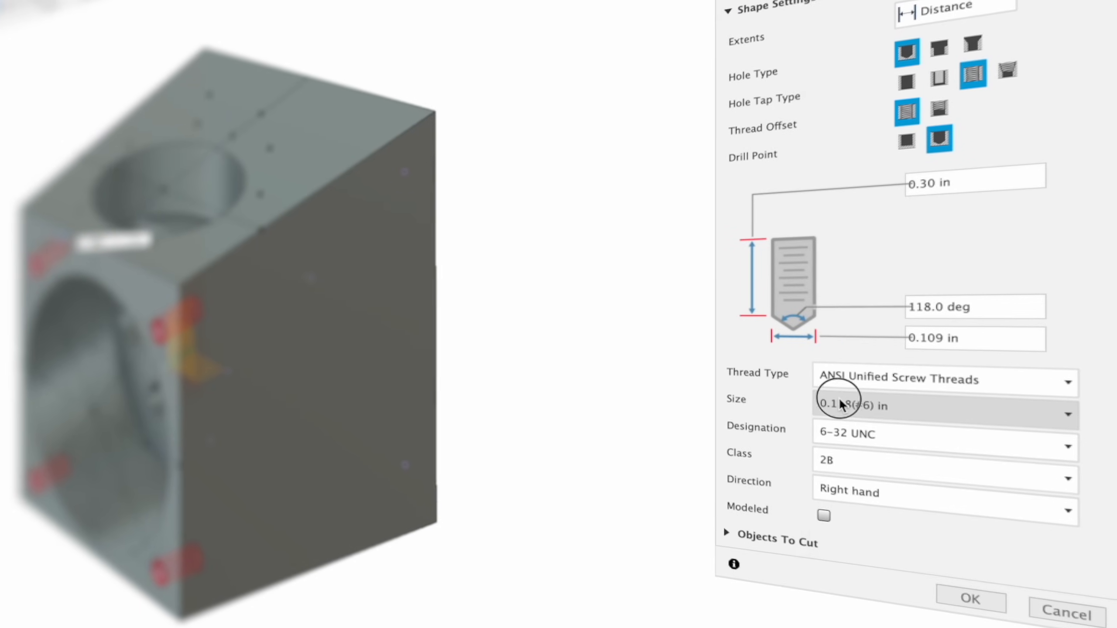
click(1009, 345)
click(904, 551)
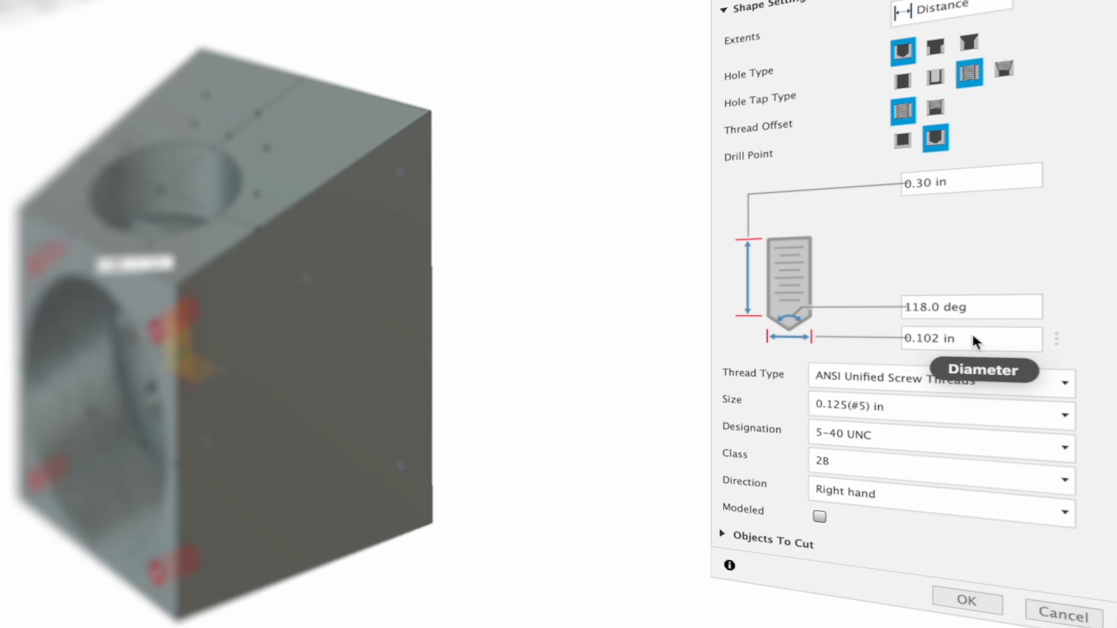
text(.37)
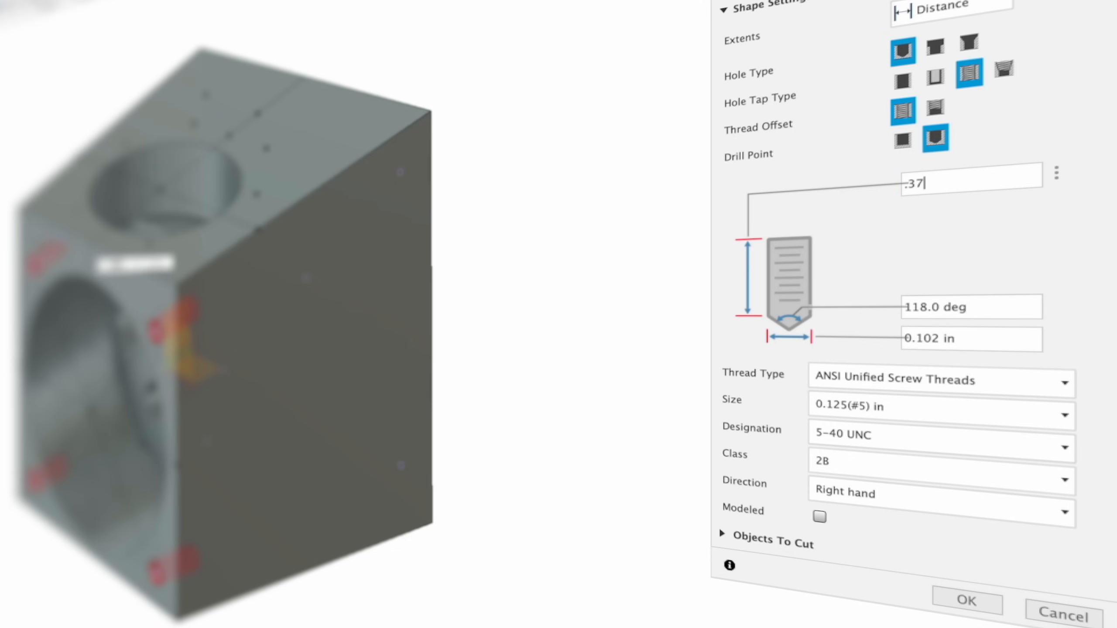
text(5)
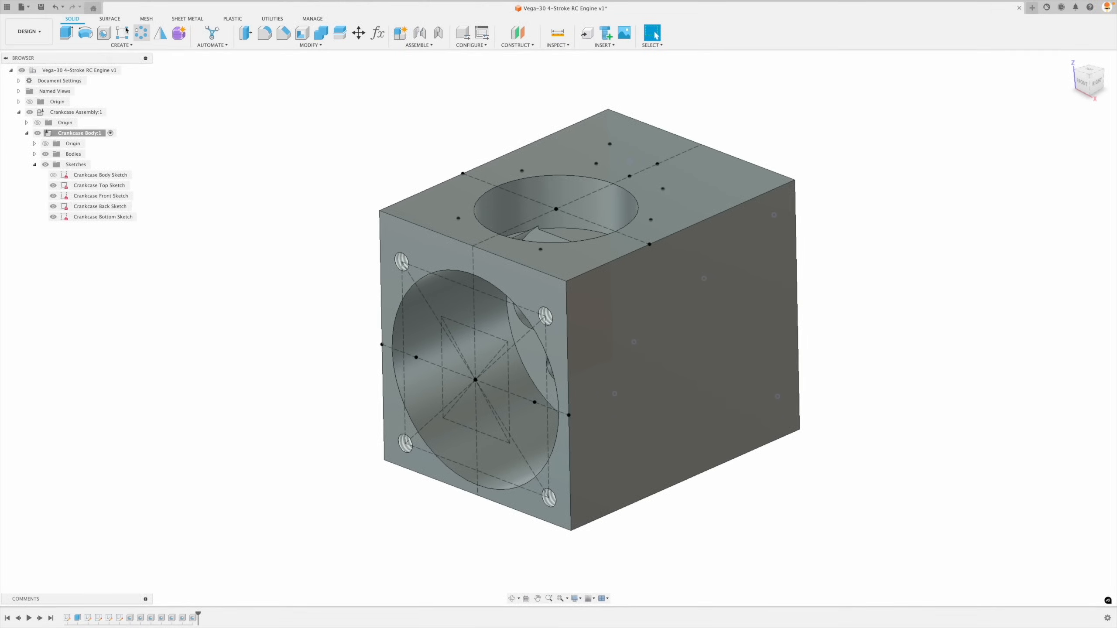
Step: Cut five tapped 5-40 UNC holes 0.375 in deep at the Crankcase Top Sketch points surrounding the large top bore
click(104, 33)
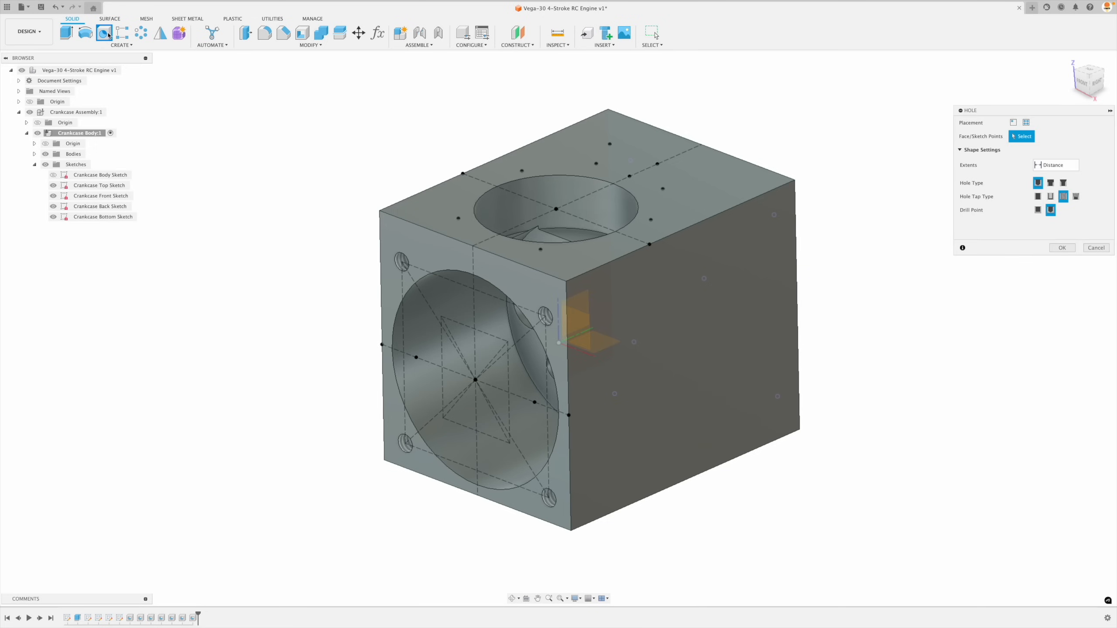
click(453, 224)
click(536, 260)
click(517, 169)
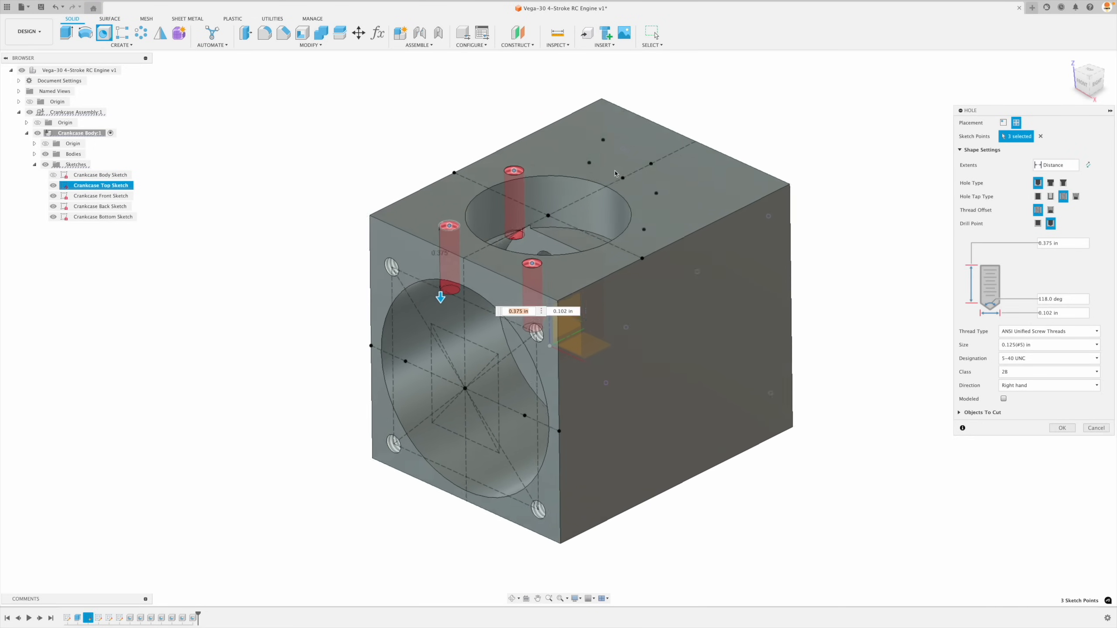
click(651, 166)
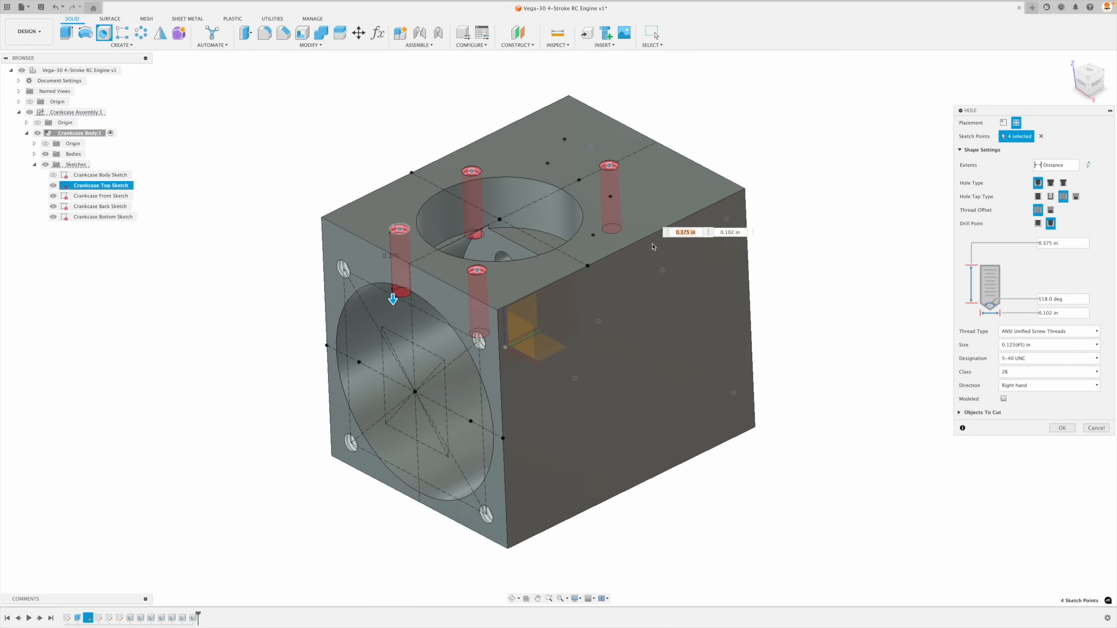
click(589, 249)
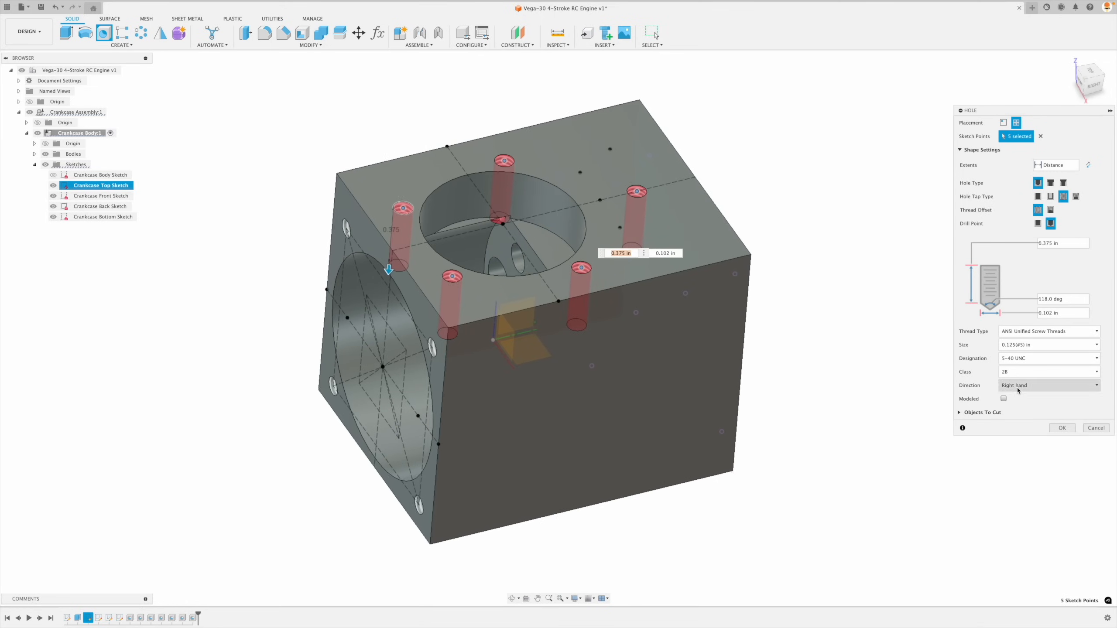
click(1064, 429)
Step: Cut four tapped 5-40 UNC holes 0.375 in deep at the corner points of the Crankcase Back Sketch
shift+middle_drag(930, 301, 646, 171)
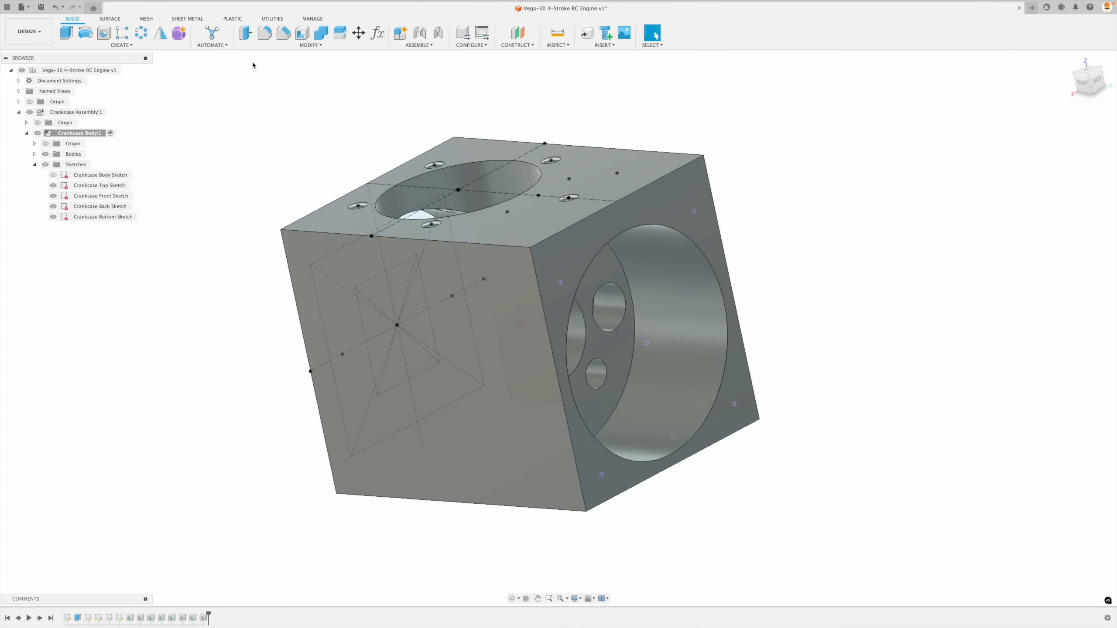
click(563, 284)
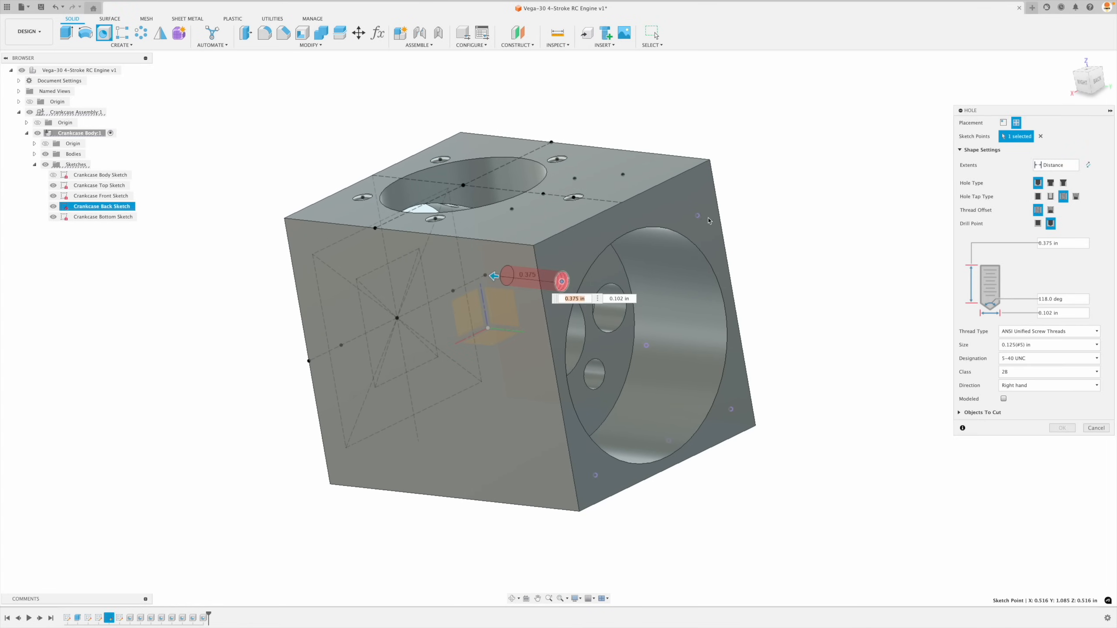
click(697, 216)
click(731, 409)
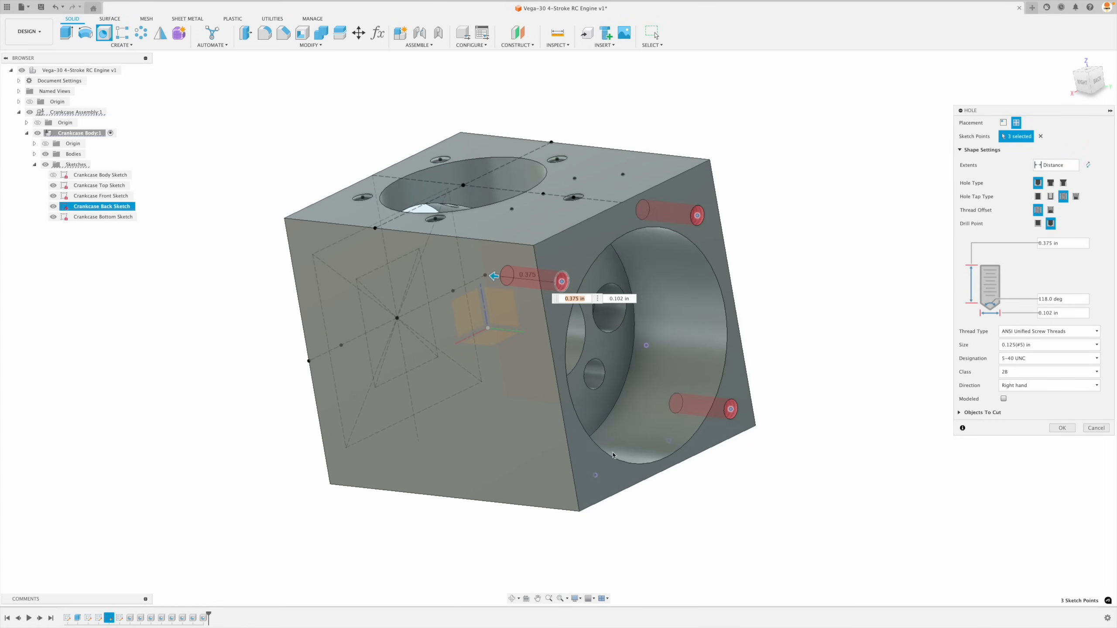
click(596, 476)
click(1069, 431)
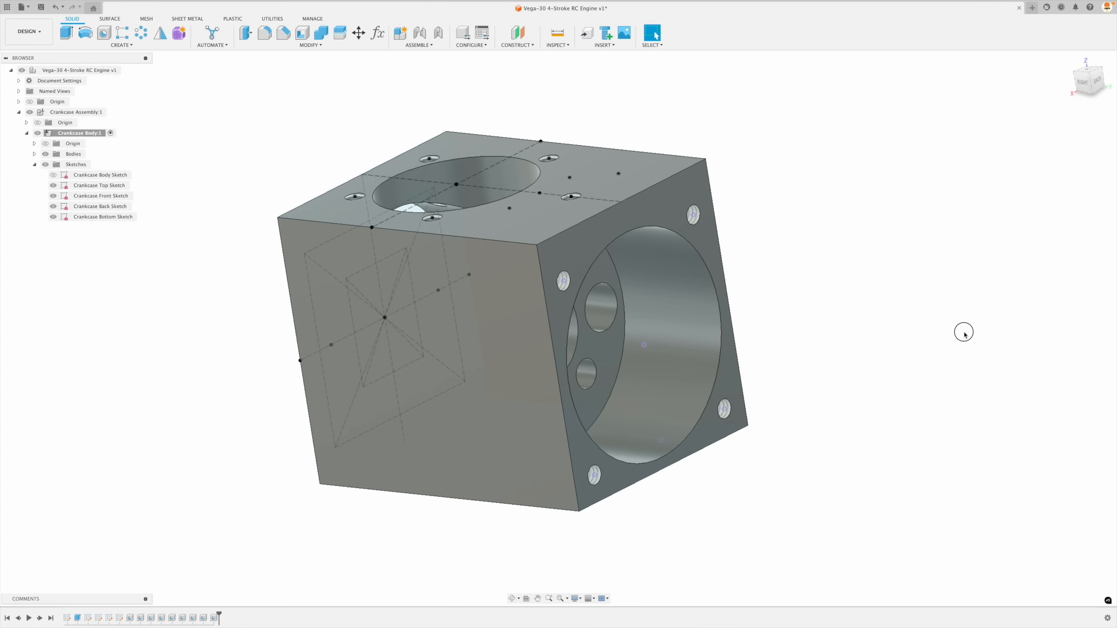
Step: Hide the Crankcase Front Sketch and inspect the sketch points on the crankcase's back face
shift+scroll(965, 333, left, 10)
click(1070, 60)
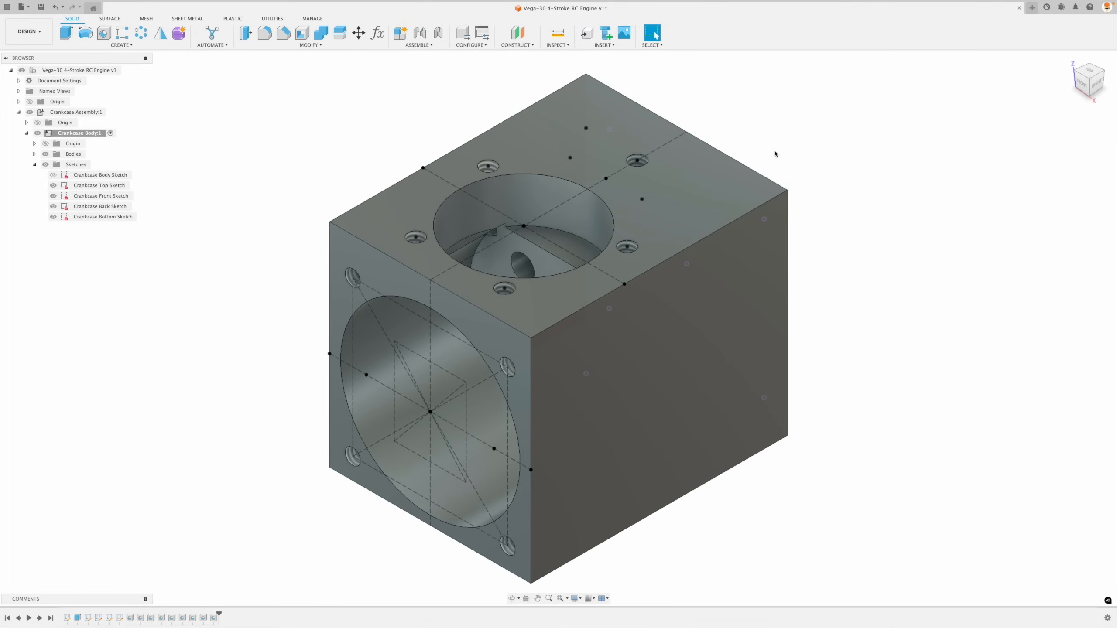
shift+middle_drag(594, 282, 159, 234)
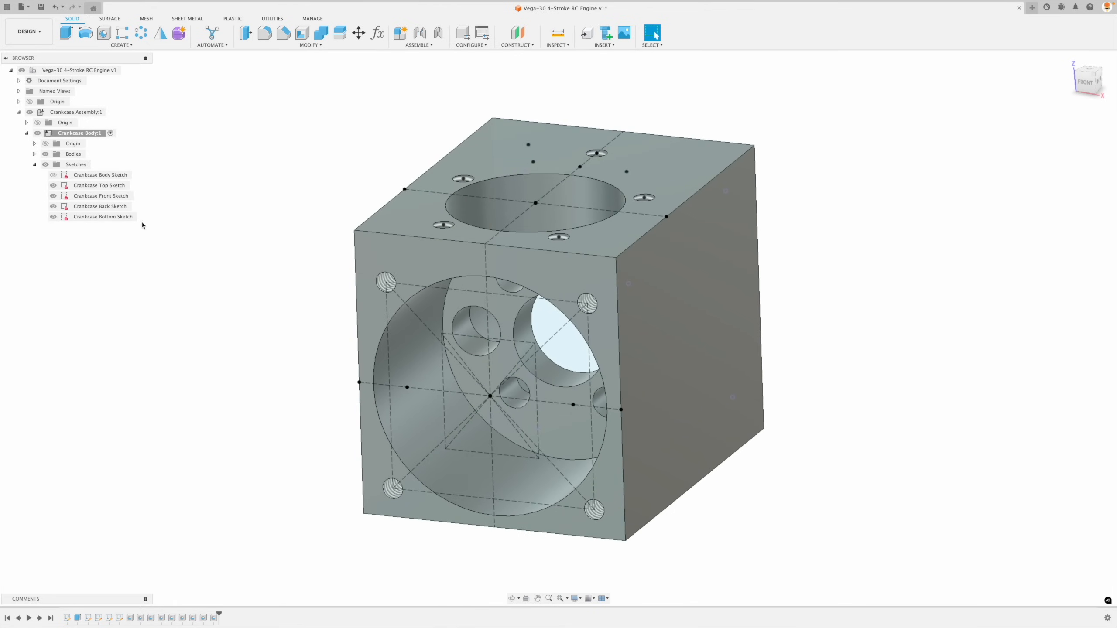
click(53, 196)
mouse_move(173, 282)
shift+middle_down()
mouse_move(168, 262)
mouse_move(693, 315)
mouse_move(784, 379)
mouse_move(674, 296)
mouse_move(780, 444)
mouse_move(765, 434)
mouse_move(732, 349)
mouse_move(696, 406)
mouse_move(778, 379)
mouse_move(717, 319)
shift+middle_up()
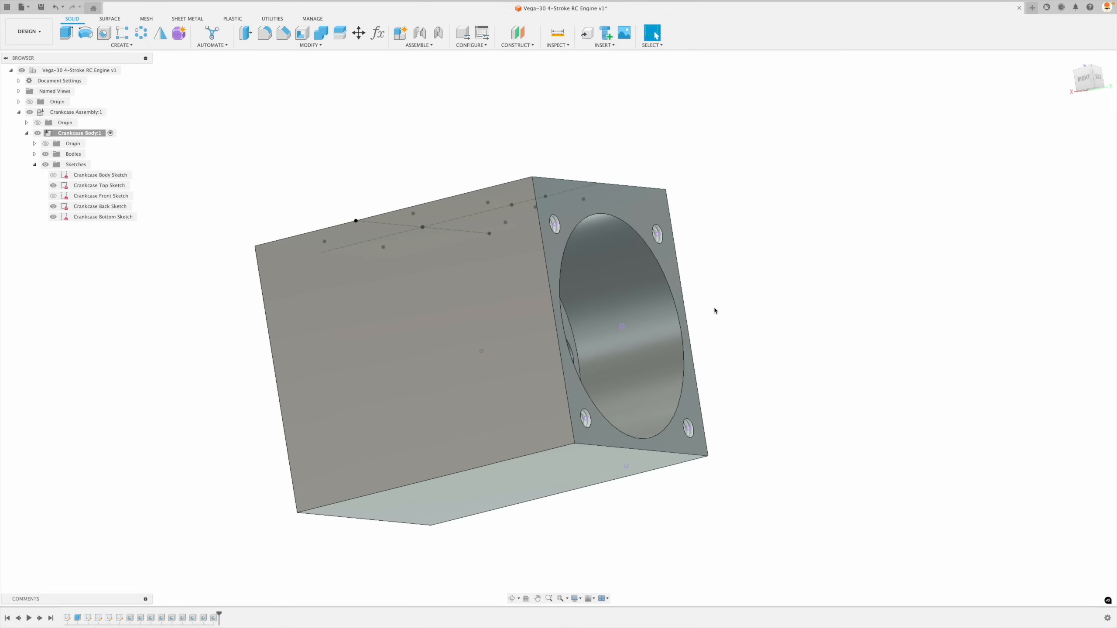
shift+middle_drag(645, 237, 642, 235)
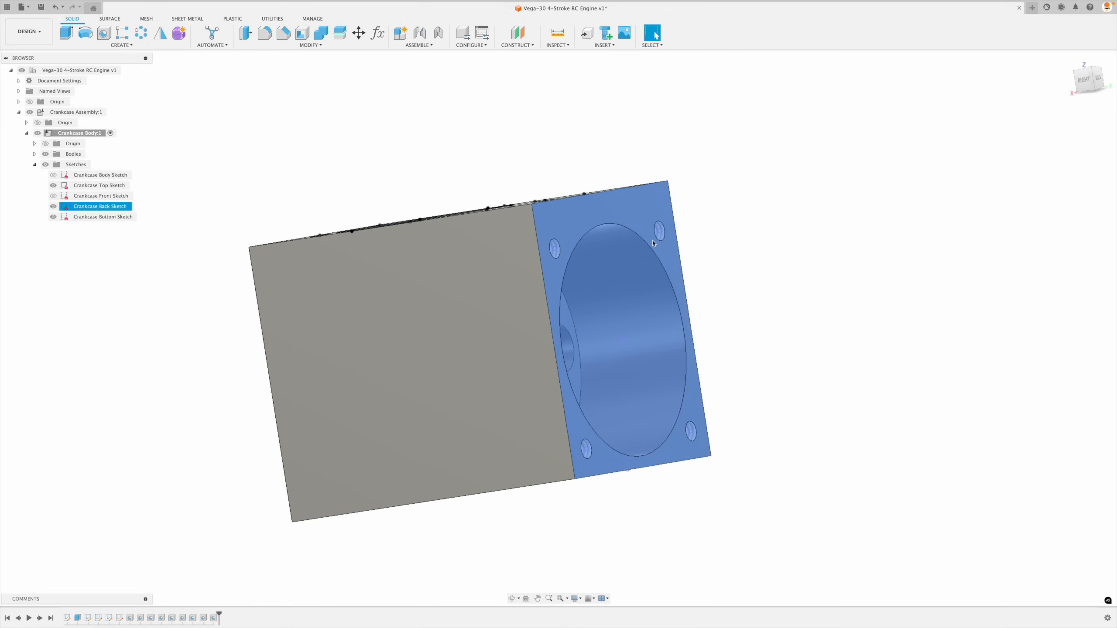
mouse_move(651, 238)
shift+middle_down()
mouse_move(794, 308)
mouse_move(299, 205)
mouse_move(269, 157)
mouse_move(209, 188)
shift+middle_up()
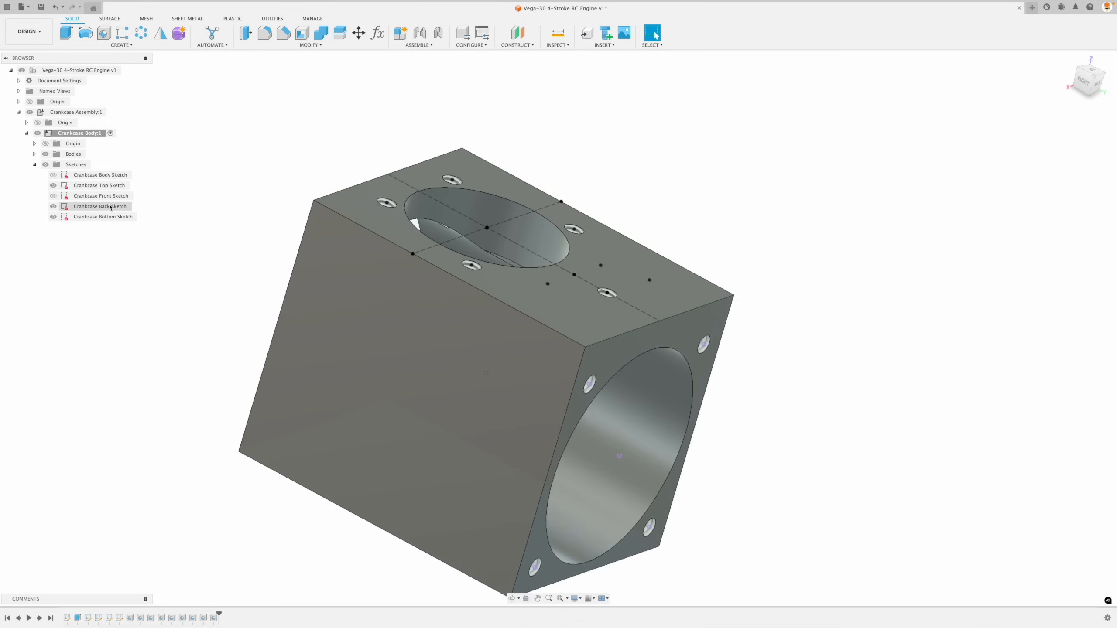
Step: Project the two upper corner points of the front sketch's inner rectangle into the Crankcase Back Sketch and finish the sketch
double_click(64, 207)
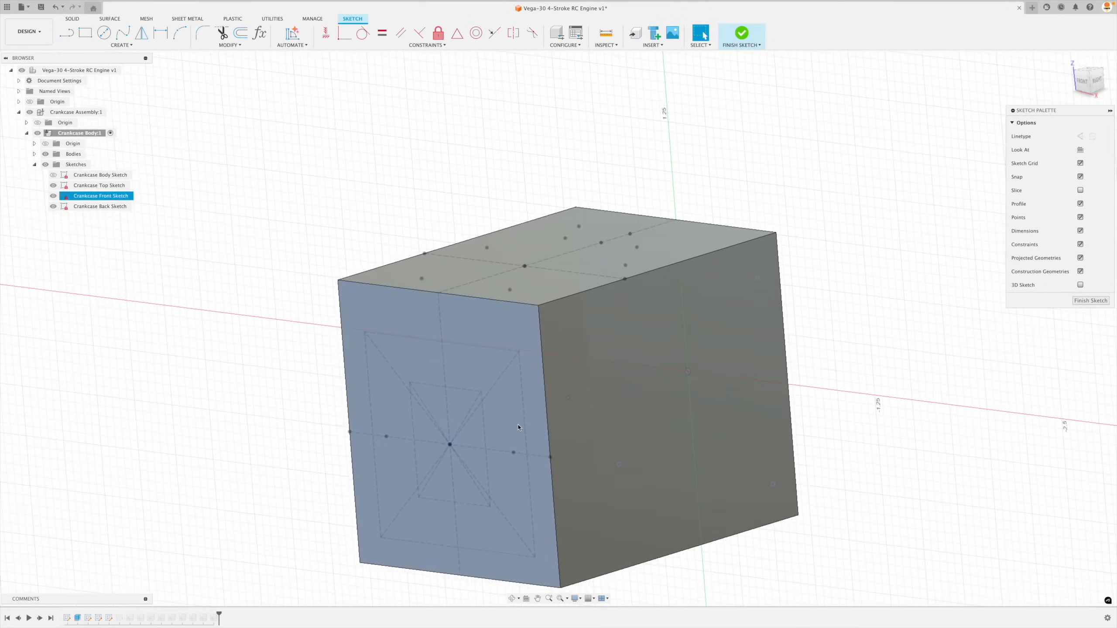
key(p)
click(481, 392)
click(409, 385)
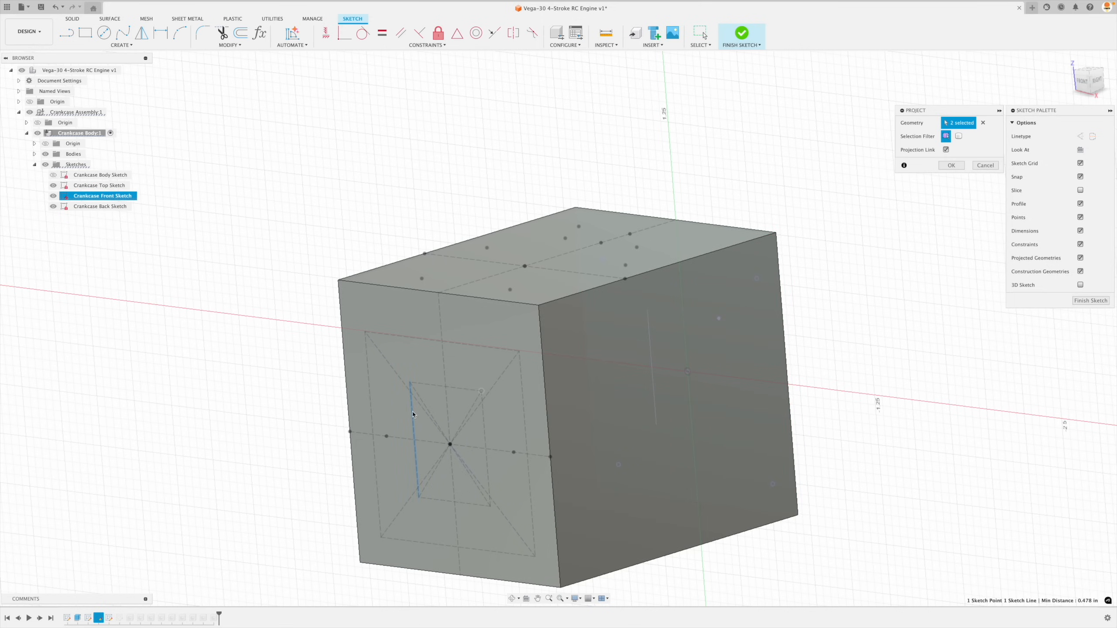
click(410, 386)
click(409, 386)
click(950, 166)
mouse_move(951, 165)
shift+middle_down()
mouse_move(935, 244)
mouse_move(1081, 303)
shift+middle_up()
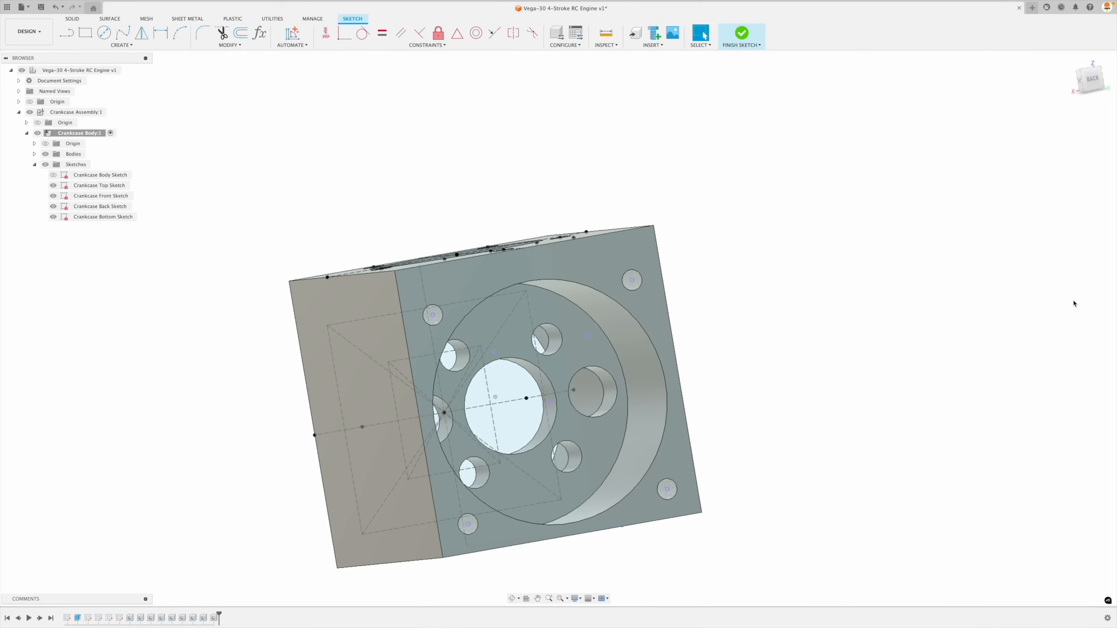
click(1082, 303)
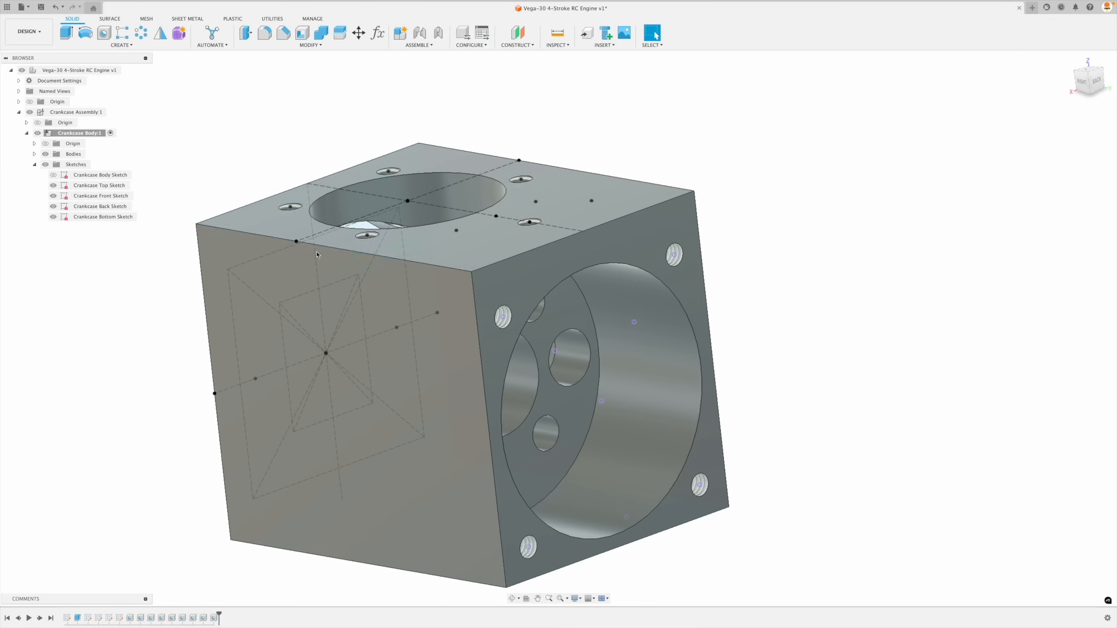
Step: Reopen the Crankcase Back Sketch to check its projected points, and close it again
click(65, 207)
double_click(65, 207)
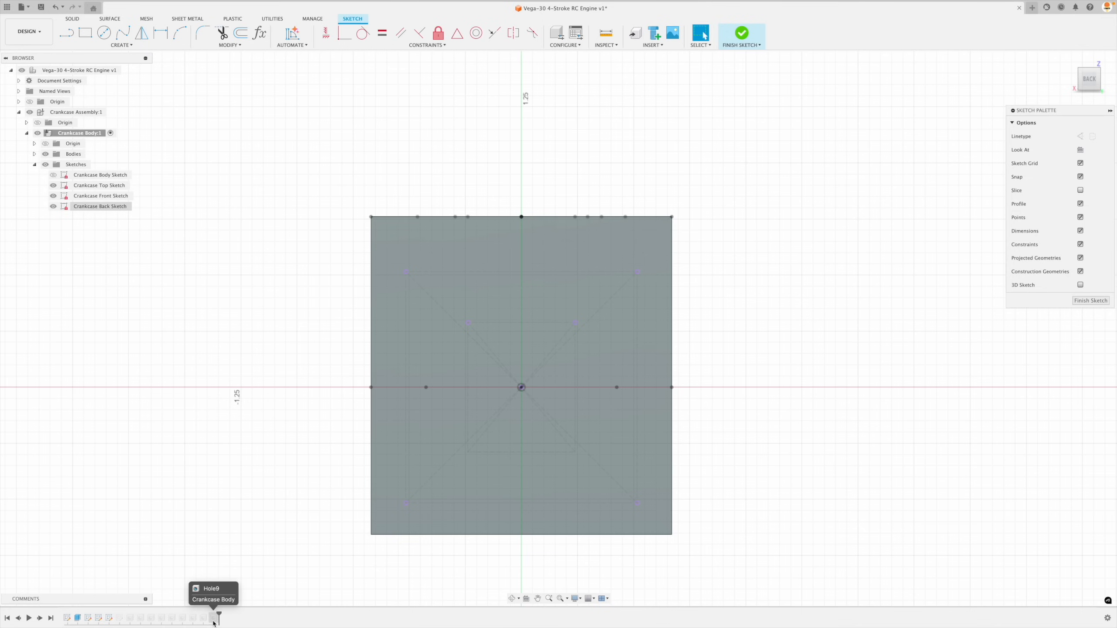
click(1091, 301)
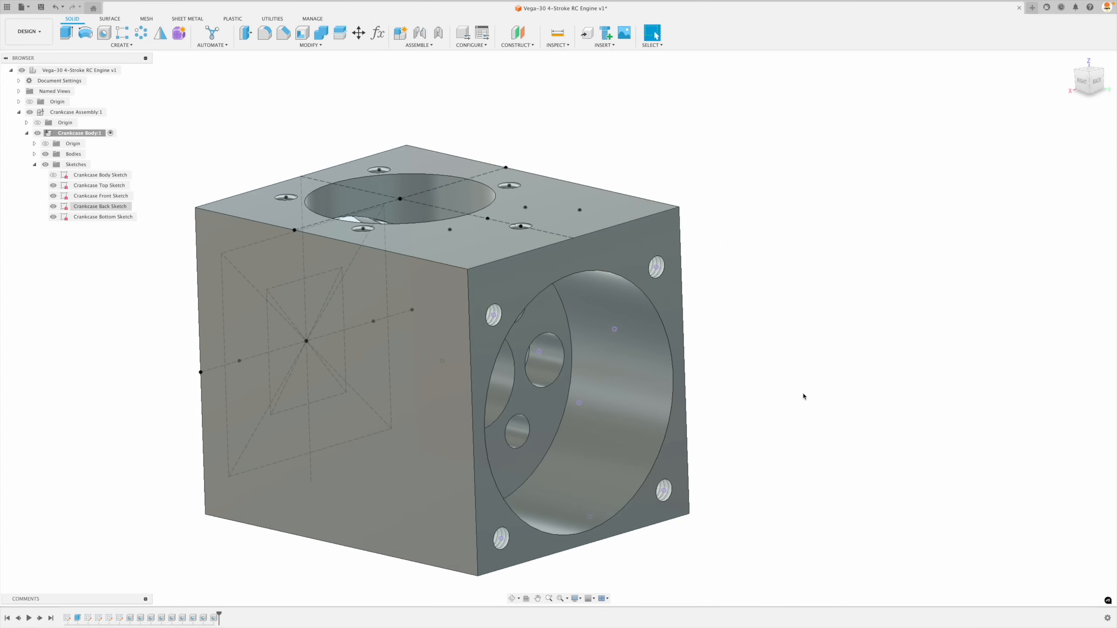
Step: Cut two simple flat-bottomed holes, 0.563 in diameter and 0.4 in deep, at the two projected upper points of the Crankcase Back Sketch
click(105, 33)
click(558, 354)
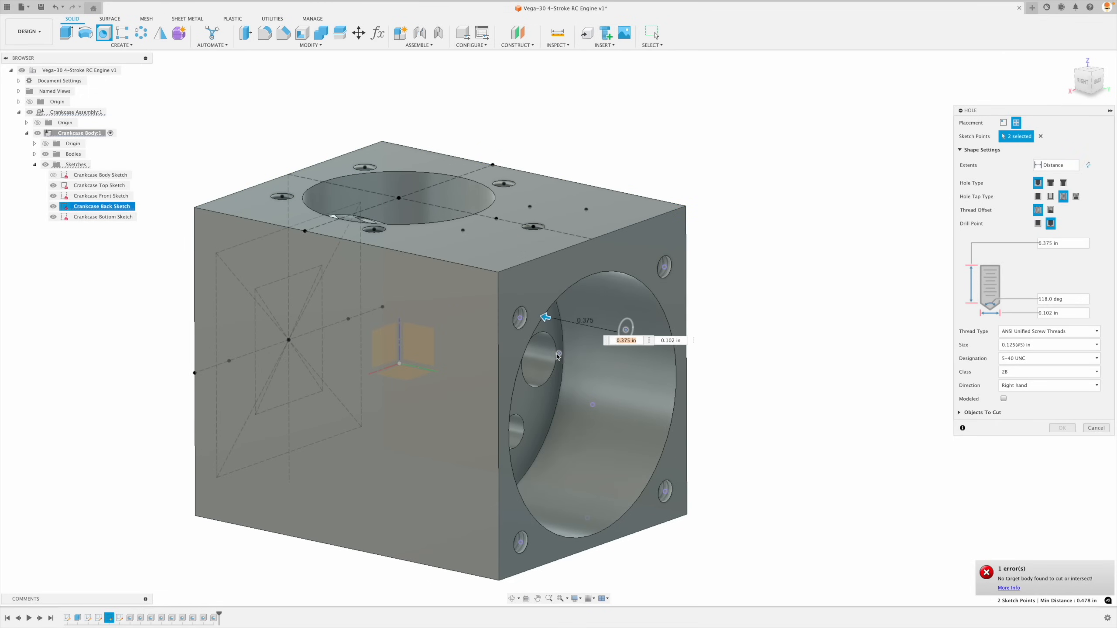
click(559, 355)
text(.4)
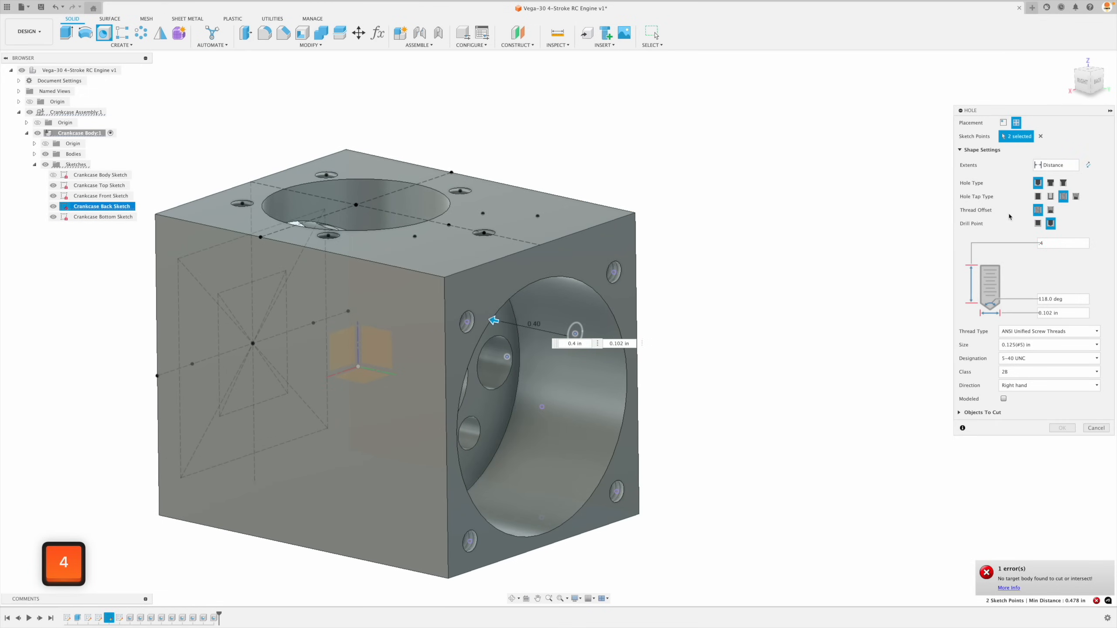
click(1038, 196)
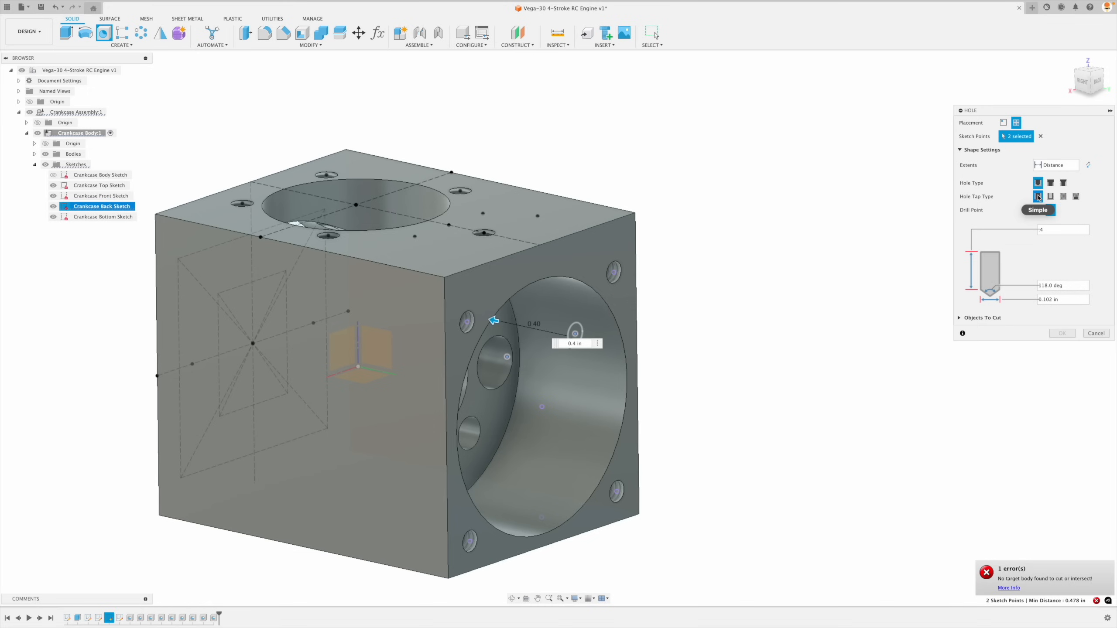
click(1038, 209)
click(1065, 300)
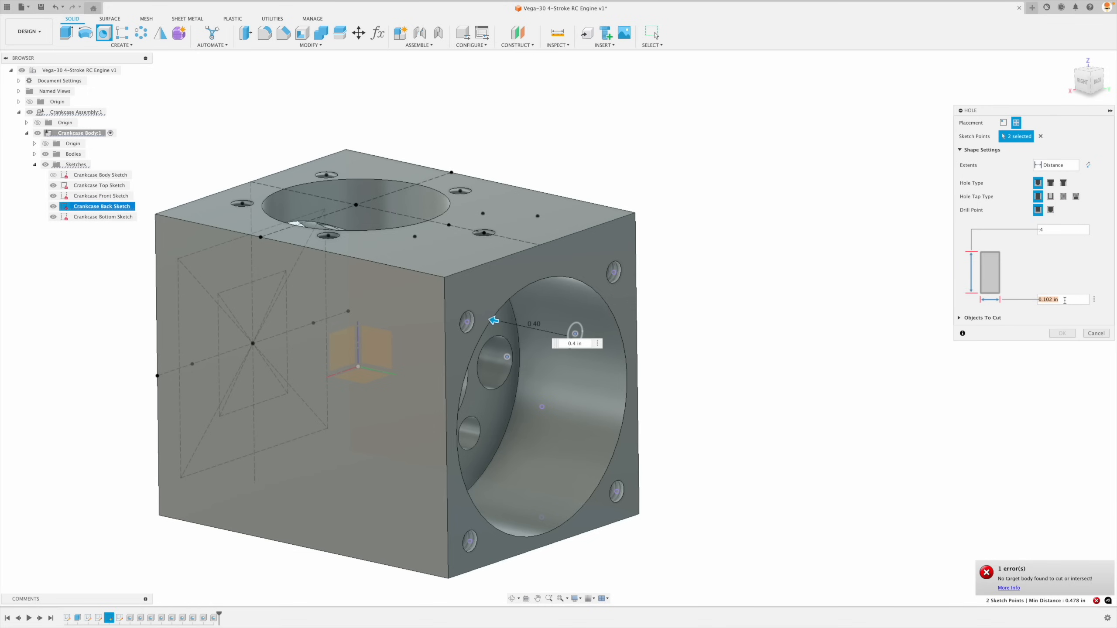
text(.563)
shift+middle_drag(493, 320, 465, 365)
key(Return)
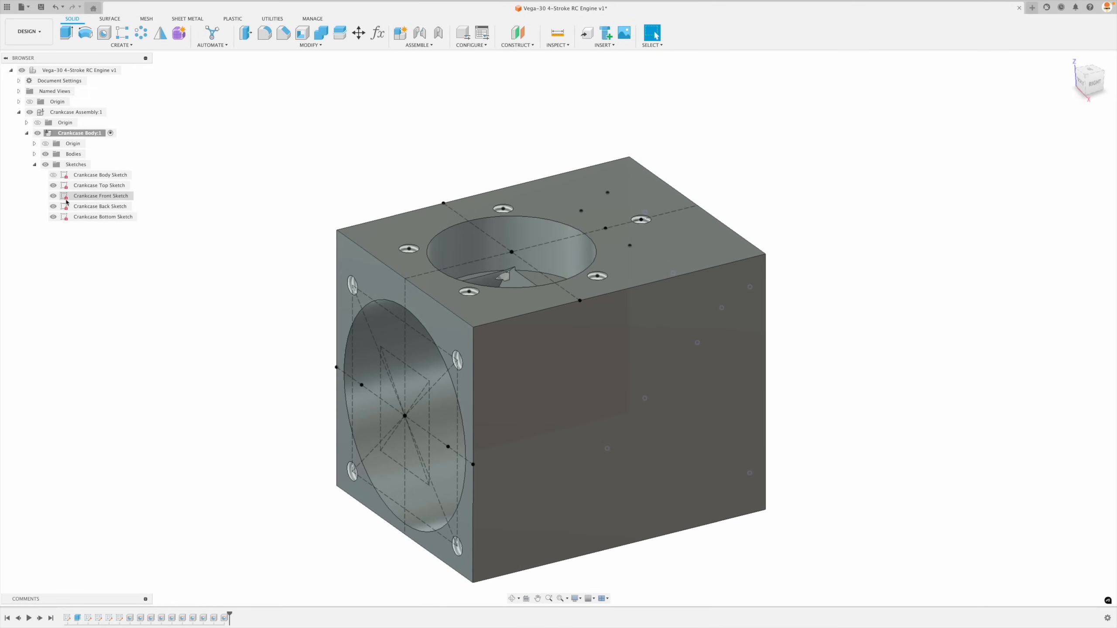
Step: Hide the Crankcase Front and Back Sketches and cut two simple angled-tip holes, 0.156 in diameter and 0.312 in deep, at the top face's paired points
click(54, 207)
click(53, 207)
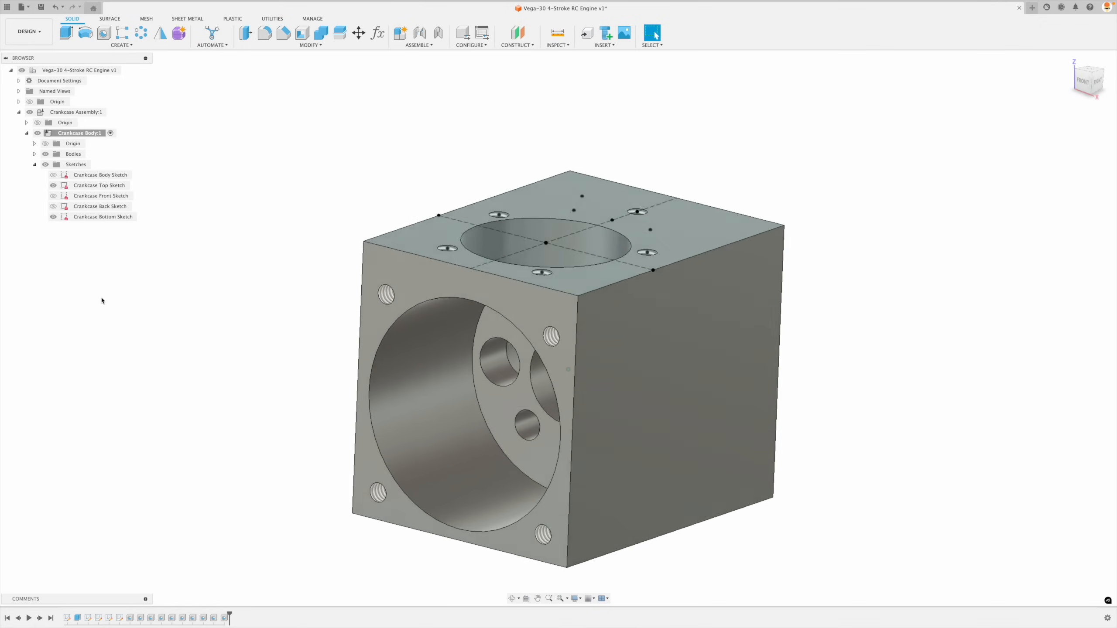
key(h)
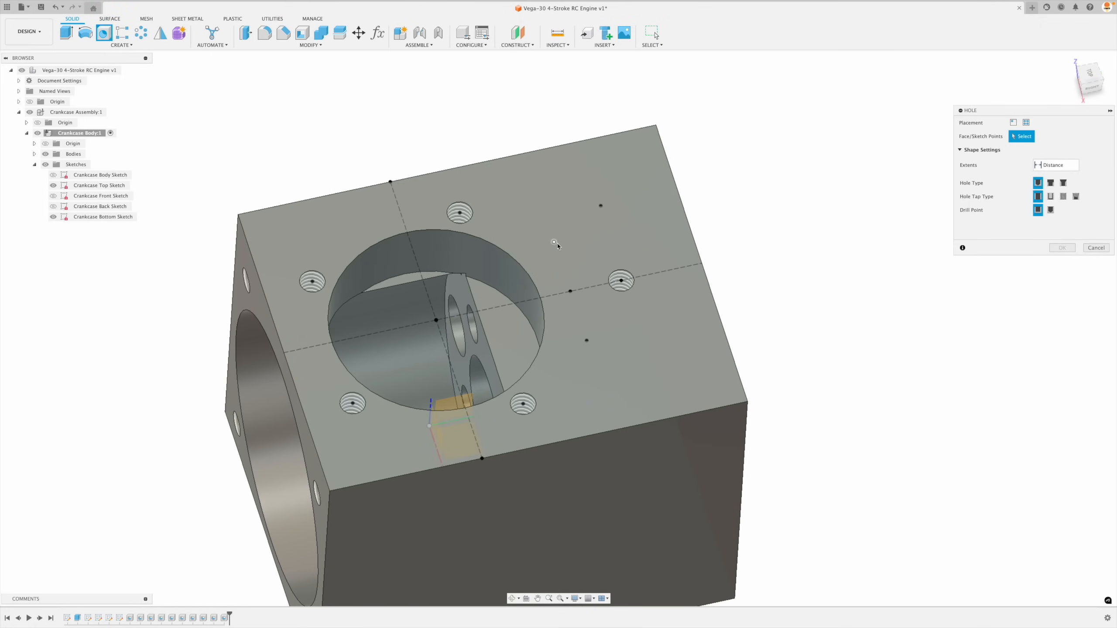
click(555, 242)
click(587, 341)
click(1051, 209)
click(1063, 229)
text(.312)
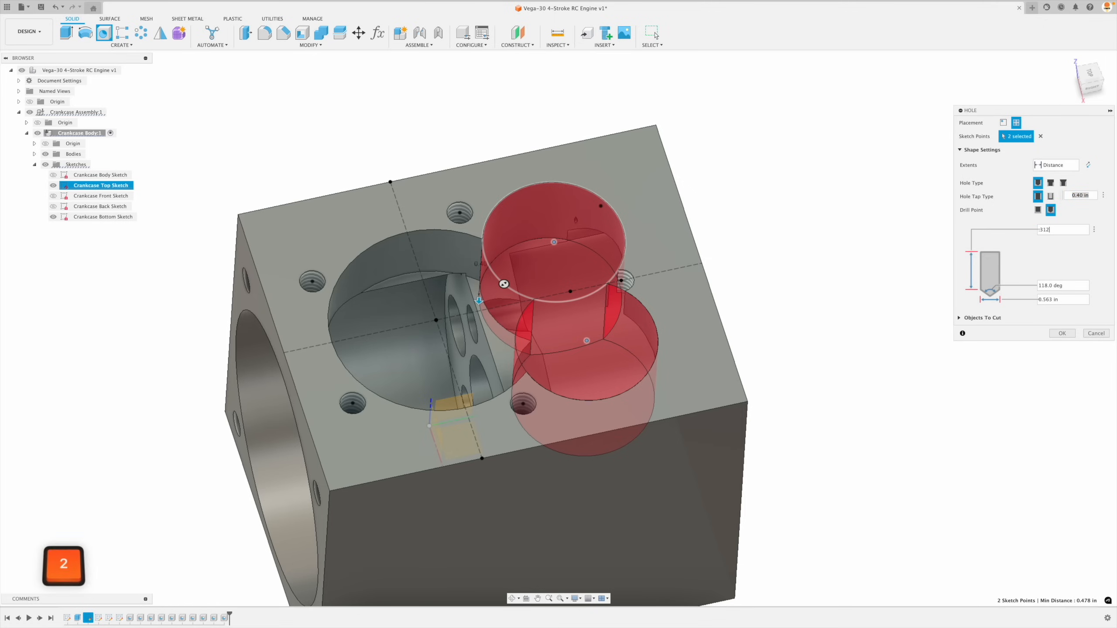
key(Tab)
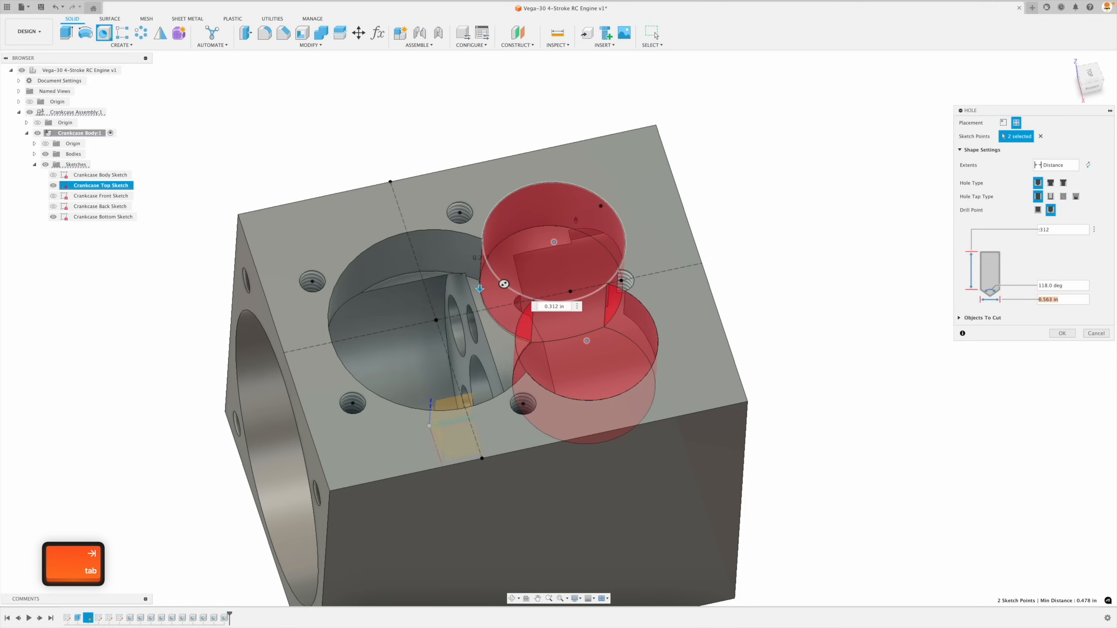
text(.125)
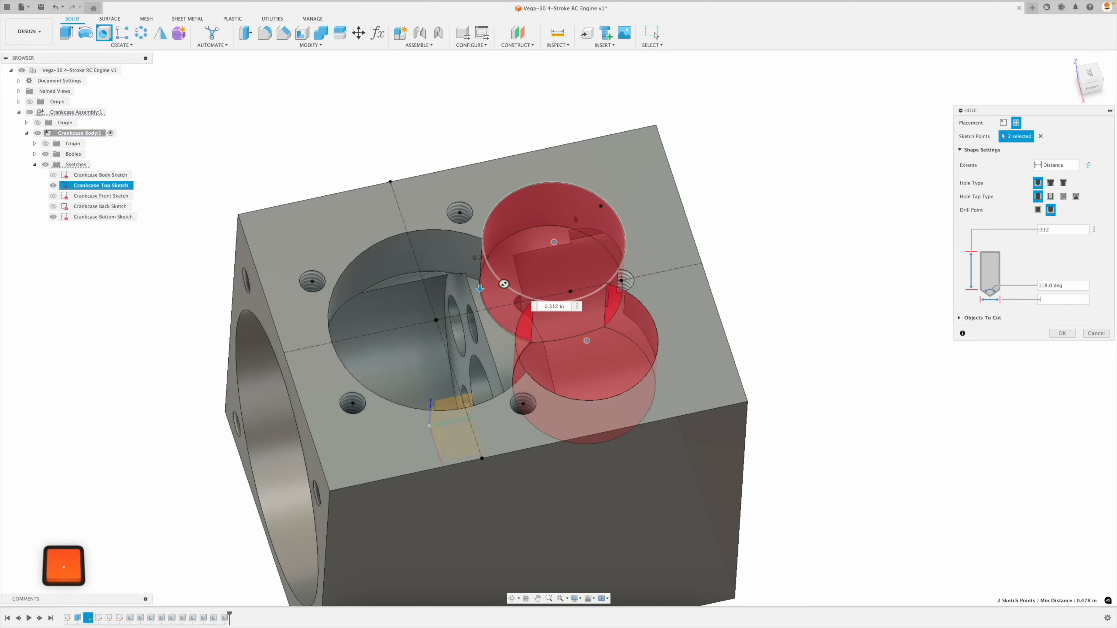
key(BackSpace)
text(56)
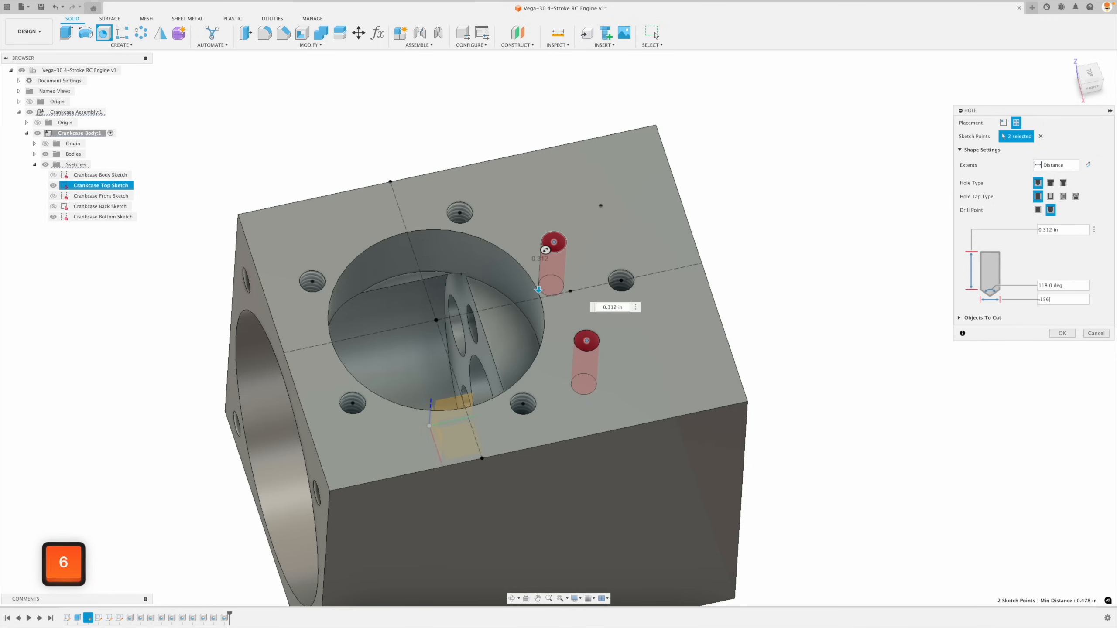
key(Return)
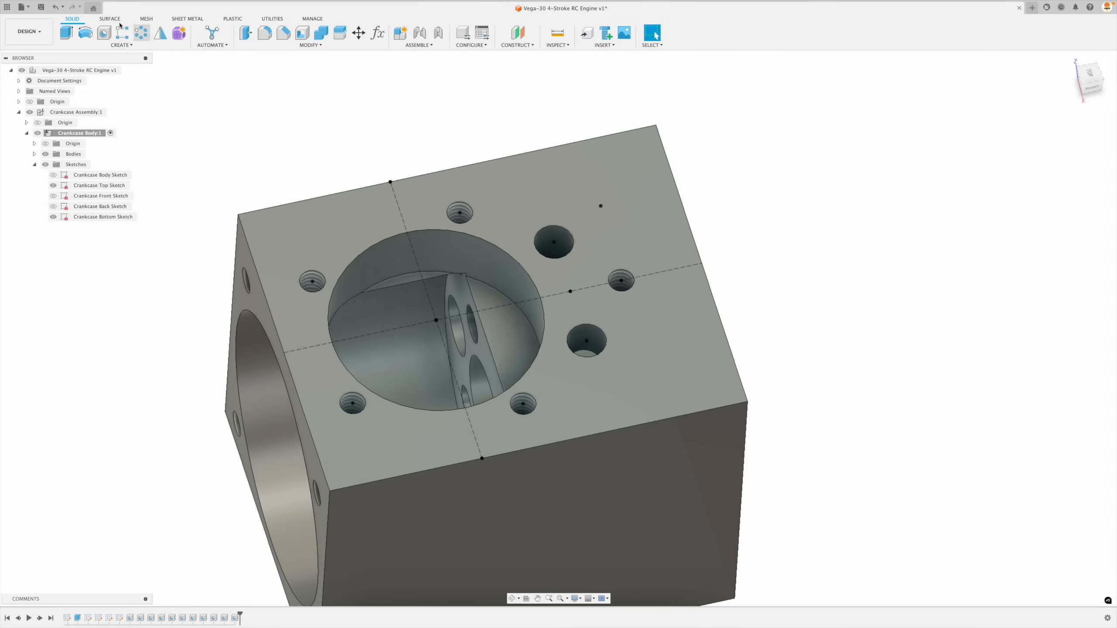
Step: Cut a countersunk hole, 0.094 in diameter and 0.262 in deep with a 0.20 in, 60-degree countersink, at the top-face point between the paired holes
click(106, 35)
click(570, 291)
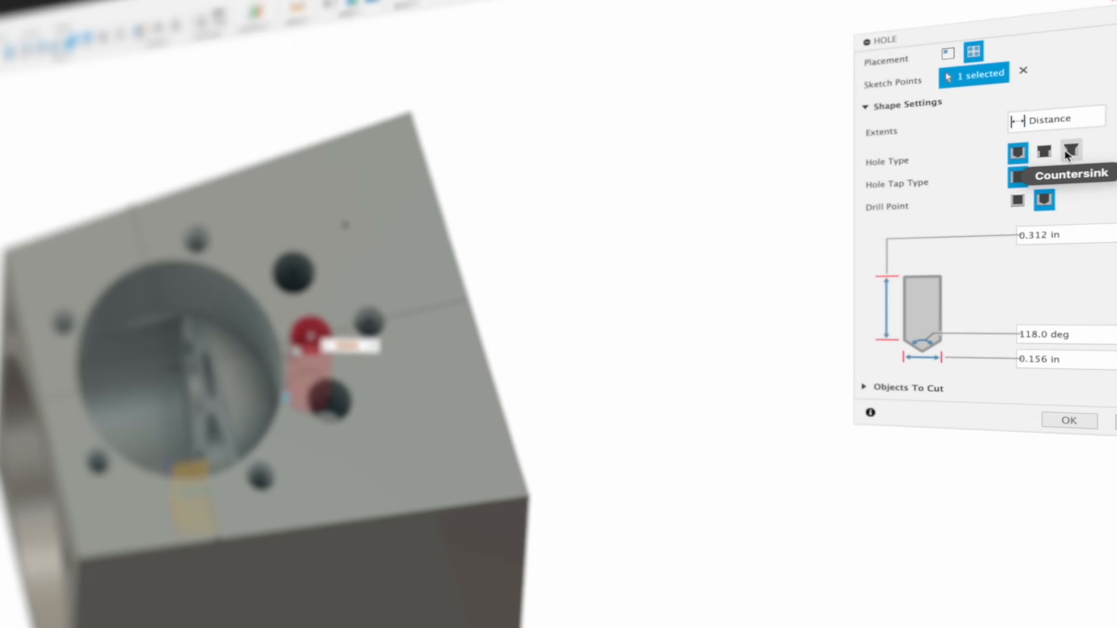
click(1064, 182)
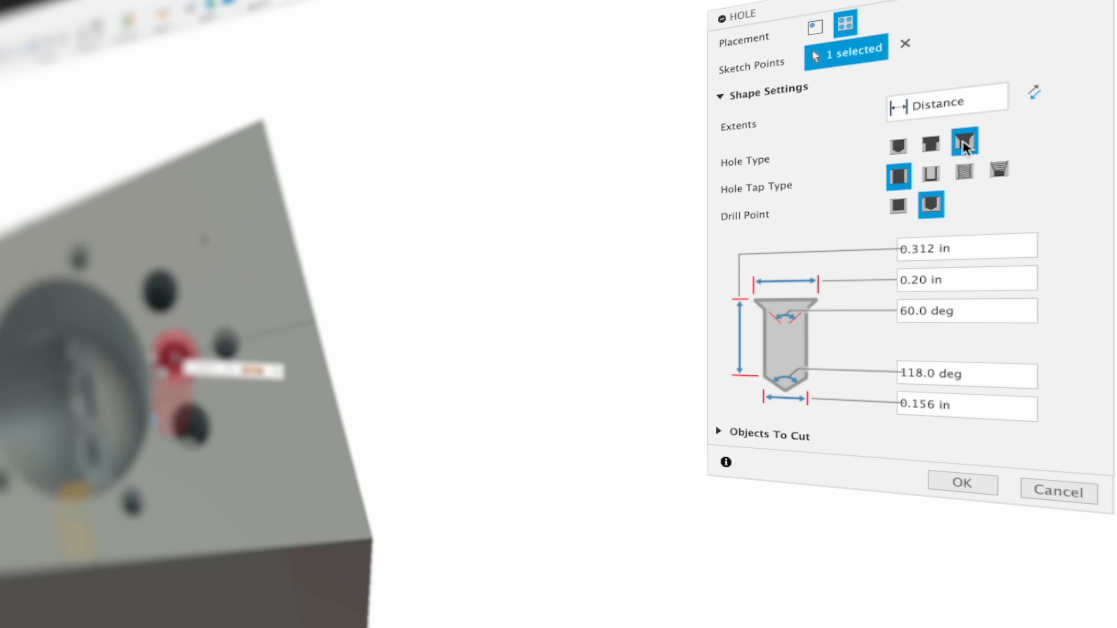
click(975, 243)
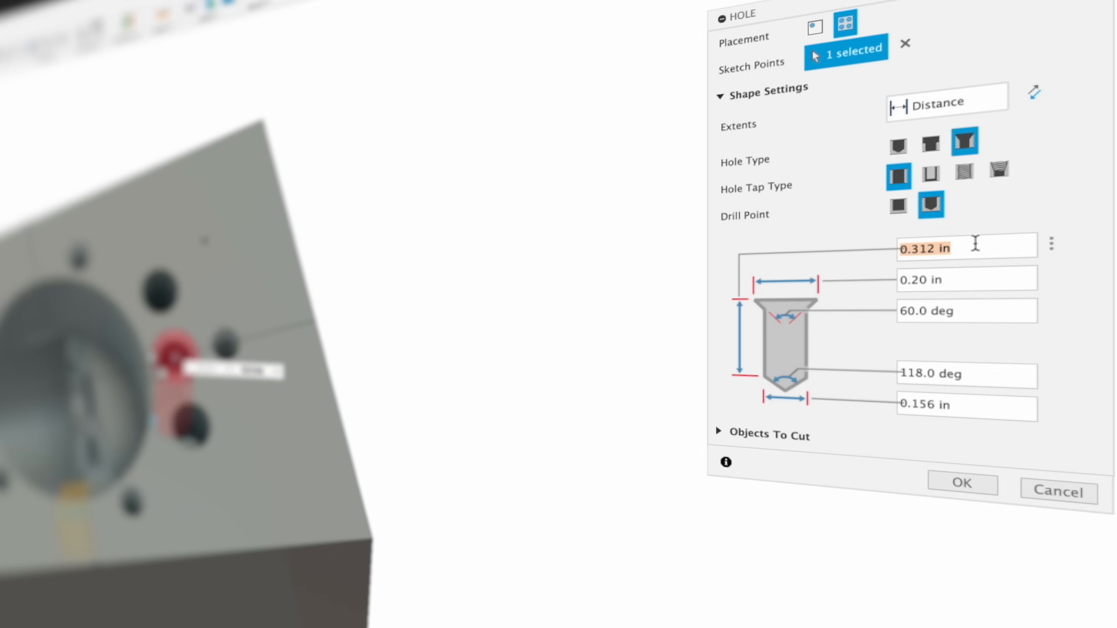
text(.262)
key(Return)
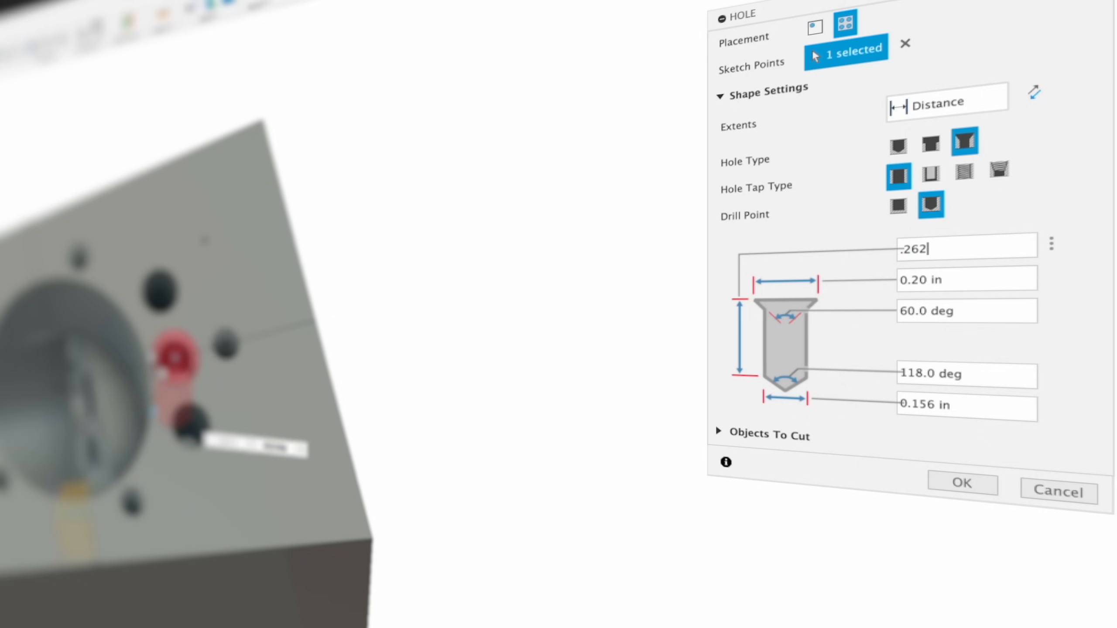
key(Tab)
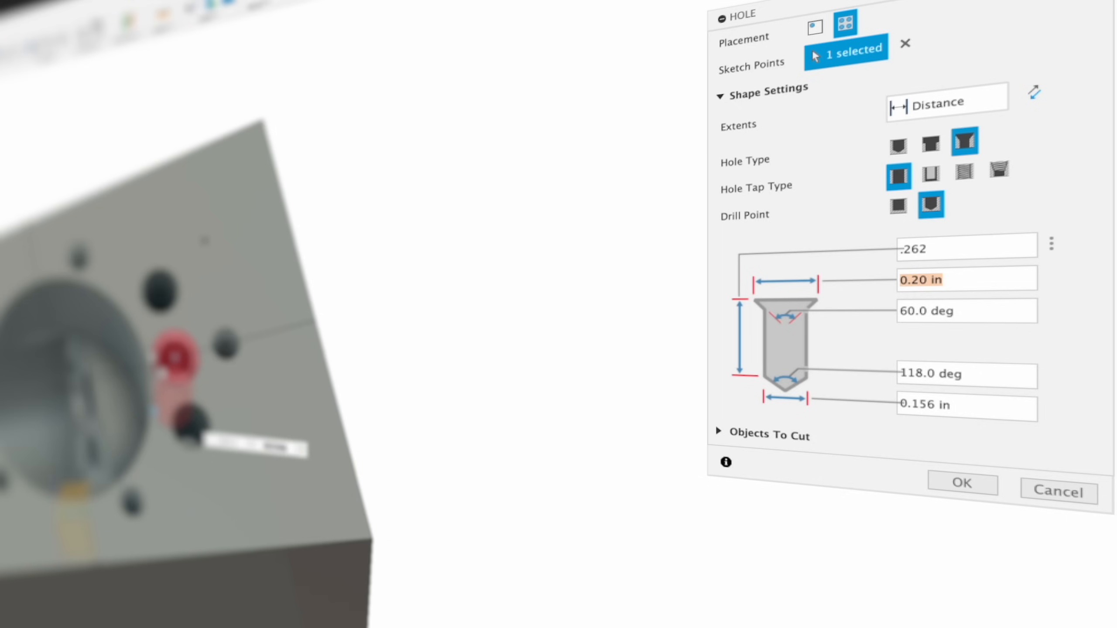
key(Tab)
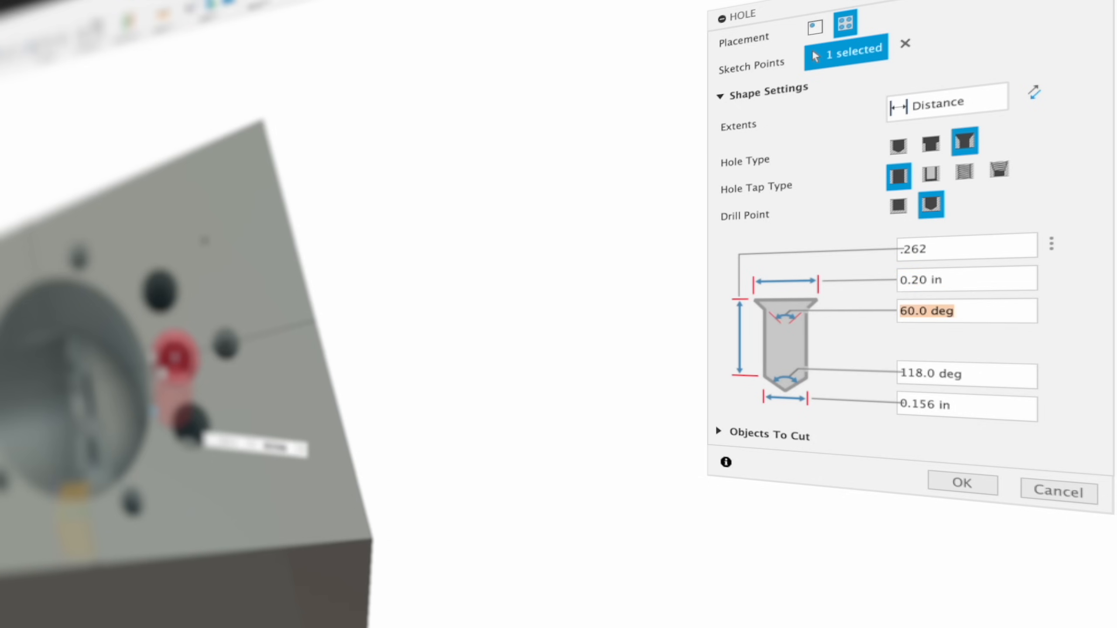
key(Tab)
key(Tab)
text(.094)
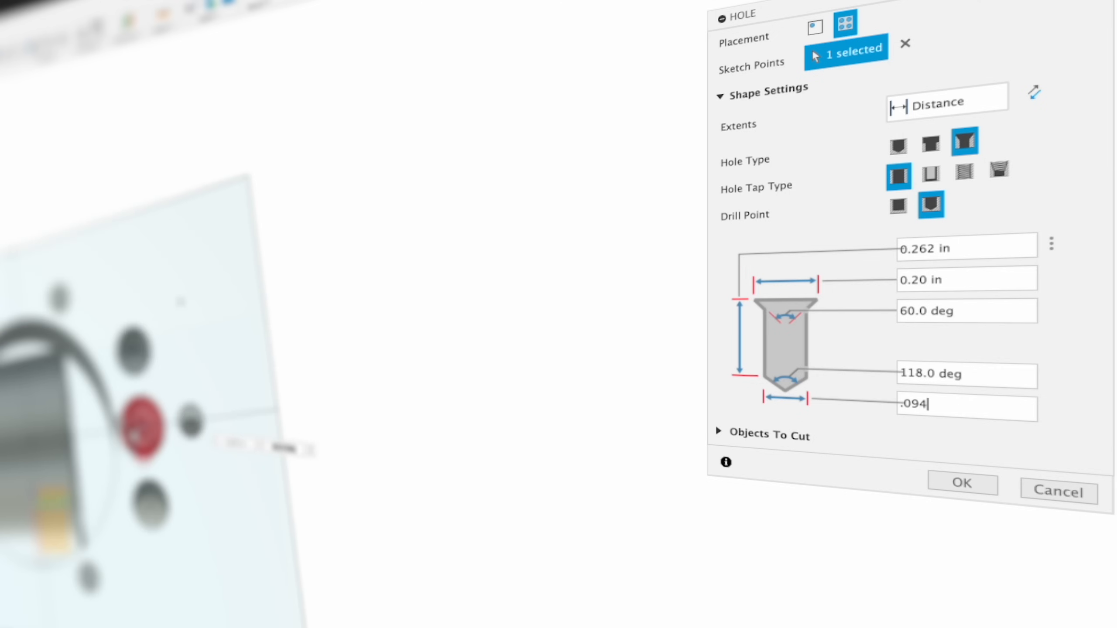
key(Return)
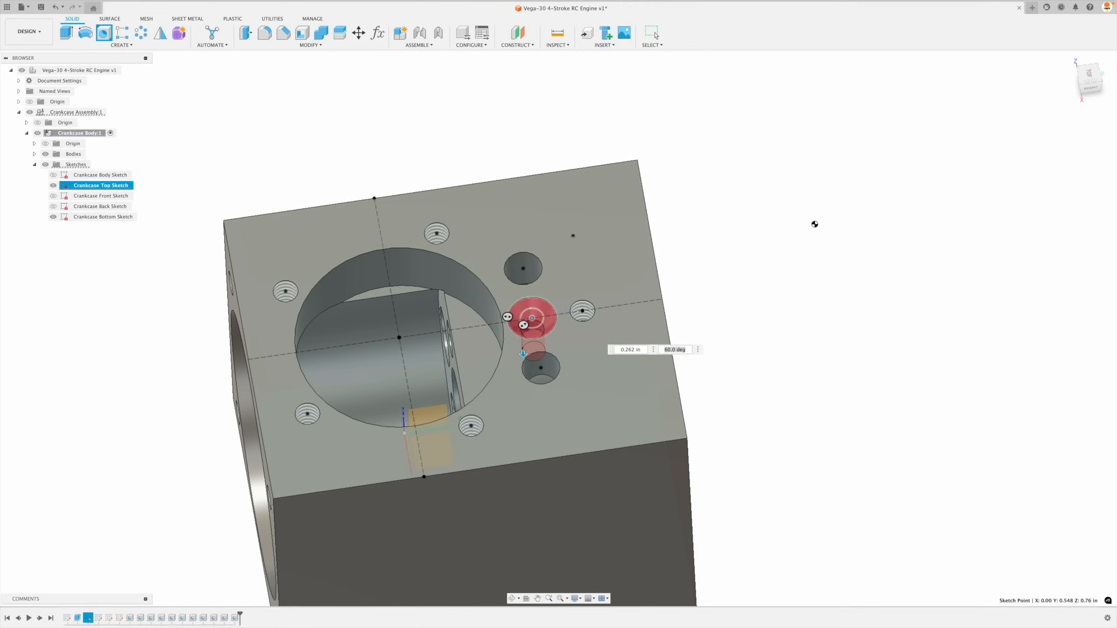
Step: Compare the top face with the Crankcase Top Sketch shown and hidden, and leave the sketch hidden
click(82, 186)
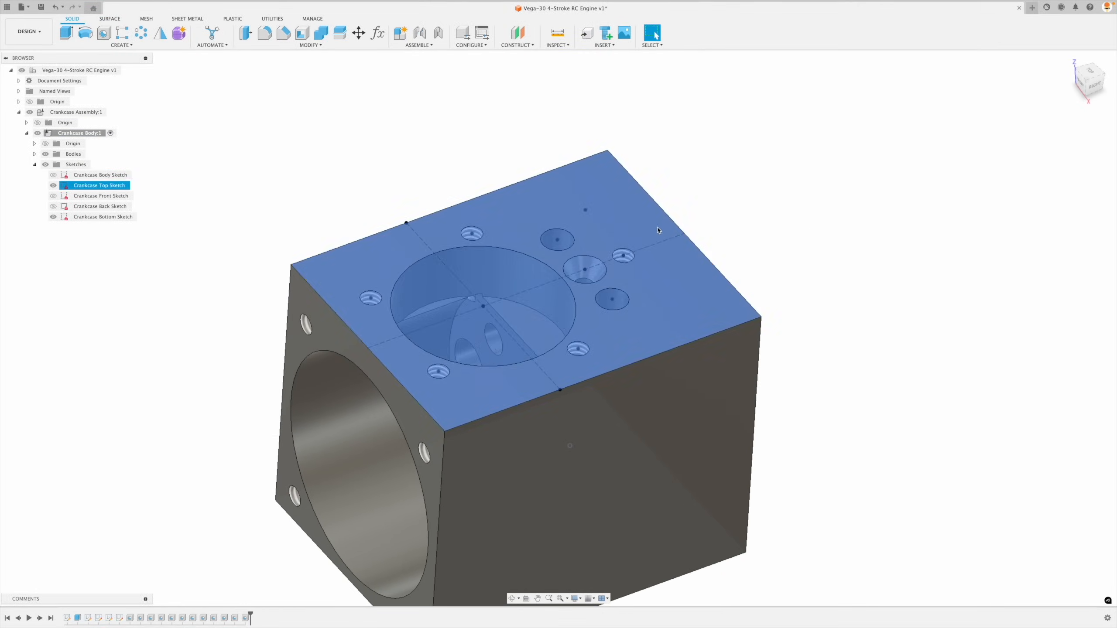
click(194, 165)
click(53, 185)
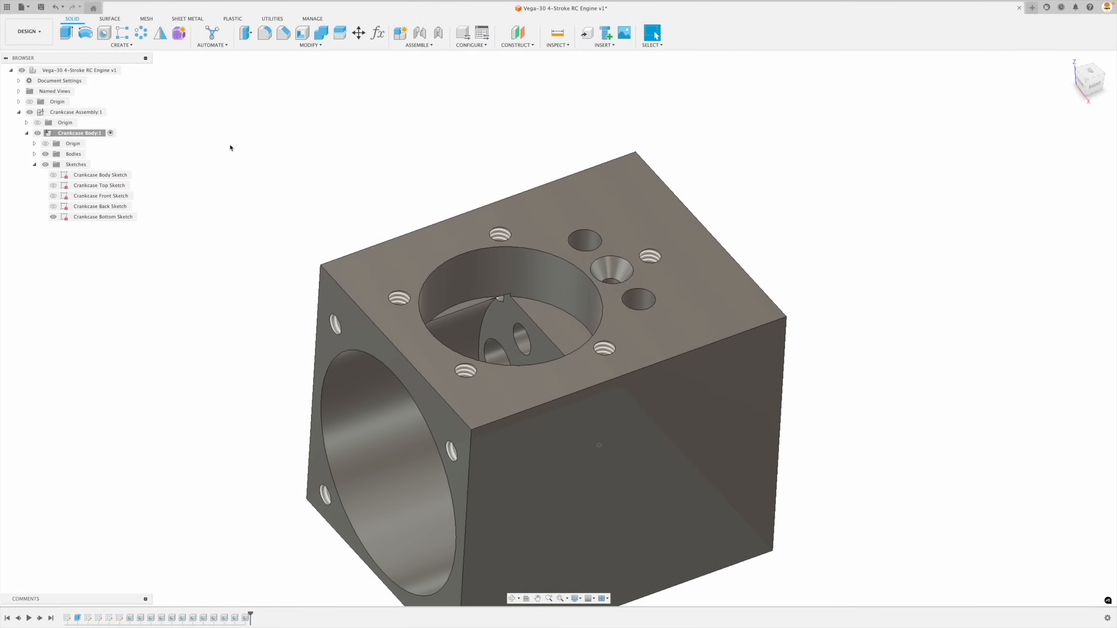
click(53, 185)
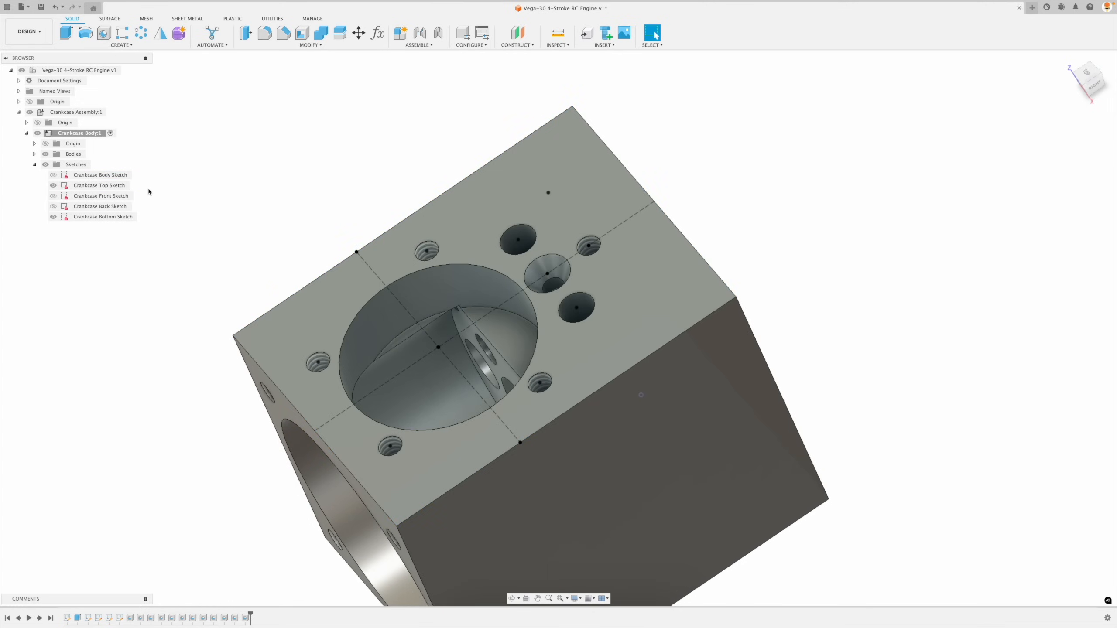
click(54, 186)
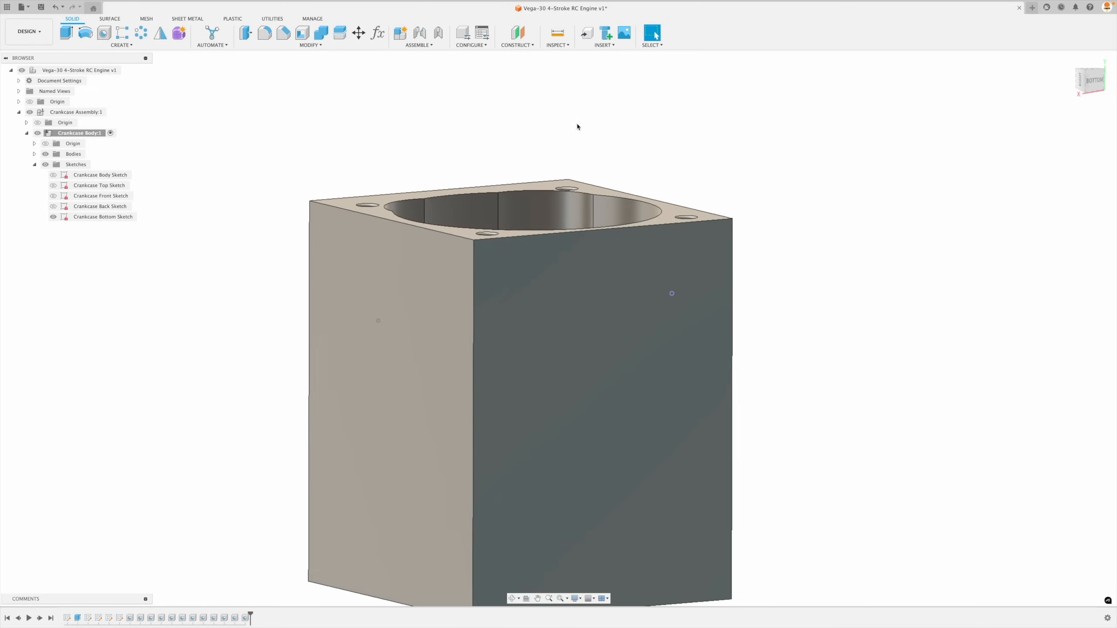
Step: Cut a simple tapped hole 0.276 in deep with a 6-32 UNC class 2B right-hand thread at the Crankcase Bottom Sketch's point
key(h)
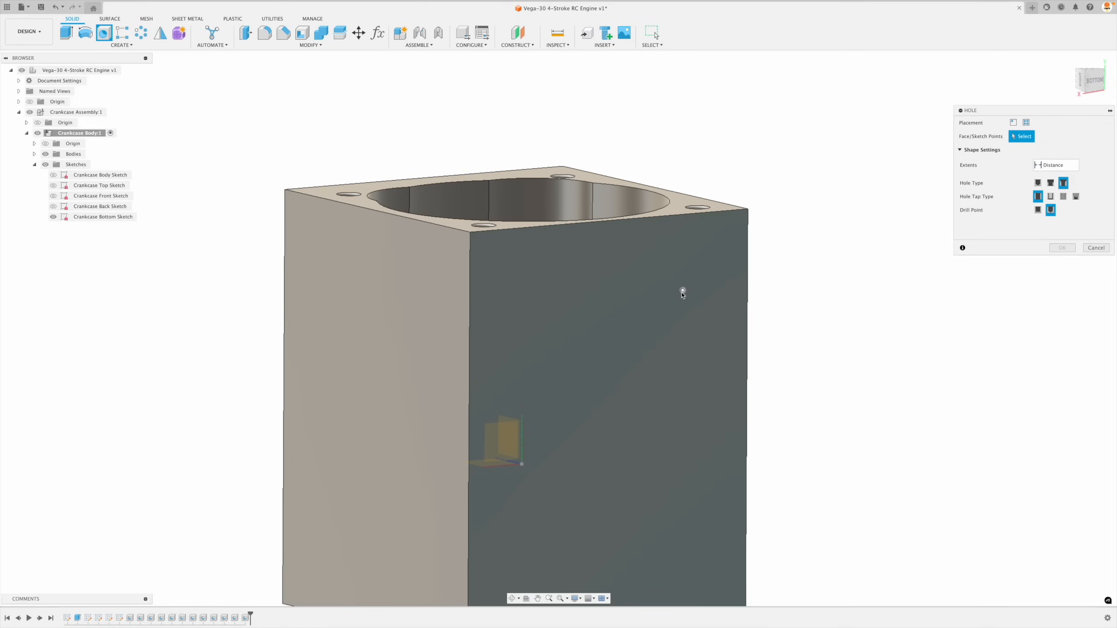
click(679, 290)
click(917, 50)
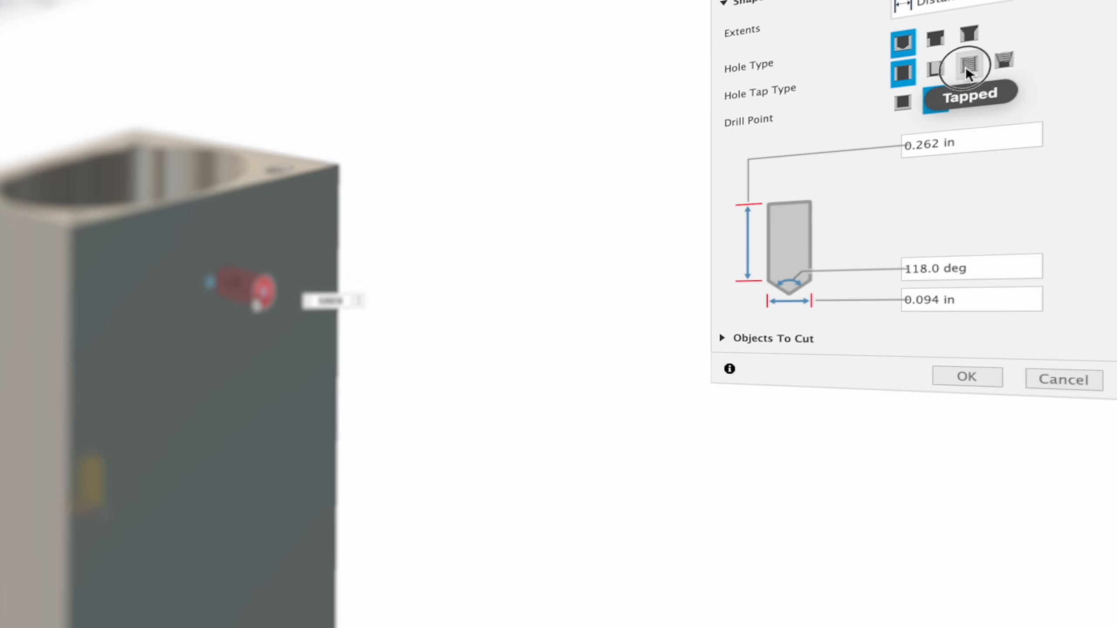
click(976, 66)
click(991, 172)
text(.276)
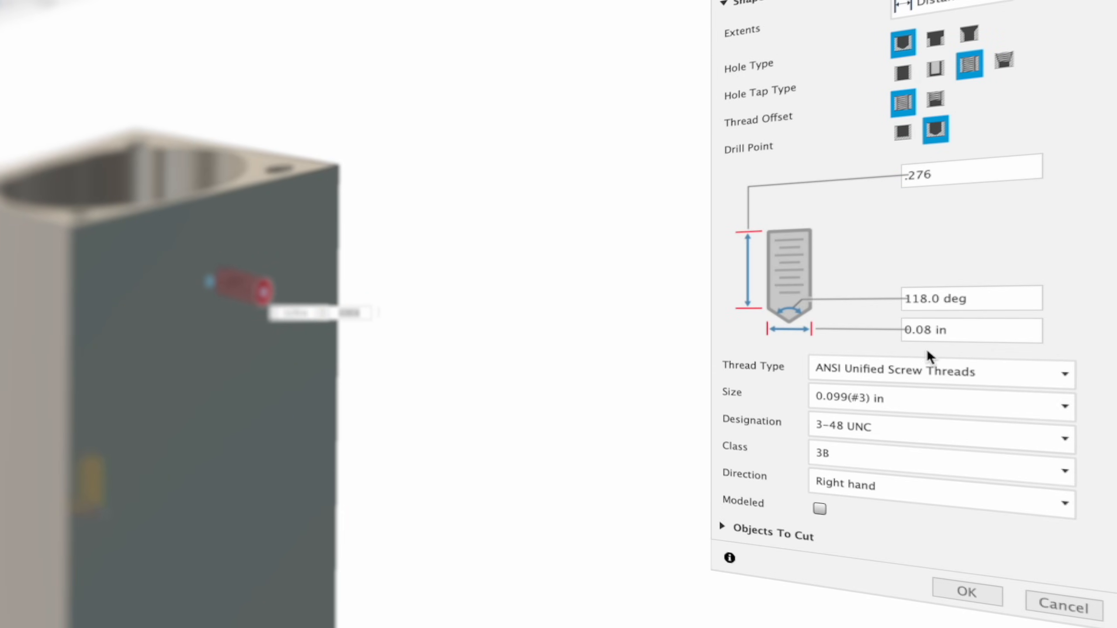
click(919, 395)
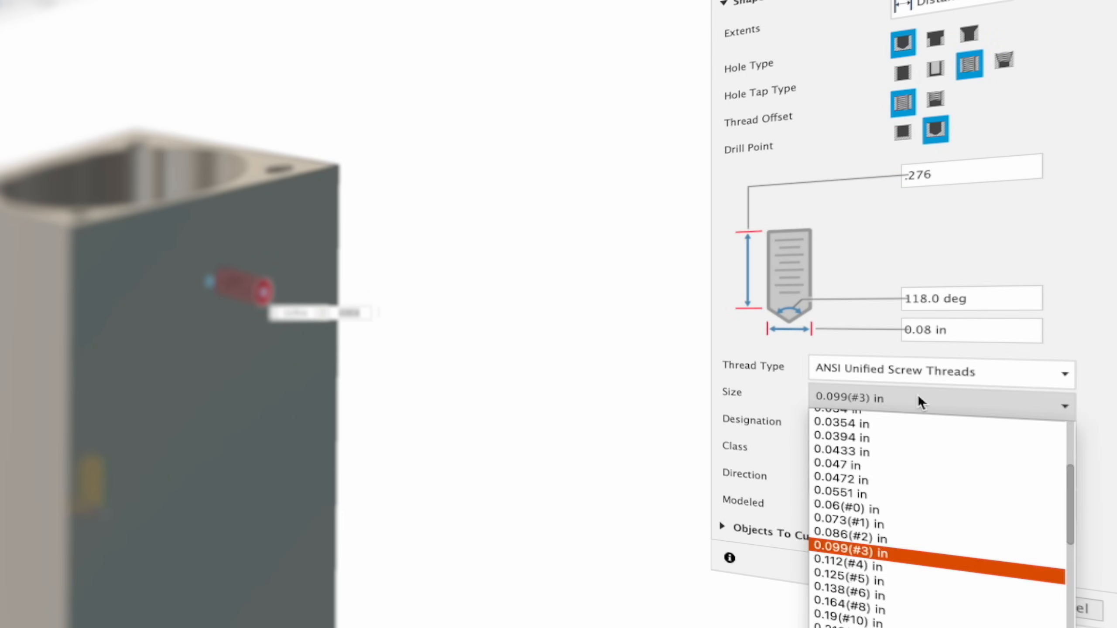
click(920, 608)
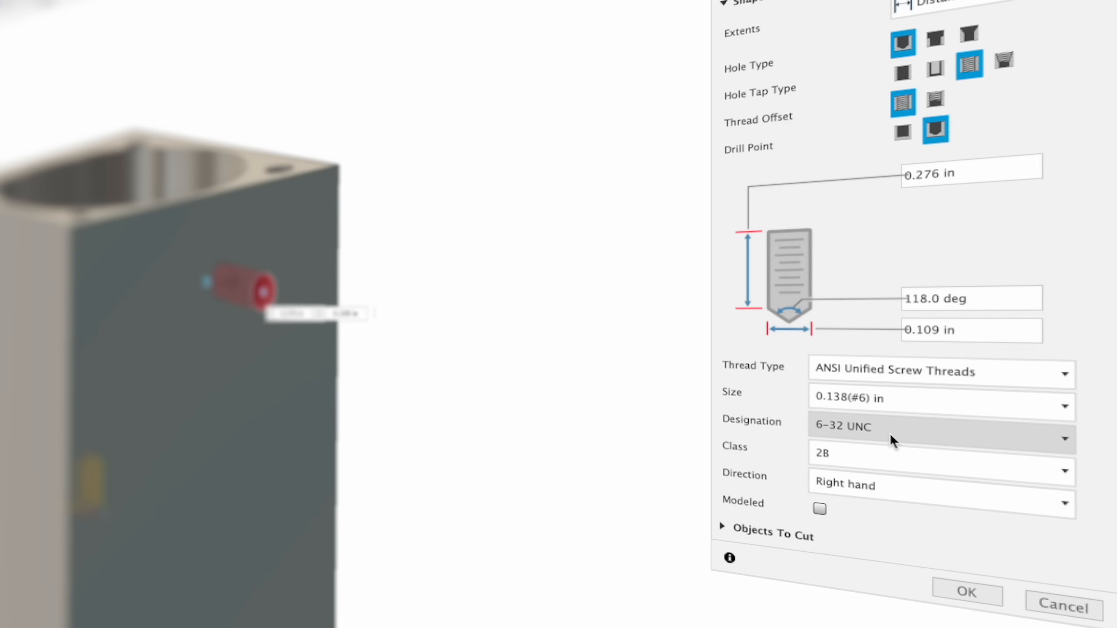
click(981, 596)
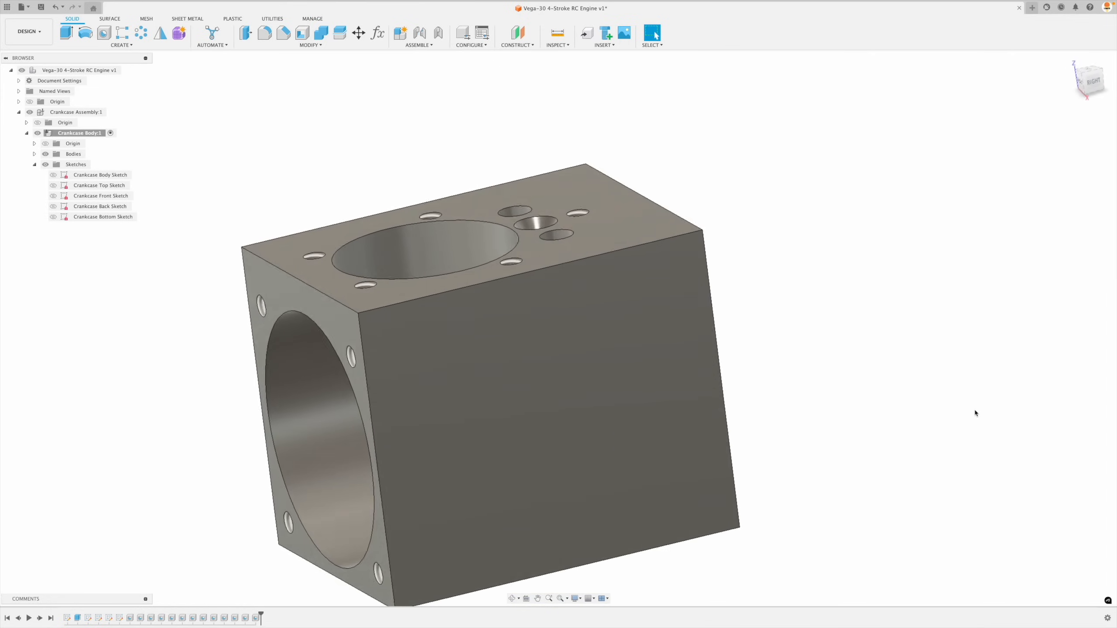
Step: Chamfer the two long side edges of the crankcase's top face by 0.11 in
click(283, 33)
click(387, 237)
click(616, 315)
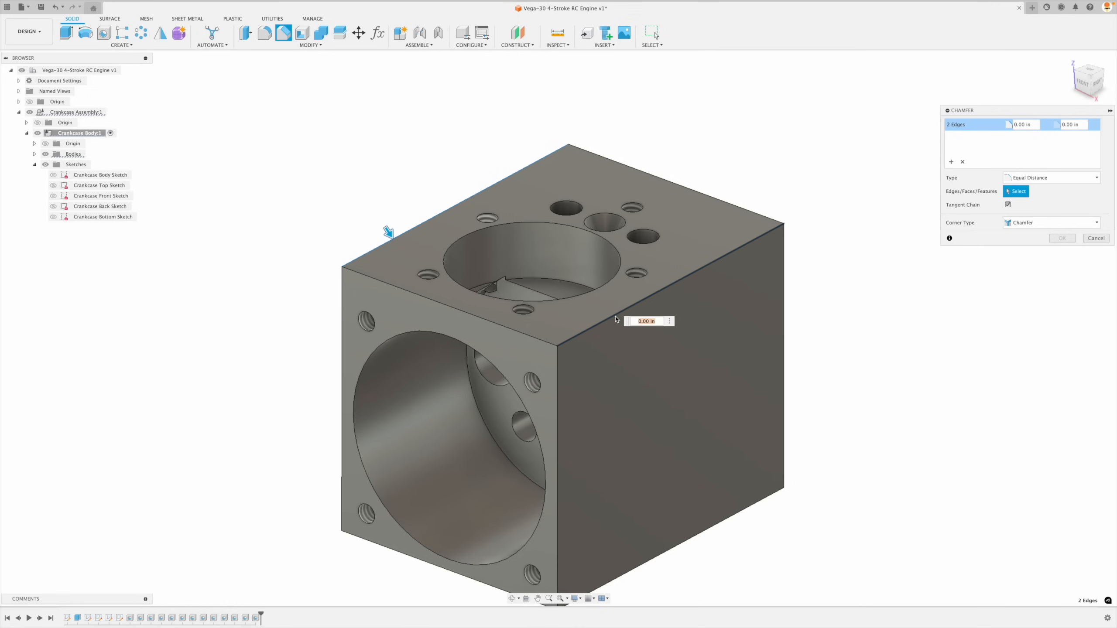
text(.11)
key(Return)
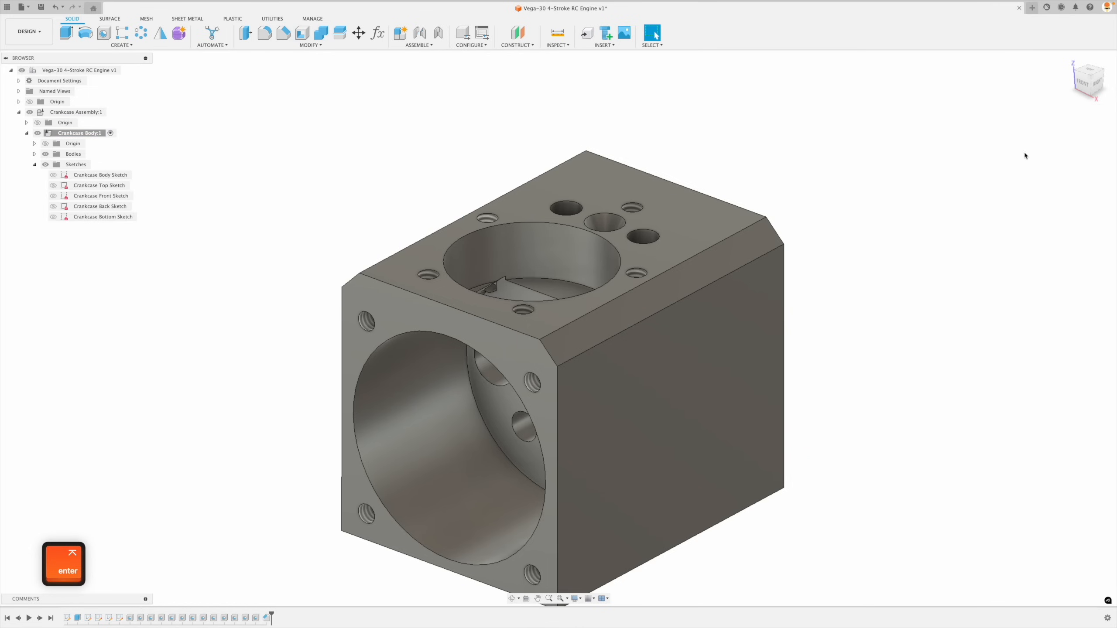
Step: Measure the distance between the crankcase's front face and the inner wall face inside the large bore, and clear the selection
click(1069, 58)
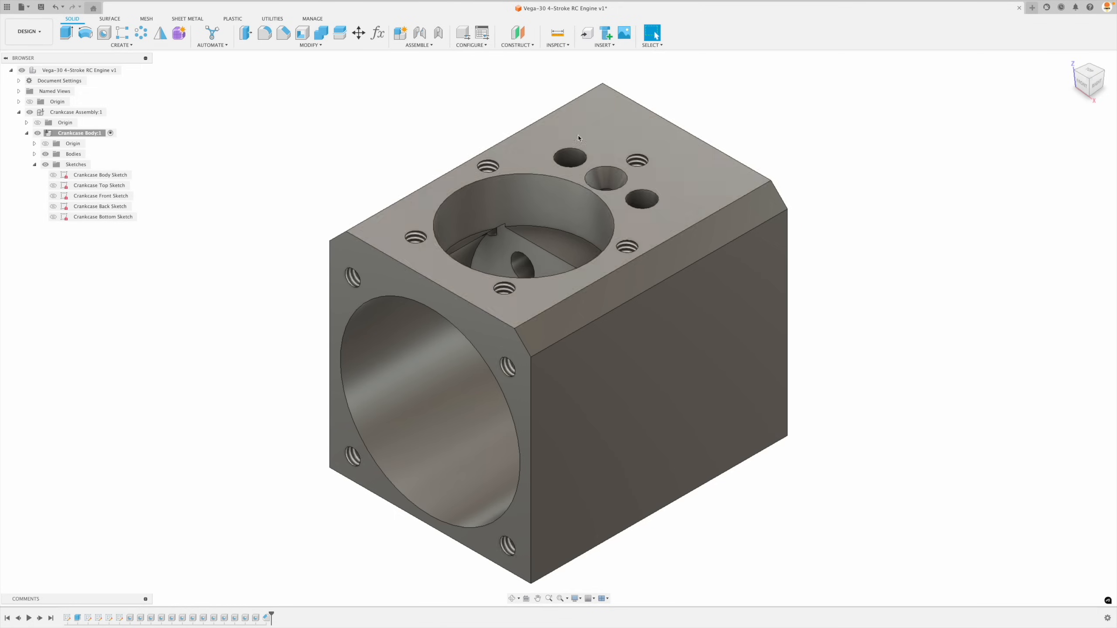
click(368, 267)
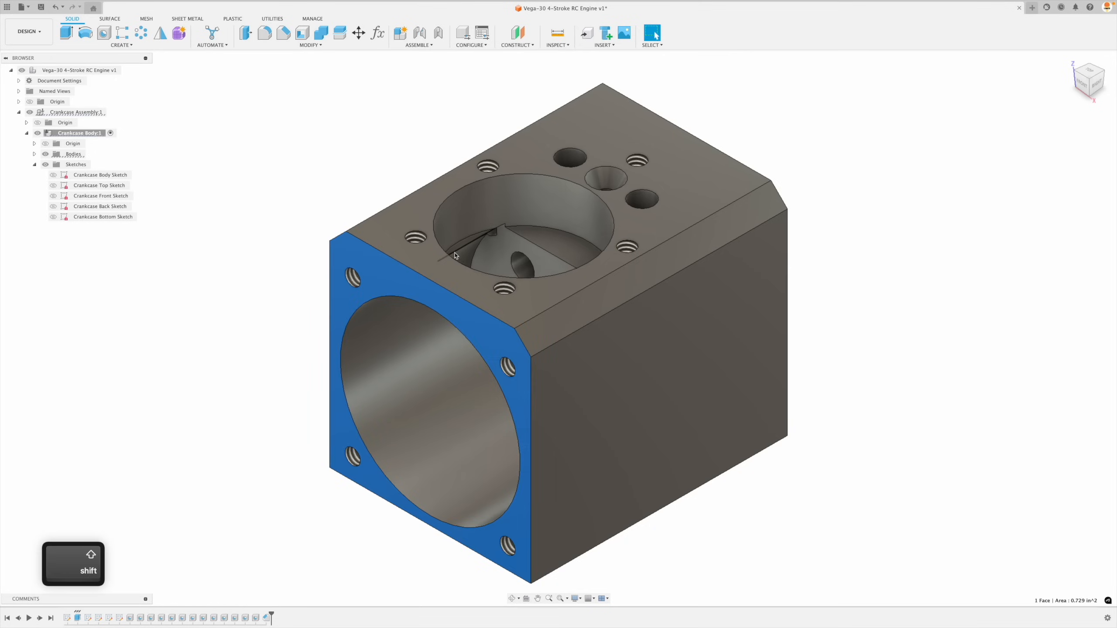
click(500, 257)
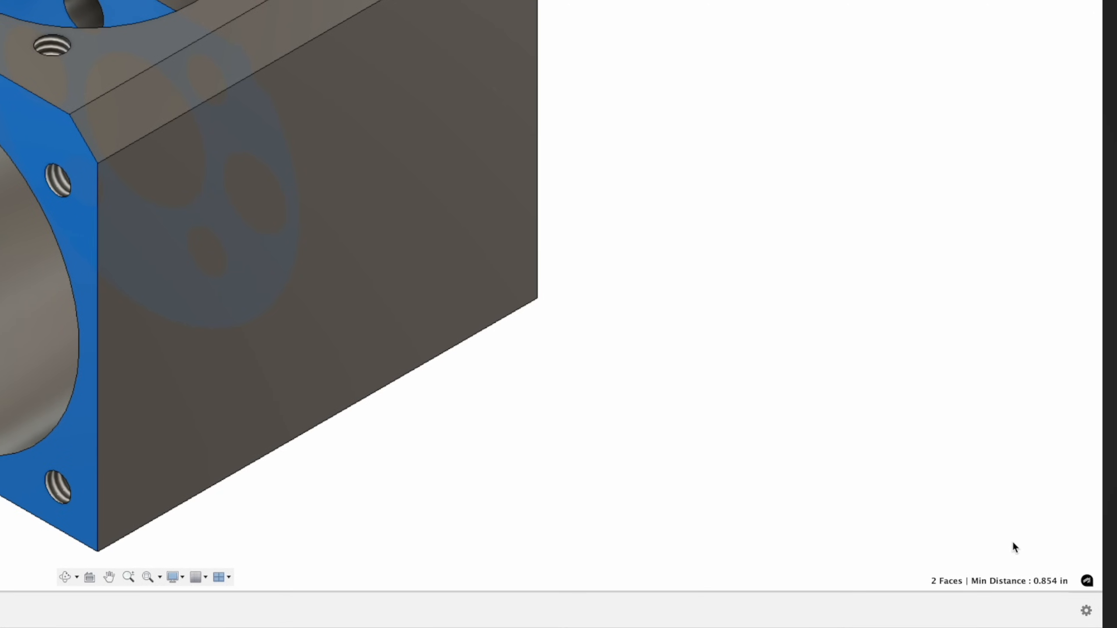
click(814, 424)
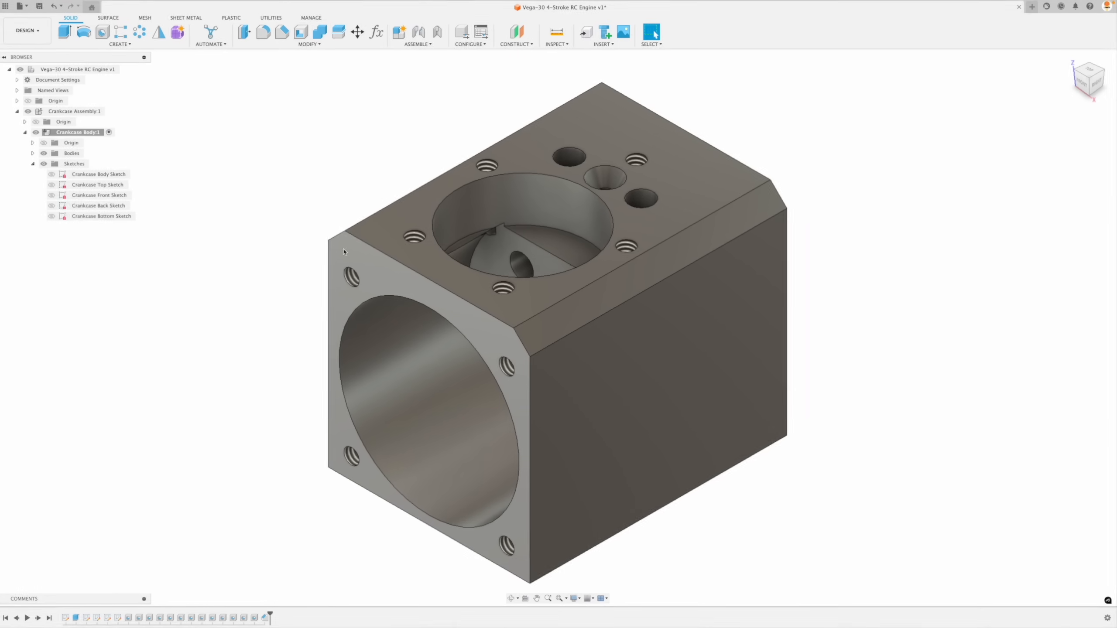
Step: Measure the distance between the crankcase's front face and the cylindrical wall of the rear-left threaded hole beside the top bore
click(345, 249)
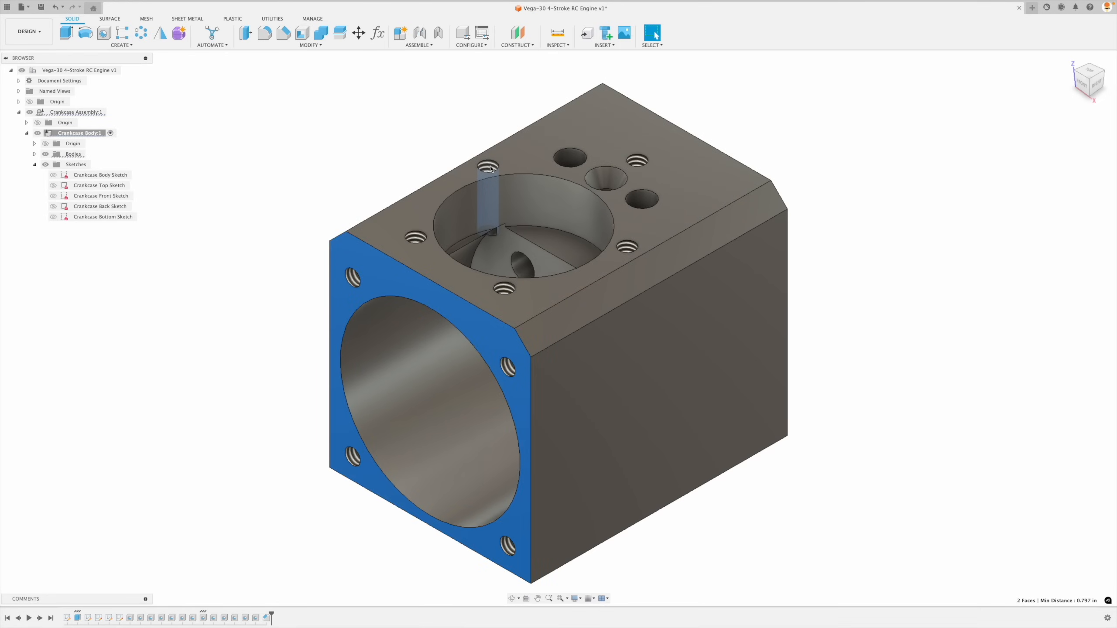
click(420, 113)
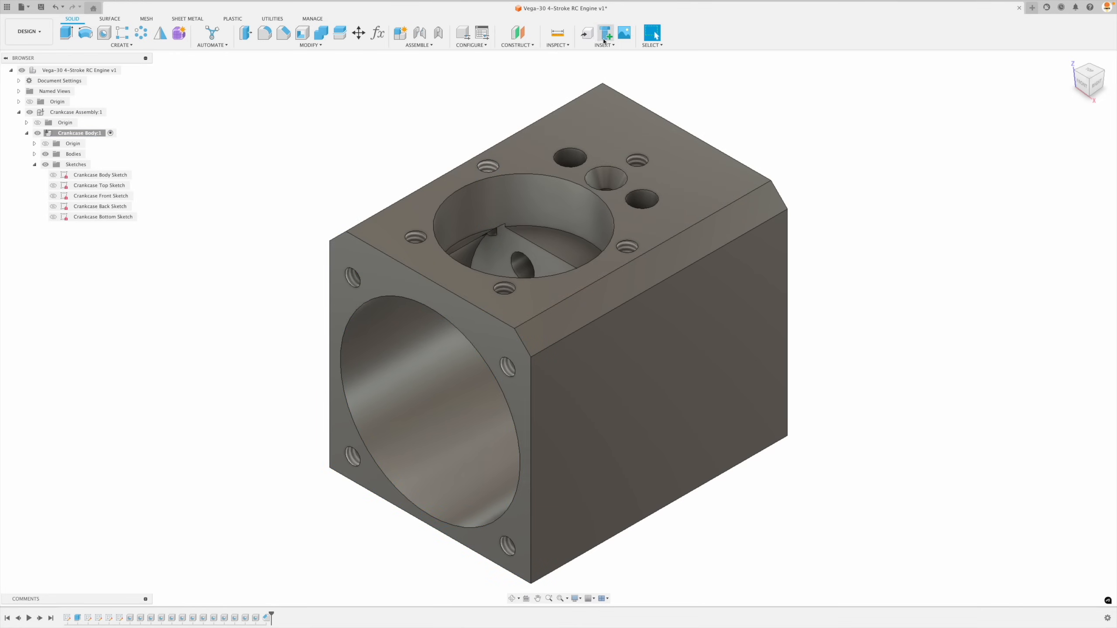
click(556, 35)
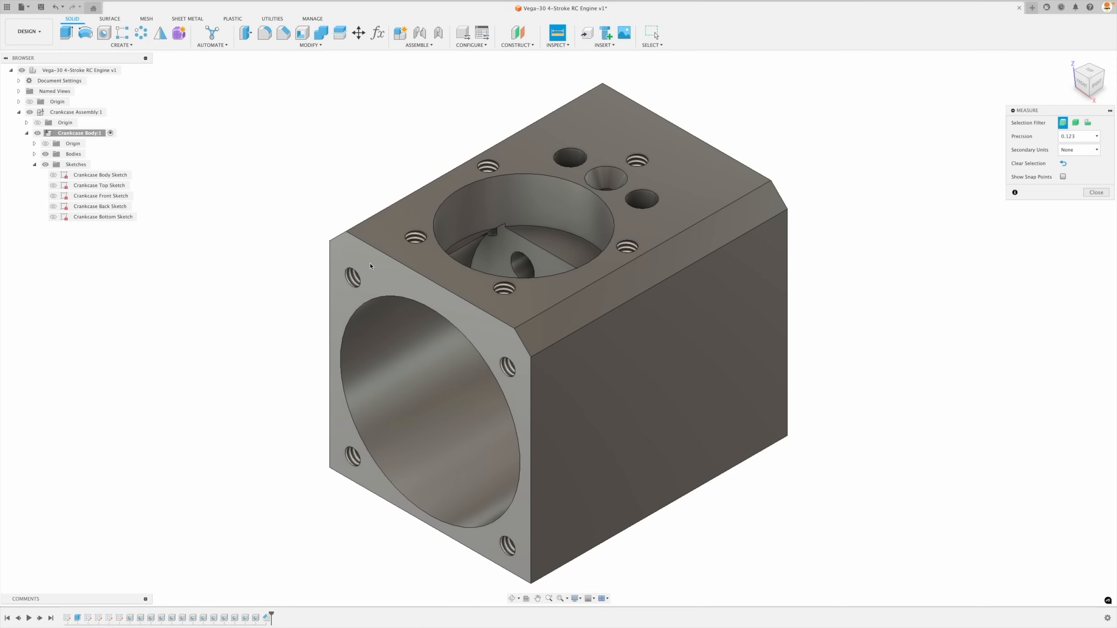
click(432, 312)
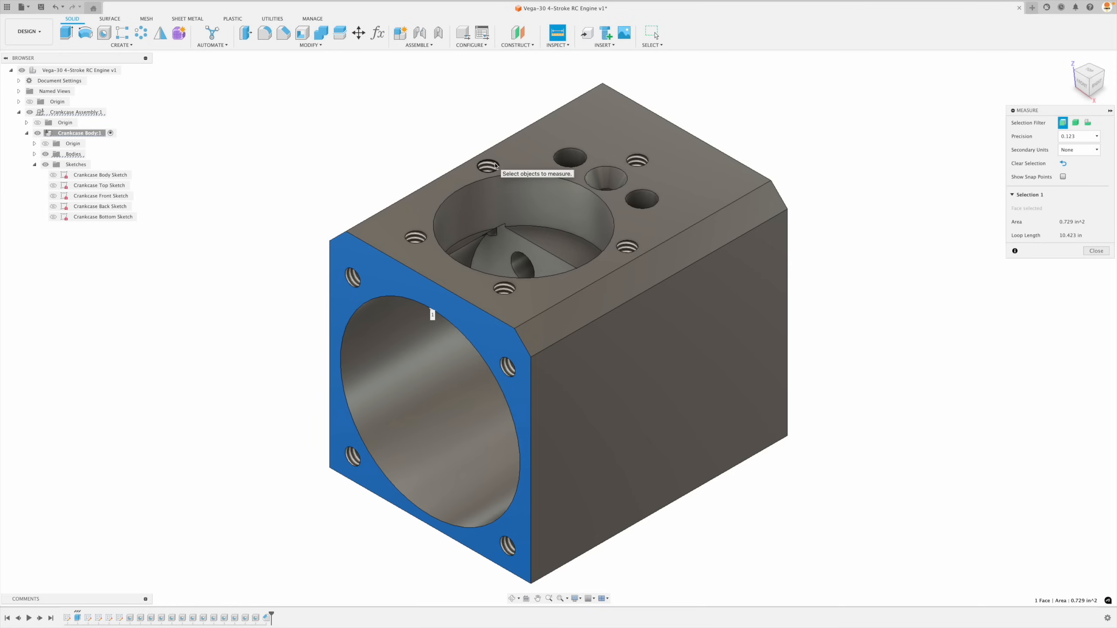
click(489, 168)
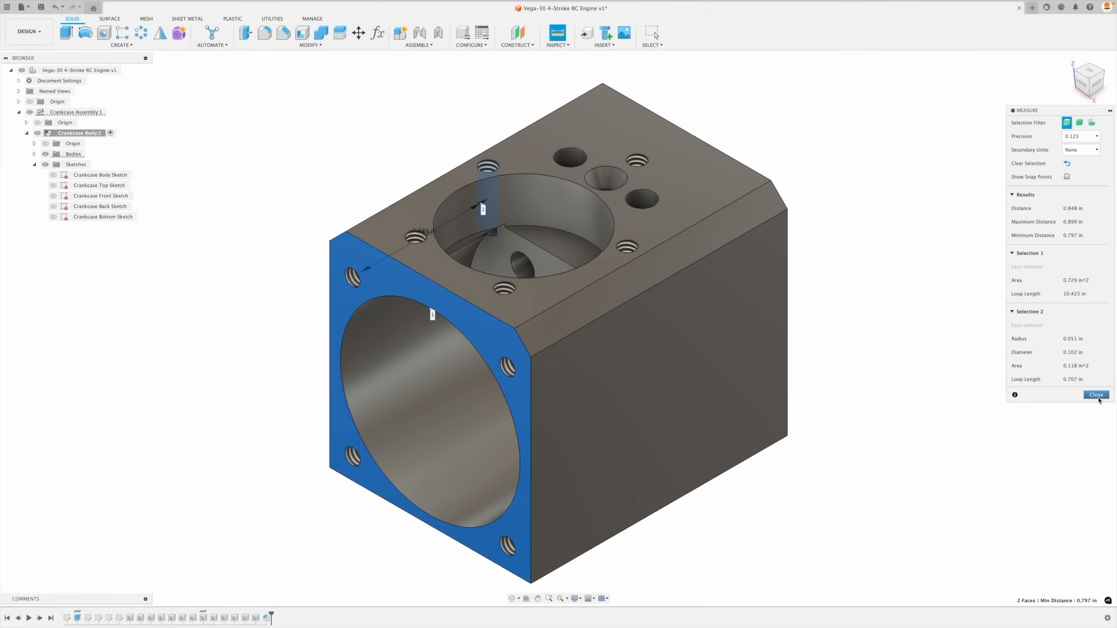
click(1096, 395)
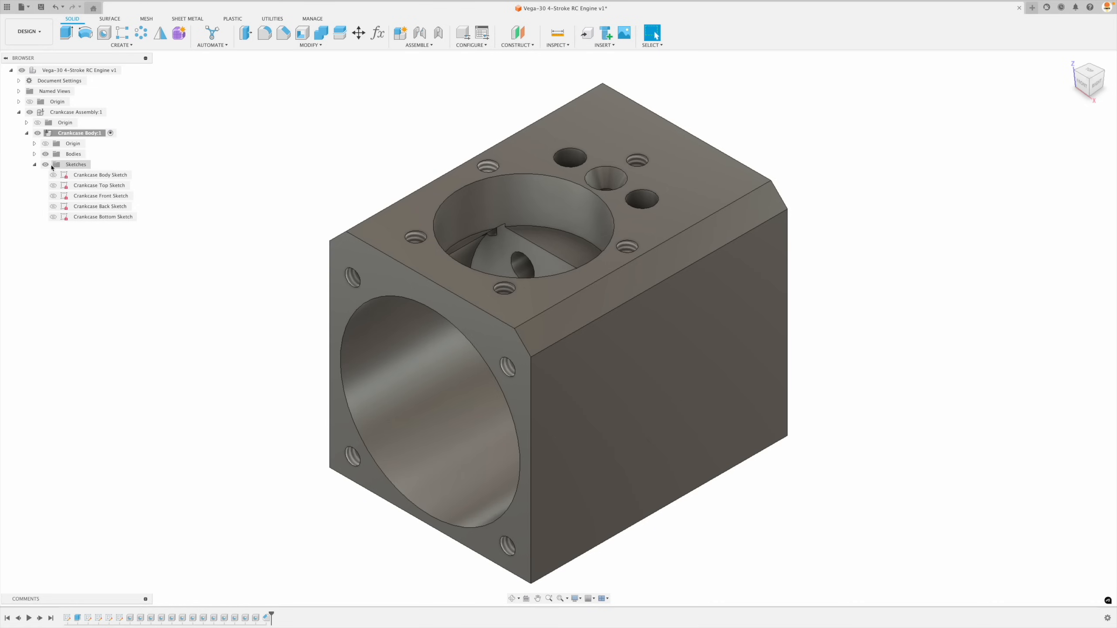
Step: Collapse the crankcase body's sketch list and save the design with the version description "User Saved"
click(34, 164)
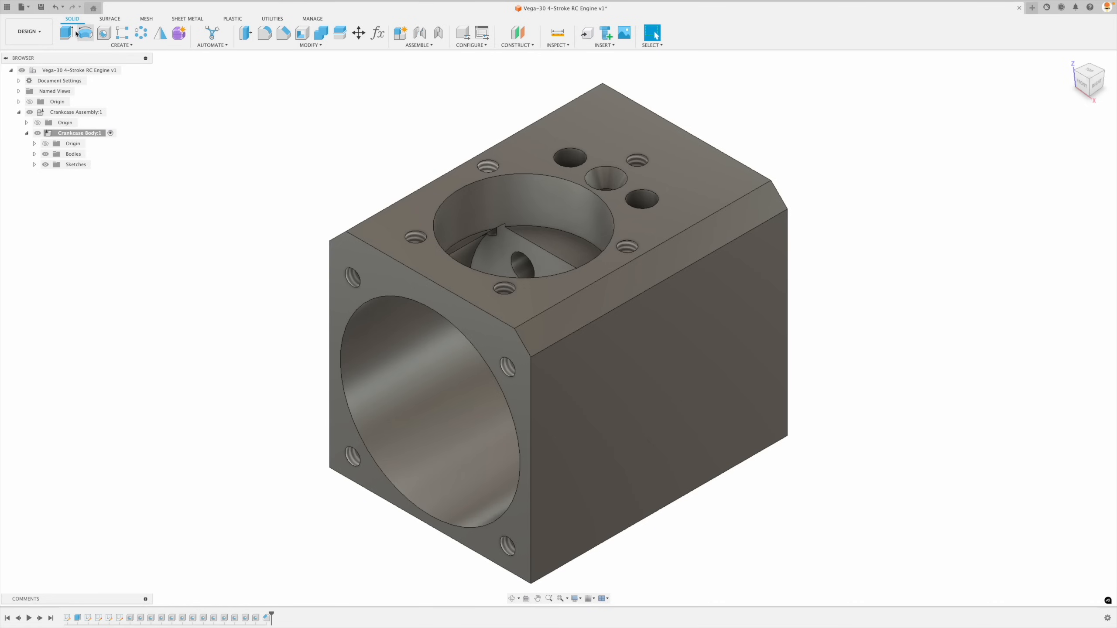
key(ctrl+s)
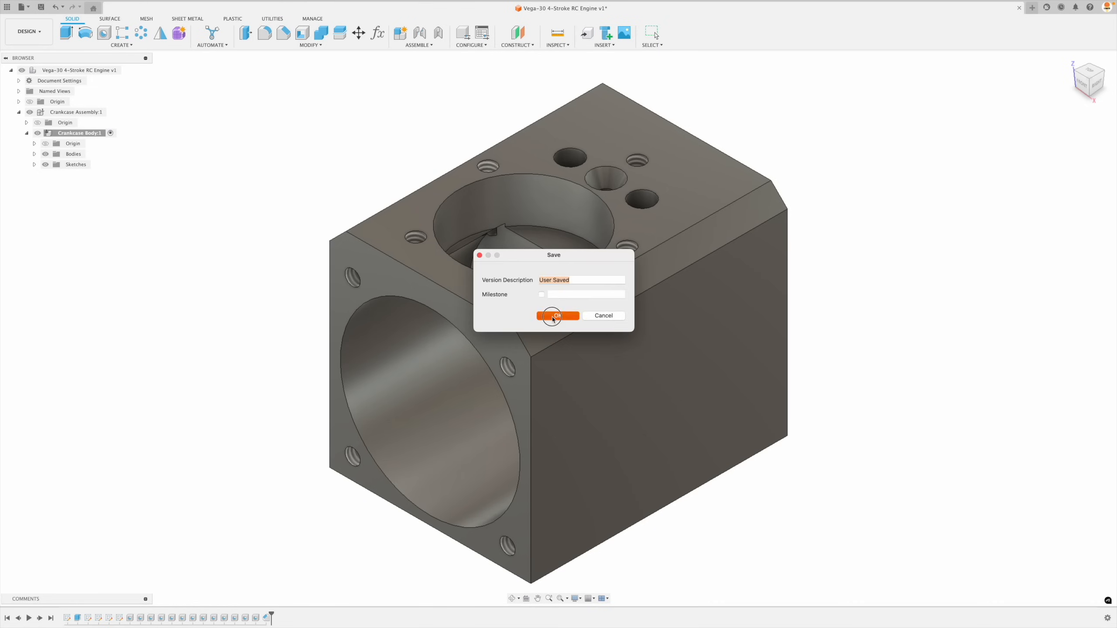
key(Return)
Step: Create an internal component named "Crankcase Oil Lite Bushing" under the Crankcase Assembly and make it active
shift+middle_drag(249, 276, 189, 256)
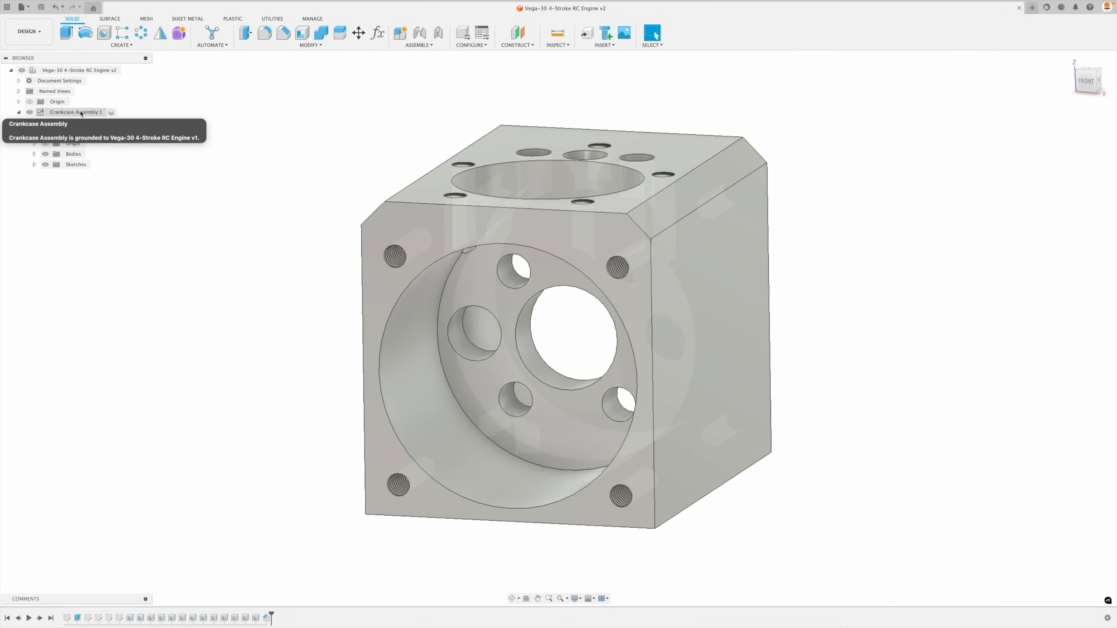
right_click(81, 113)
click(110, 169)
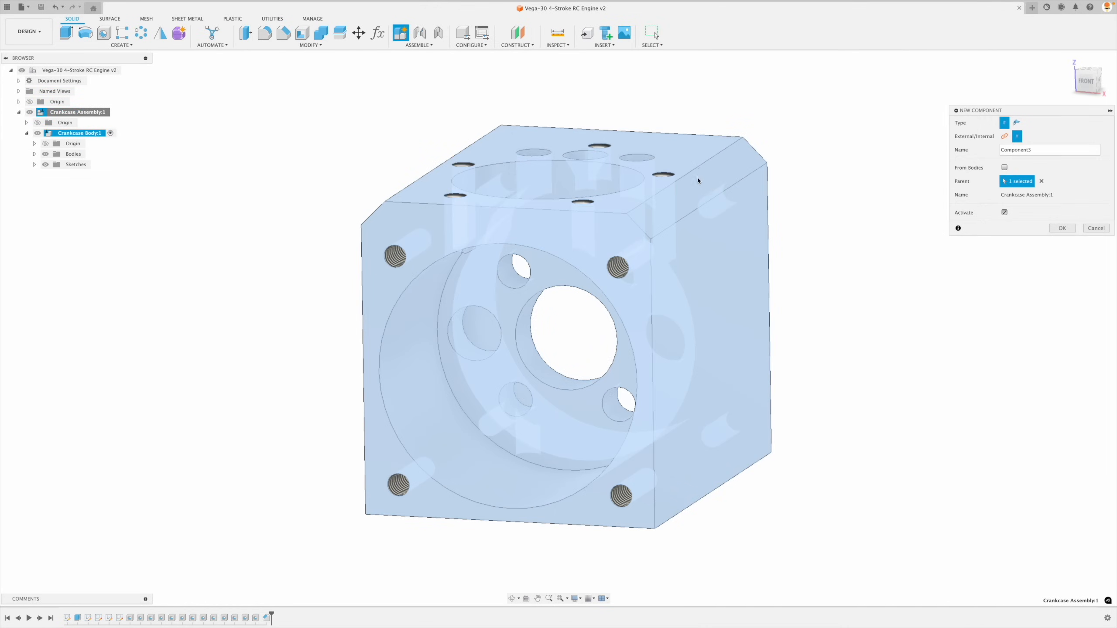
double_click(1034, 150)
text(Oil Lite Bushing)
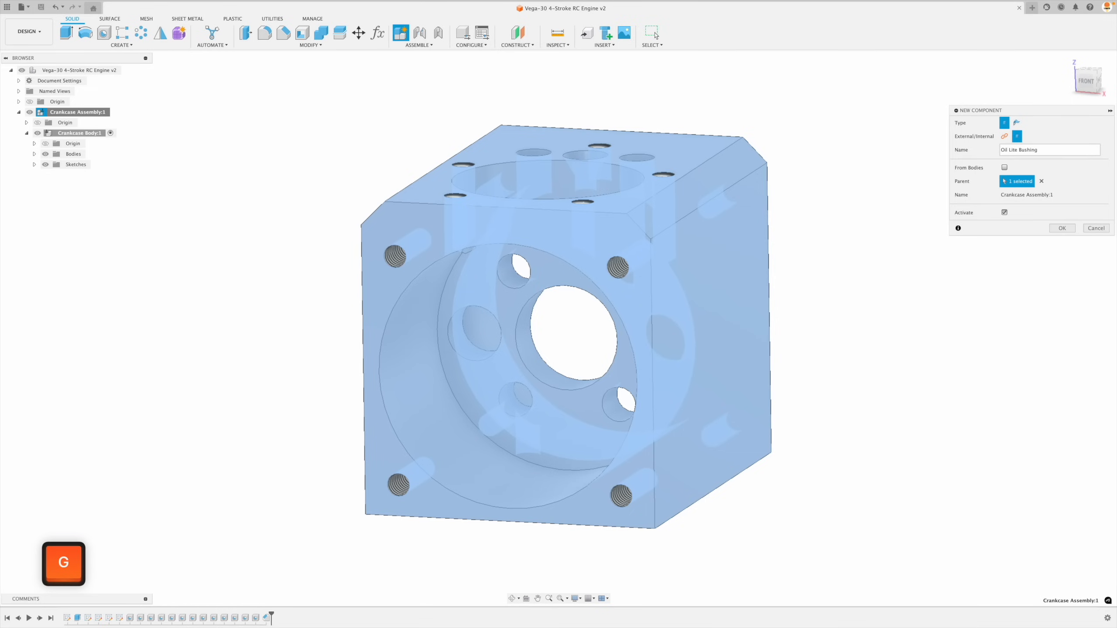
key(super+Left)
text(Cran)
text(kcase)
key(Return)
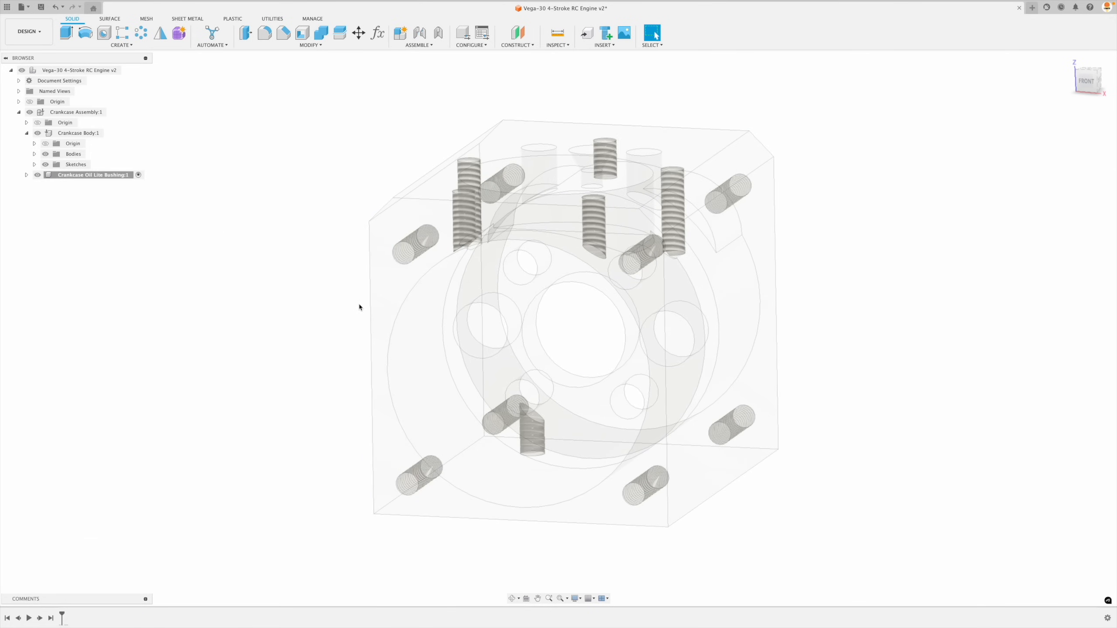
Step: Start a new sketch for the bushing, and check the Crankcase Front Sketch as a reference, leaving it hidden
shift+middle_drag(359, 307, 349, 312)
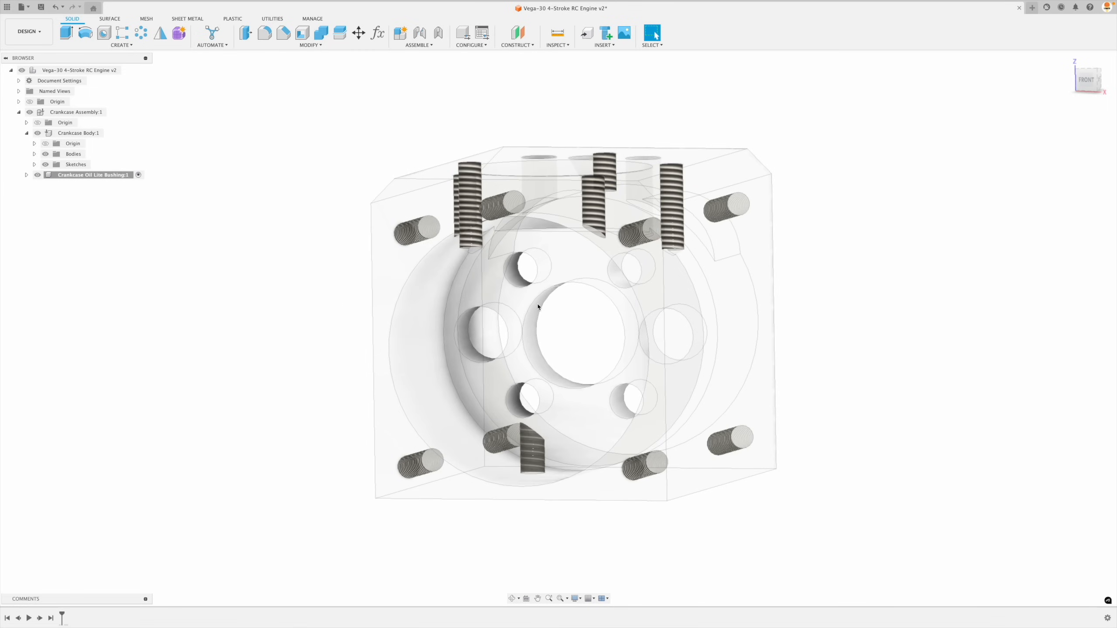
shift+middle_drag(128, 100, 144, 107)
click(122, 44)
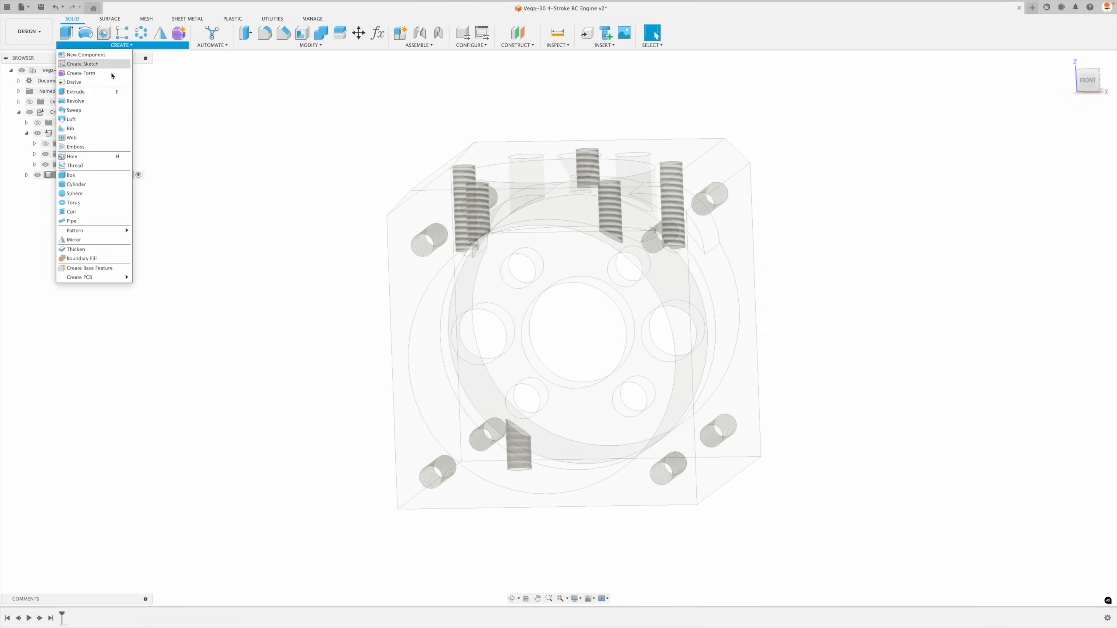
click(77, 60)
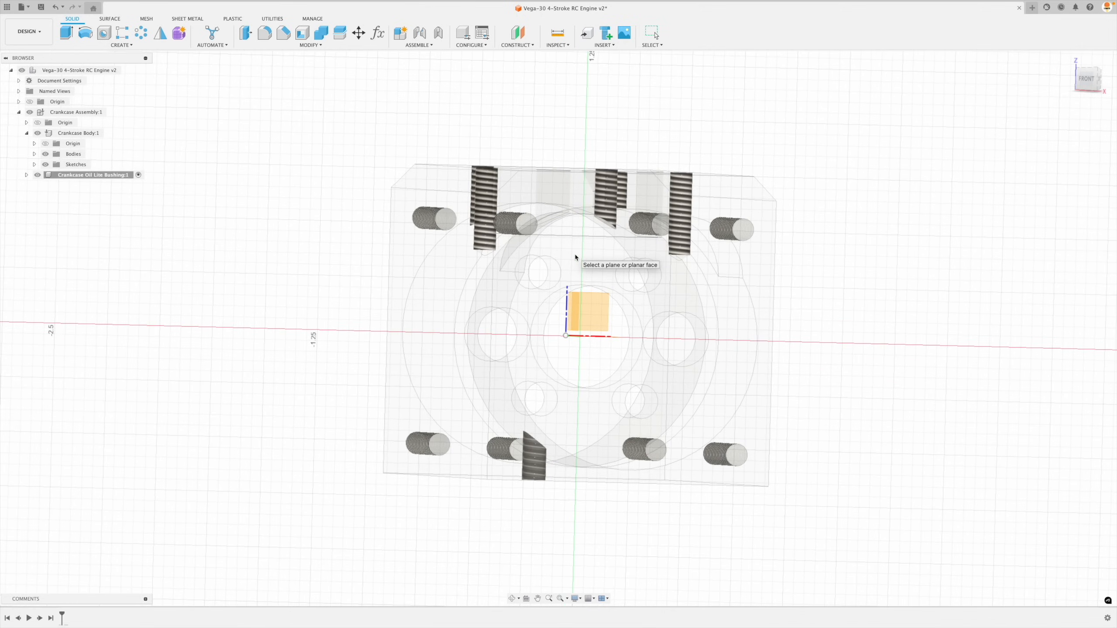
click(35, 164)
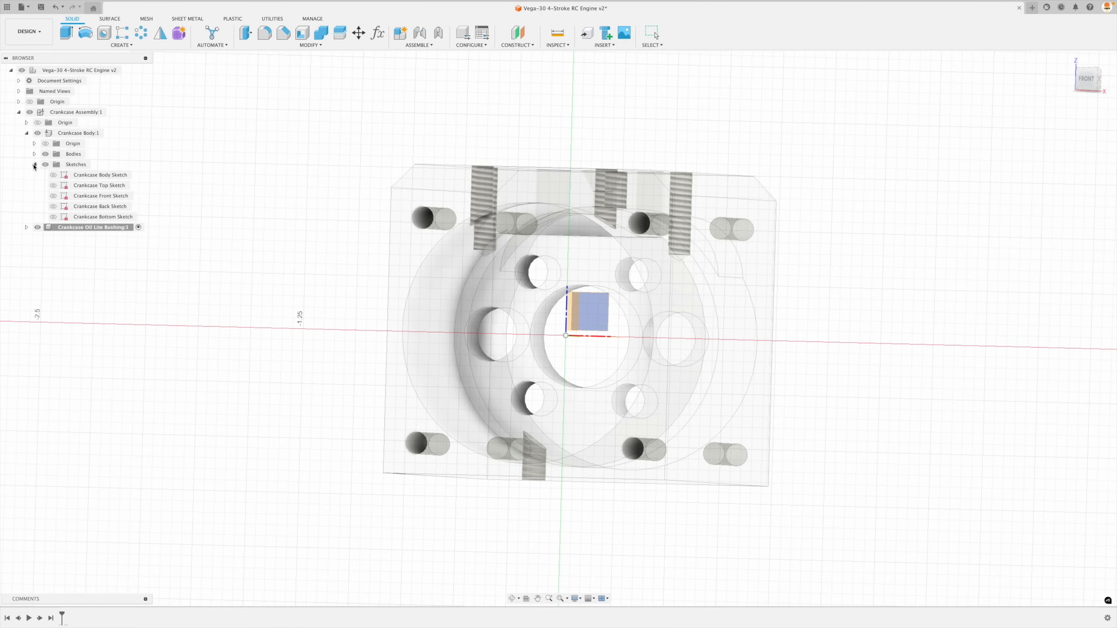
click(53, 196)
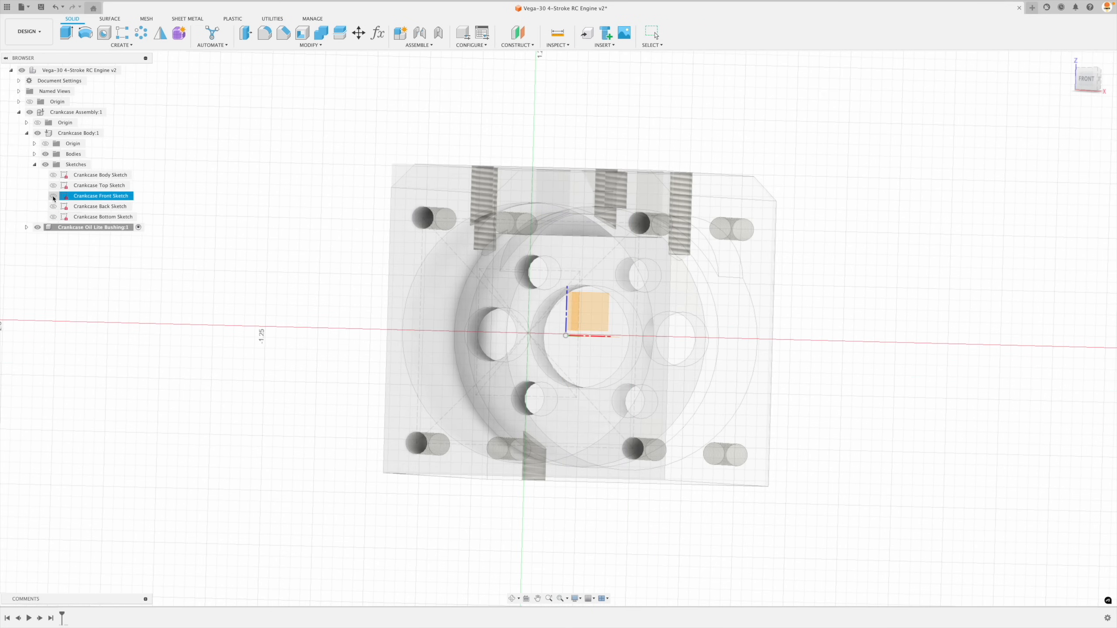
click(53, 196)
mouse_move(440, 301)
shift+middle_down()
mouse_move(394, 292)
mouse_move(376, 309)
mouse_move(387, 318)
shift+middle_up()
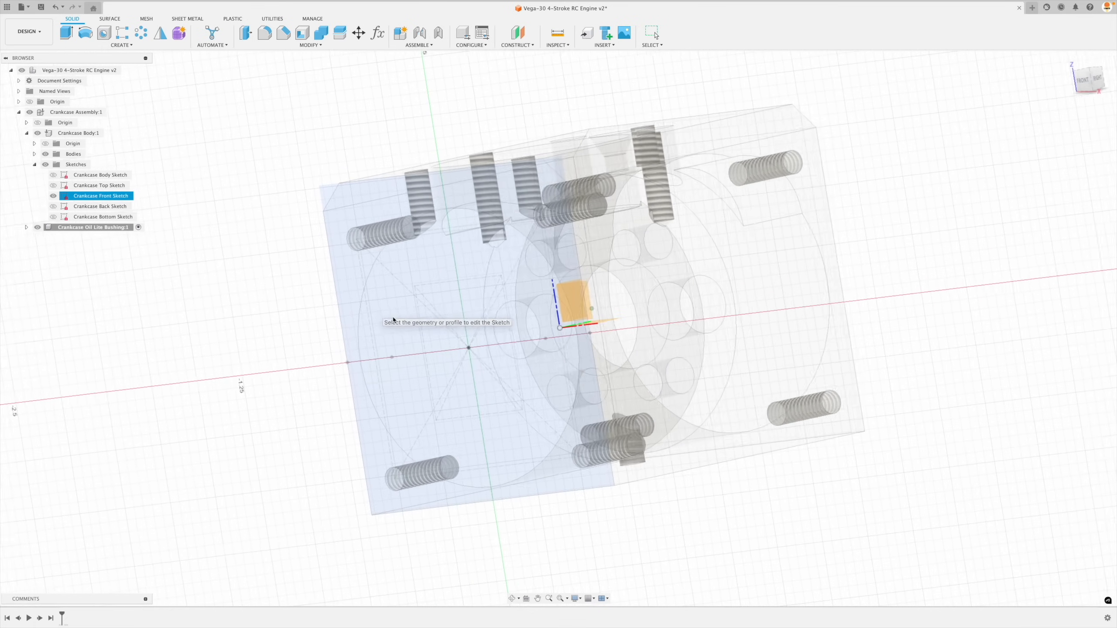
click(53, 196)
click(54, 197)
click(55, 198)
Step: Place the sketch on the wall face inside the crankcase's front bore and hide the Crankcase Body component
mouse_move(220, 273)
shift+middle_down()
mouse_move(430, 307)
mouse_move(532, 290)
mouse_move(584, 252)
mouse_move(589, 259)
mouse_move(589, 227)
mouse_move(535, 234)
shift+middle_up()
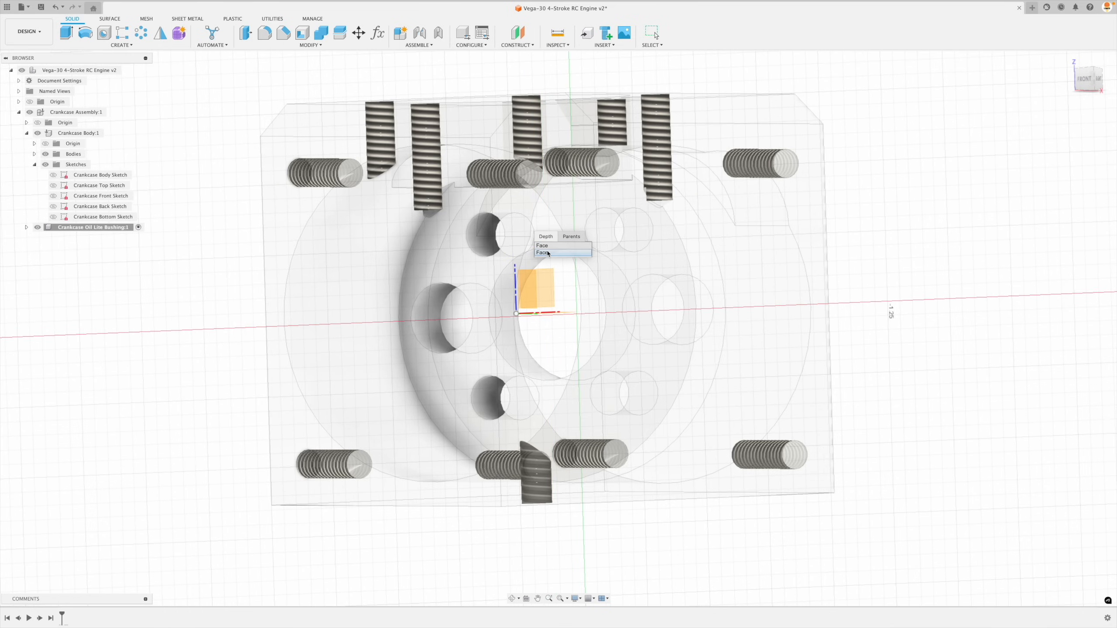
click(548, 253)
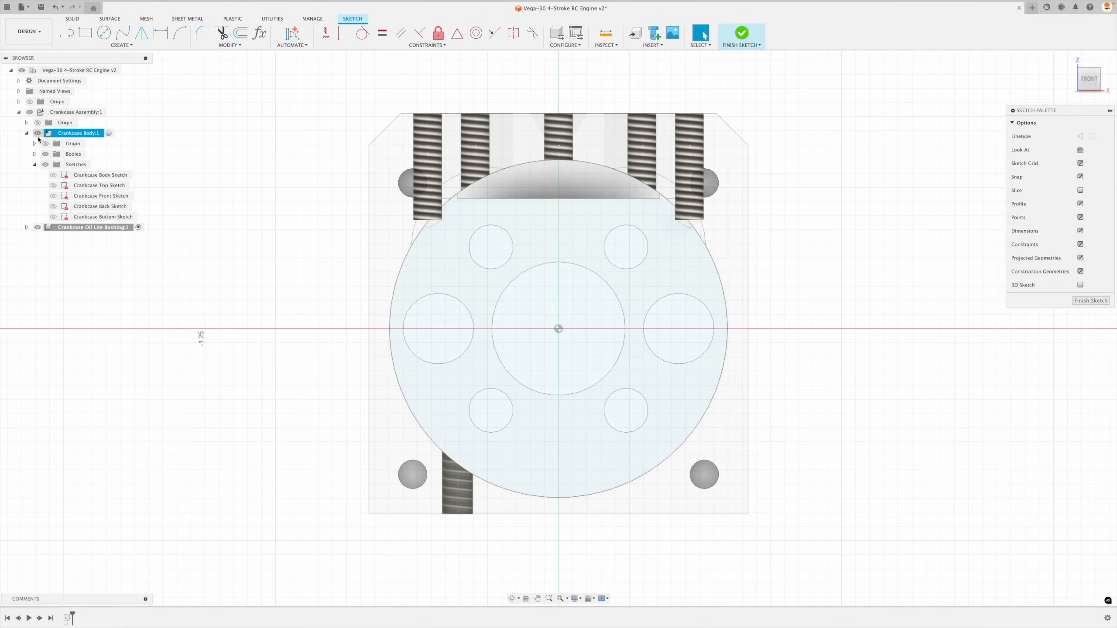
click(37, 134)
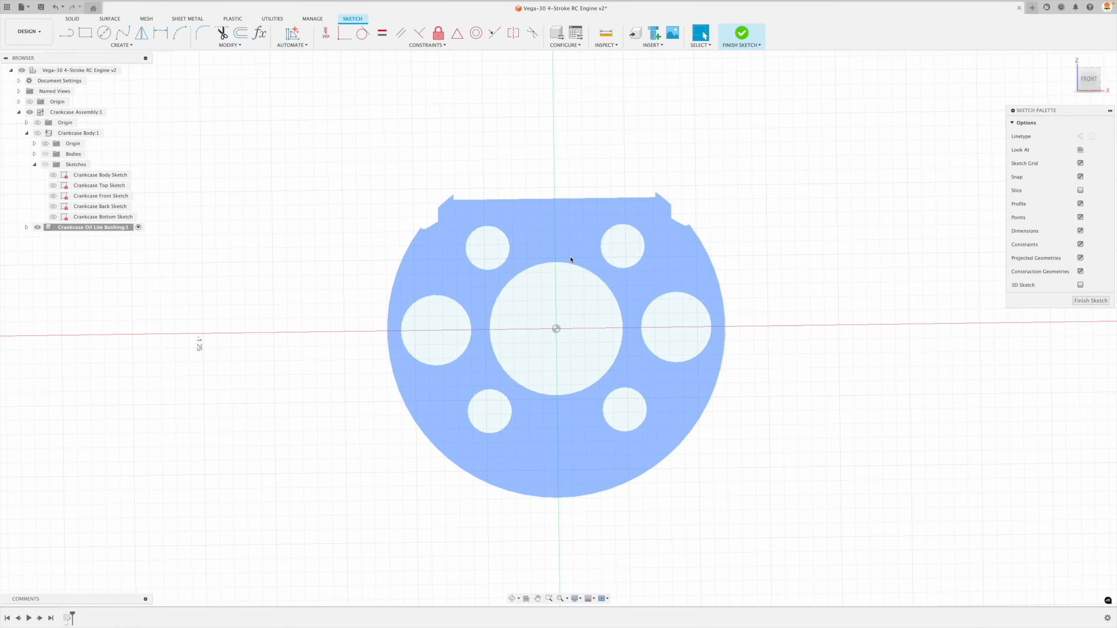
Step: Draw a 4 mm diameter circle centred on the origin, inside the projected central bore circle
shift+middle_drag(576, 311, 572, 301)
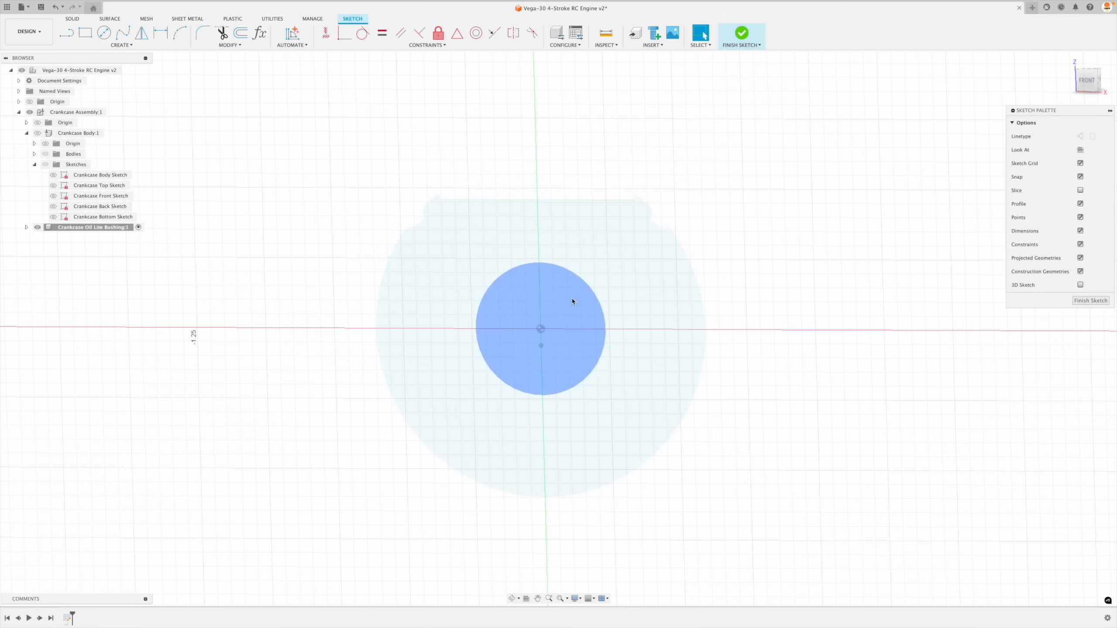
click(580, 281)
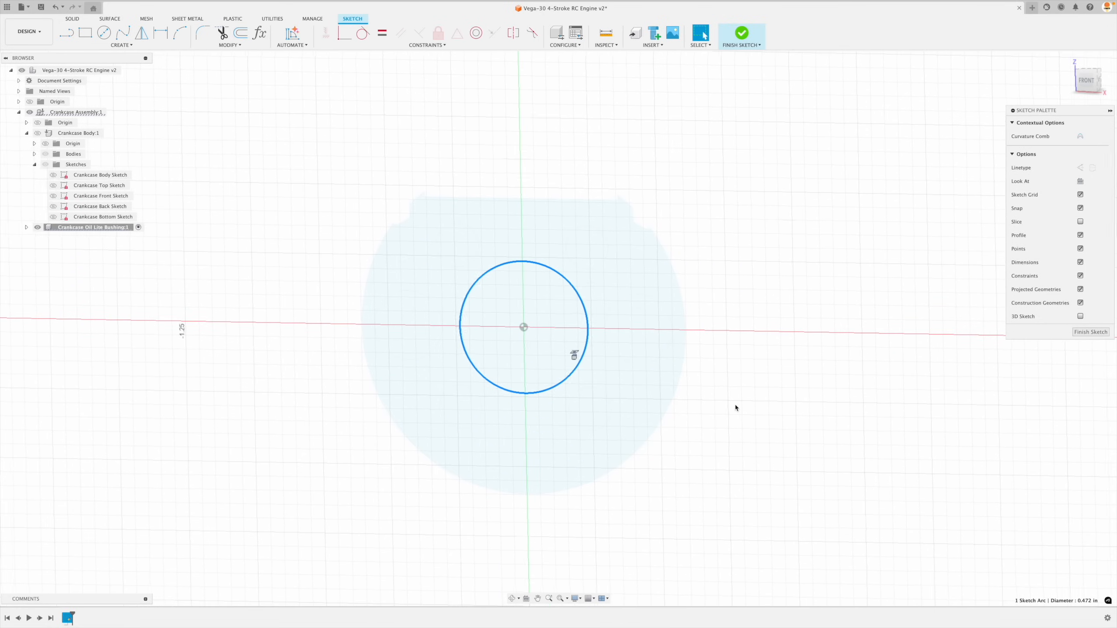
click(396, 234)
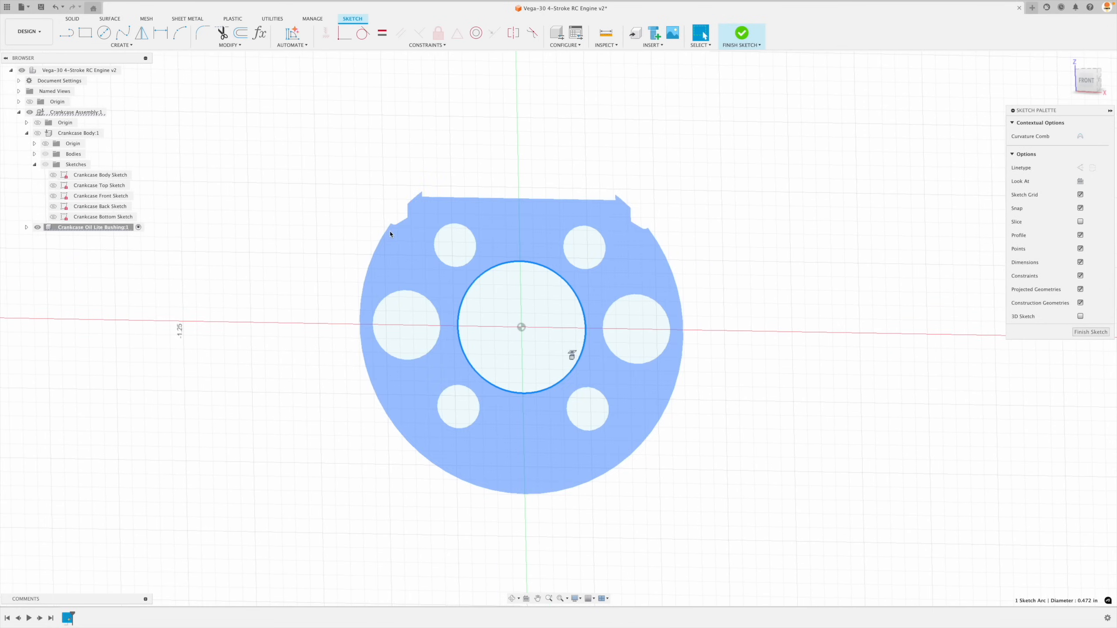
click(104, 32)
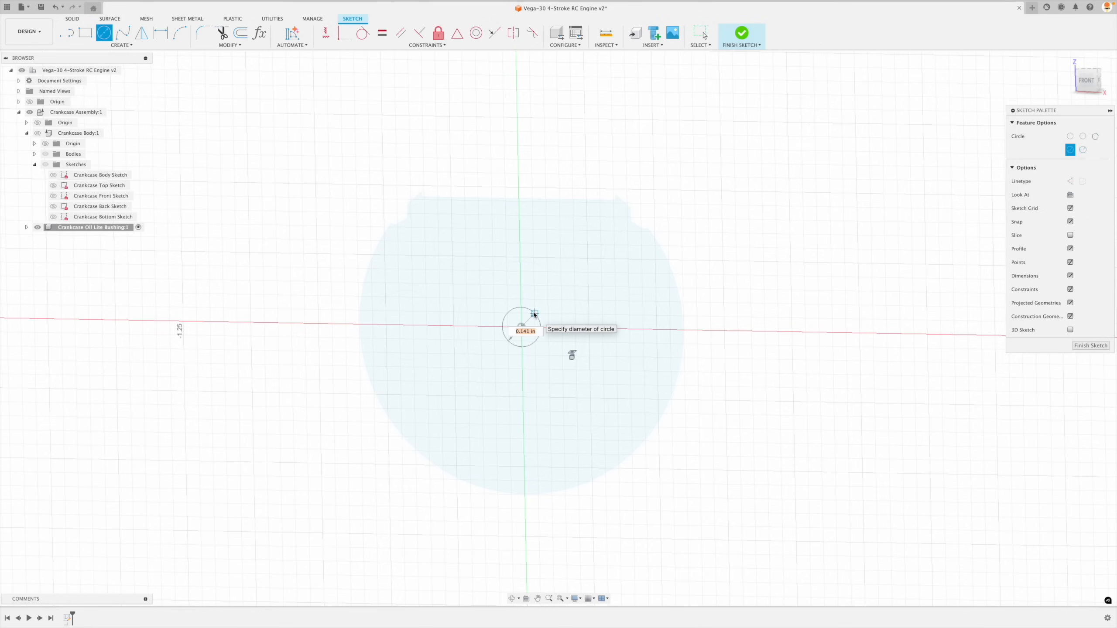
text(4mm)
key(Return)
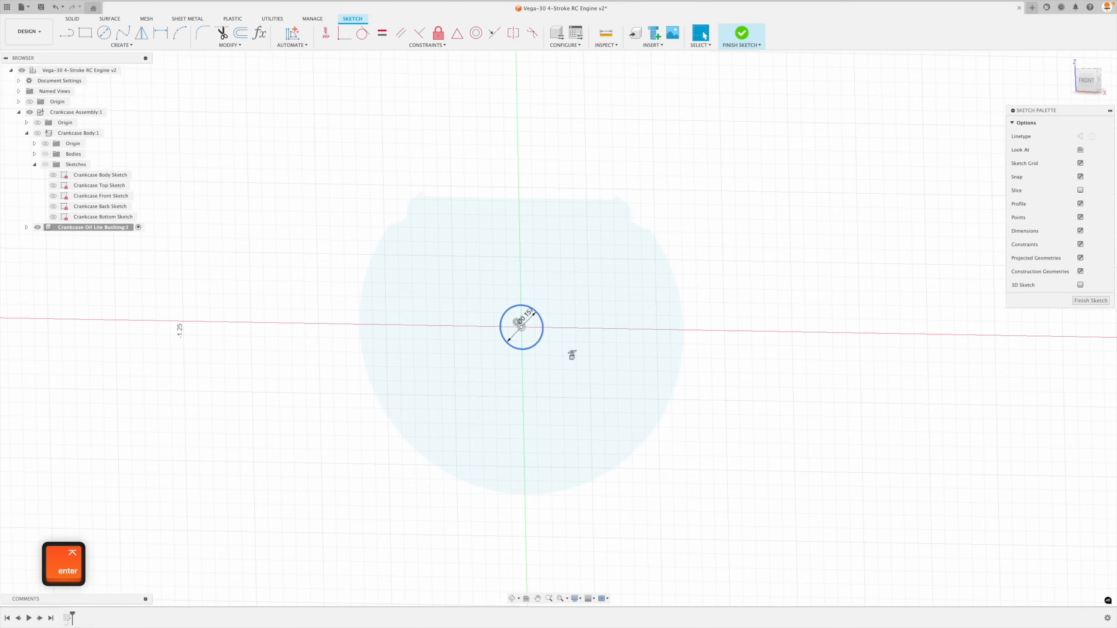
key(Escape)
Step: Add a driven diameter dimension to the projected central bore circle, arrange the dimension labels, and finish the sketch
click(568, 282)
key(d)
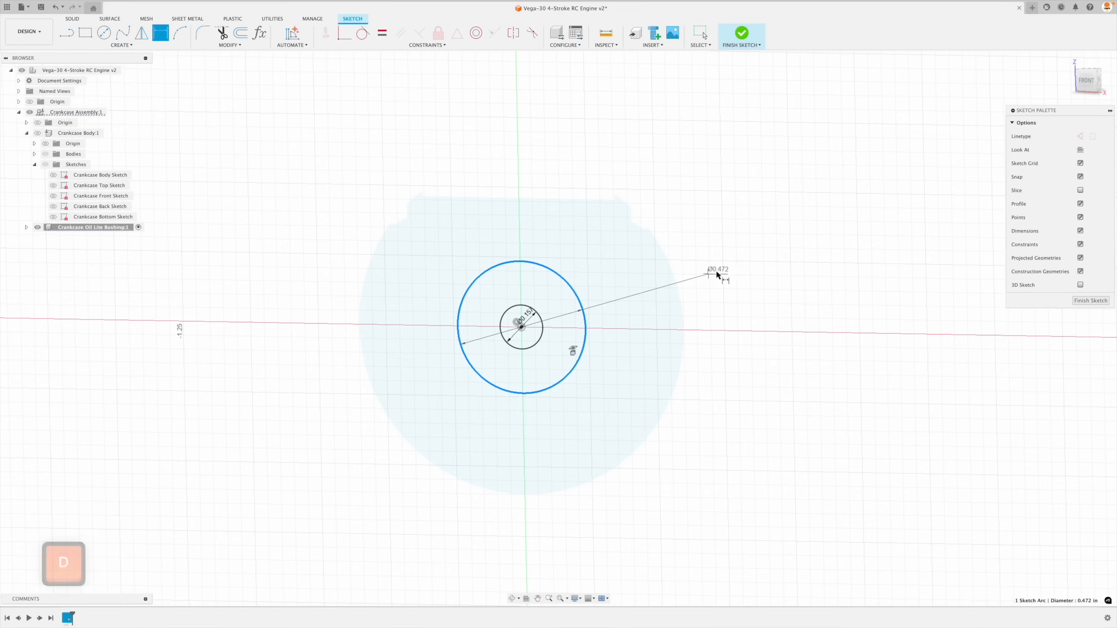
click(727, 274)
click(630, 328)
key(Escape)
drag(737, 261, 708, 231)
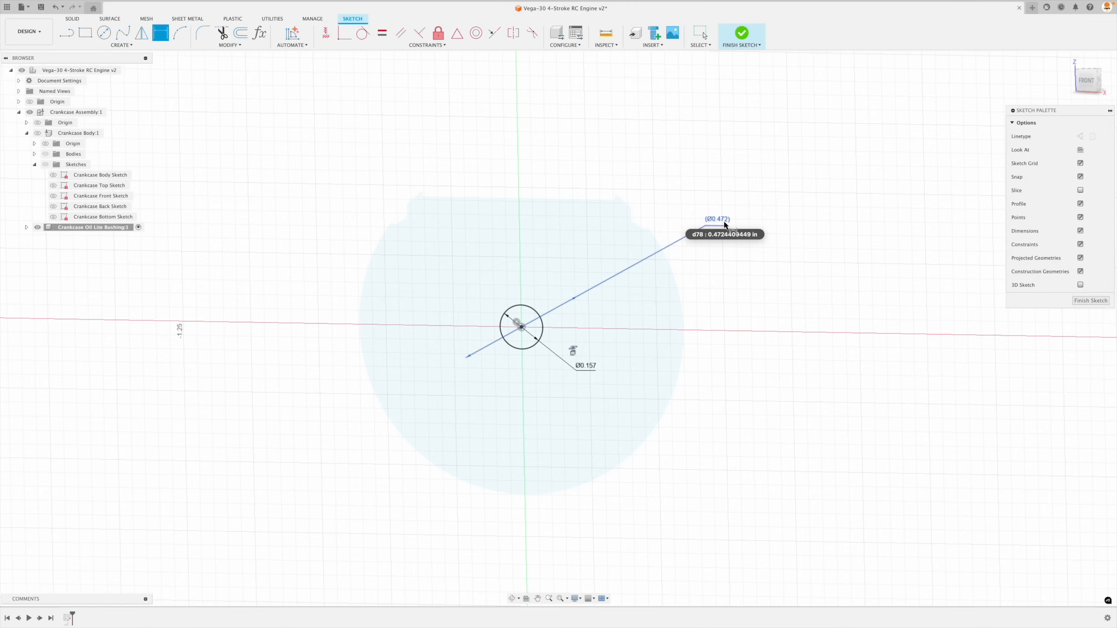
click(1103, 301)
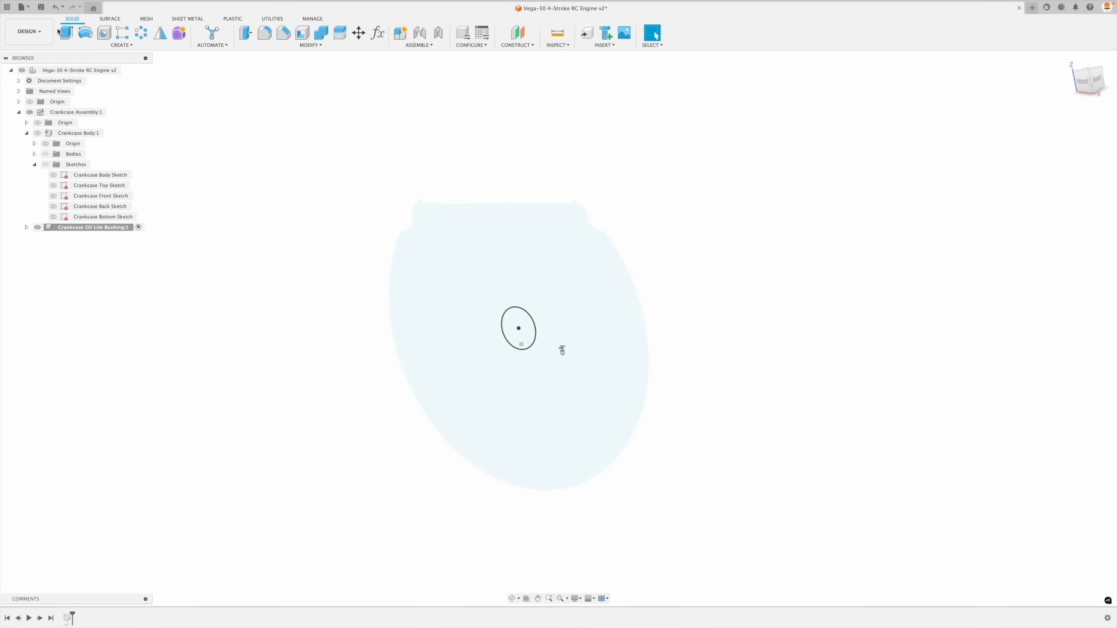
Step: Extrude the ring profile between the two circles as a new body up to the opposite face of the crankcase's inner wall, showing the Crankcase Body again
click(65, 33)
click(493, 296)
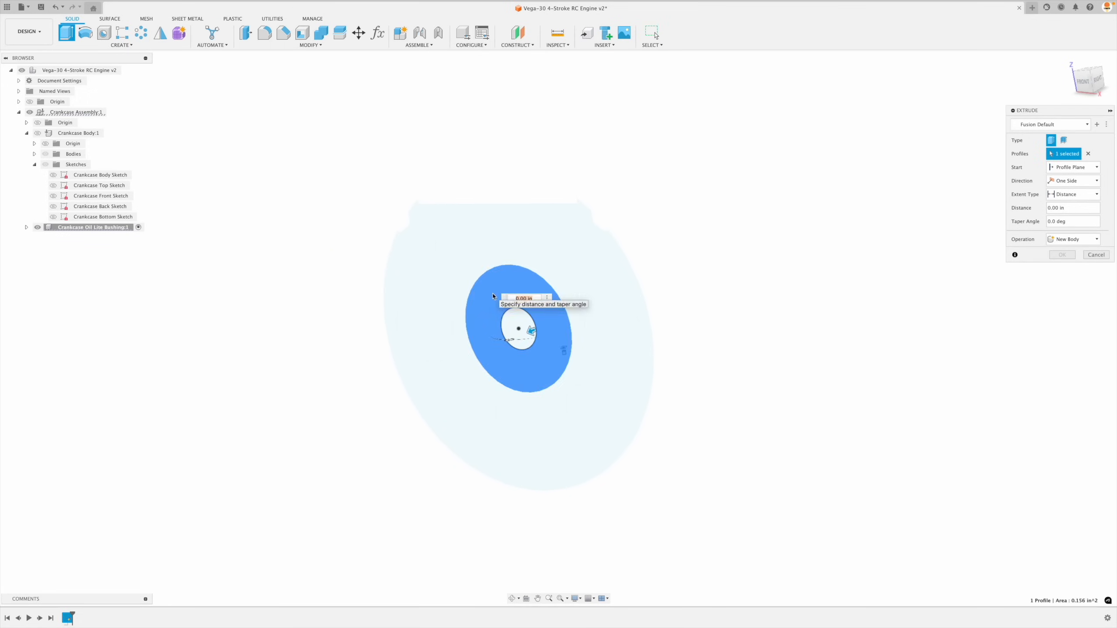
click(37, 134)
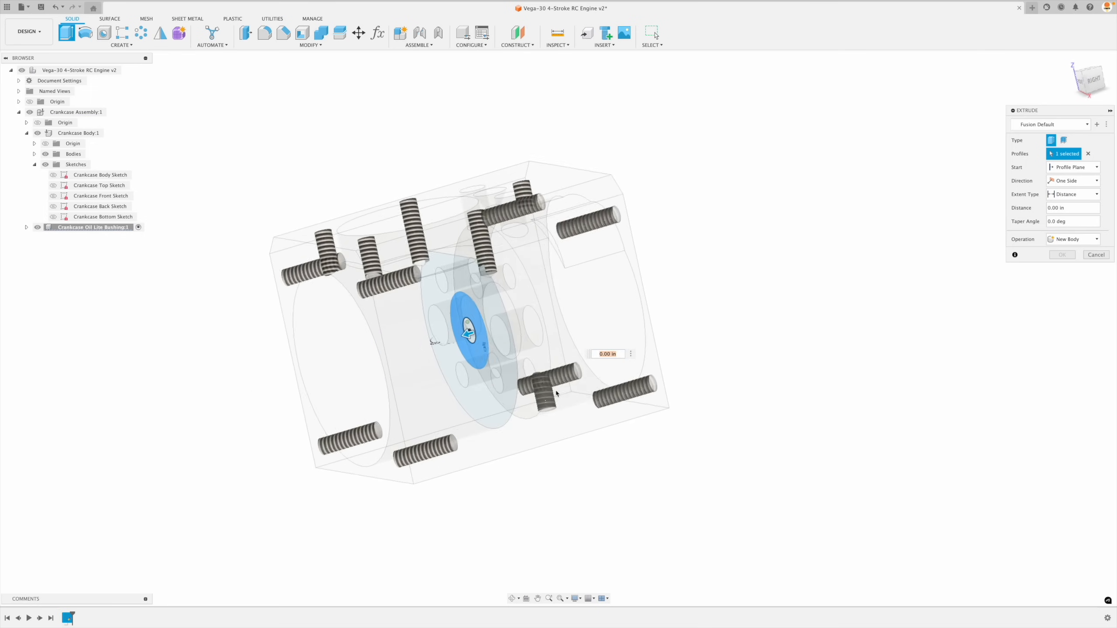
drag(418, 343, 550, 359)
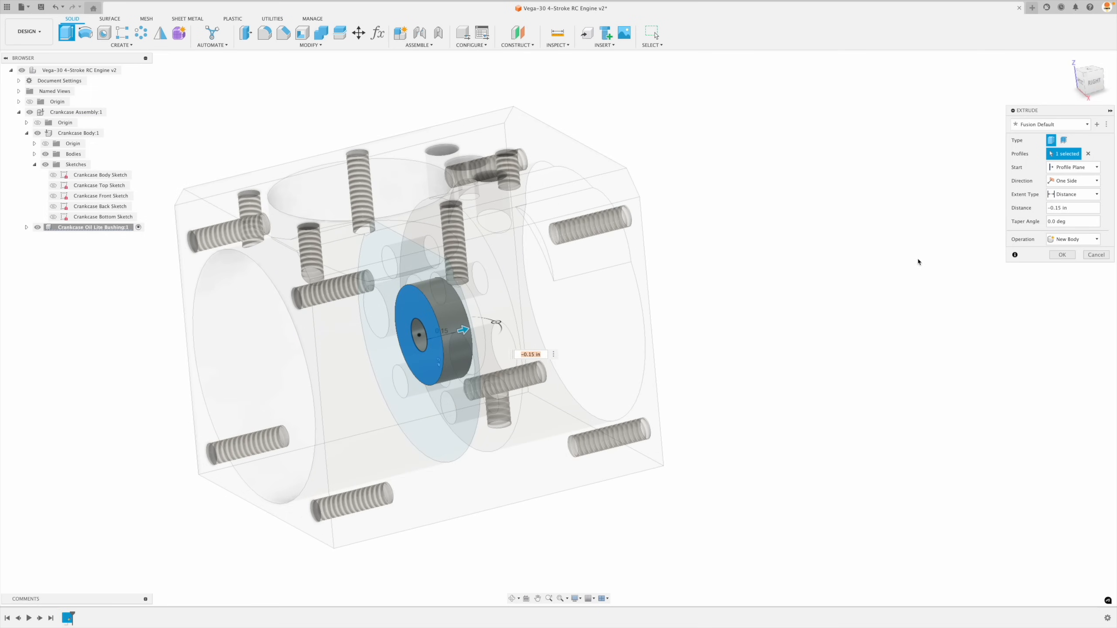
click(1077, 195)
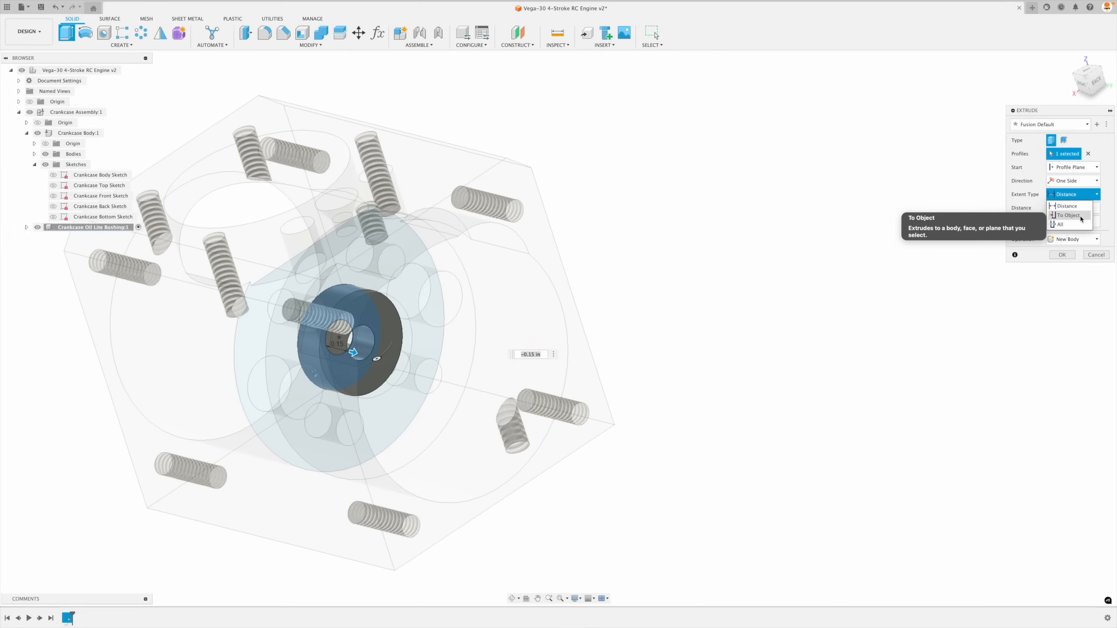
click(1073, 215)
click(411, 369)
shift+middle_drag(411, 369, 836, 348)
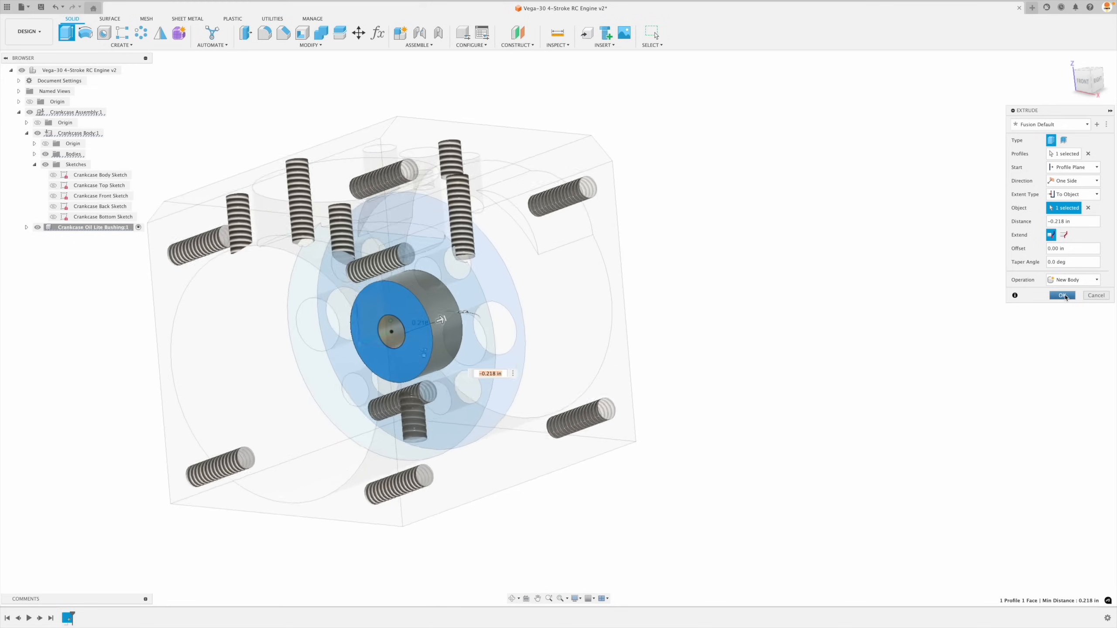
click(1064, 298)
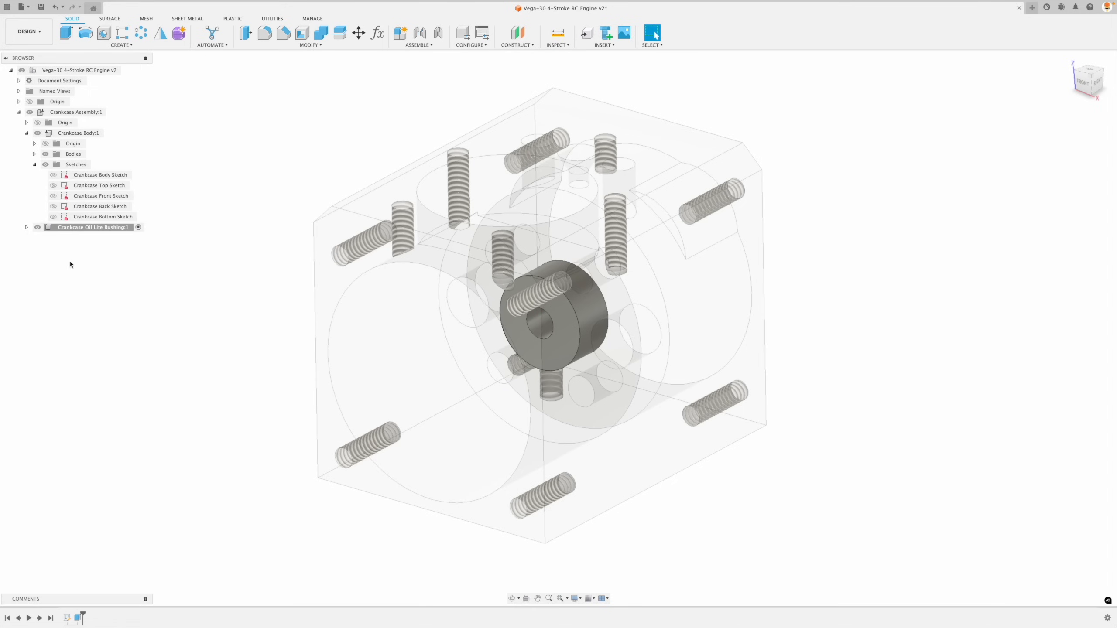
Step: Examine the origins of the top-level design, the Crankcase Body and the Oil Lite Bushing by showing and hiding each one
click(26, 226)
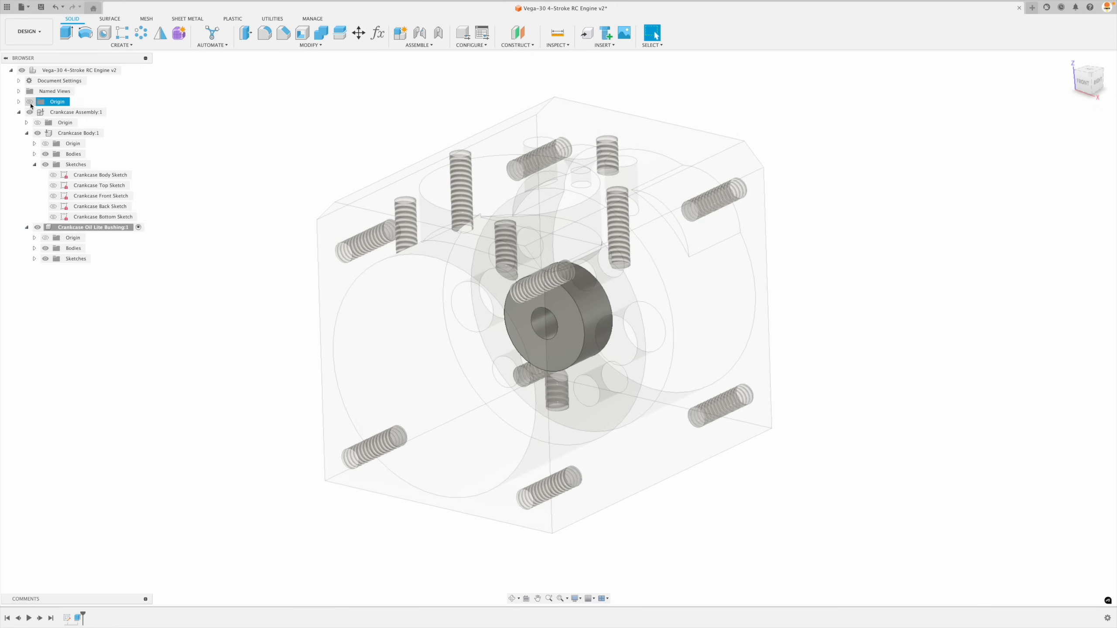
click(31, 106)
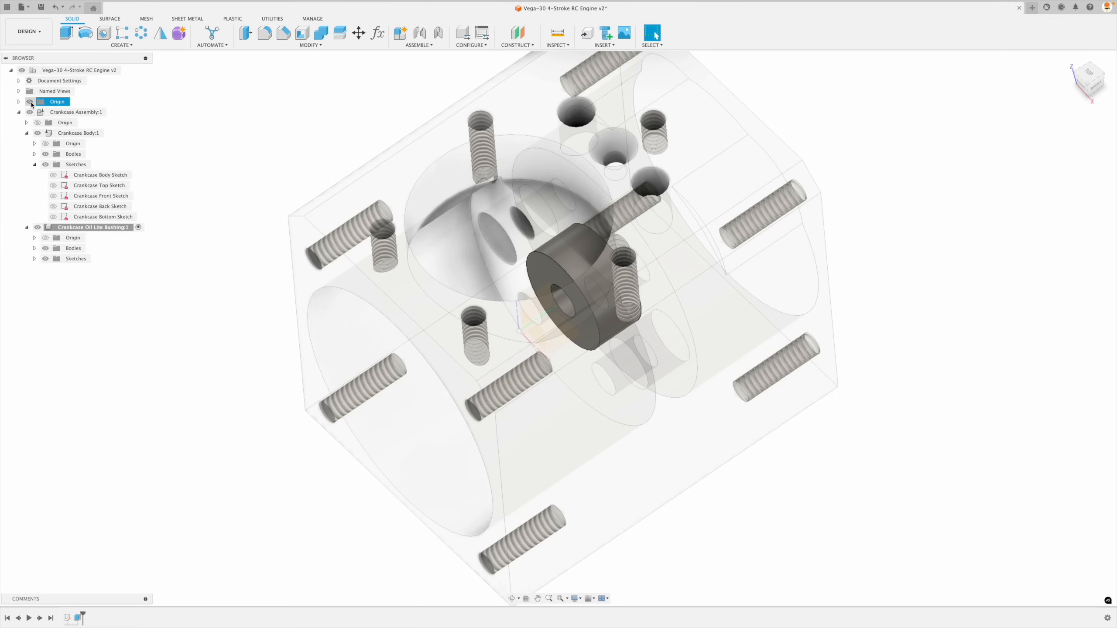
click(31, 102)
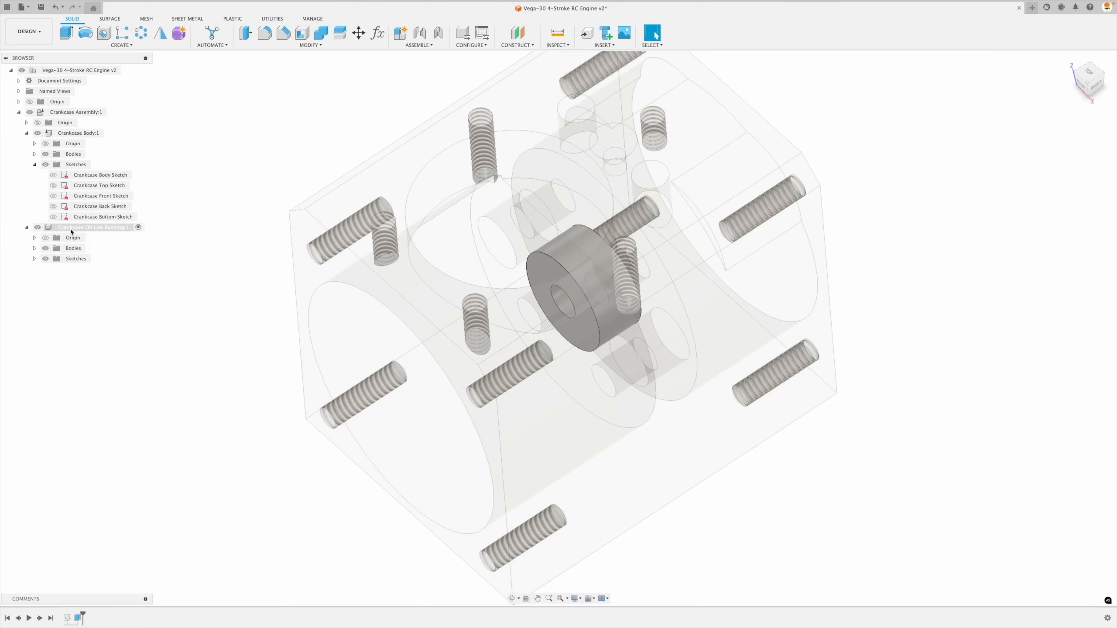
double_click(79, 133)
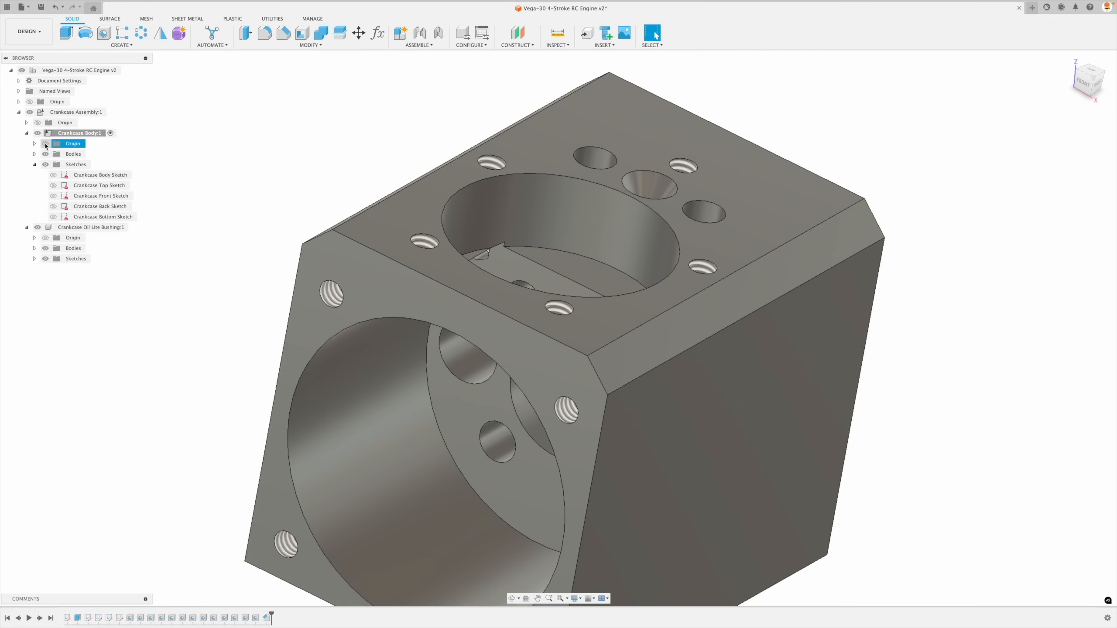
click(46, 143)
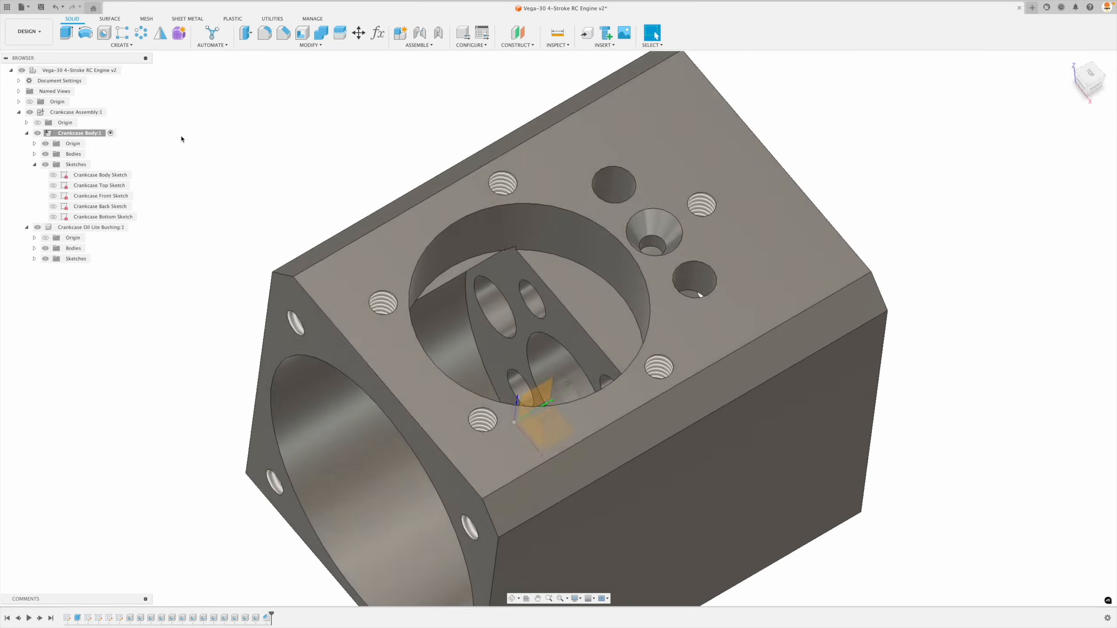
click(46, 148)
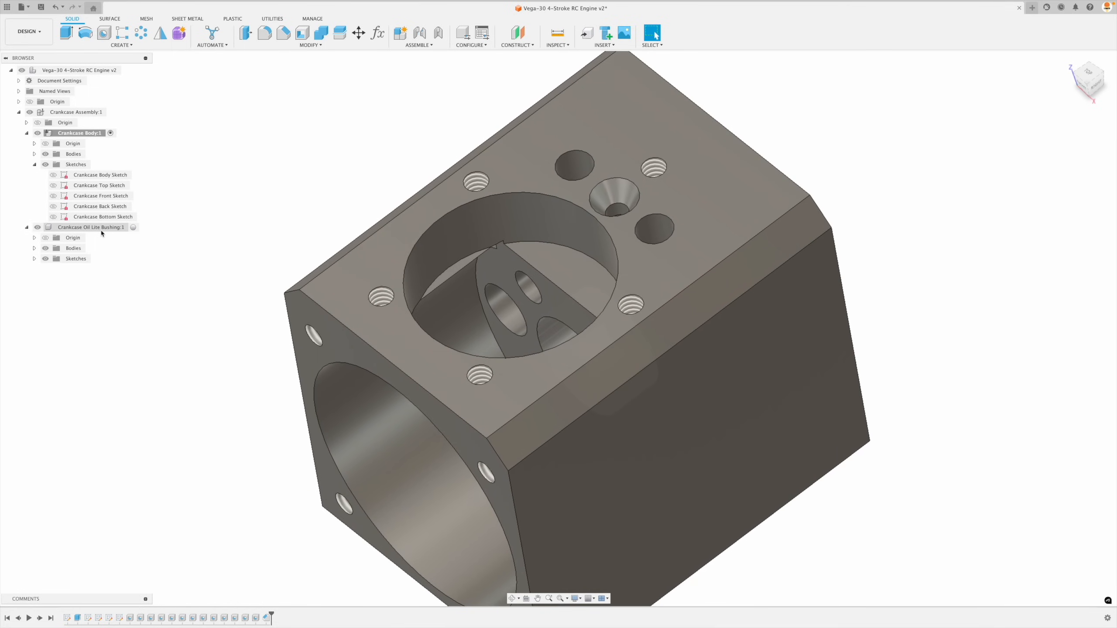
click(138, 227)
click(212, 182)
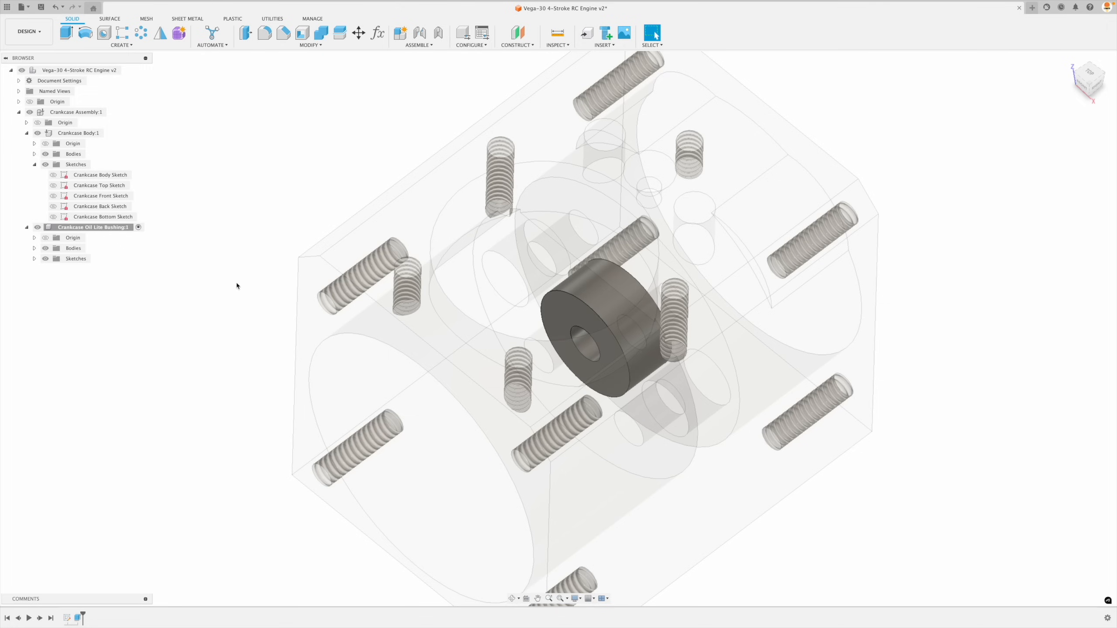
click(46, 238)
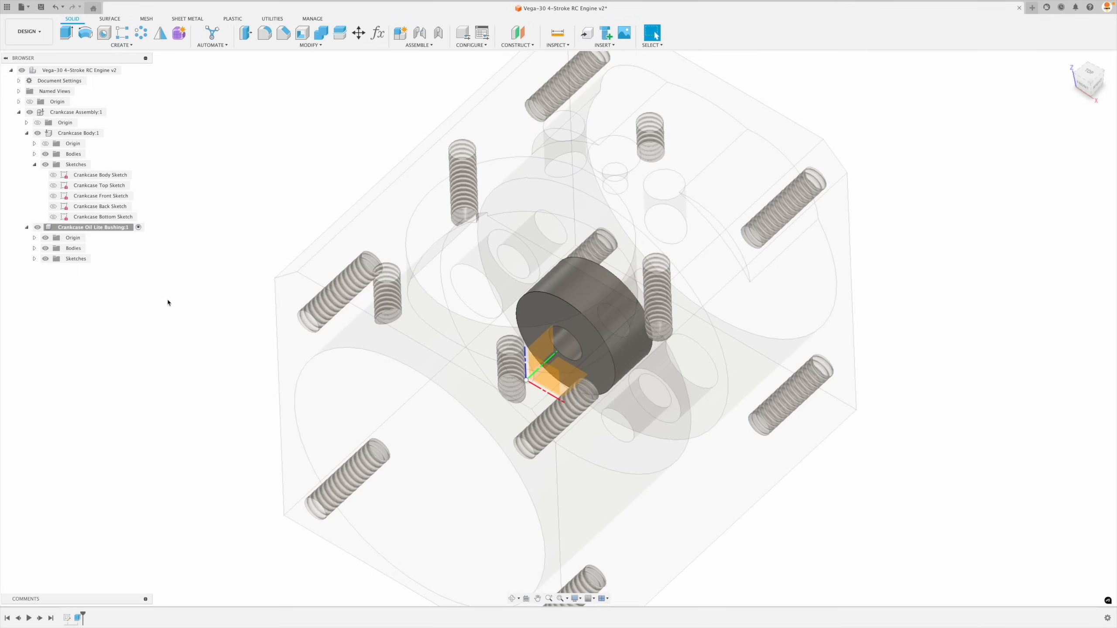
click(46, 238)
Step: Collapse the Oil Lite Bushing and Crankcase Body branches of the component tree and activate the top-level design
click(26, 227)
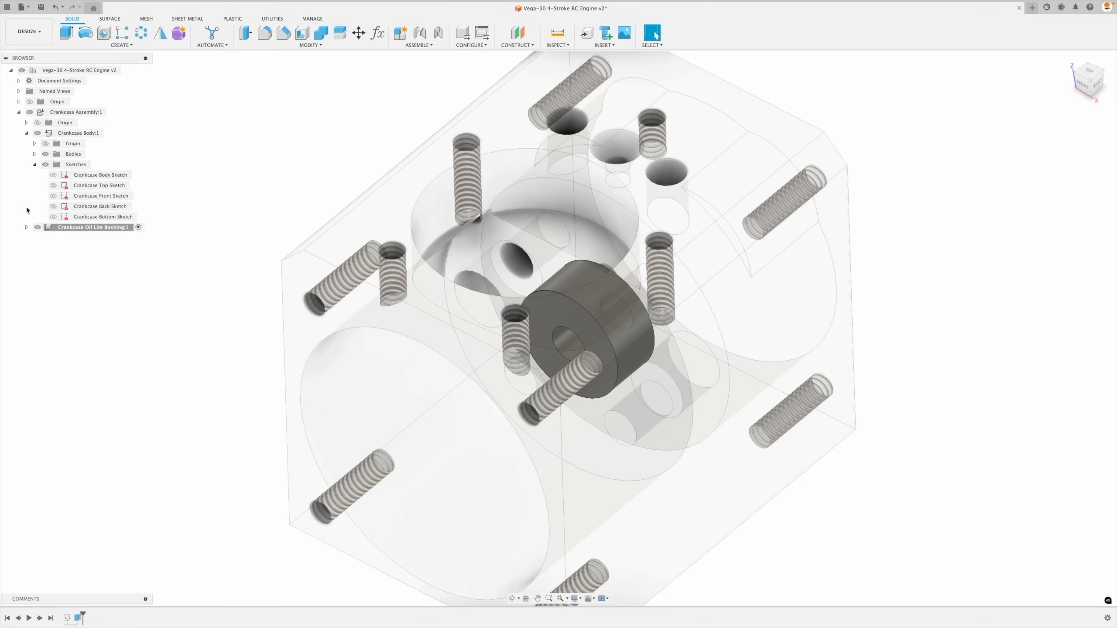
click(36, 164)
click(26, 134)
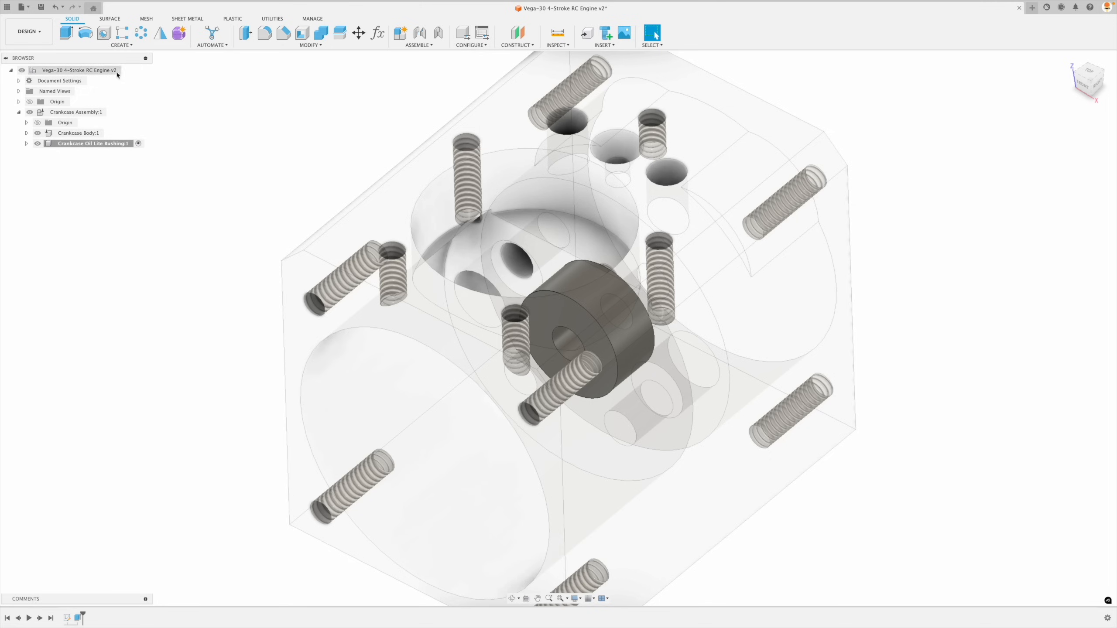
click(131, 70)
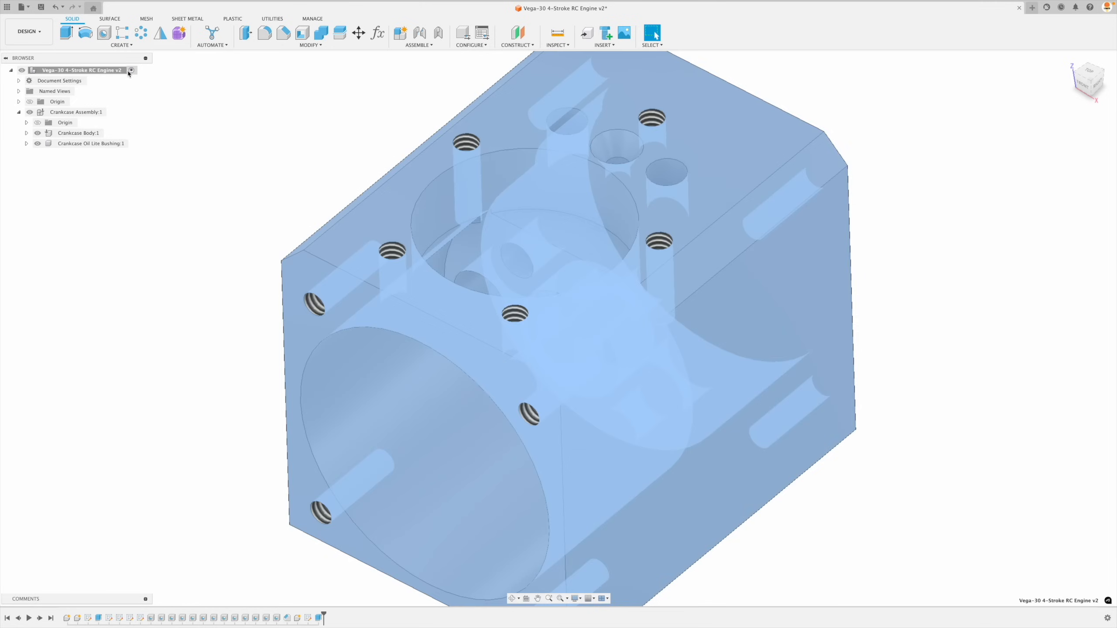
scroll(264, 132, down, 3)
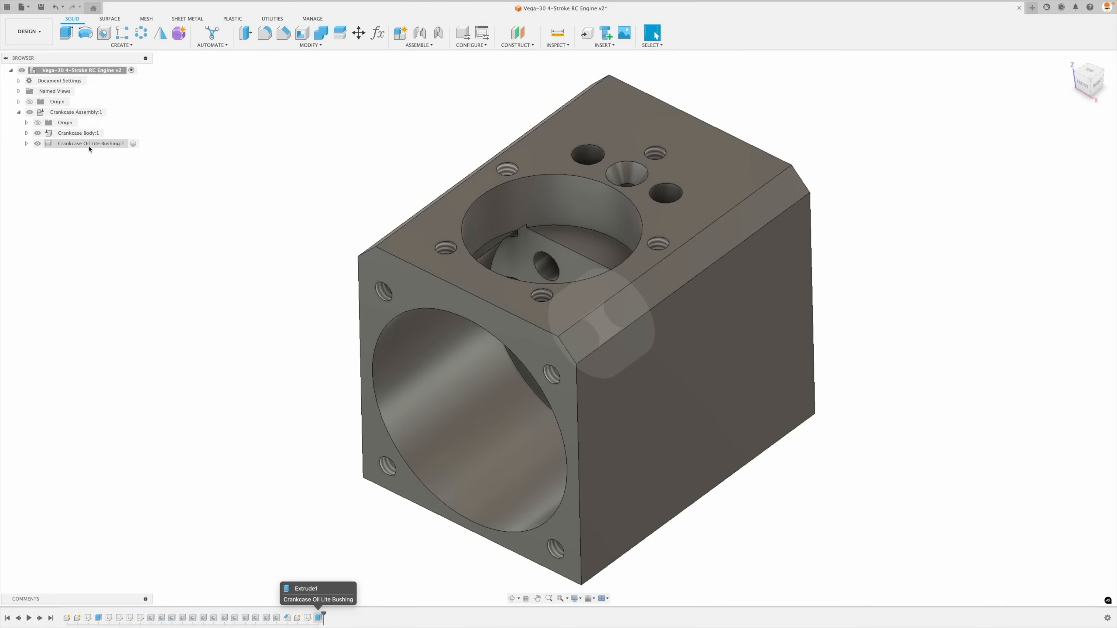
Step: Activate the Crankcase Assembly, Crankcase Body and Oil Lite Bushing in turn to examine the timeline of each component
click(77, 111)
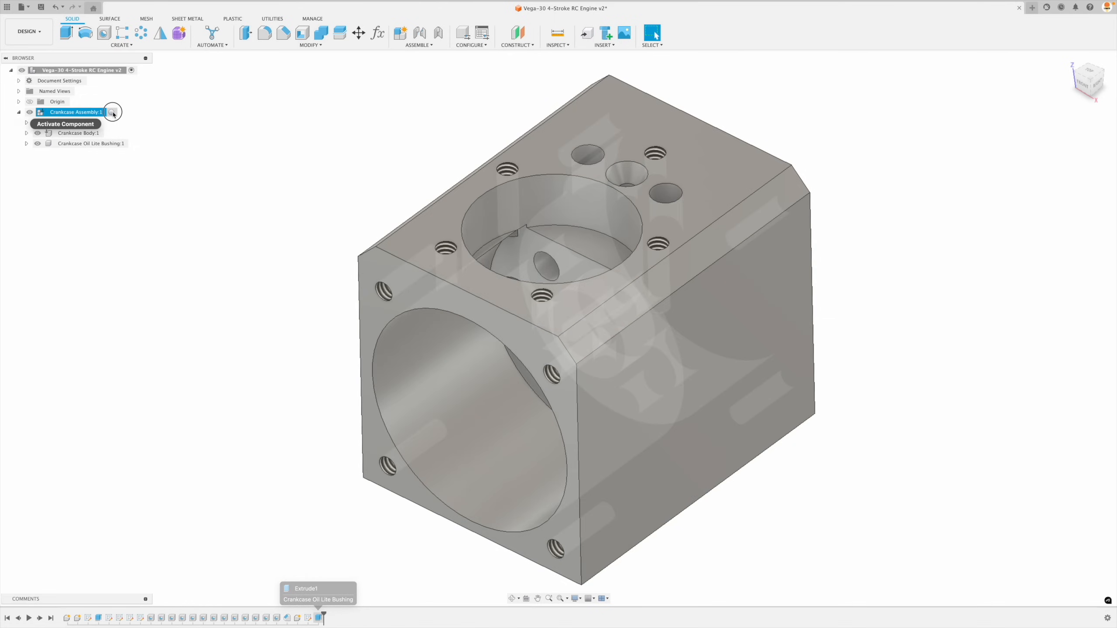
click(113, 113)
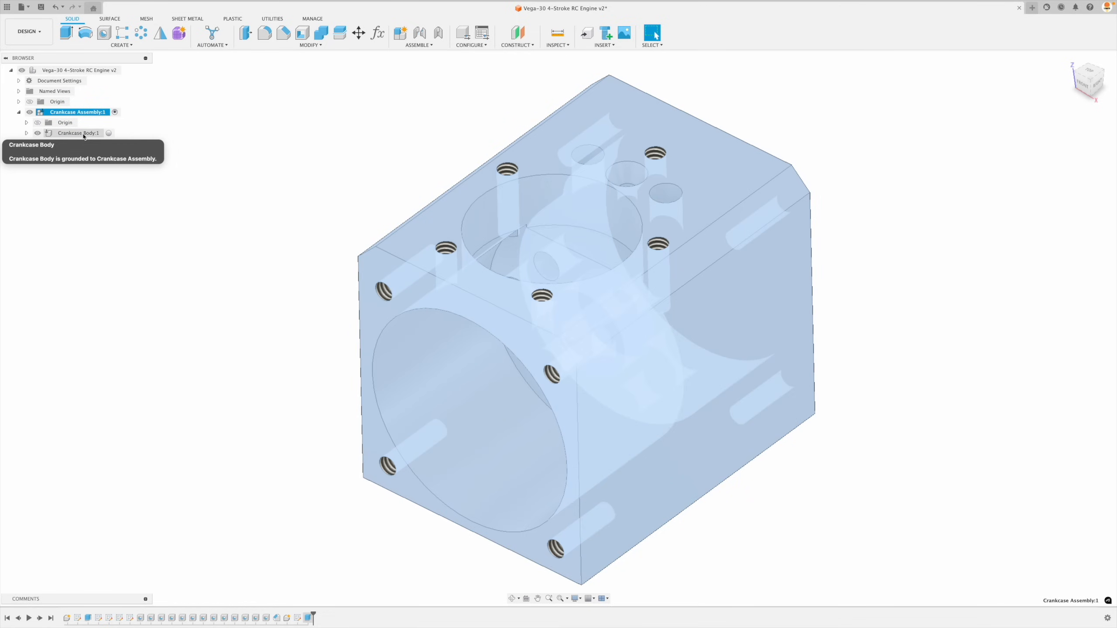
click(108, 133)
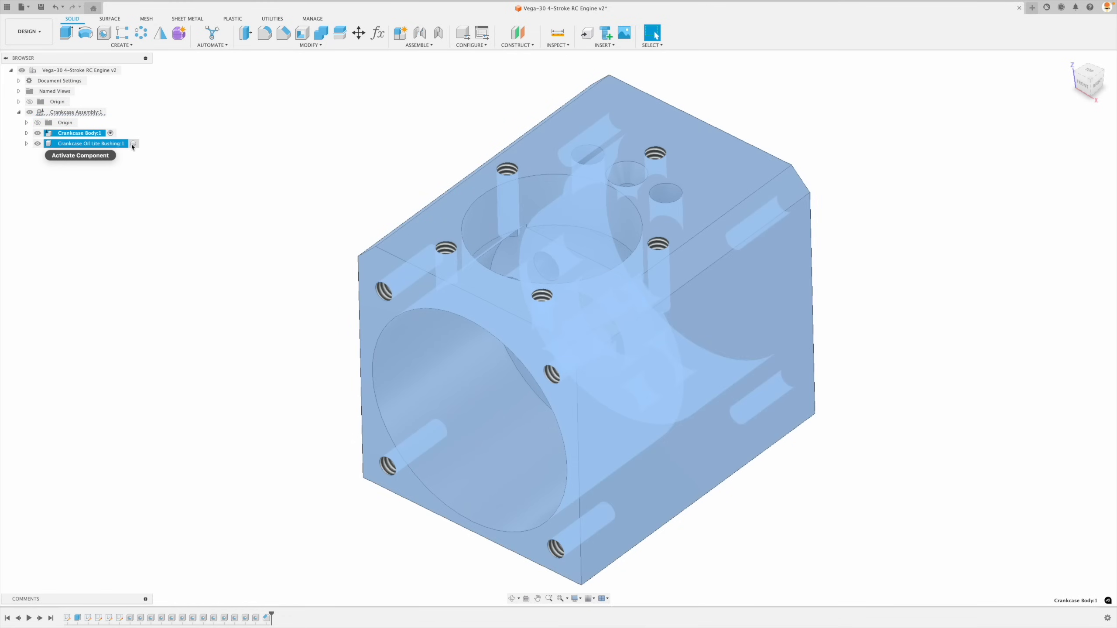
click(133, 146)
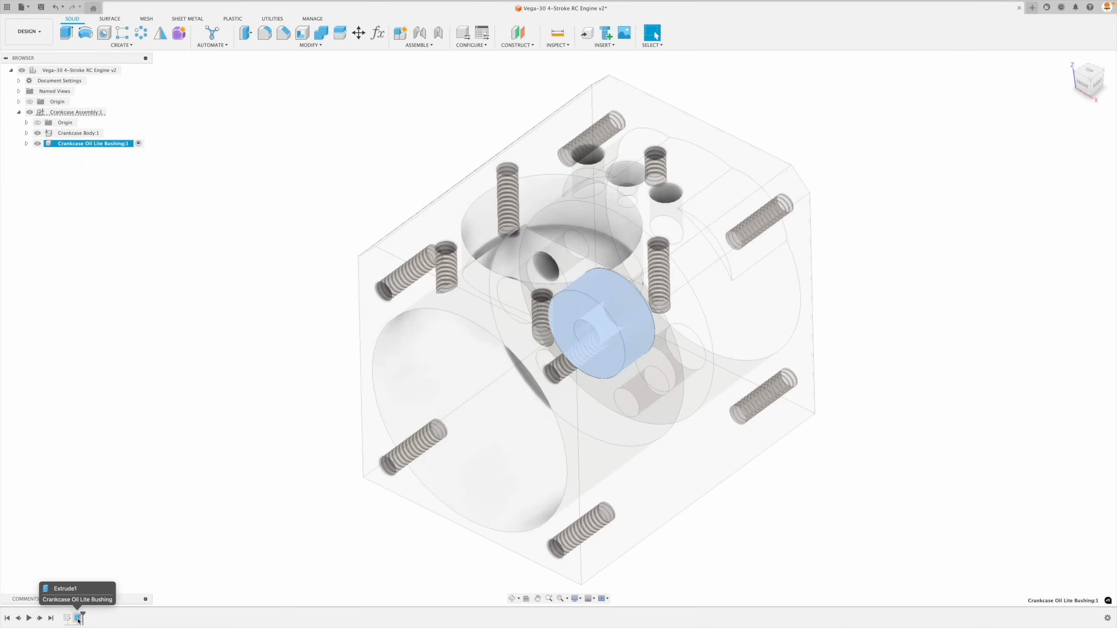
click(117, 379)
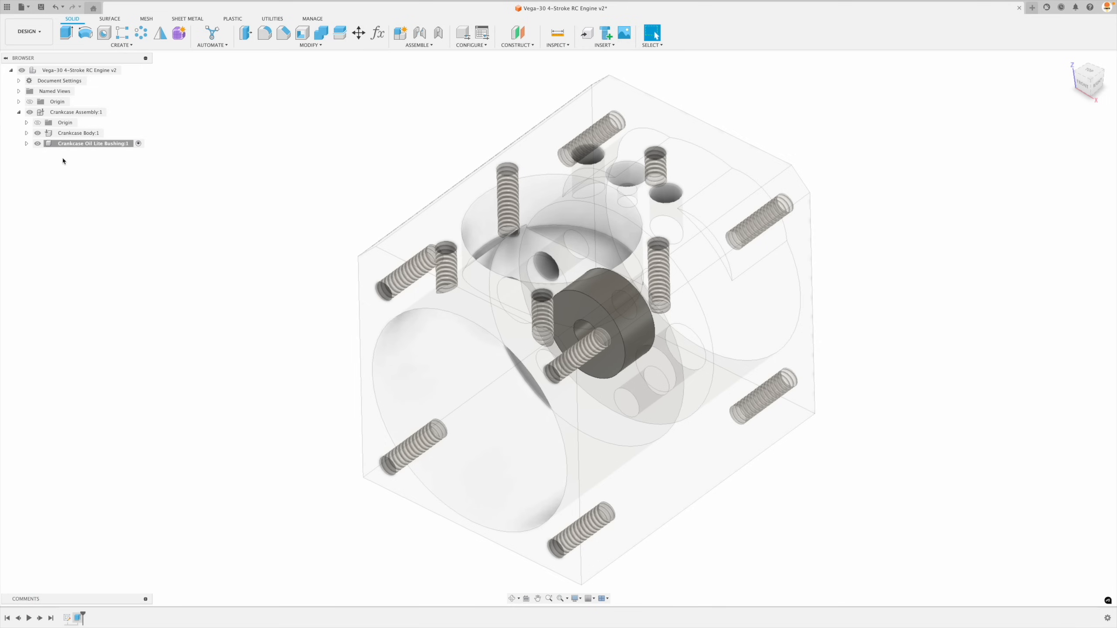
Step: Check the sketch stored inside the Oil Lite Bushing, collapse its branch and reactivate the top-level design
click(26, 144)
click(35, 175)
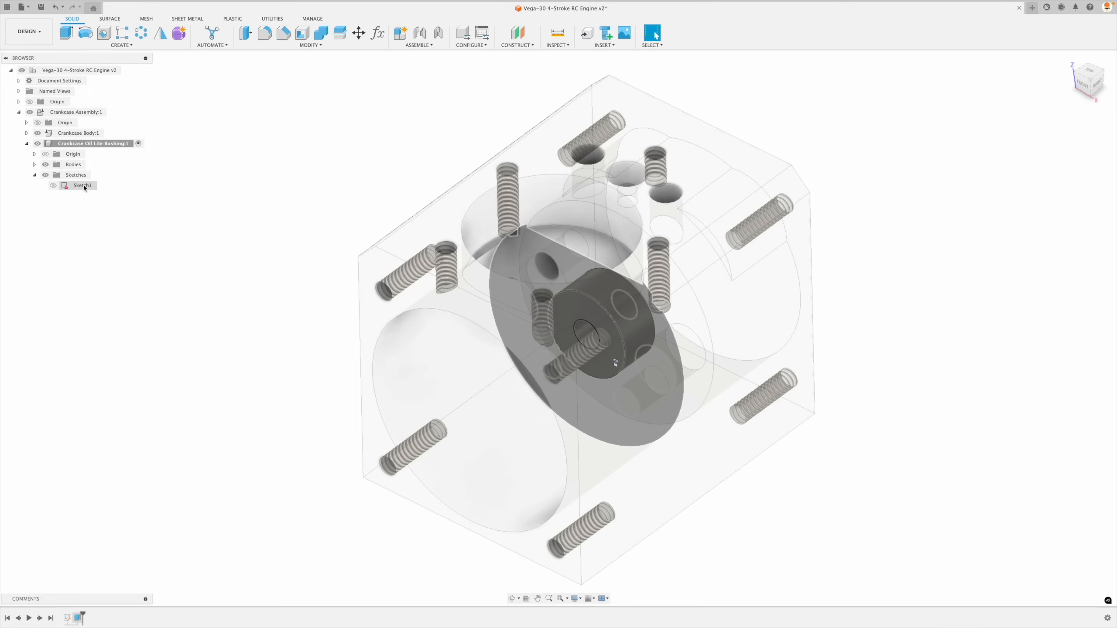
click(34, 175)
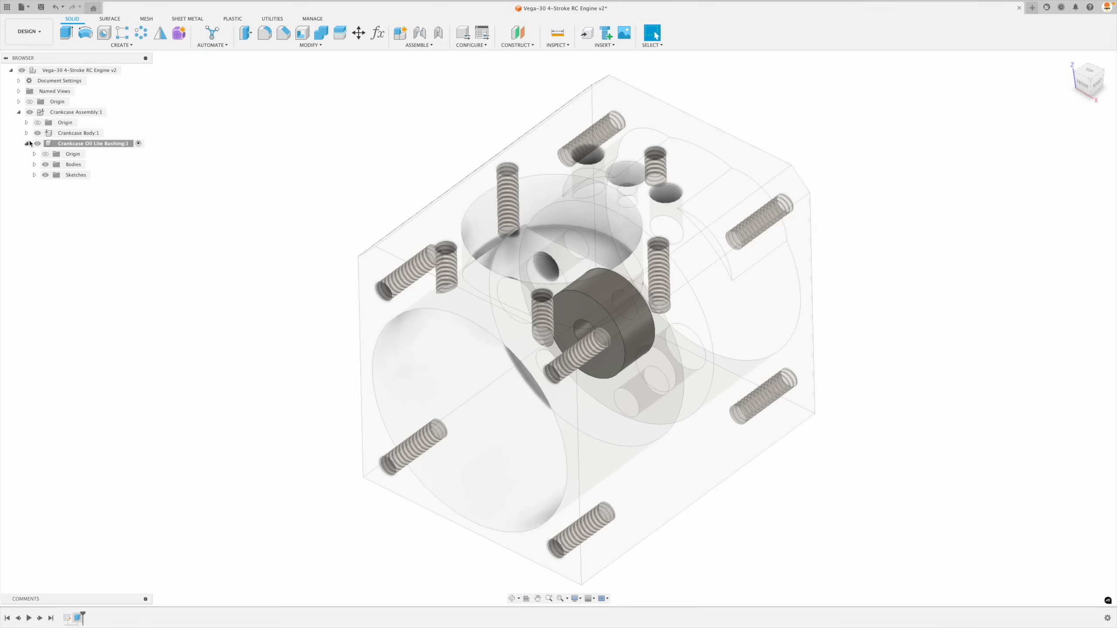
click(26, 144)
shift+middle_drag(175, 192, 97, 79)
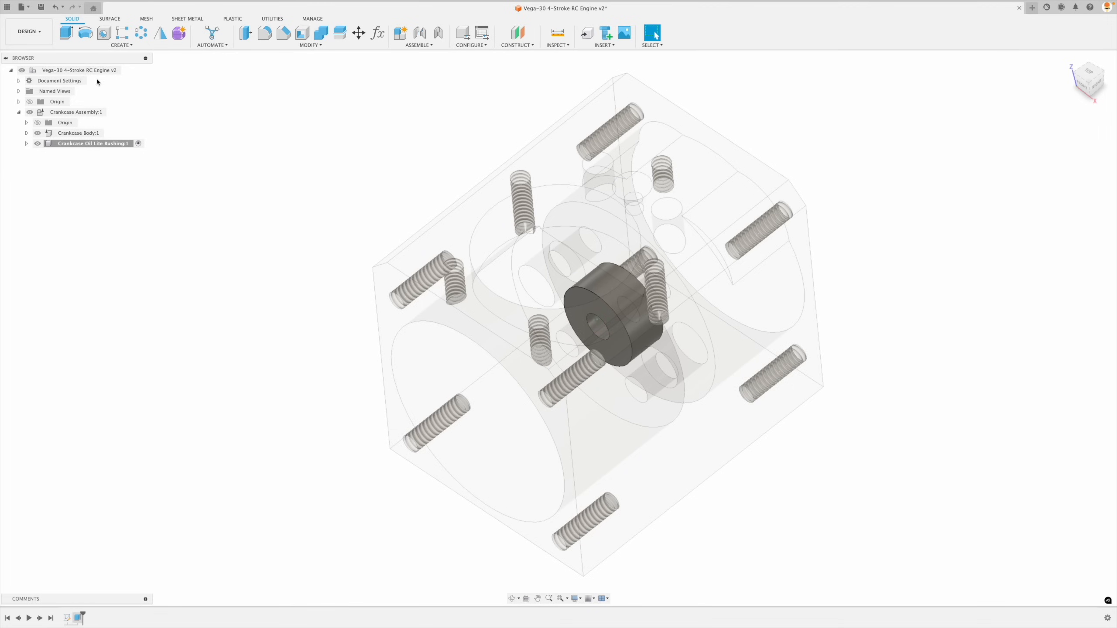
click(126, 70)
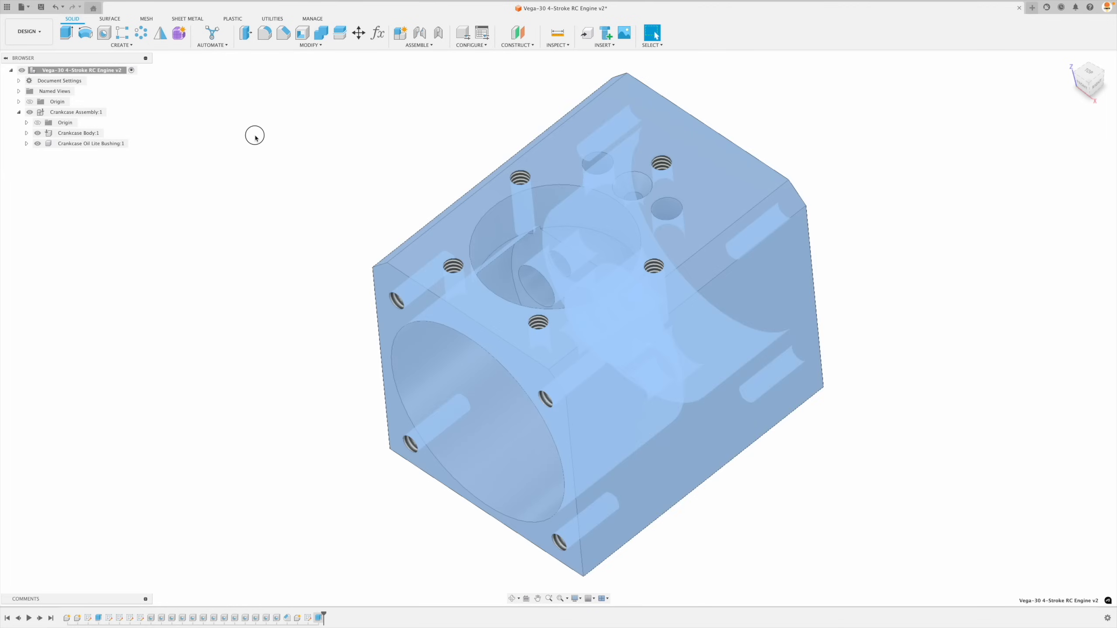
click(1072, 61)
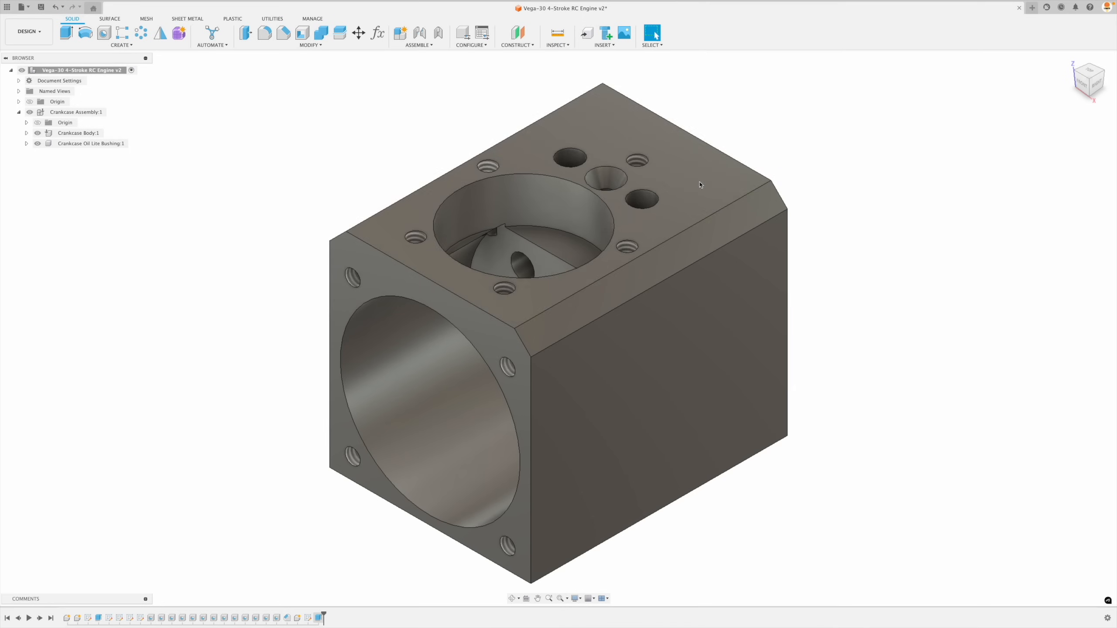
Step: Create a rigid as-built joint between the Oil Lite Bushing and the Crankcase Body
shift+middle_drag(296, 187, 533, 341)
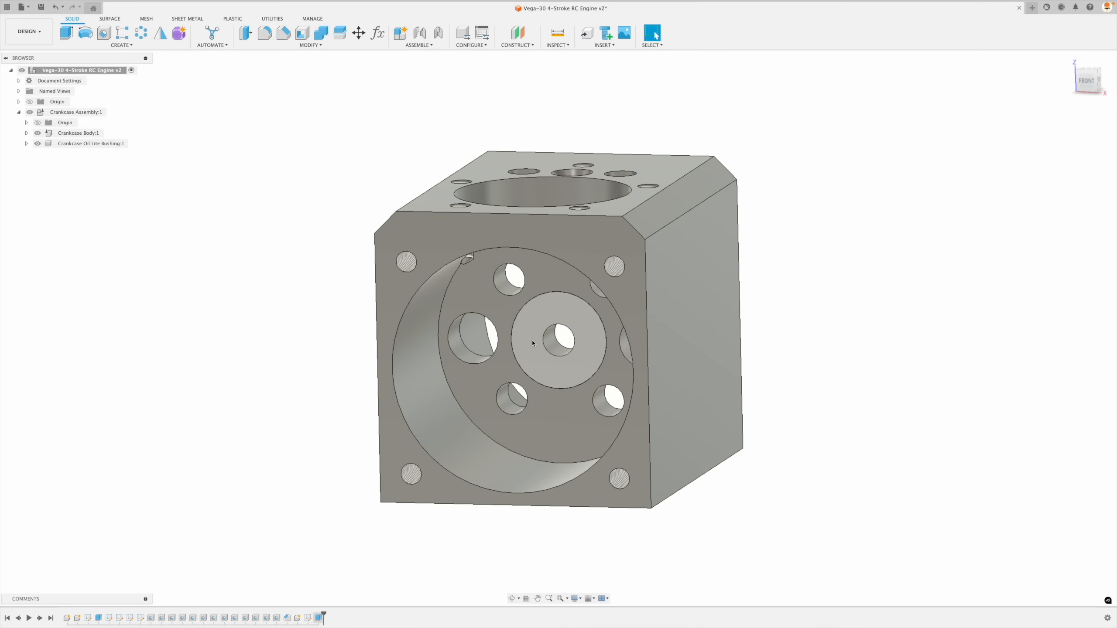
shift+middle_drag(281, 269, 425, 42)
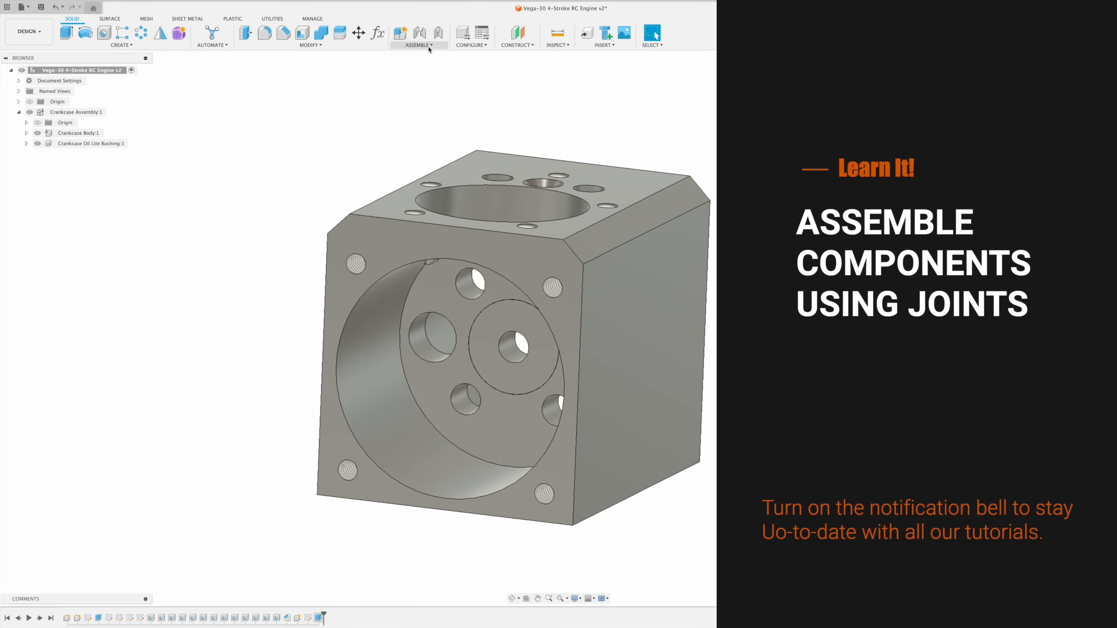
click(427, 45)
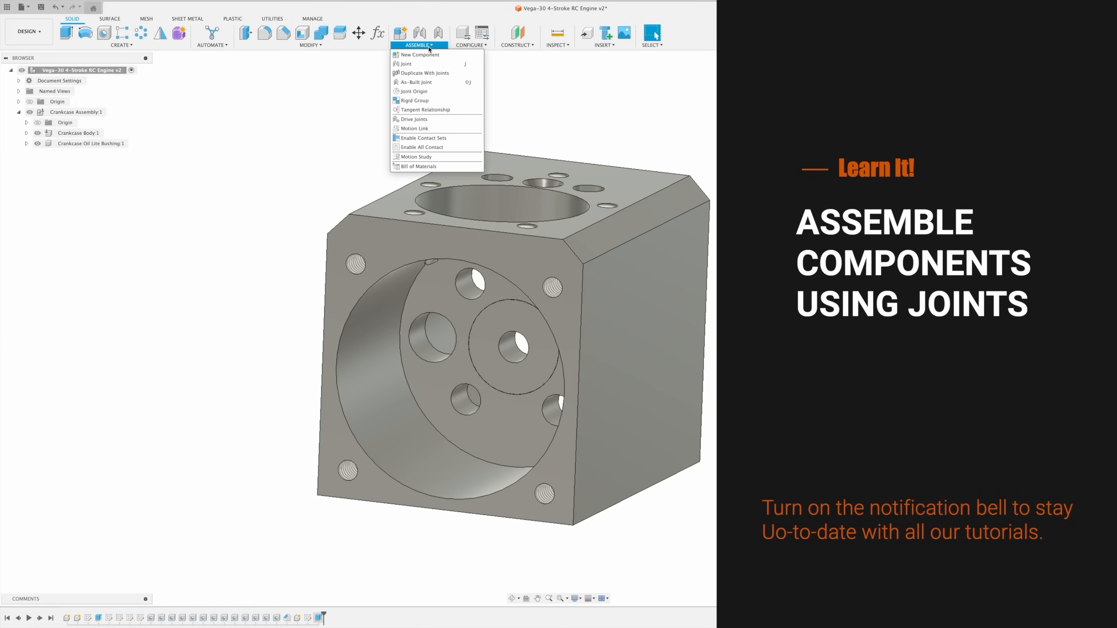
click(416, 82)
scroll(457, 167, down, 1)
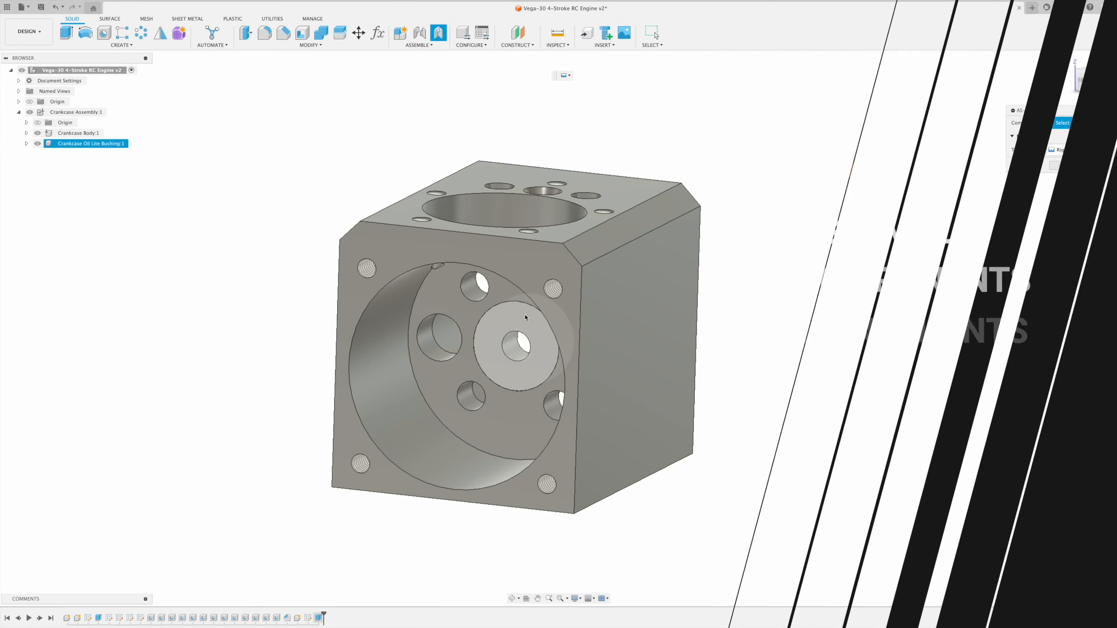
click(512, 321)
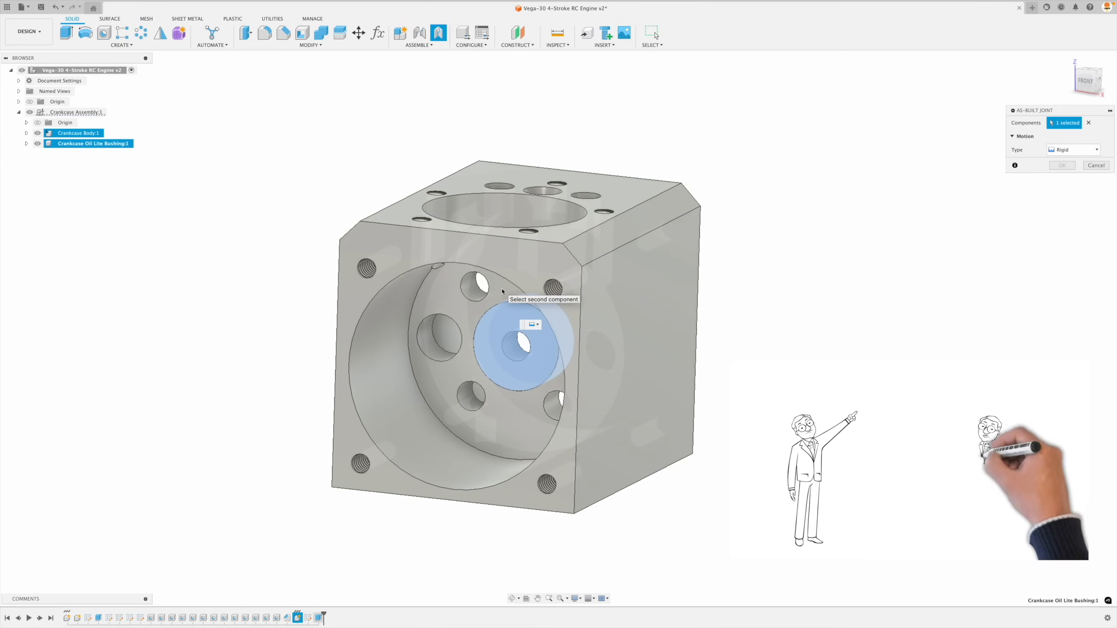
click(503, 292)
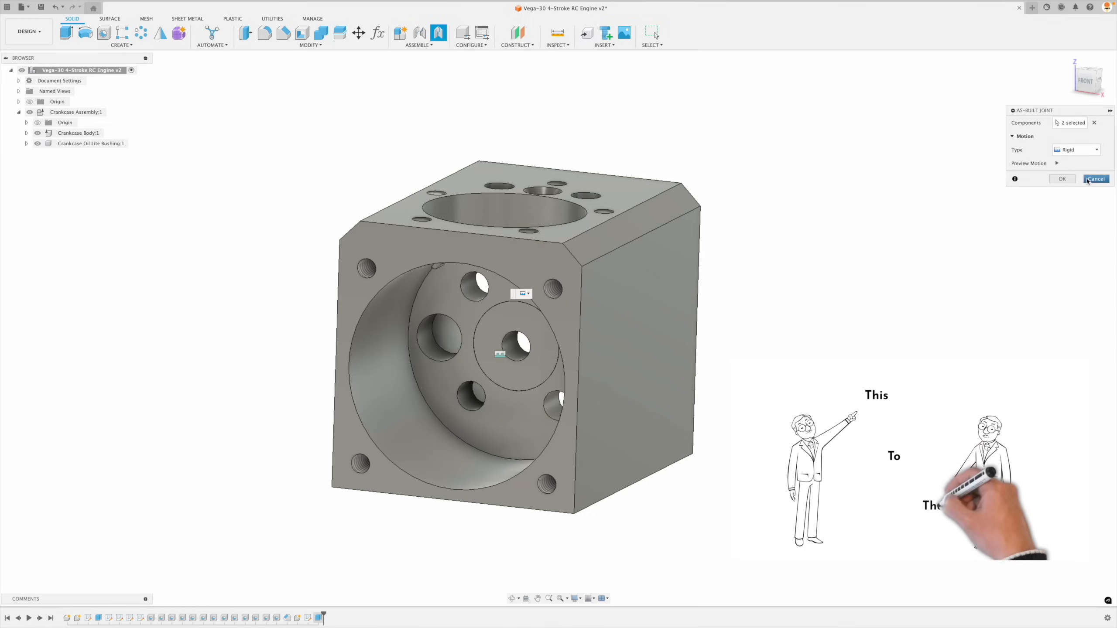
key(Return)
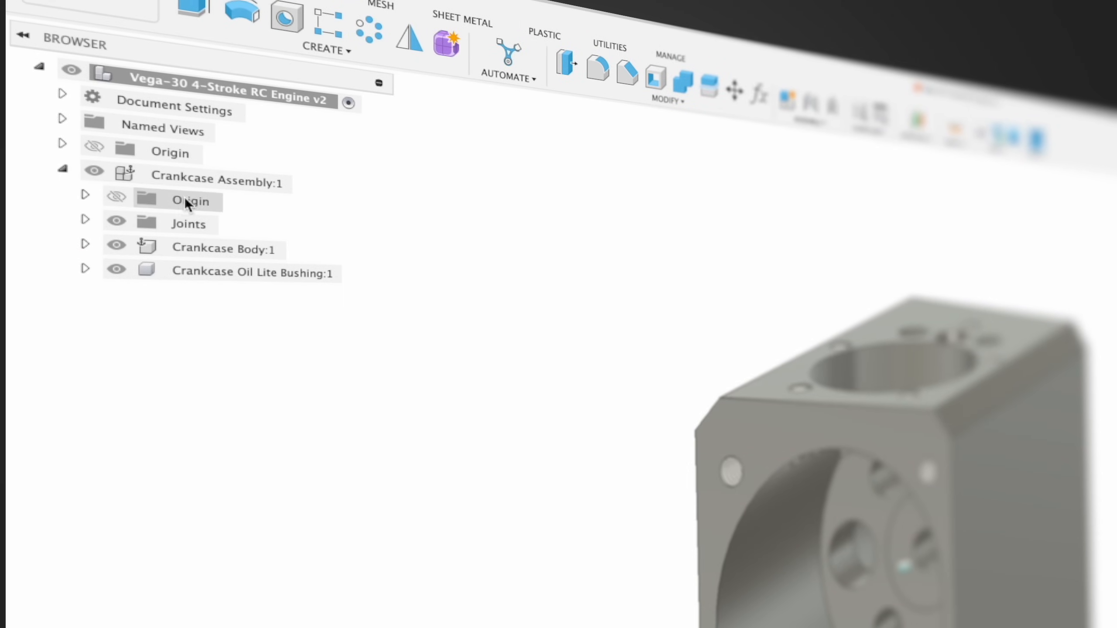
Step: Rename the new joint "Bushing to Crankcase Body", hide it and collapse the Joints folder
mouse_move(192, 181)
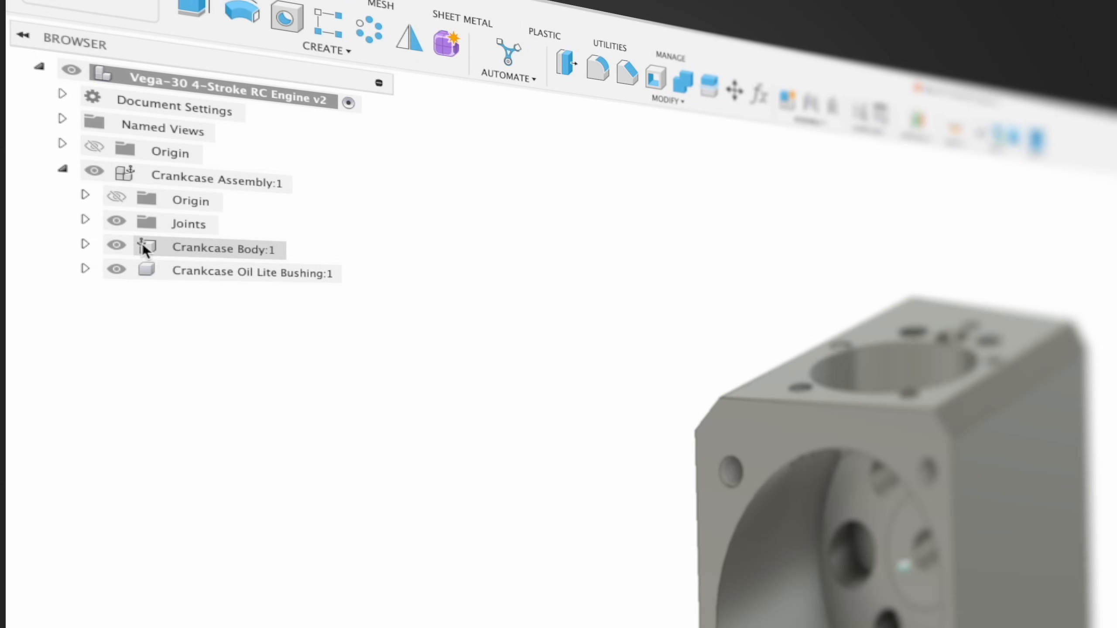
click(85, 219)
click(213, 249)
click(216, 253)
text(Bushing to Crankcase Body)
key(Return)
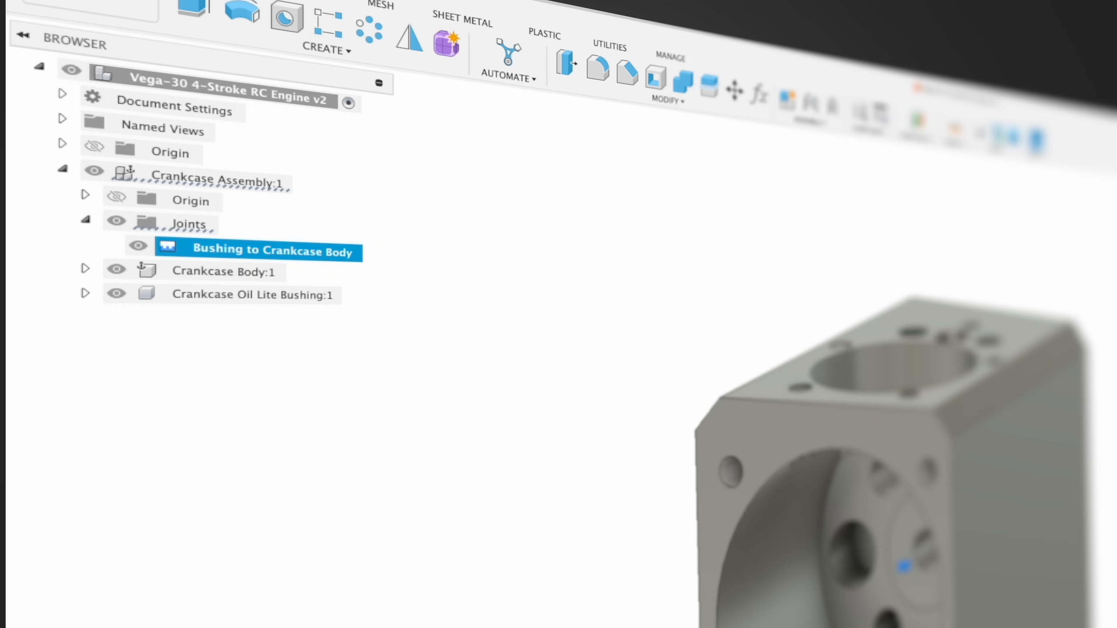
click(138, 245)
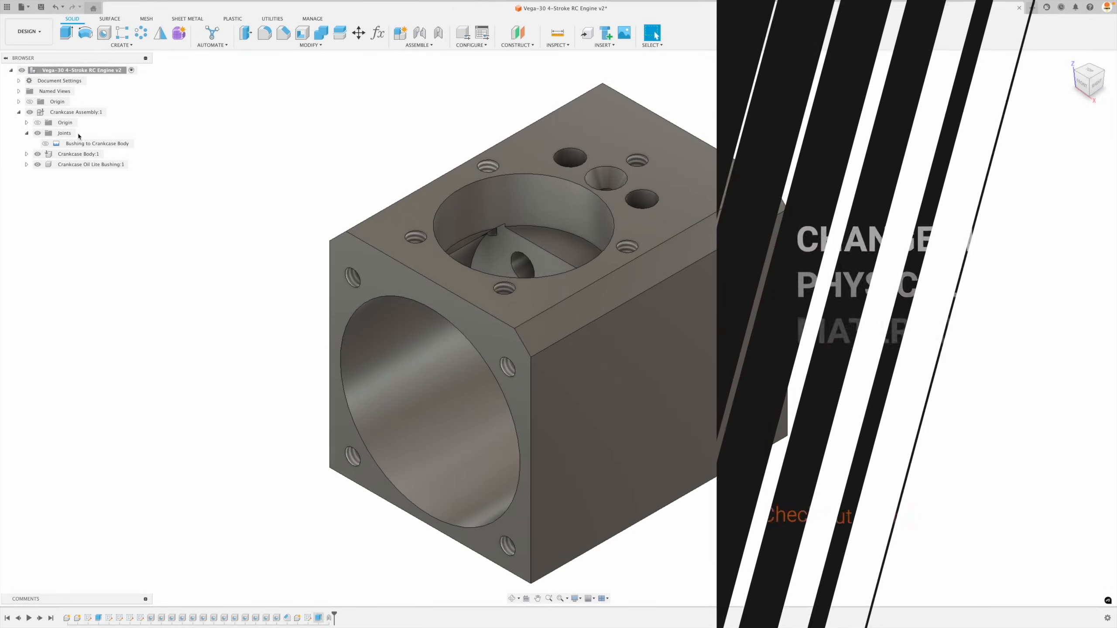
click(26, 133)
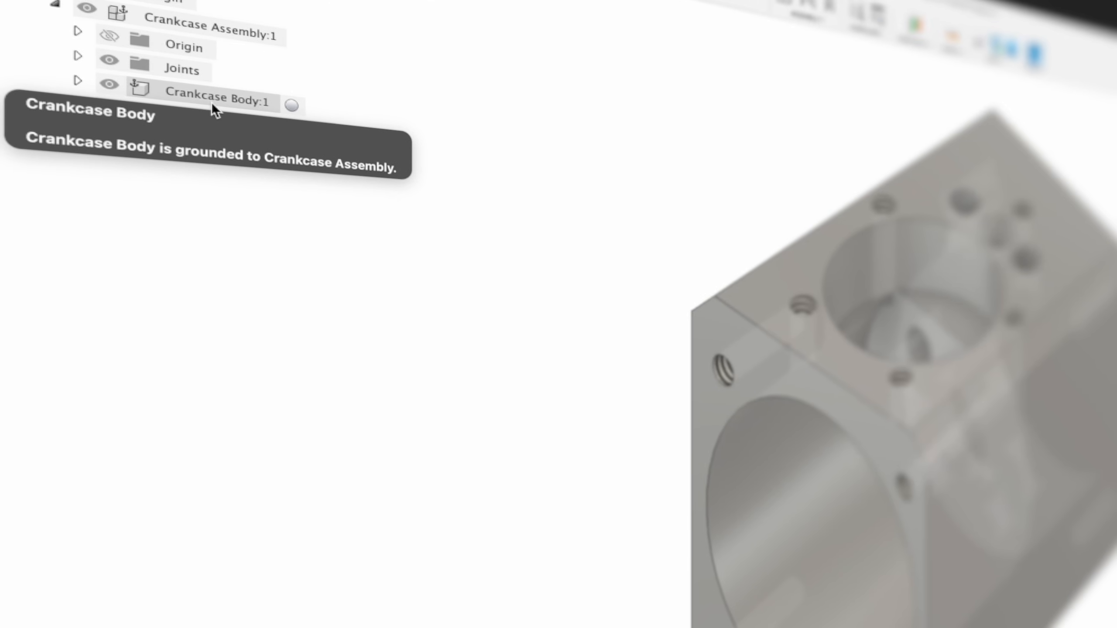
Step: Assign the physical material Aluminum 6061 from the metals of the Fusion Material Library to the Crankcase Body
right_click(200, 98)
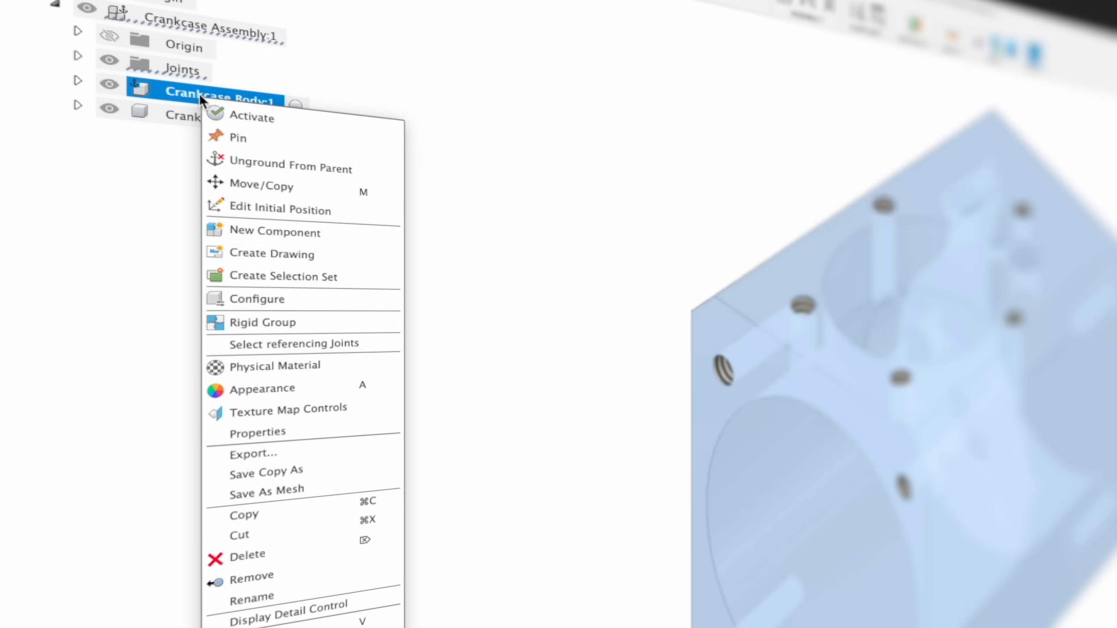
click(303, 365)
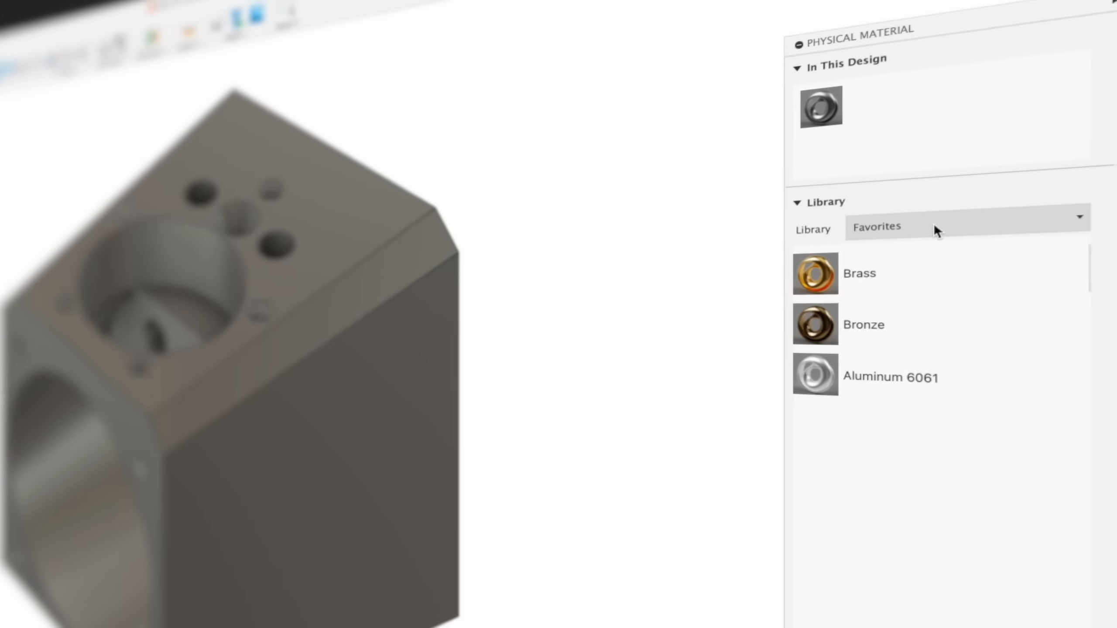
click(881, 232)
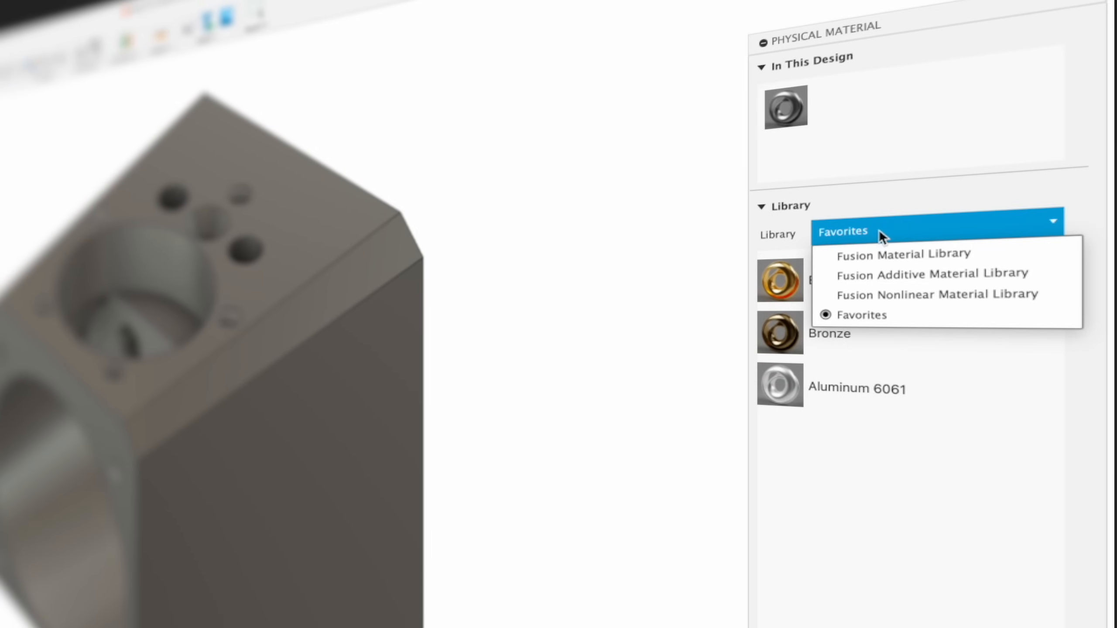
click(888, 263)
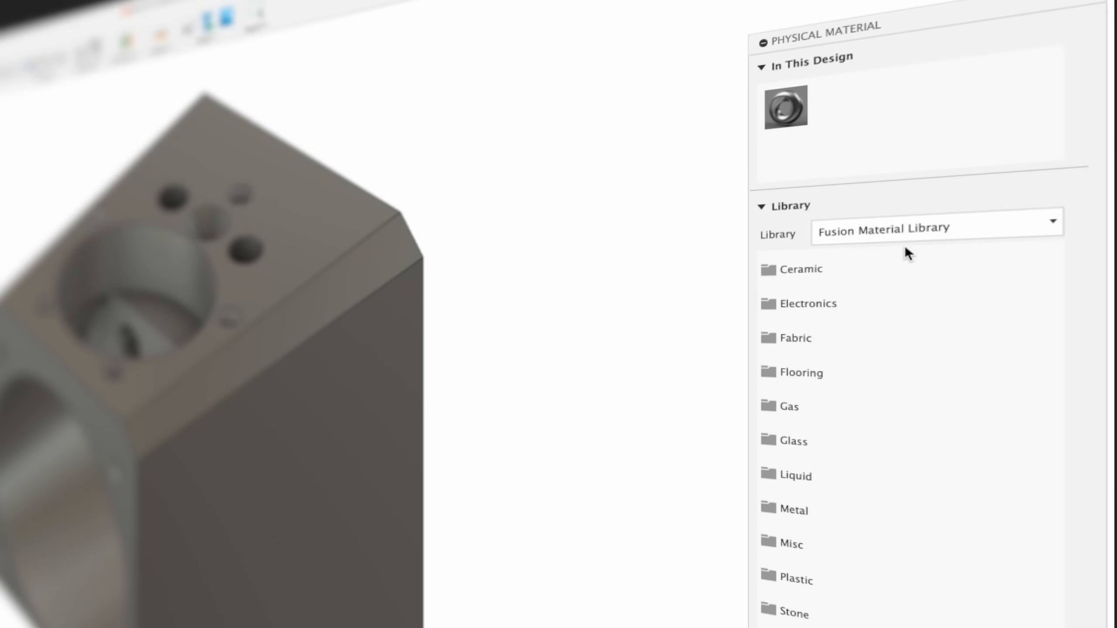
click(789, 509)
scroll(789, 511, down, 10)
scroll(791, 512, down, 10)
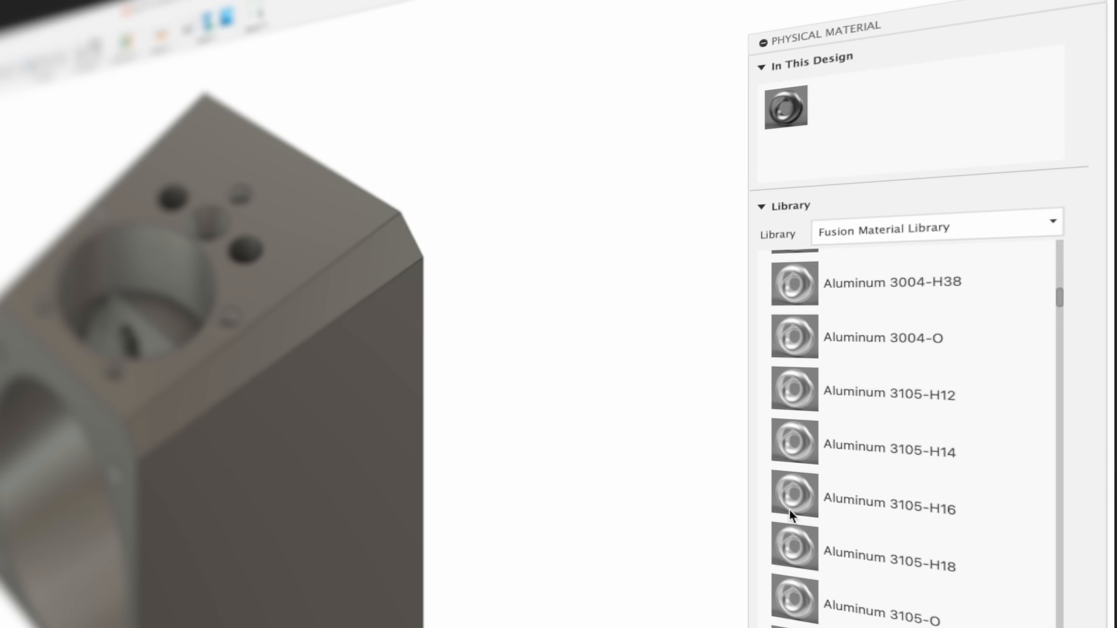
scroll(790, 515, down, 3)
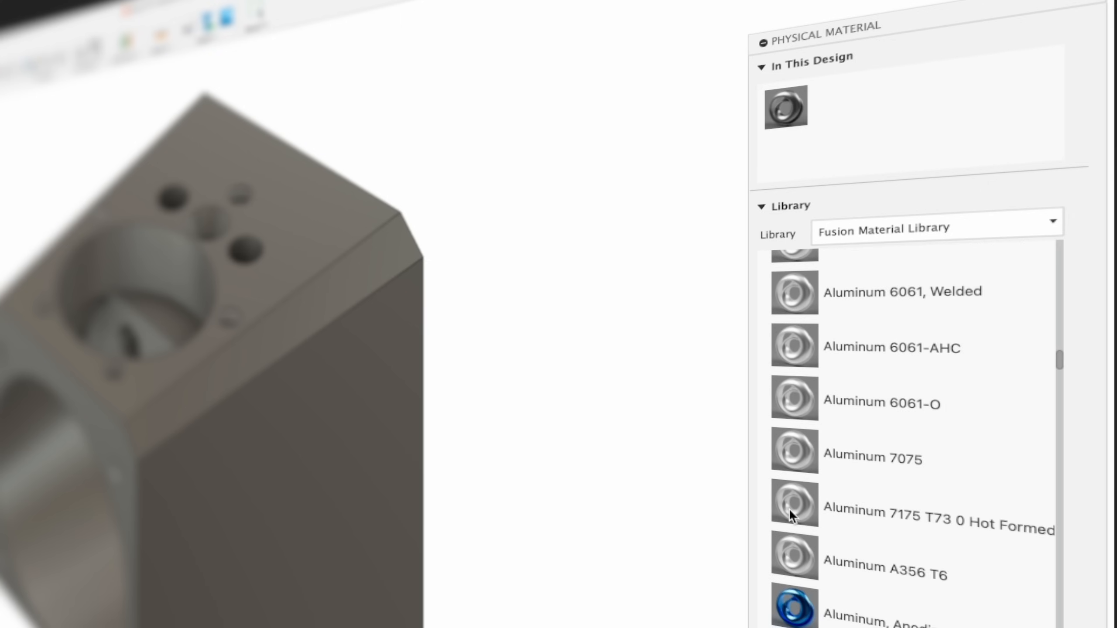
scroll(790, 515, up, 3)
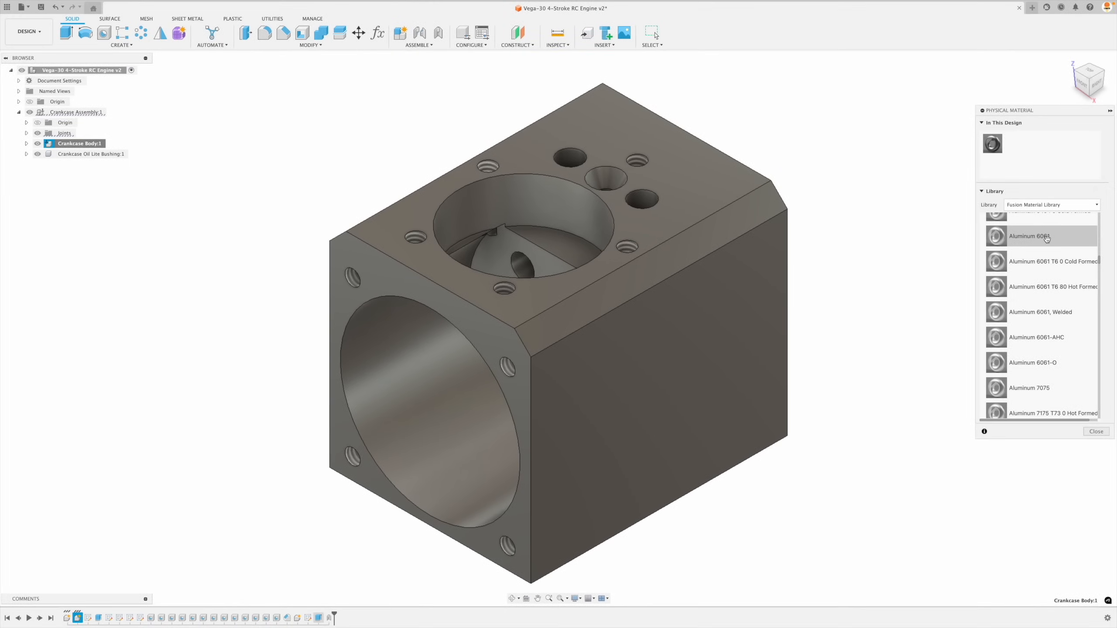
click(924, 306)
drag(1048, 238, 683, 293)
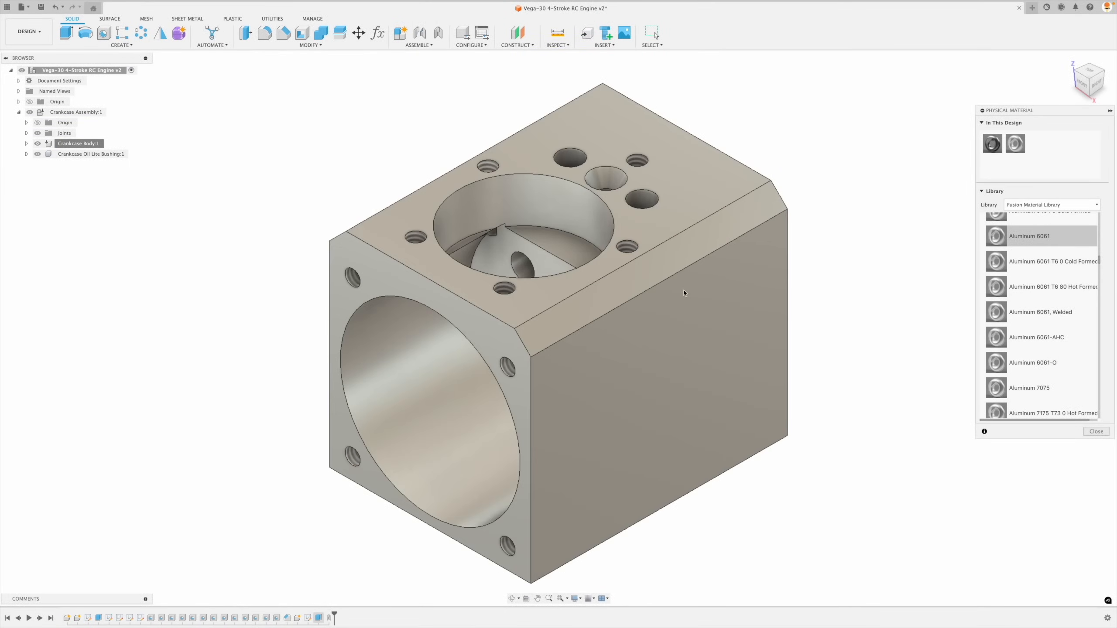
Step: Assign the Bronze material from the Favorites library to the Crankcase Oil Lite Bushing and finish the material assignment
click(1043, 207)
click(1018, 143)
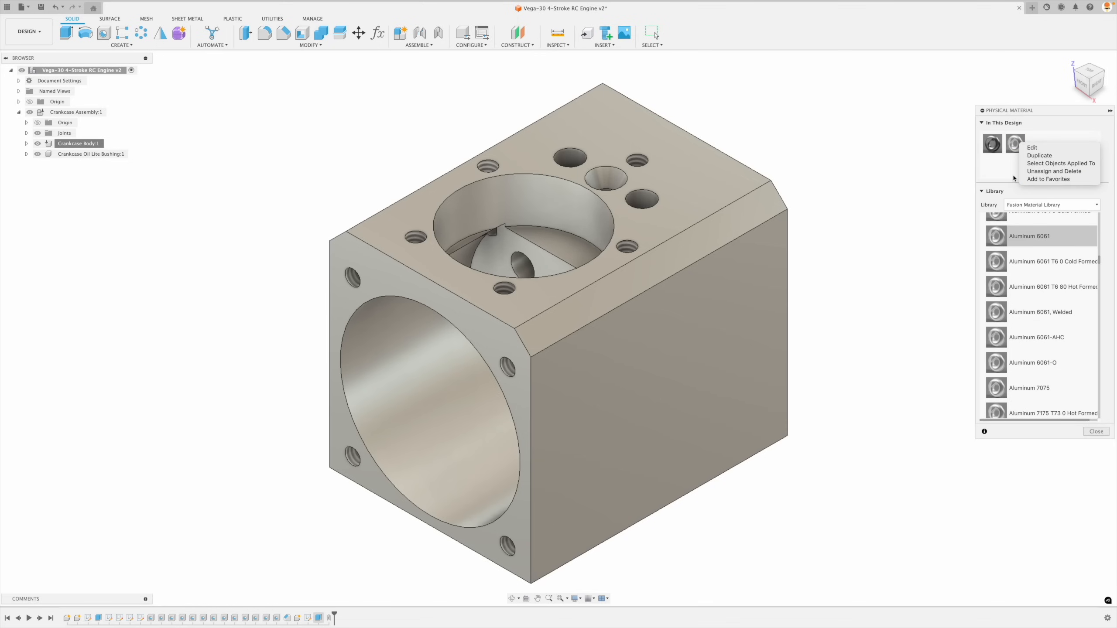
click(1032, 204)
click(1042, 246)
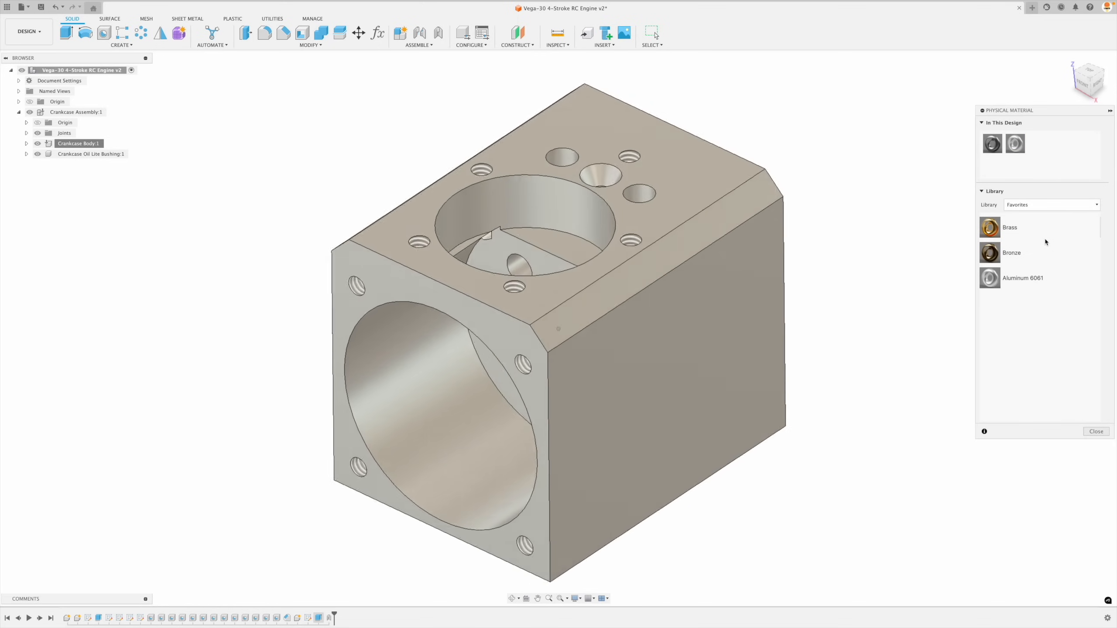
drag(988, 251, 578, 372)
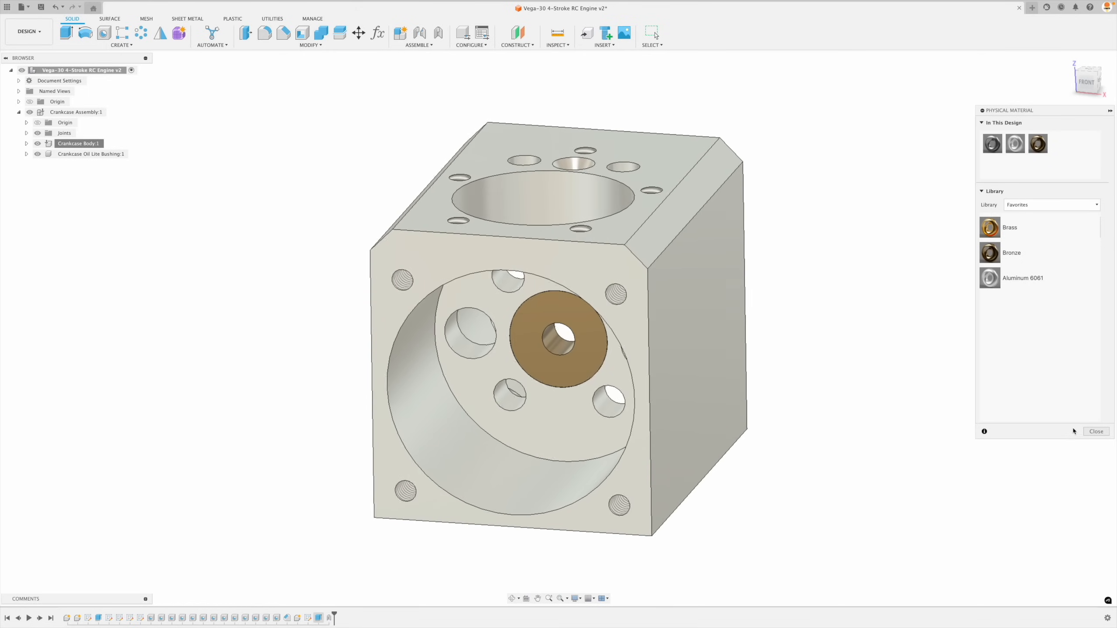
click(1097, 431)
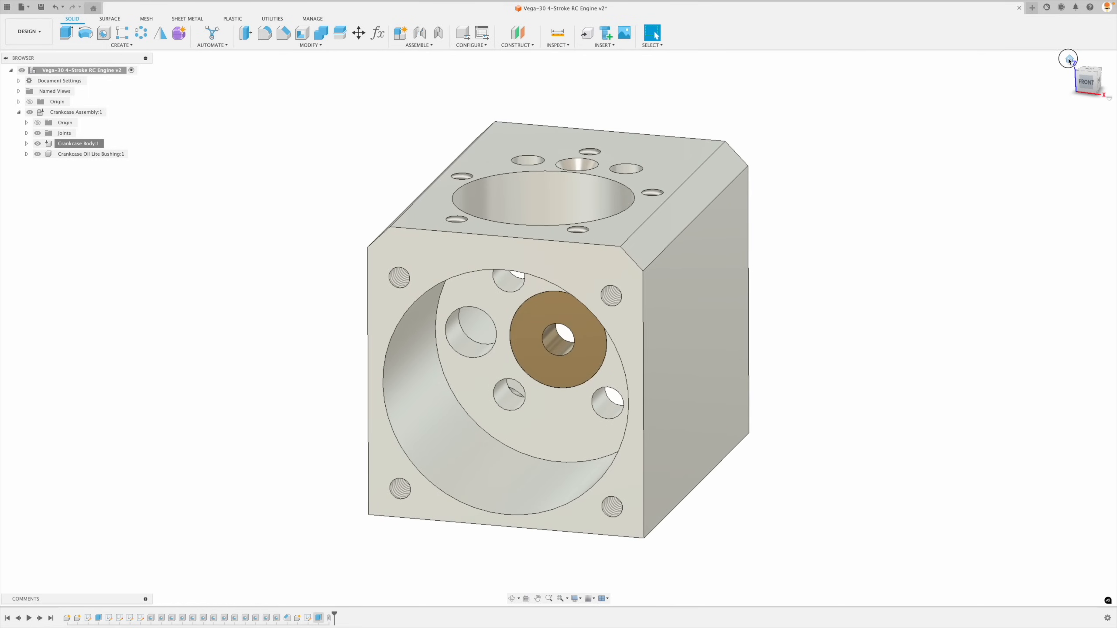
click(1069, 56)
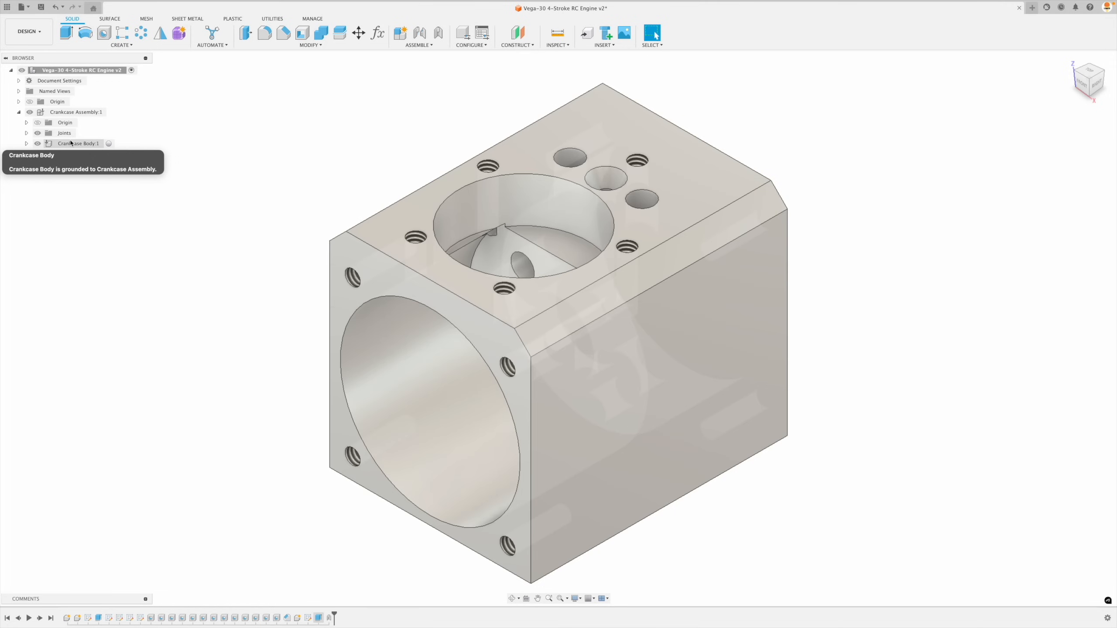
Step: Check the Crankcase Body's material and mass in its component properties, and return to the home view
right_click(73, 143)
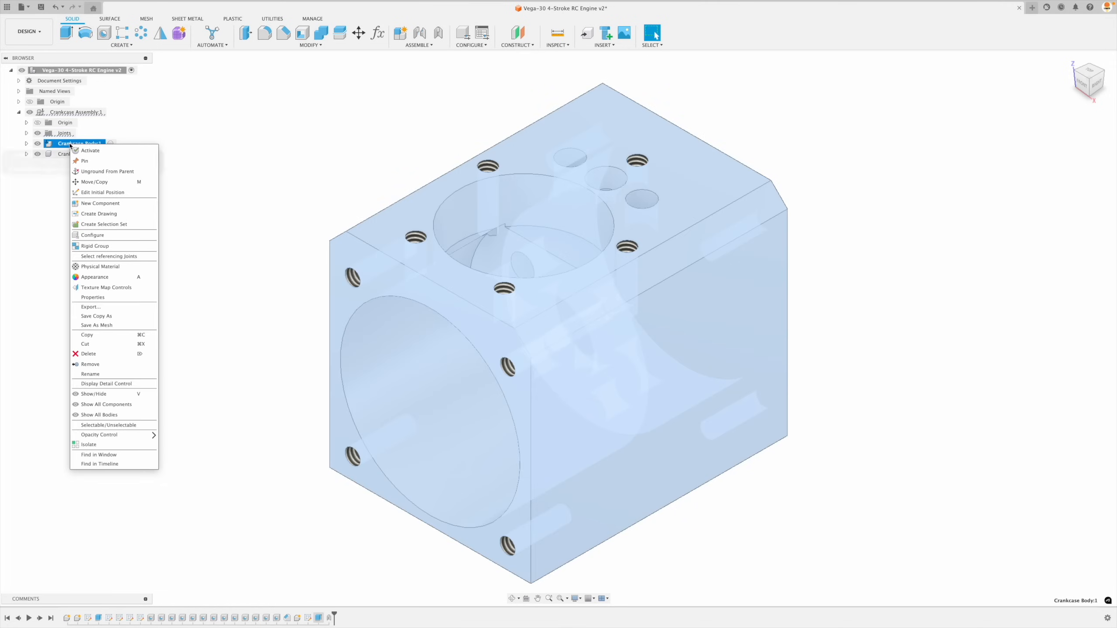
click(105, 299)
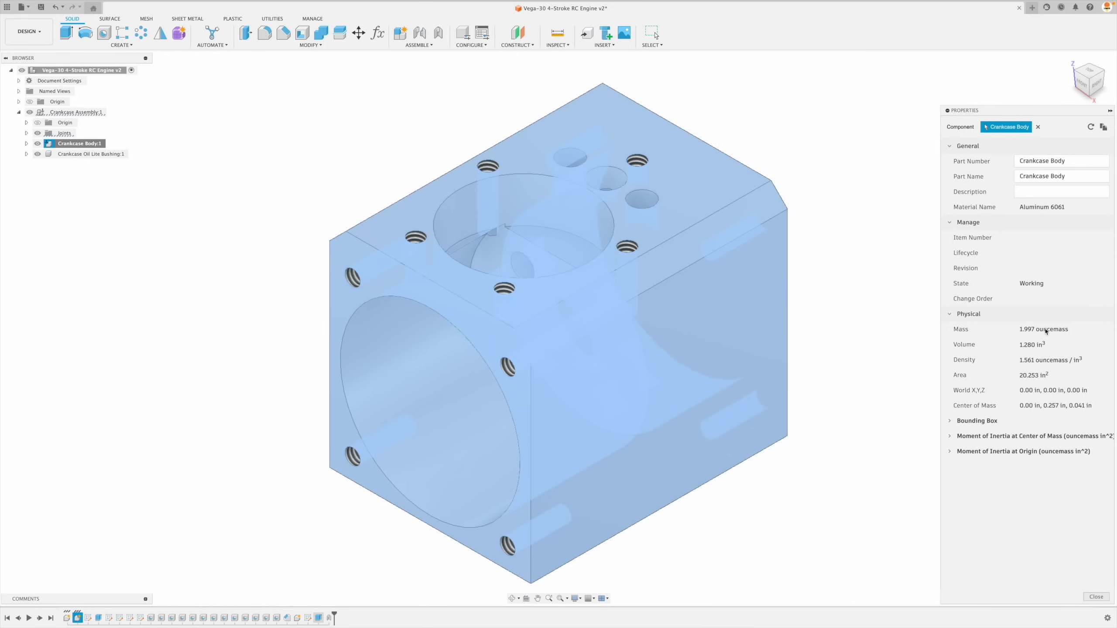
click(1096, 596)
shift+scroll(966, 303, left, 10)
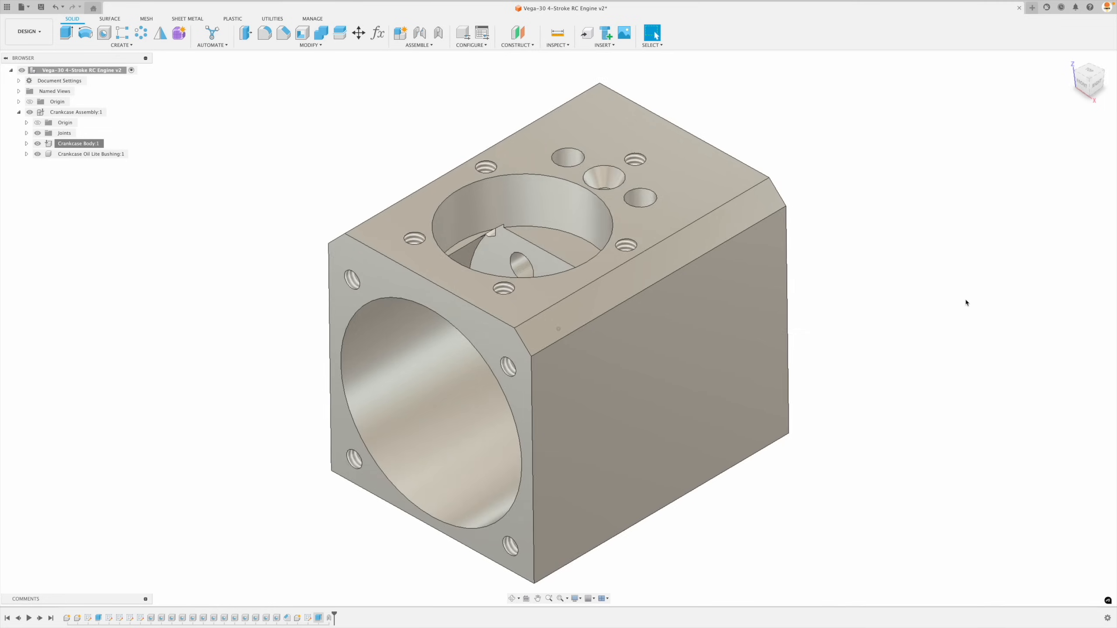
click(1070, 60)
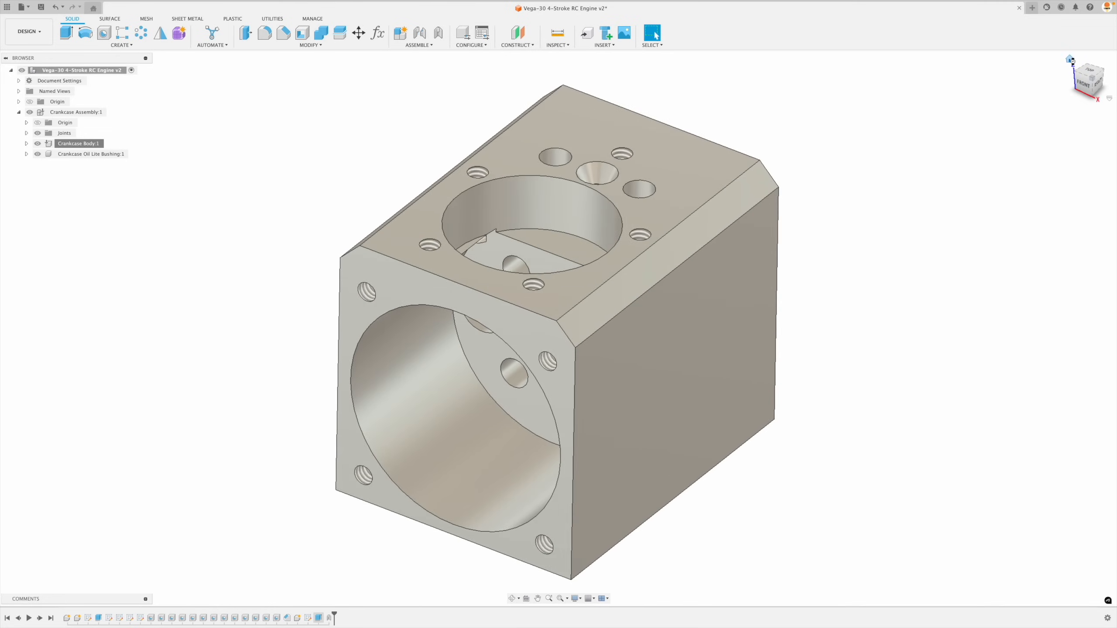